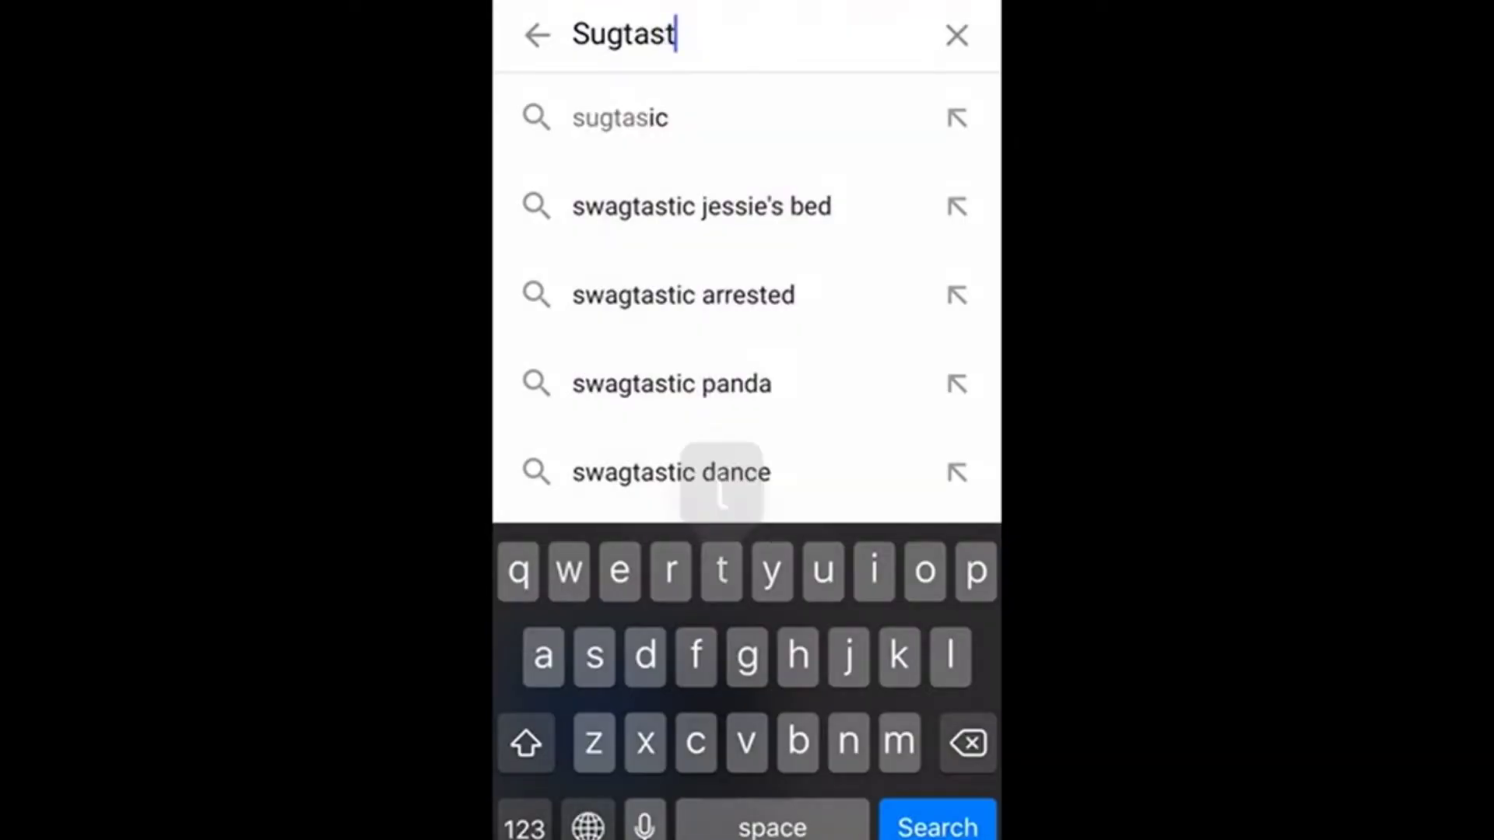
Subscribe to the Sugtastic channel from the video search results and set its notifications to All, including creator posts
key("Return")
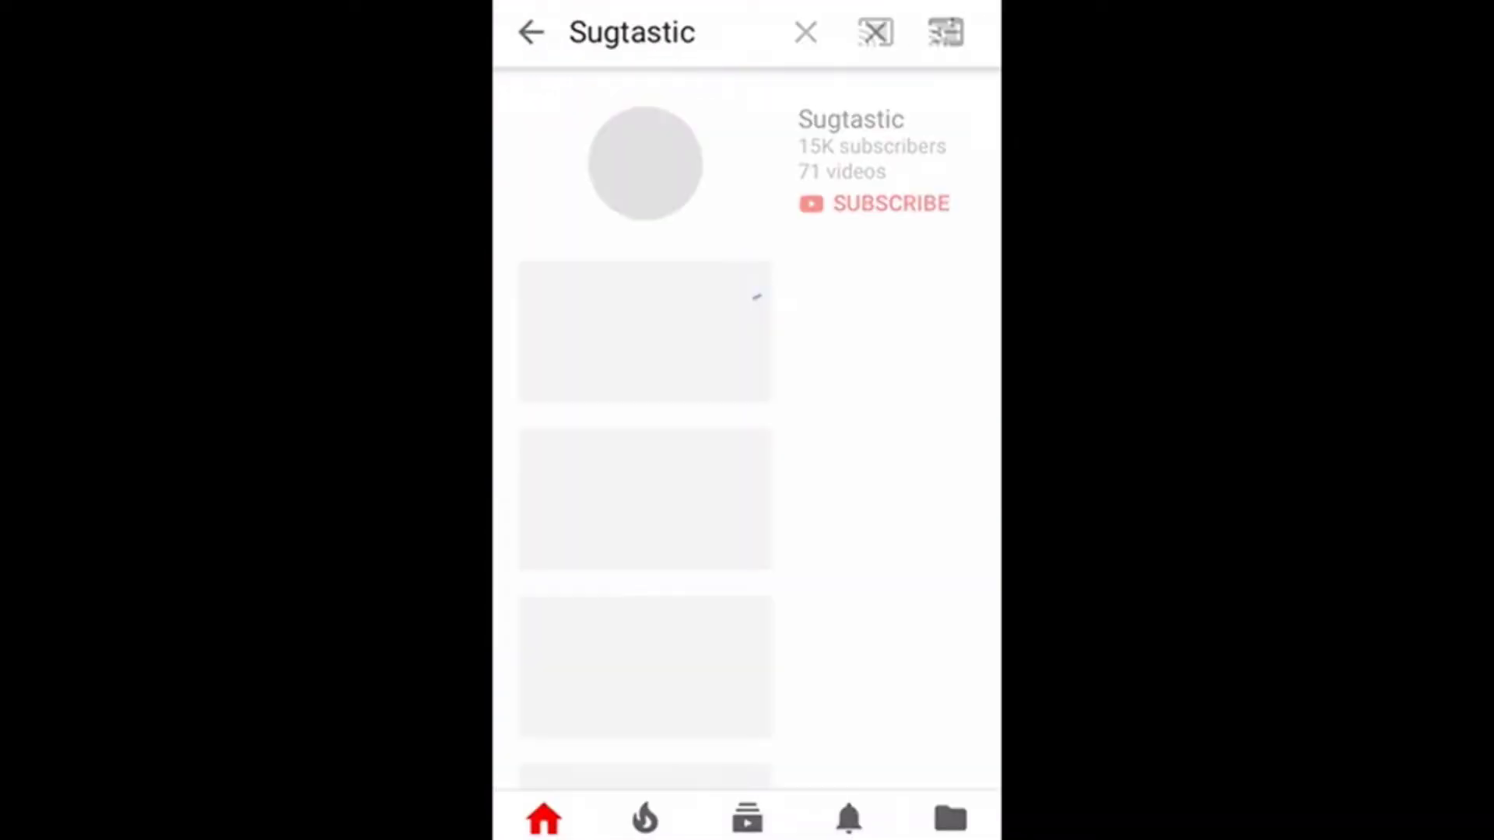
left_click(644, 160)
left_click(685, 402)
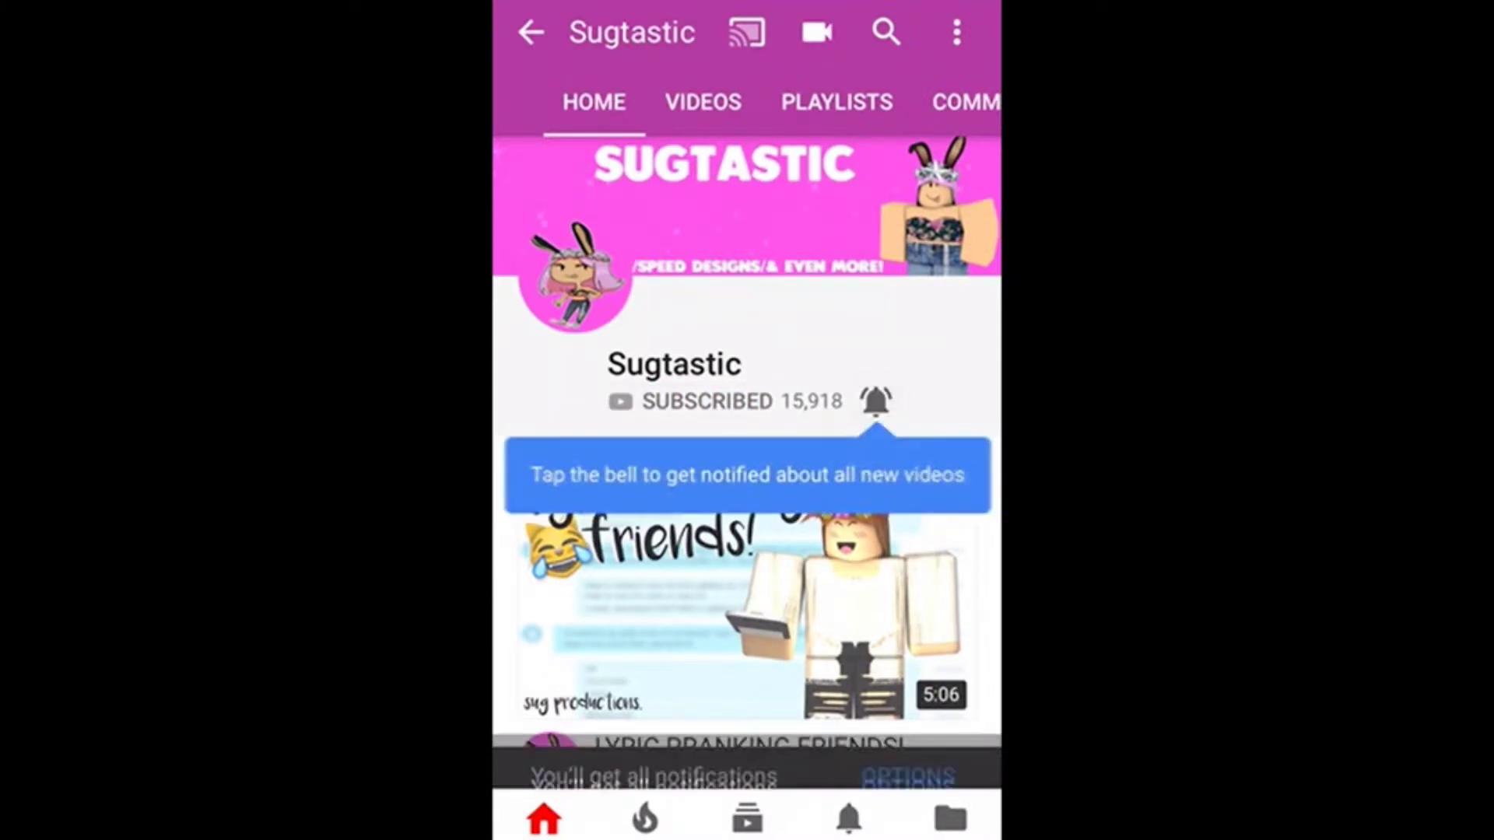
left_click(907, 747)
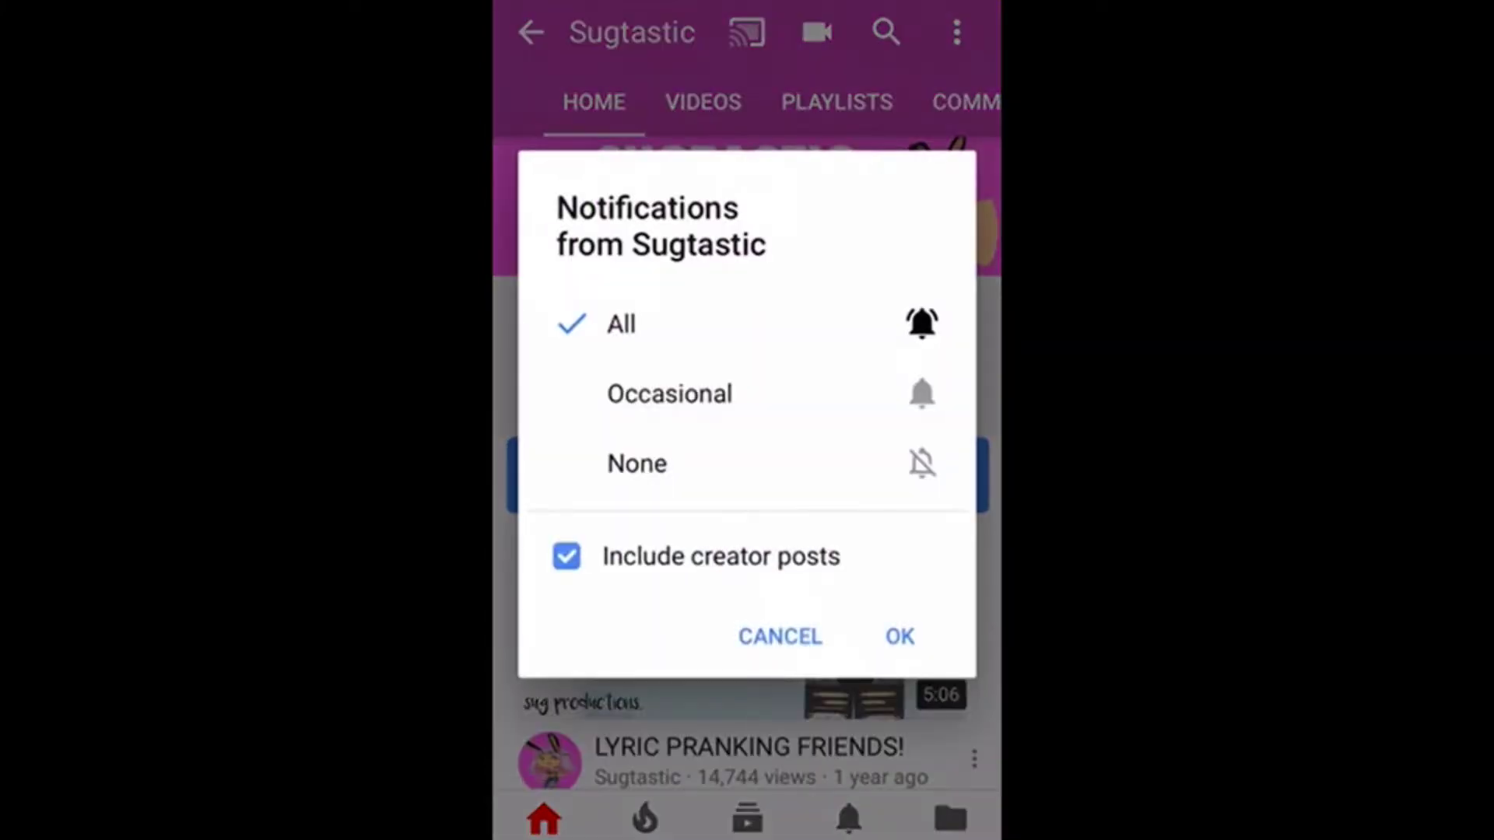
left_click(899, 636)
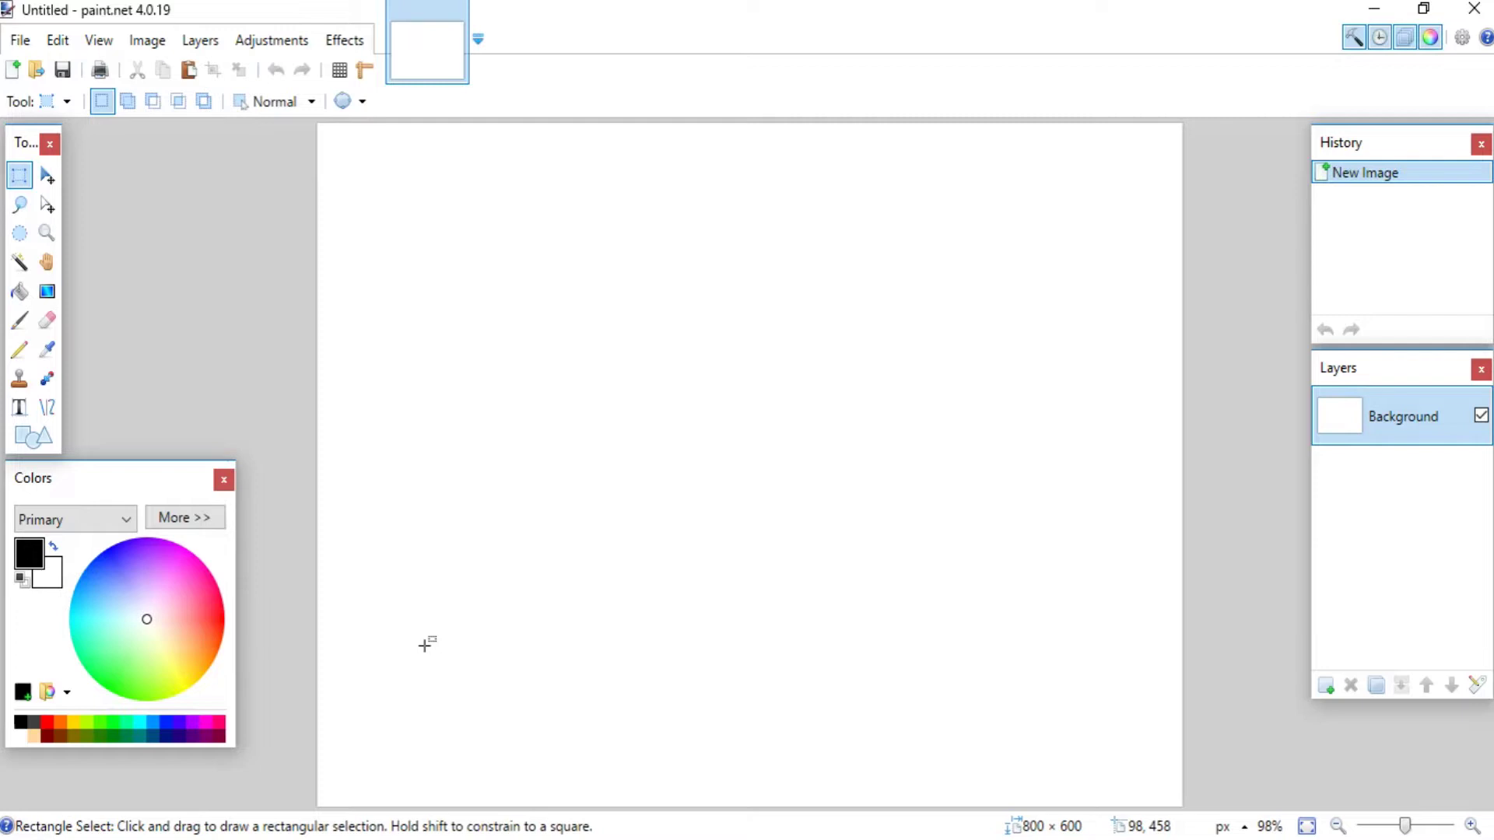
Switch to paint.net and open the character render "sugtastic tutorial0077" from the gfx1 folder
left_click(20, 41)
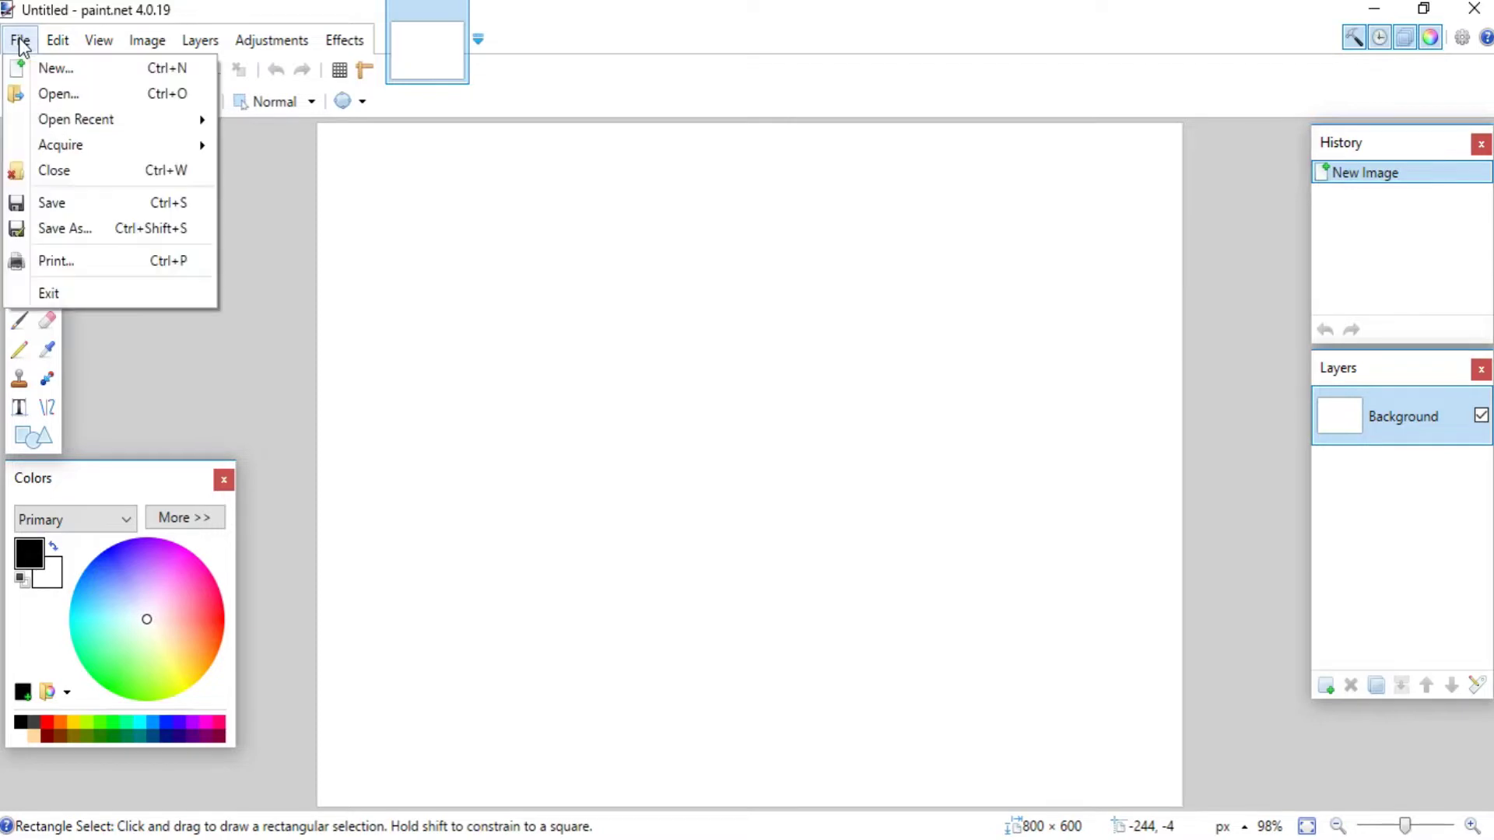
left_click(55, 92)
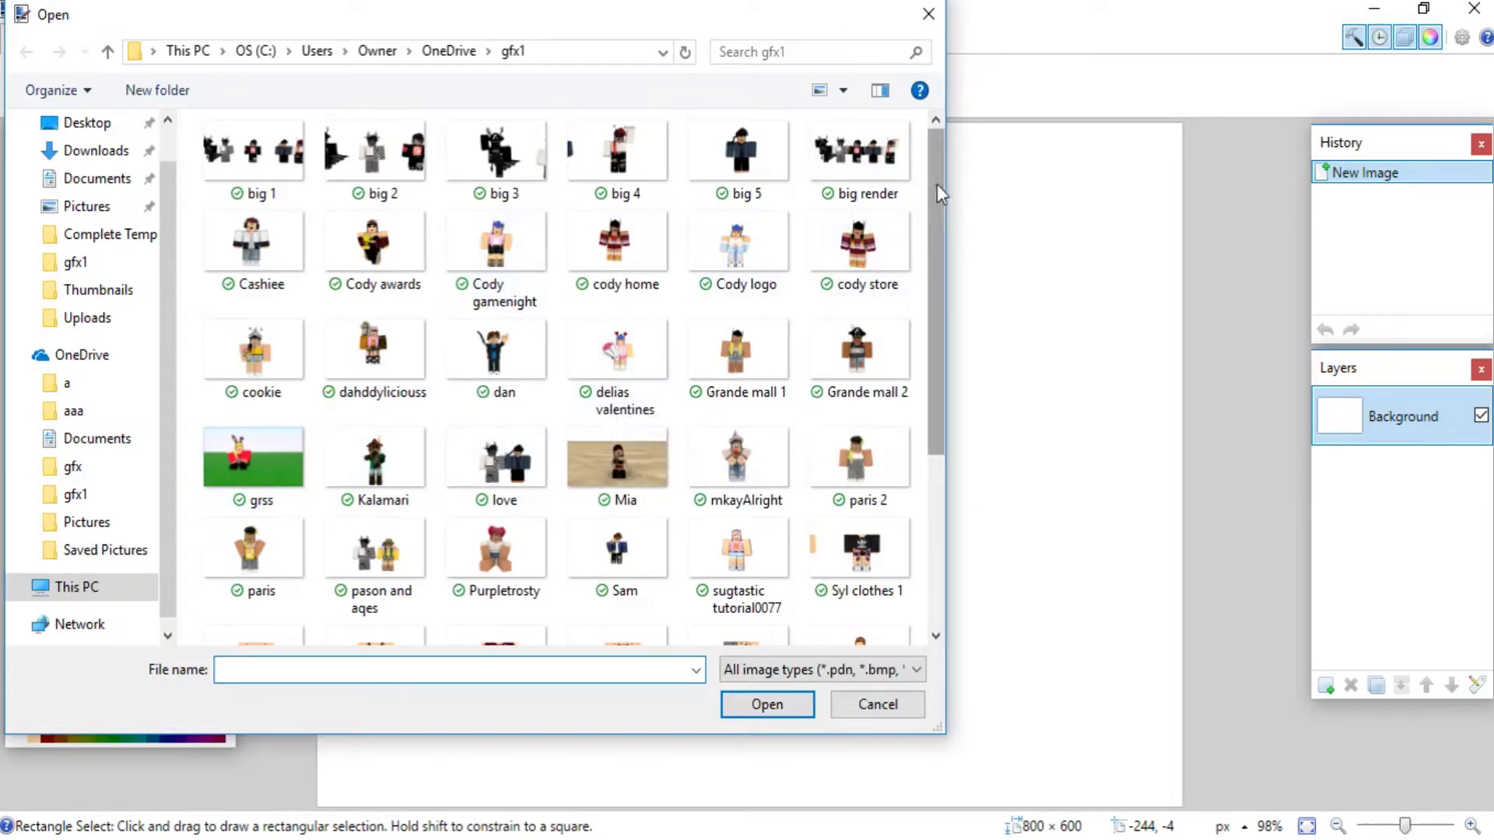
left_click_drag(940, 190, 963, 324)
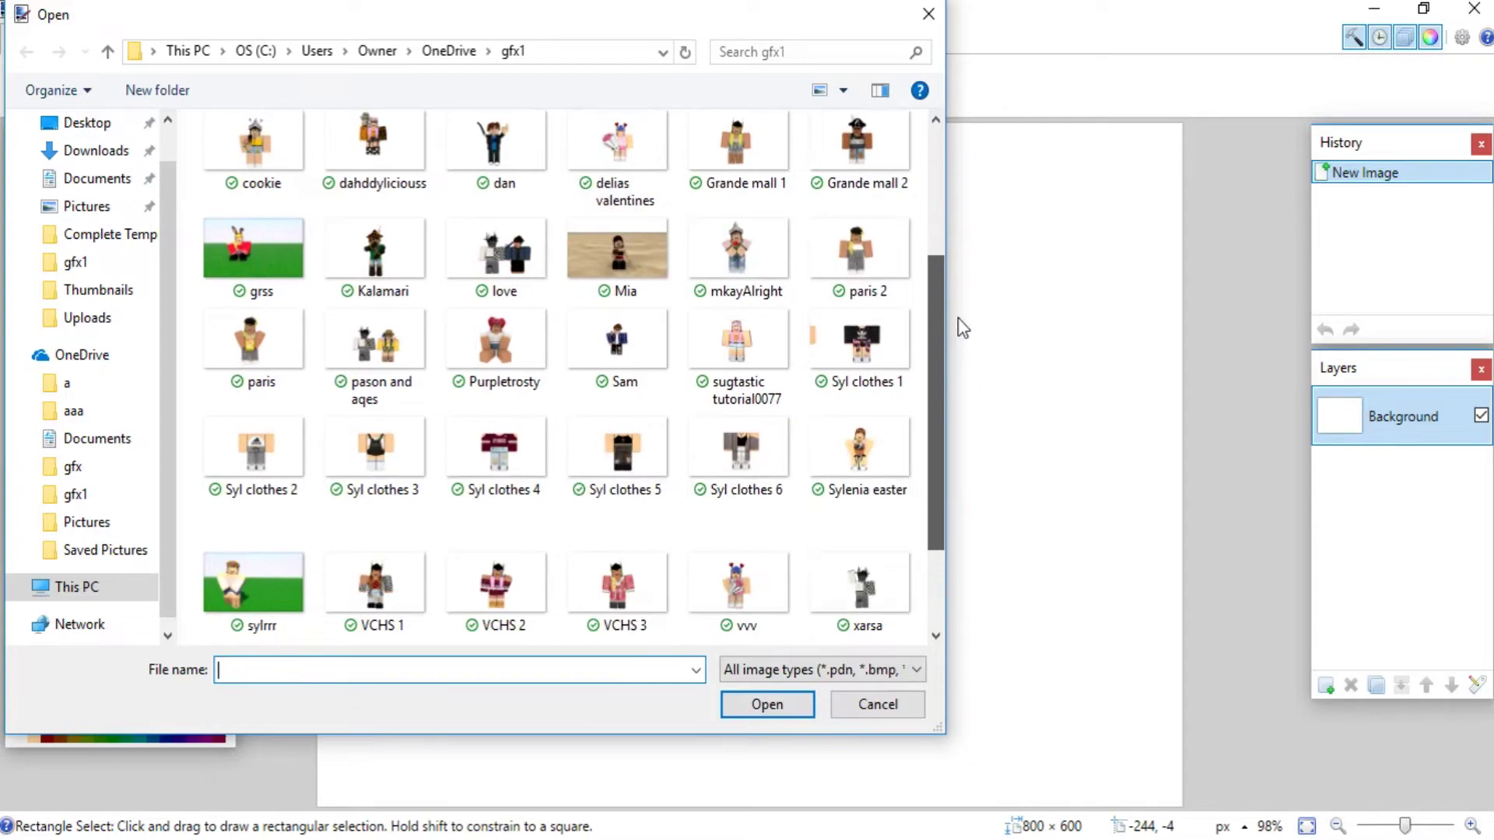
left_click(704, 375)
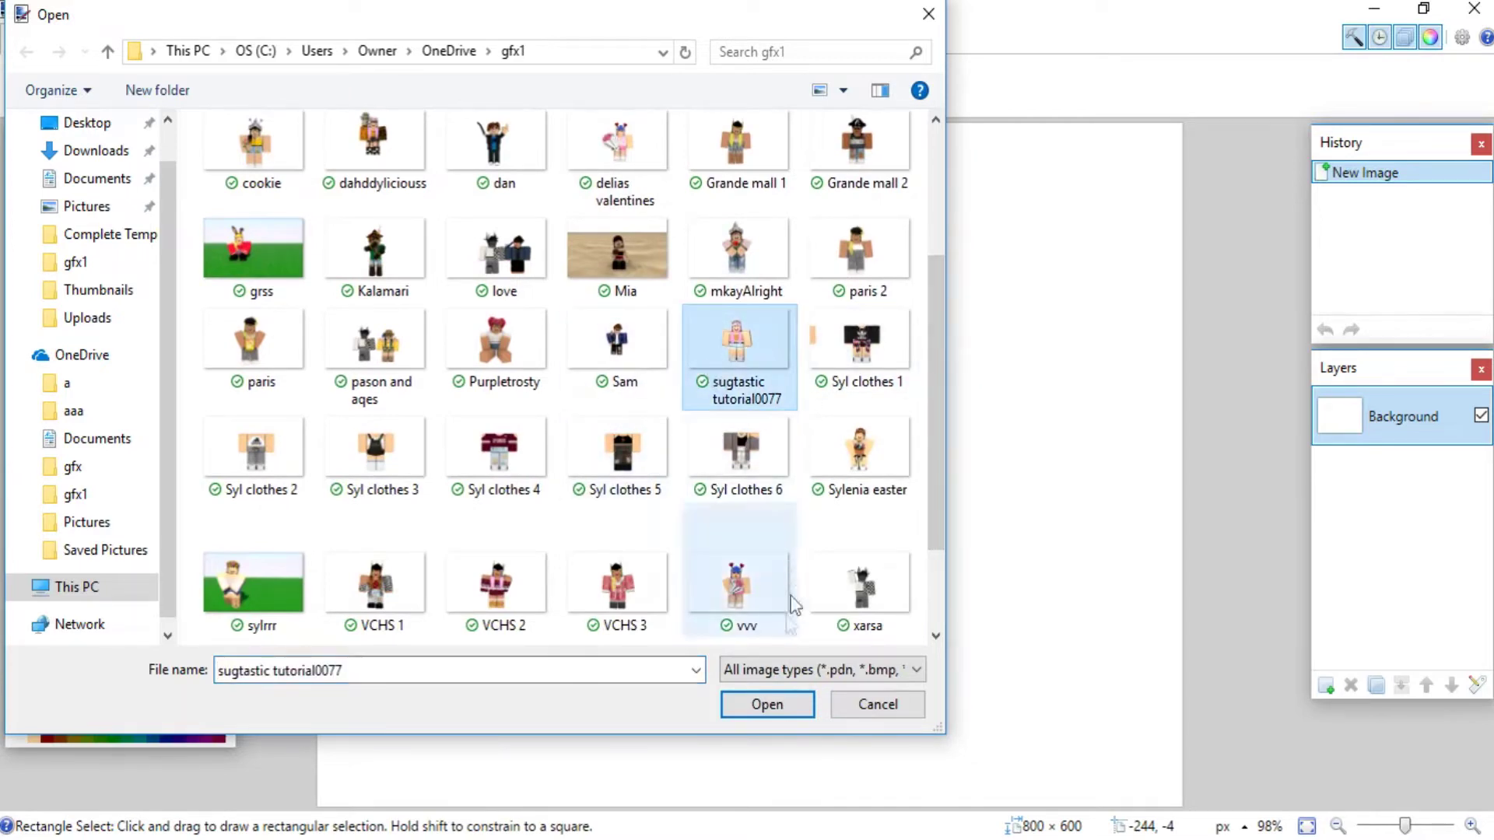
left_click(745, 706)
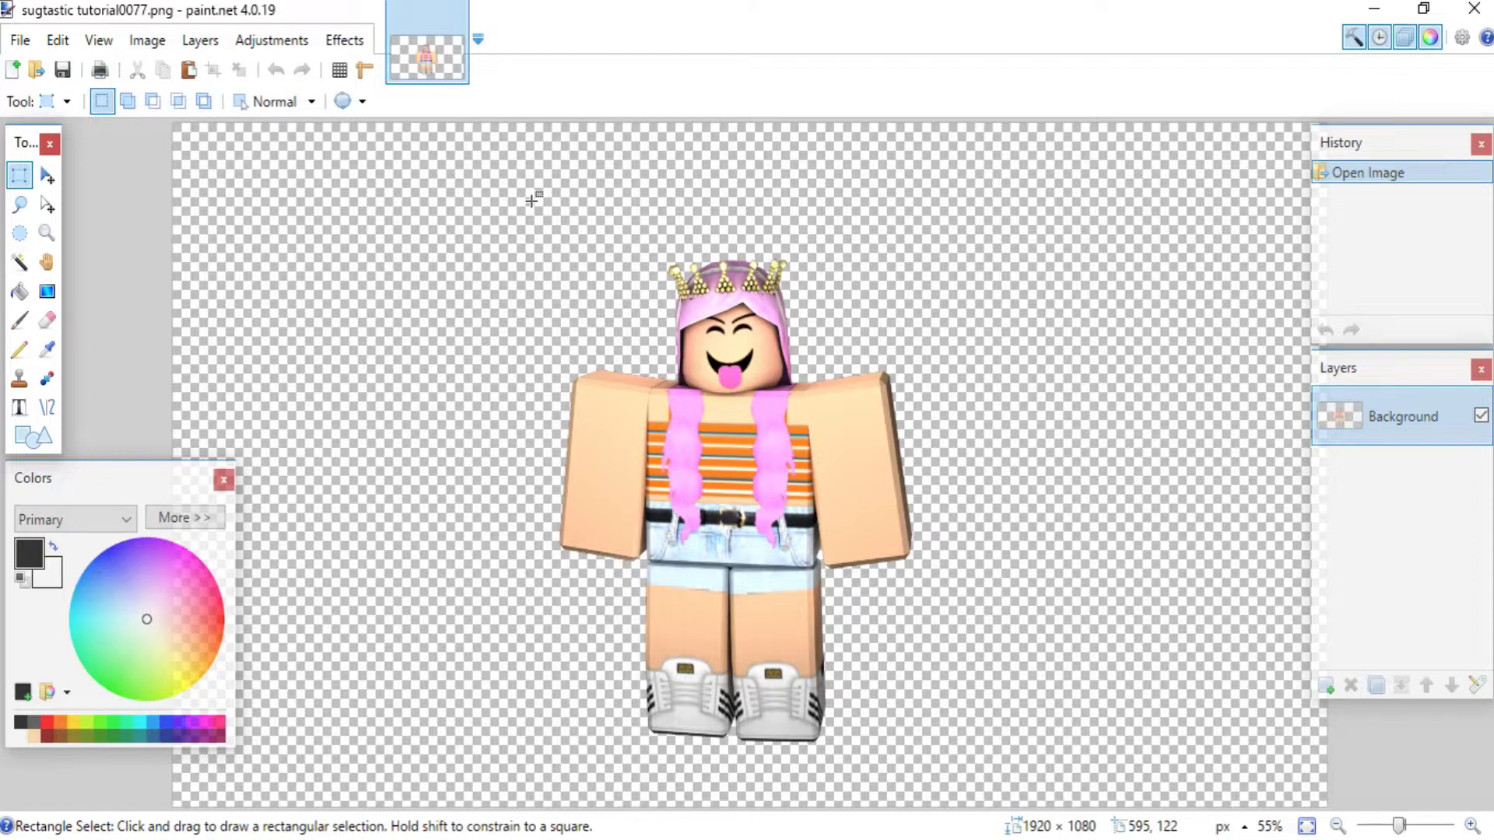
Create a new blank image 1200 pixels wide and 1200 pixels high
left_click(19, 41)
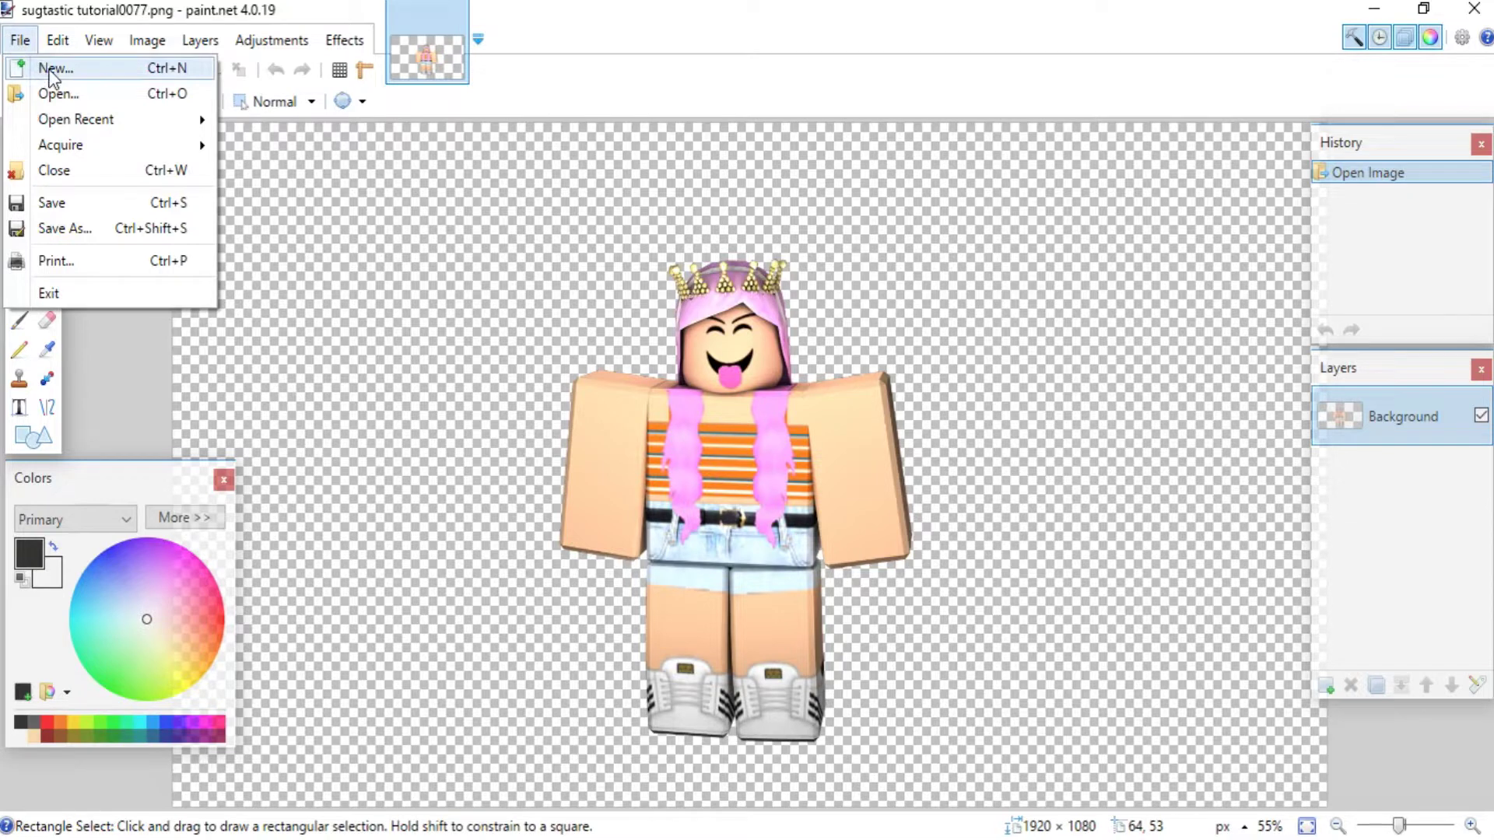
left_click(51, 68)
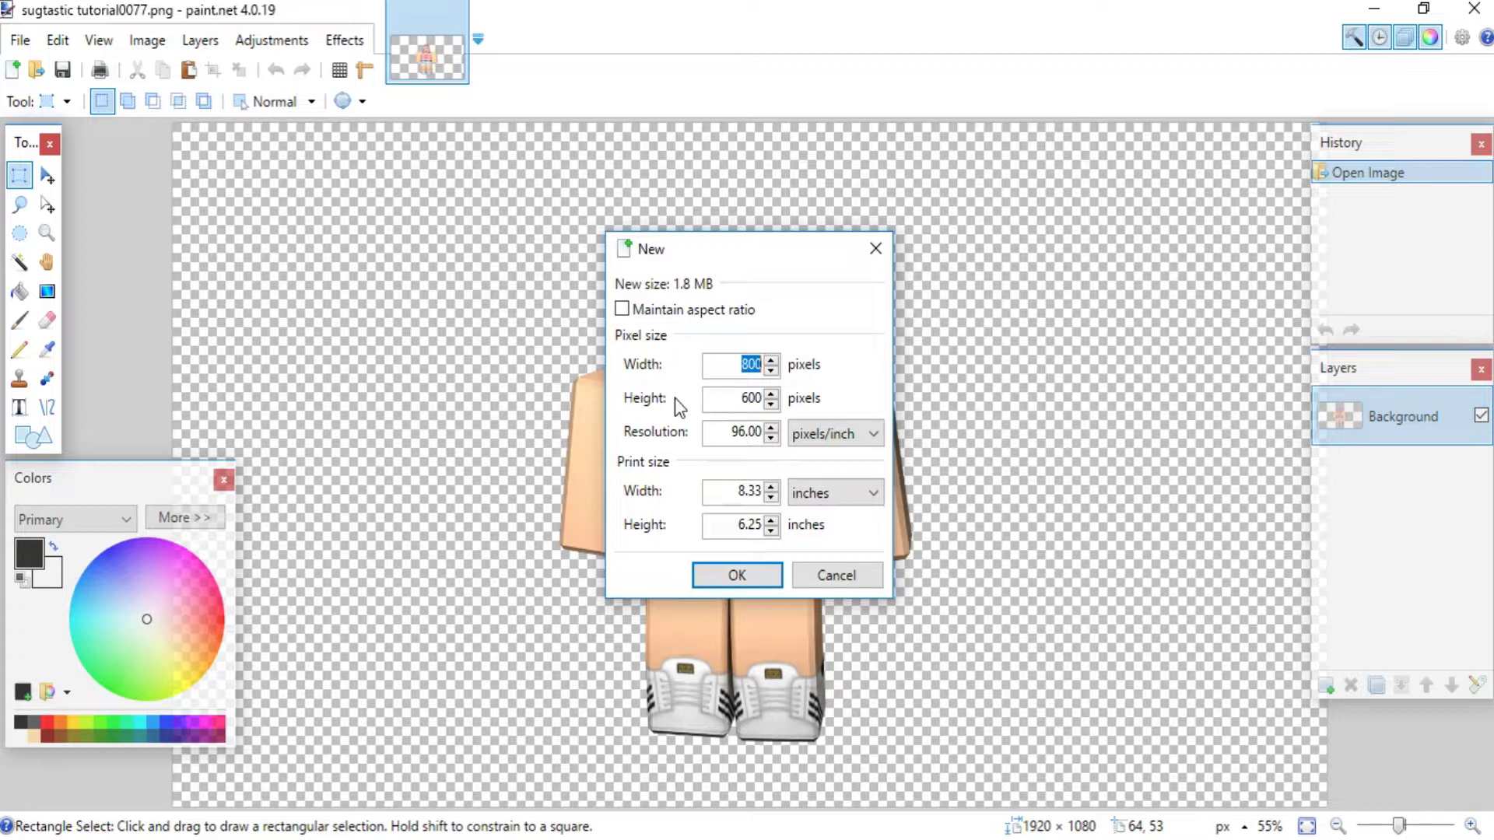
type("1200")
double_click(741, 405)
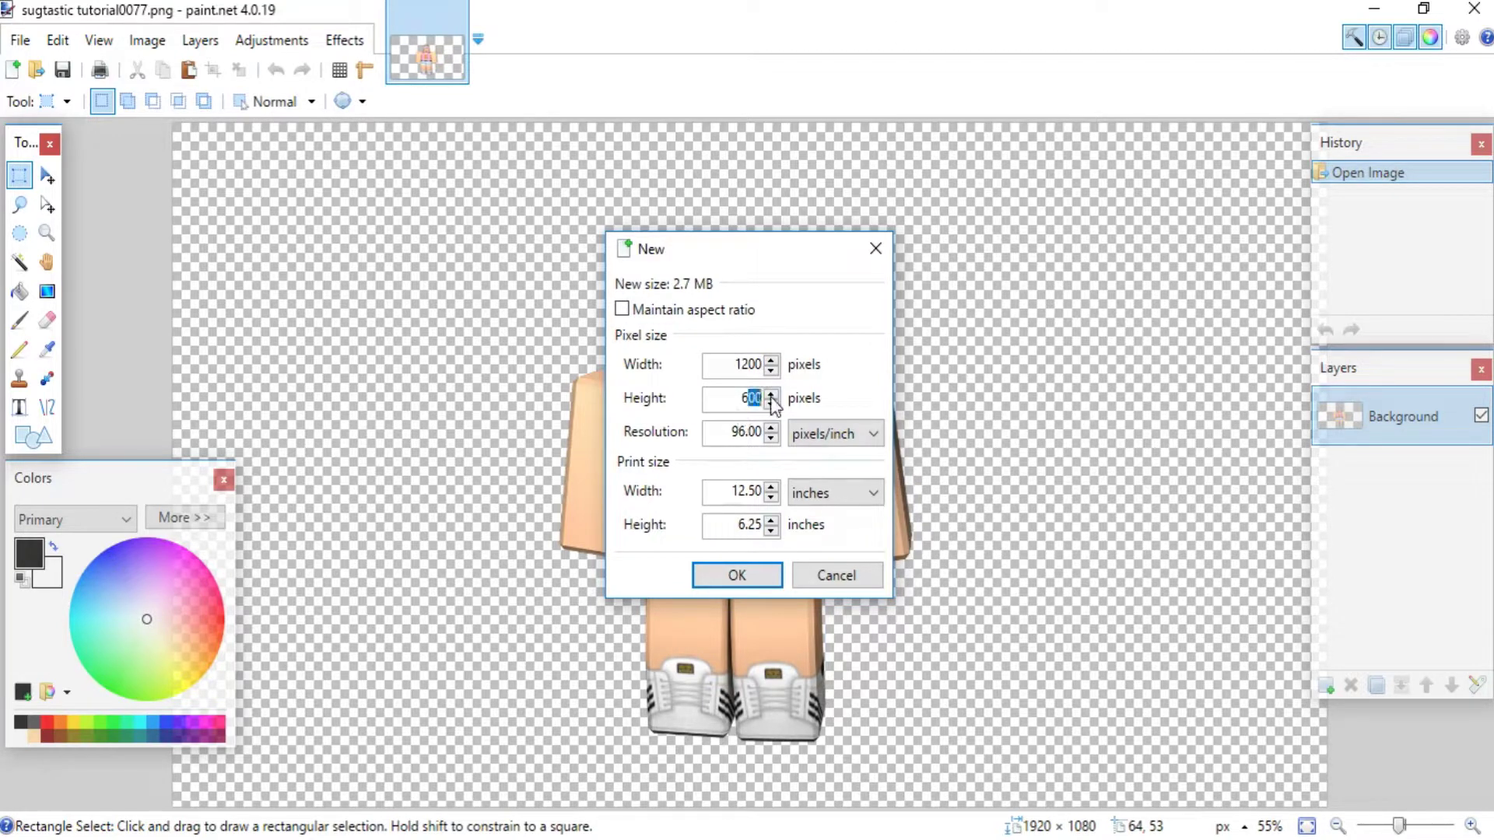
type("1200")
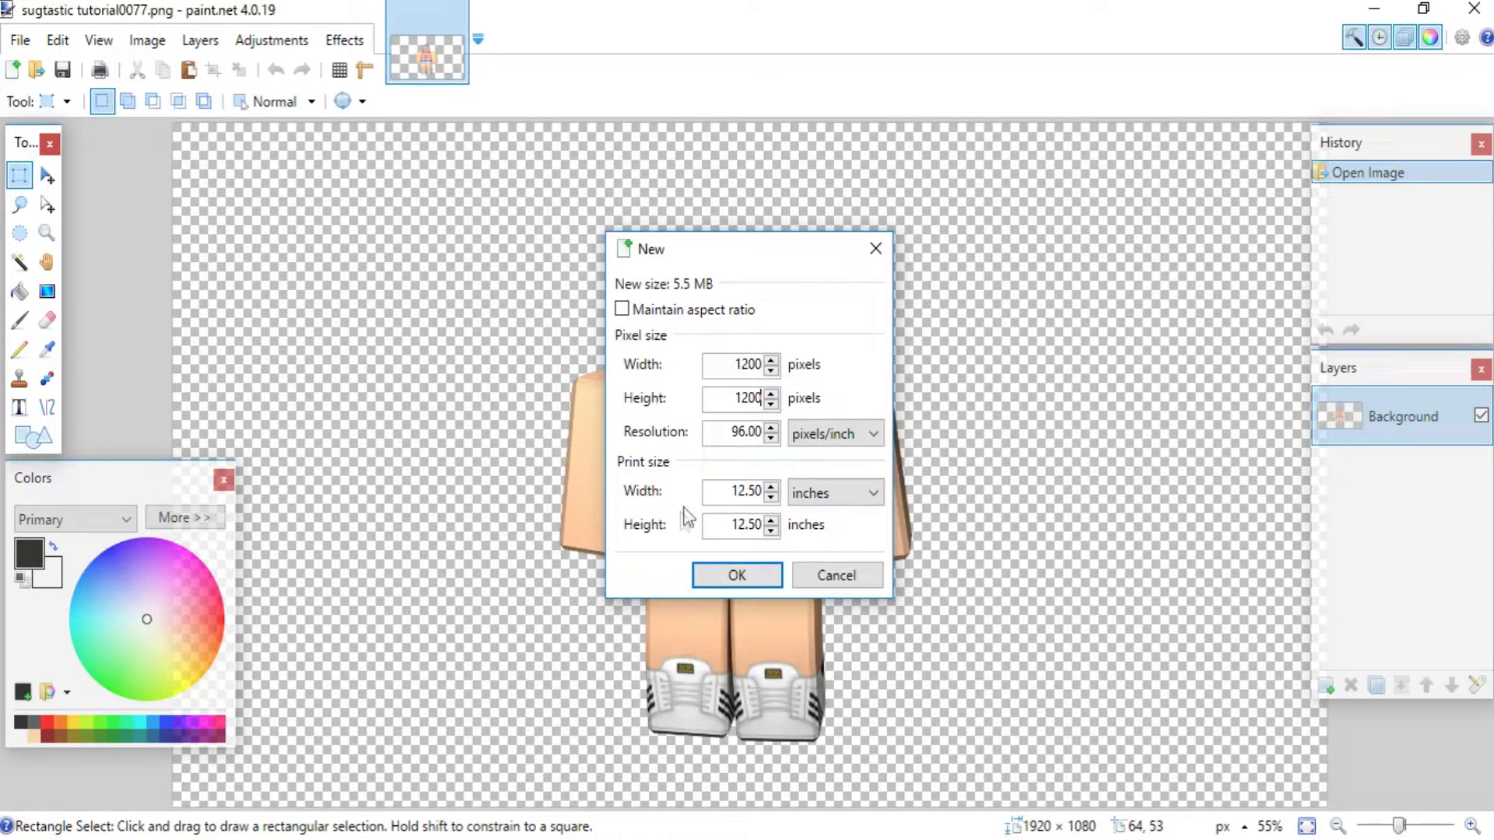
left_click(725, 577)
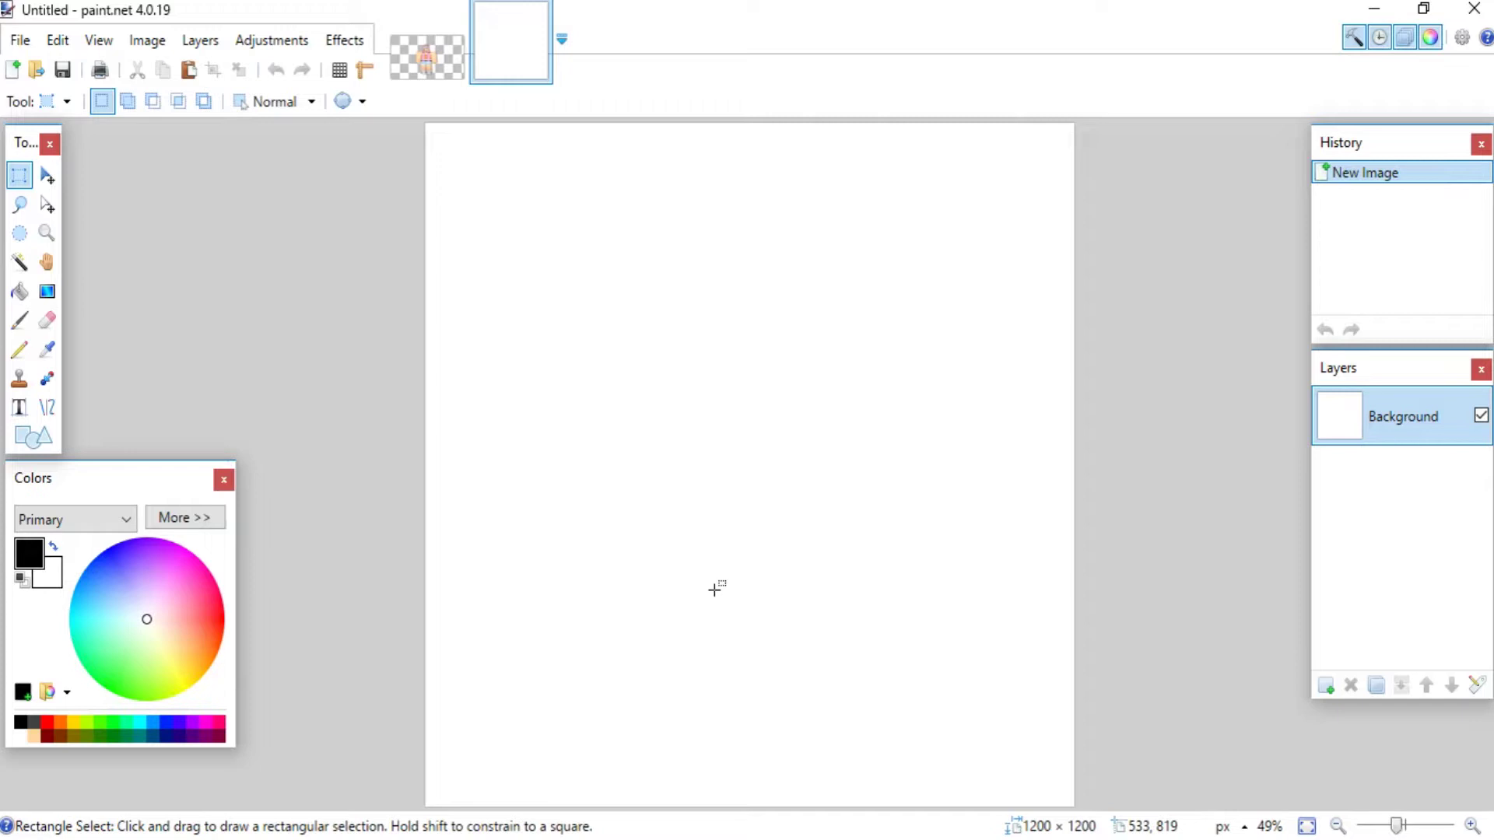
Switch to the Chrome browser and search Google Images for "sunset background"
key("alt+Tab")
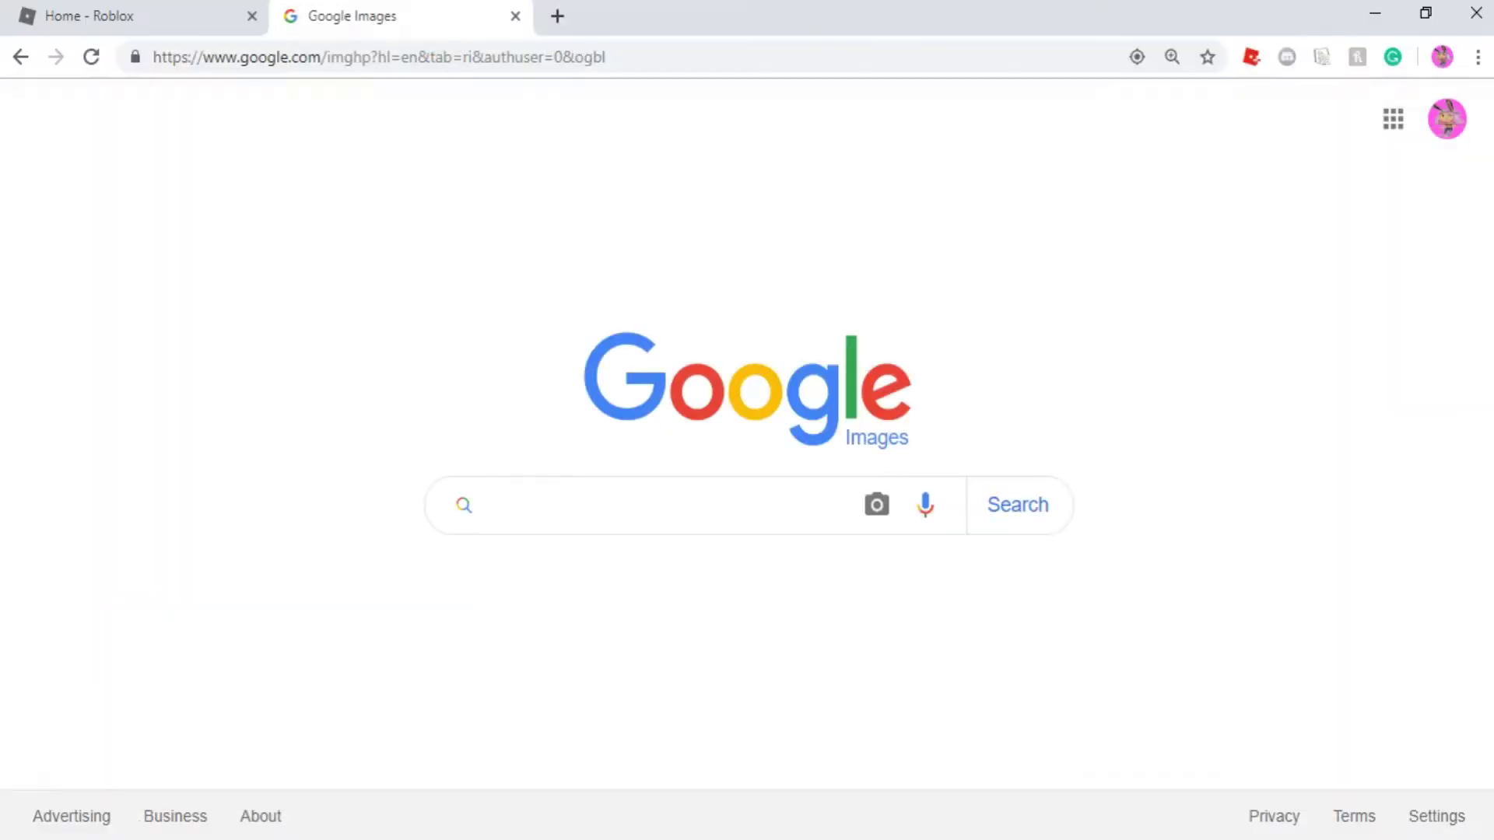
left_click(601, 524)
type("sunset b")
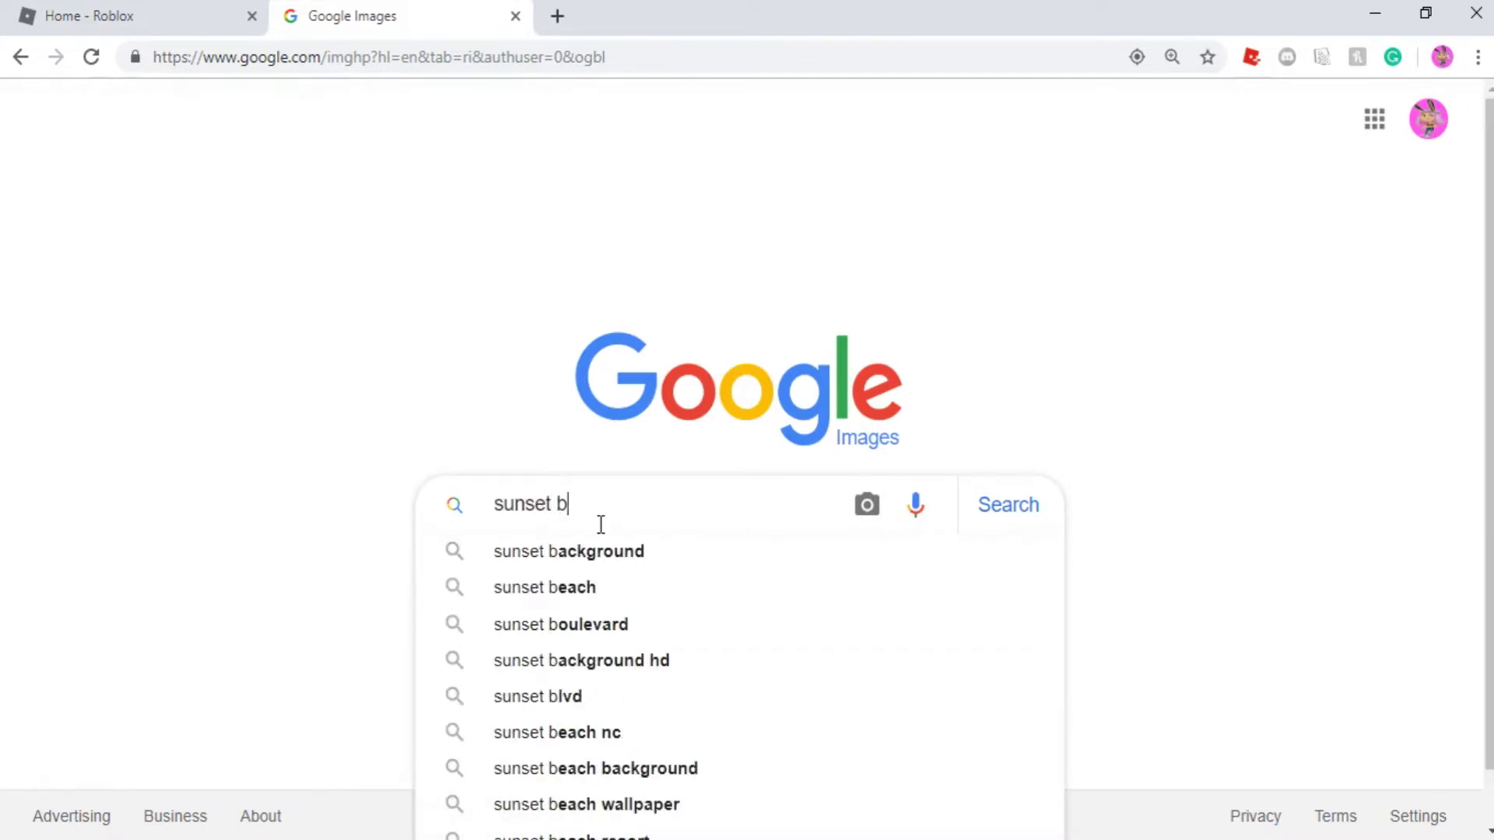
type("ack")
key("BackSpace")
key("BackSpace")
type("ackgr")
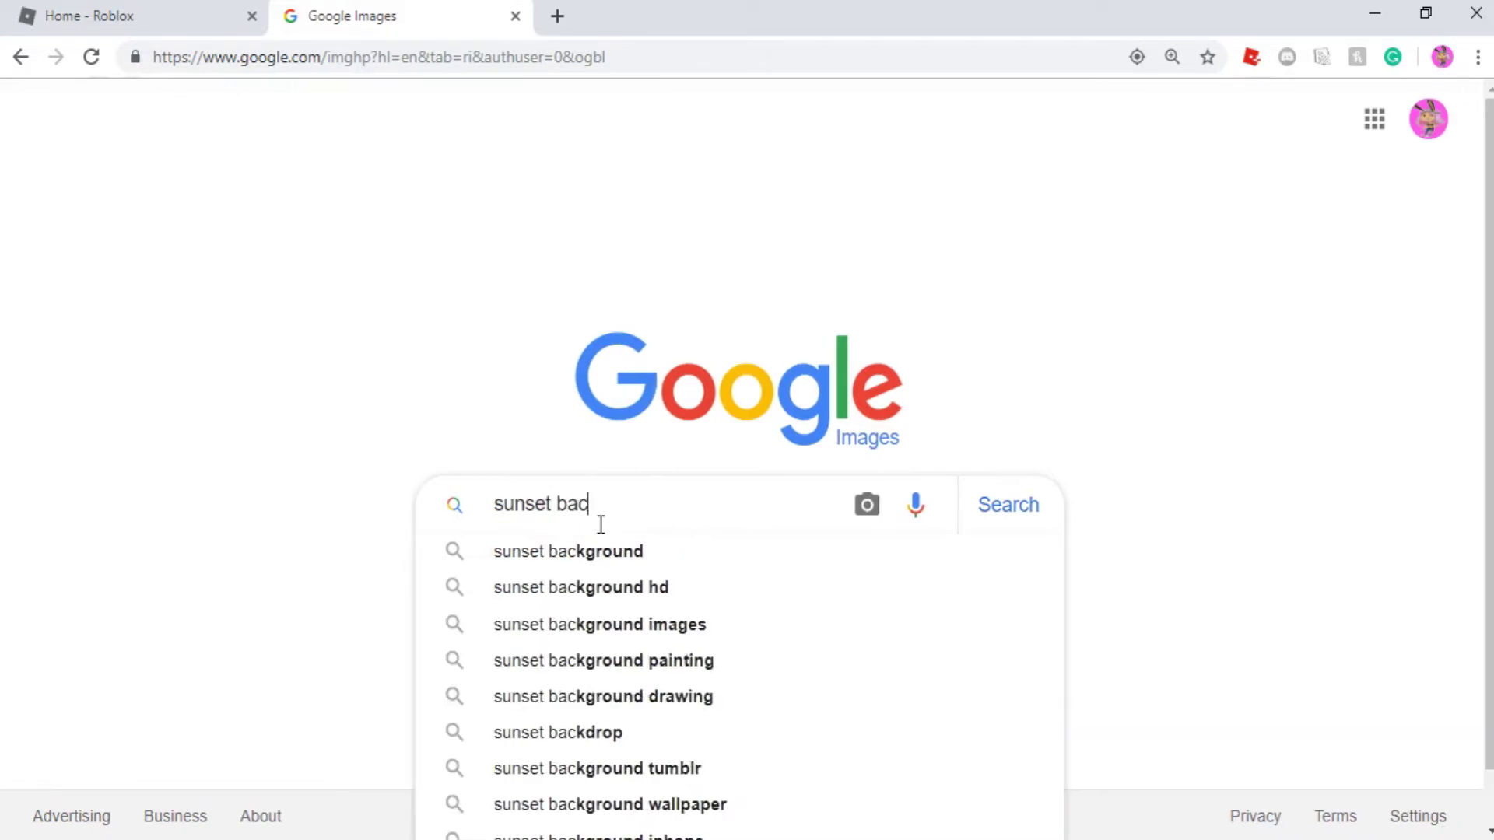
type("ound")
key("Return")
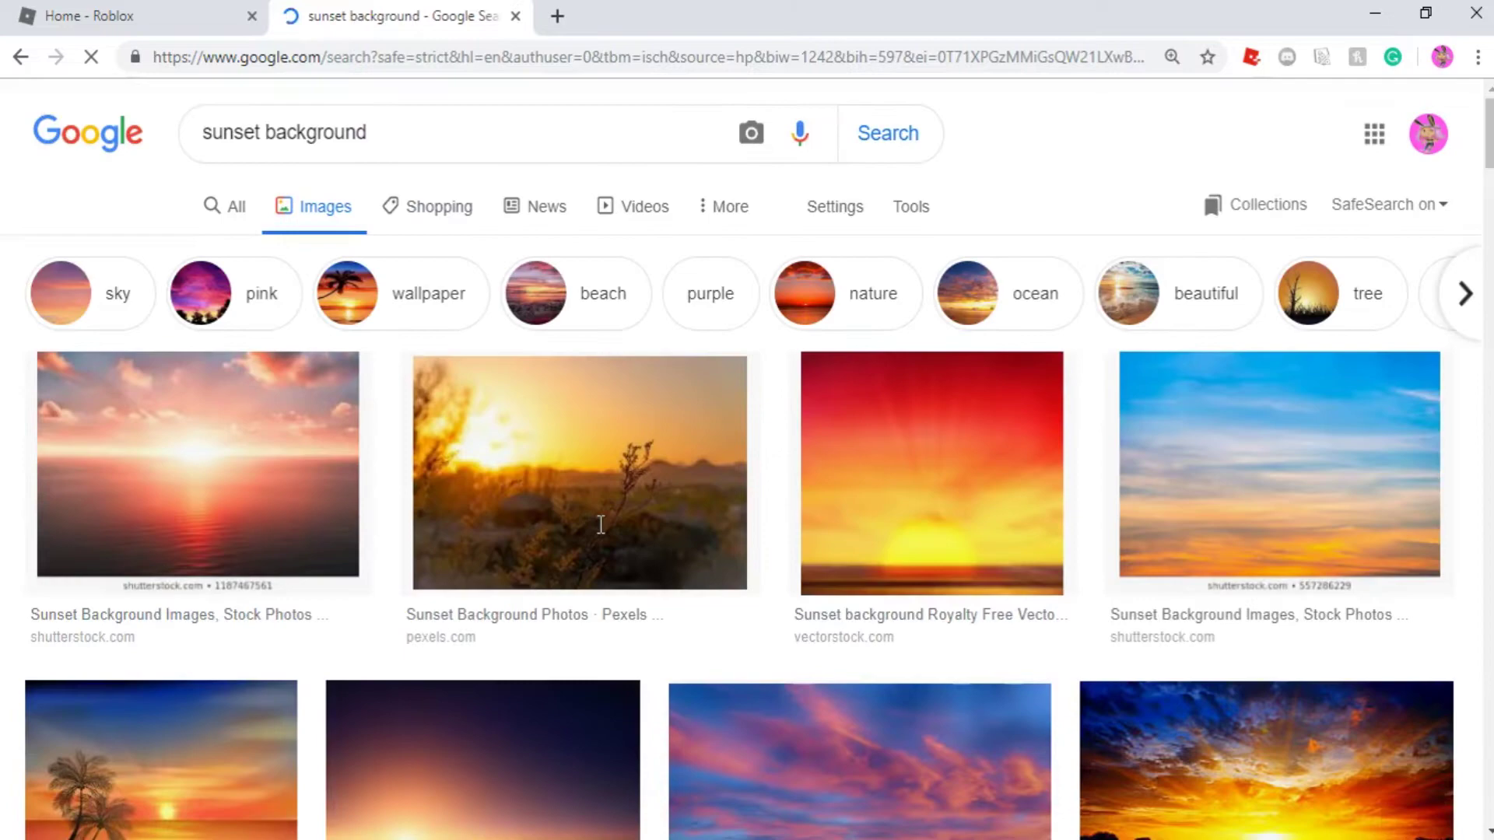
Look through the sunset background image results for a picture suitable as the backdrop
scroll(909, 495, "down", 6)
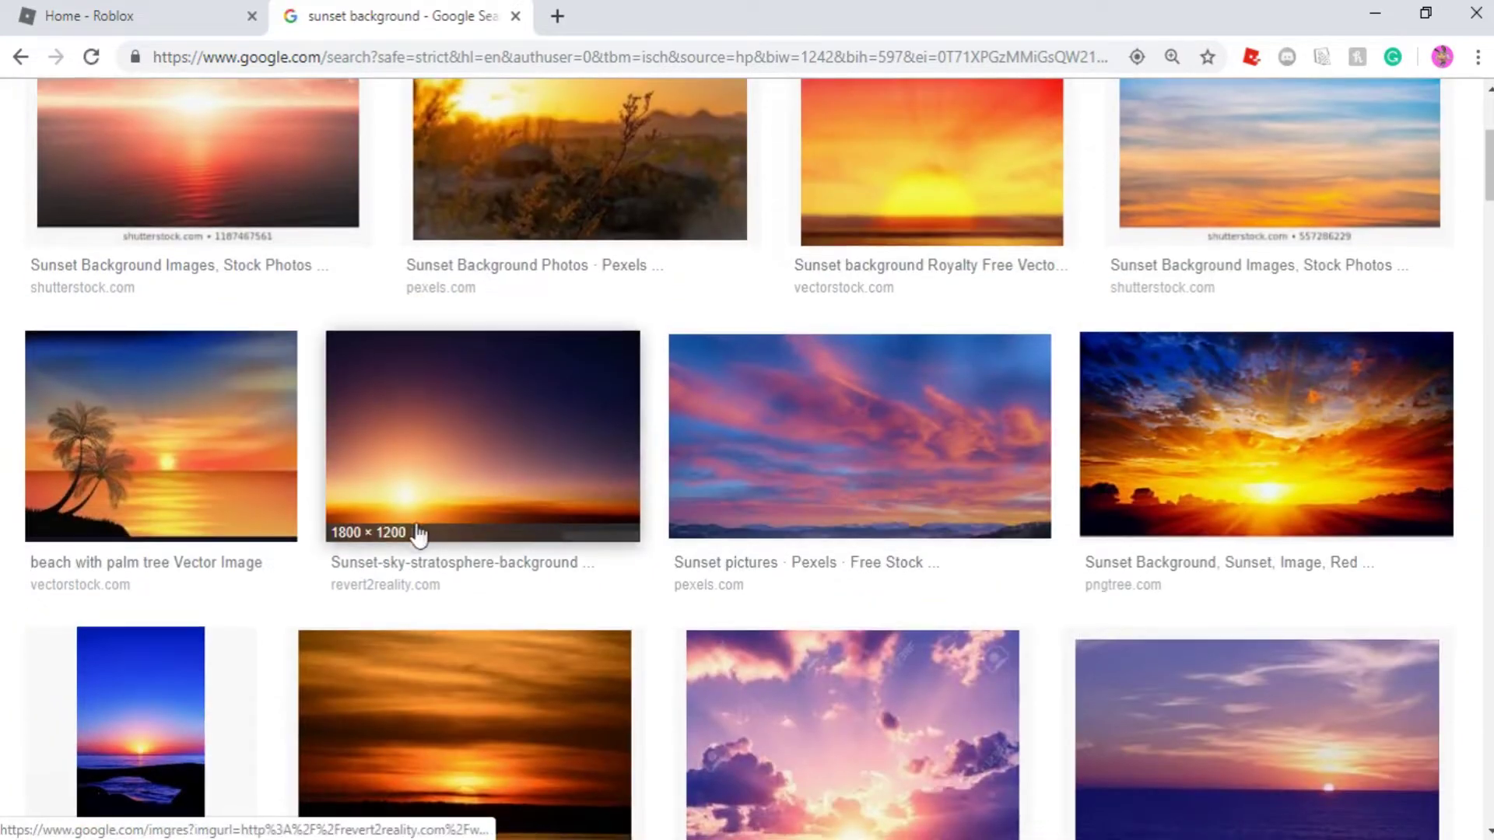
scroll(415, 529, "down", 4)
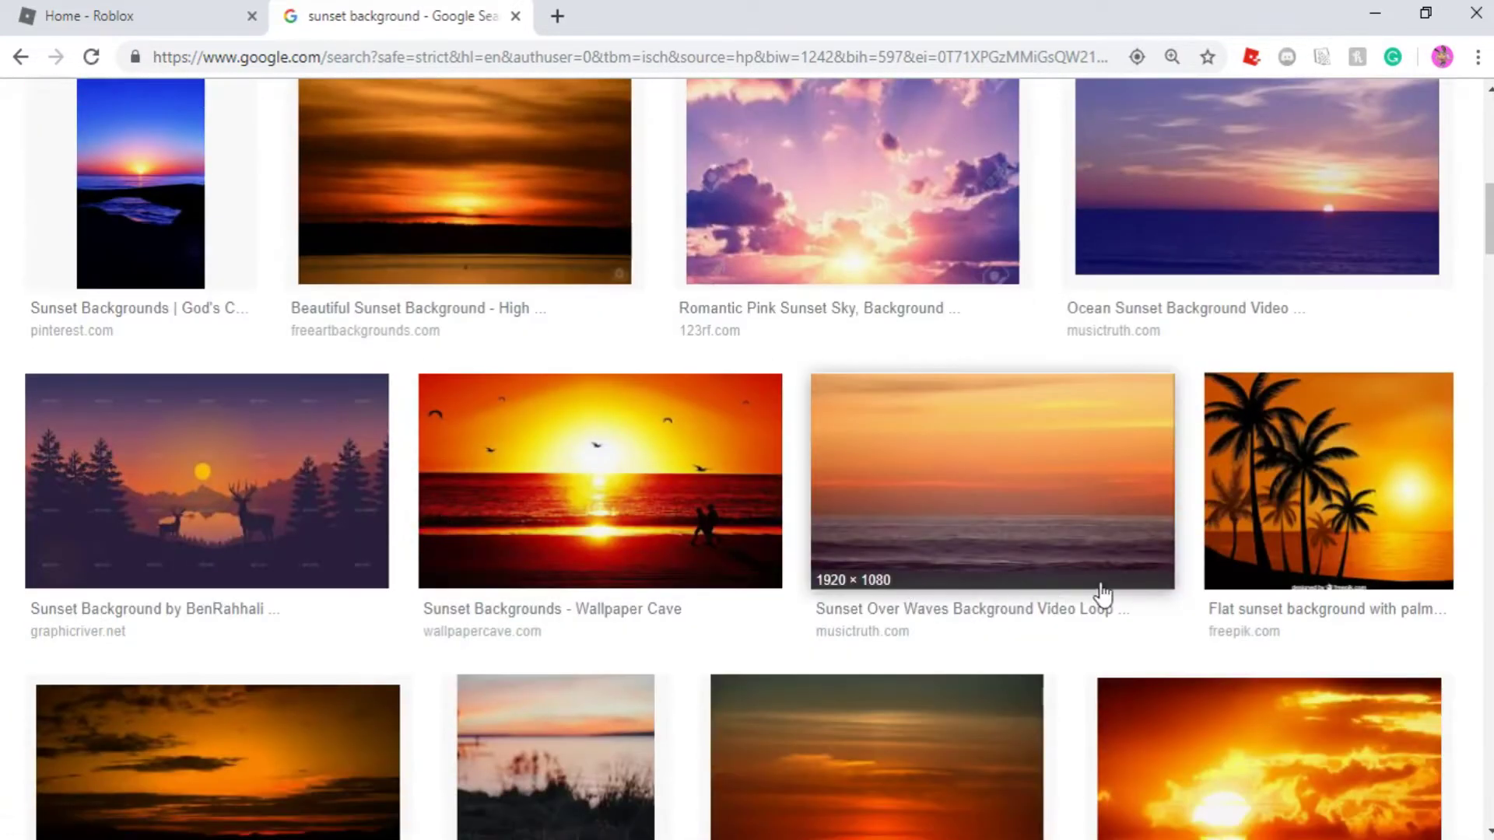
scroll(1090, 591, "down", 2)
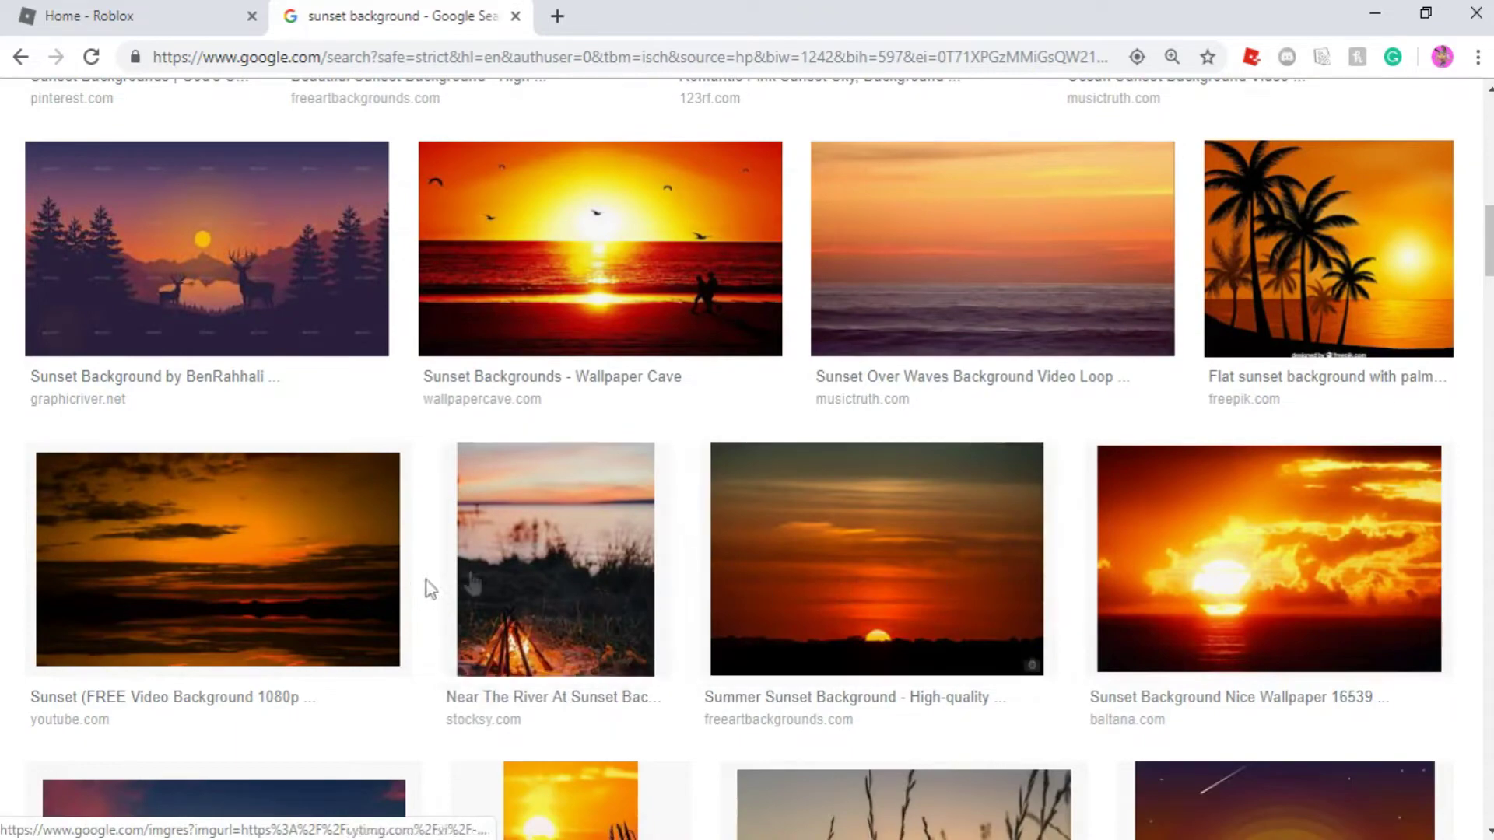
scroll(971, 510, "down", 5)
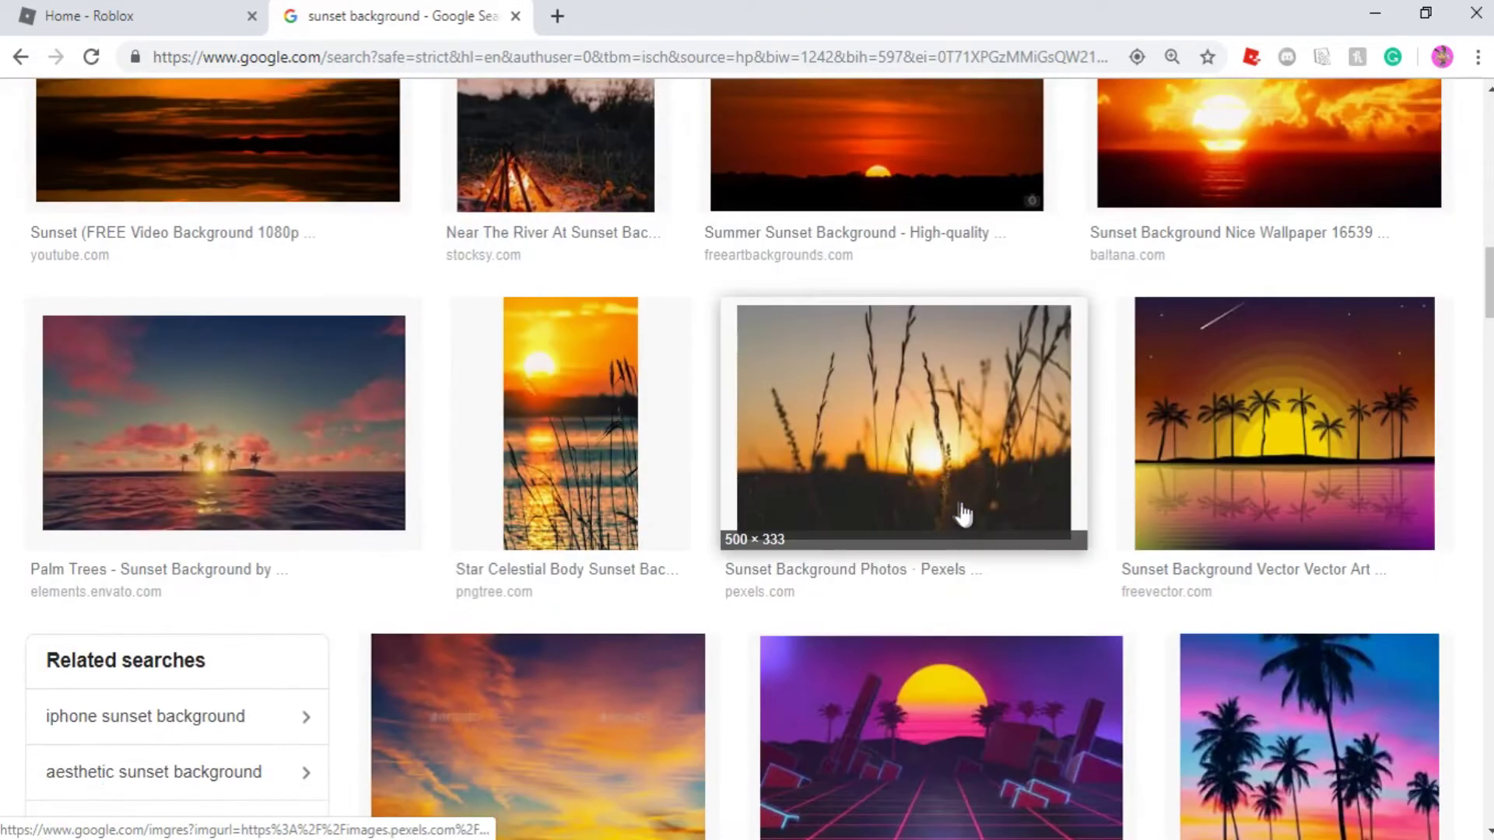
scroll(961, 511, "down", 6)
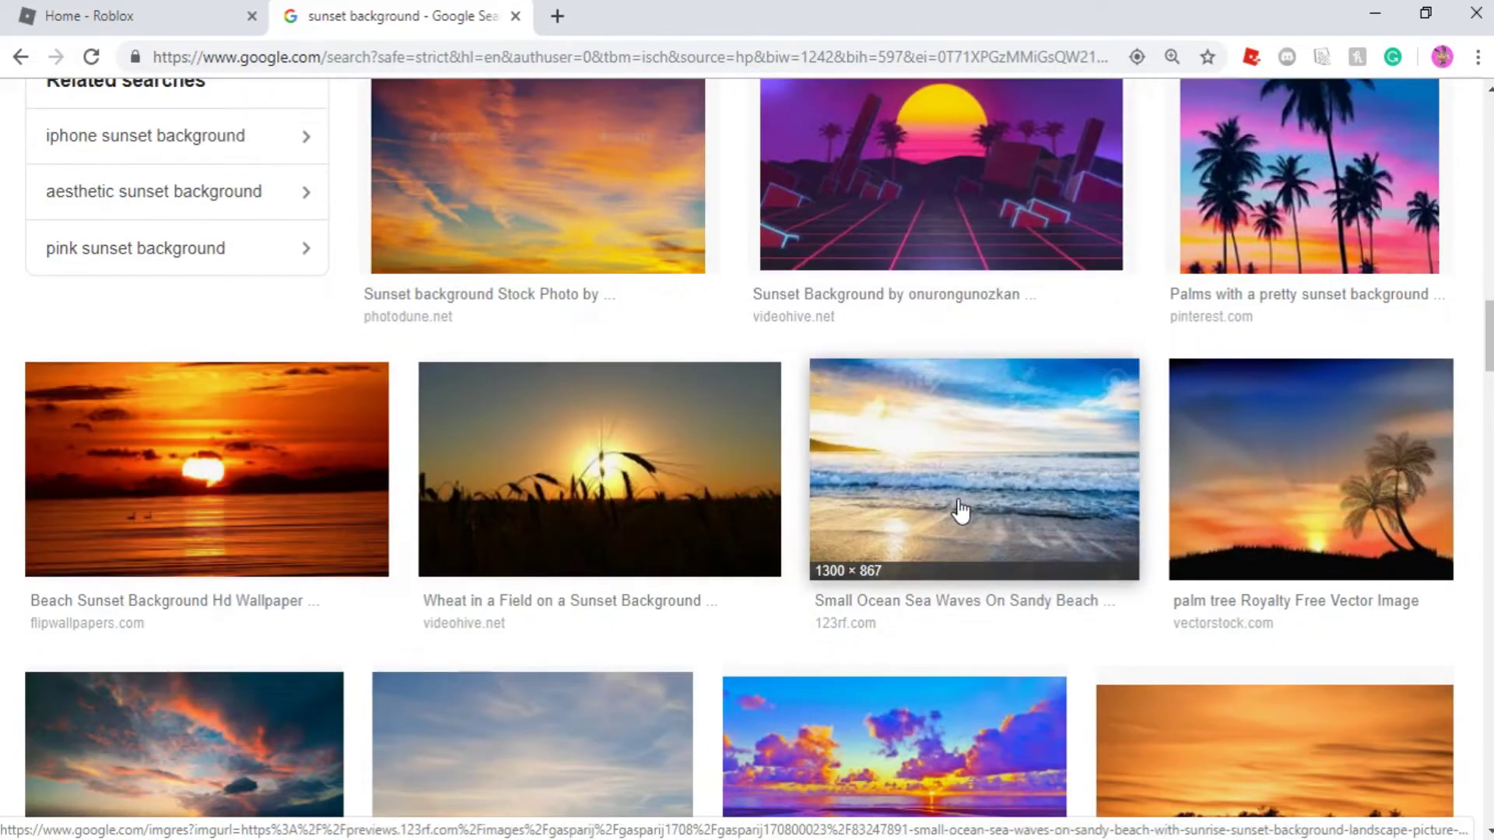
scroll(510, 537, "down", 5)
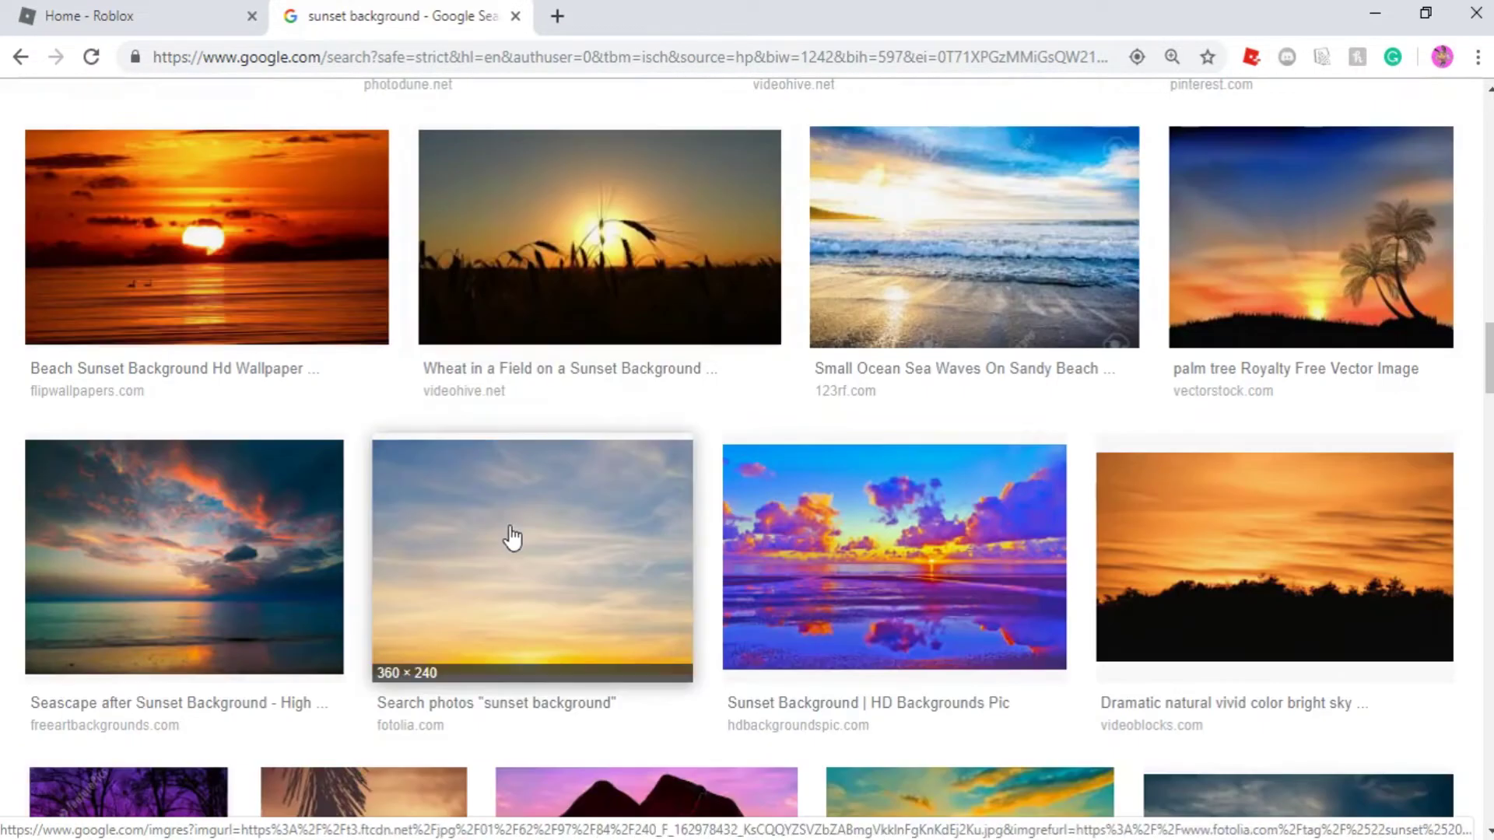
scroll(510, 537, "down", 1)
scroll(507, 579, "down", 3)
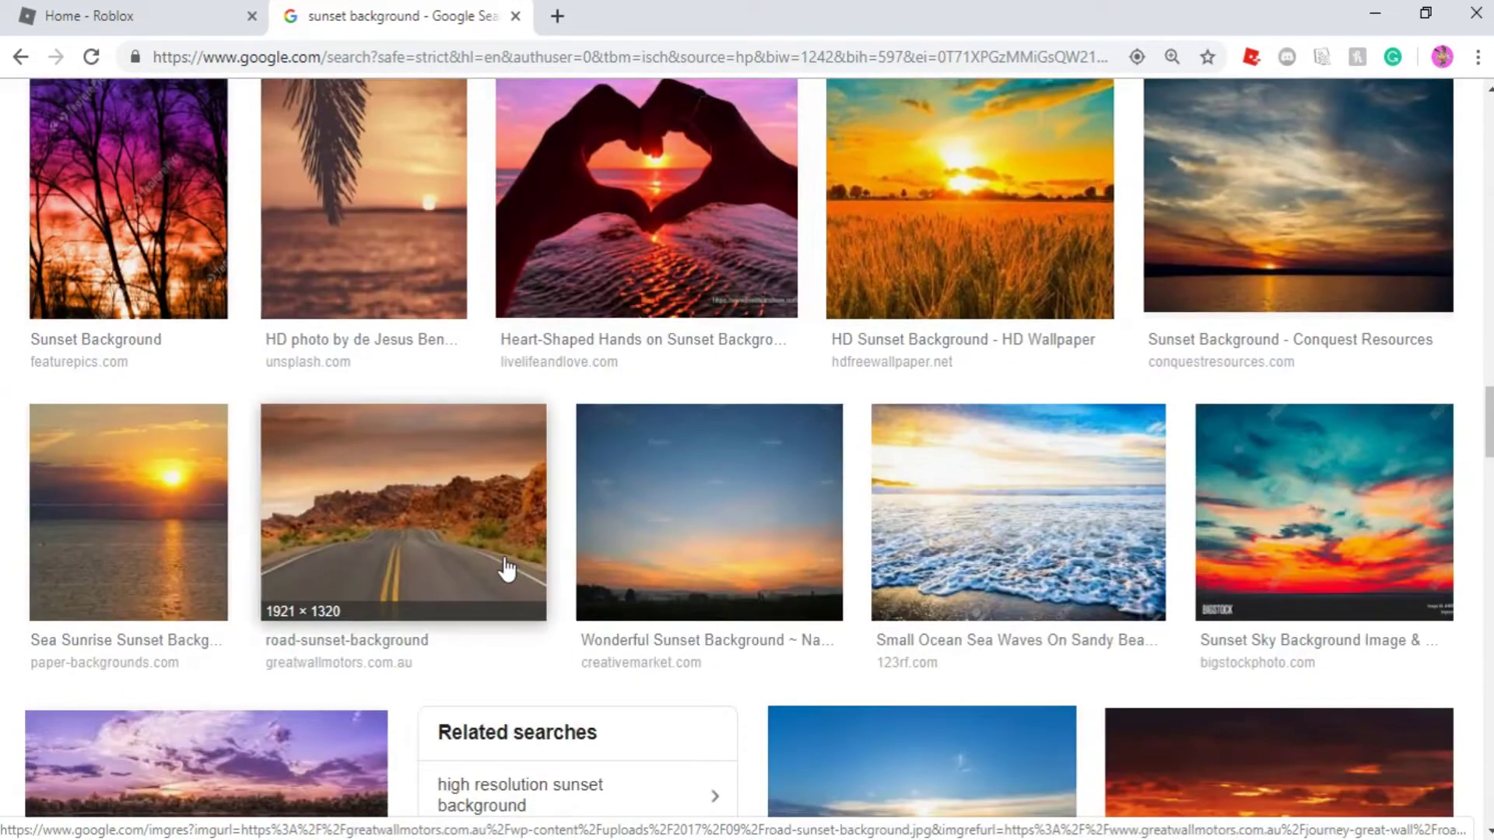
scroll(507, 572, "down", 2)
scroll(511, 573, "up", 5)
scroll(510, 567, "down", 5)
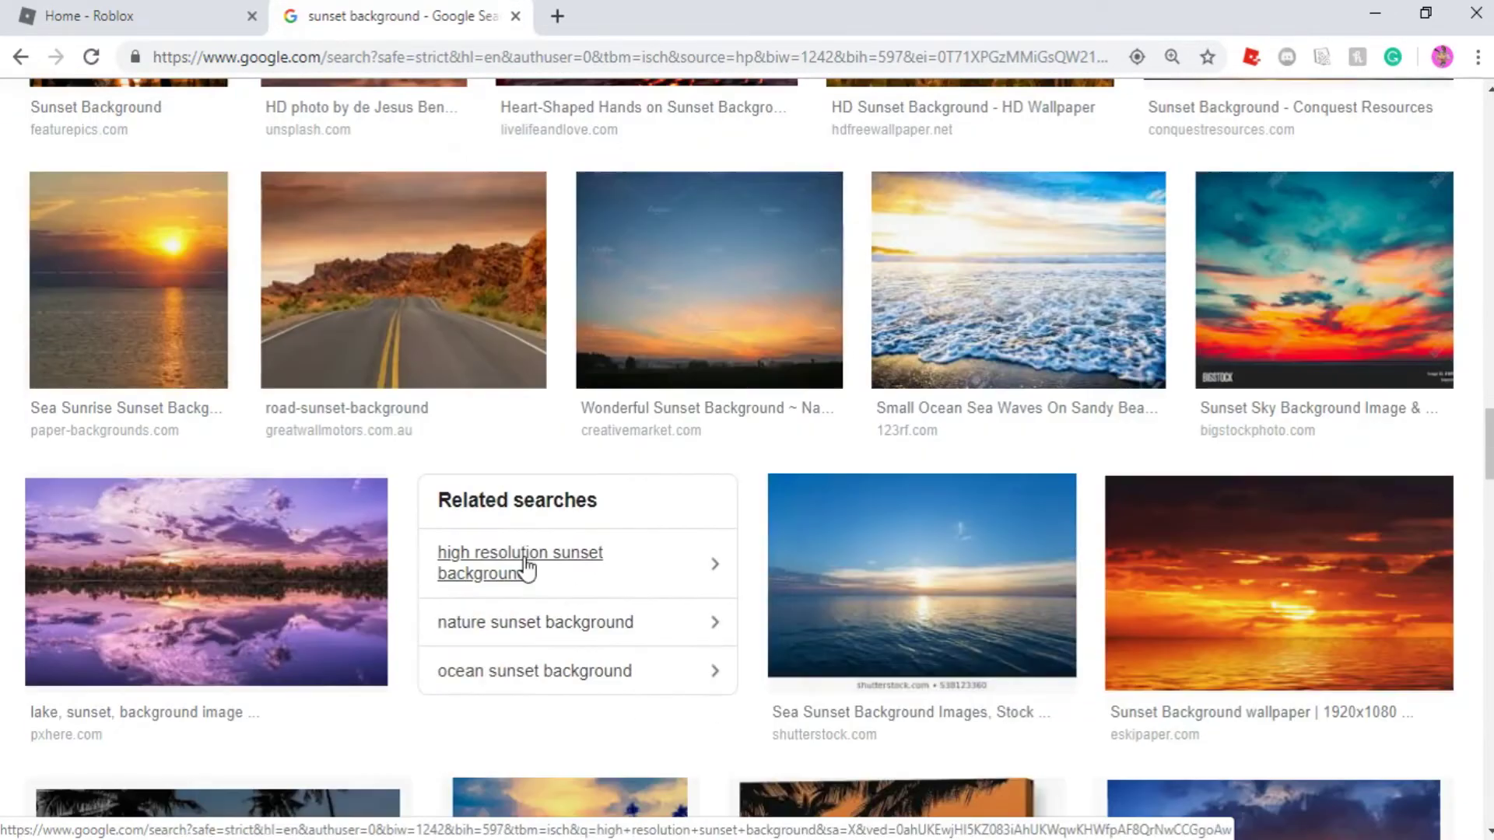
scroll(526, 568, "down", 10)
scroll(534, 584, "up", 3)
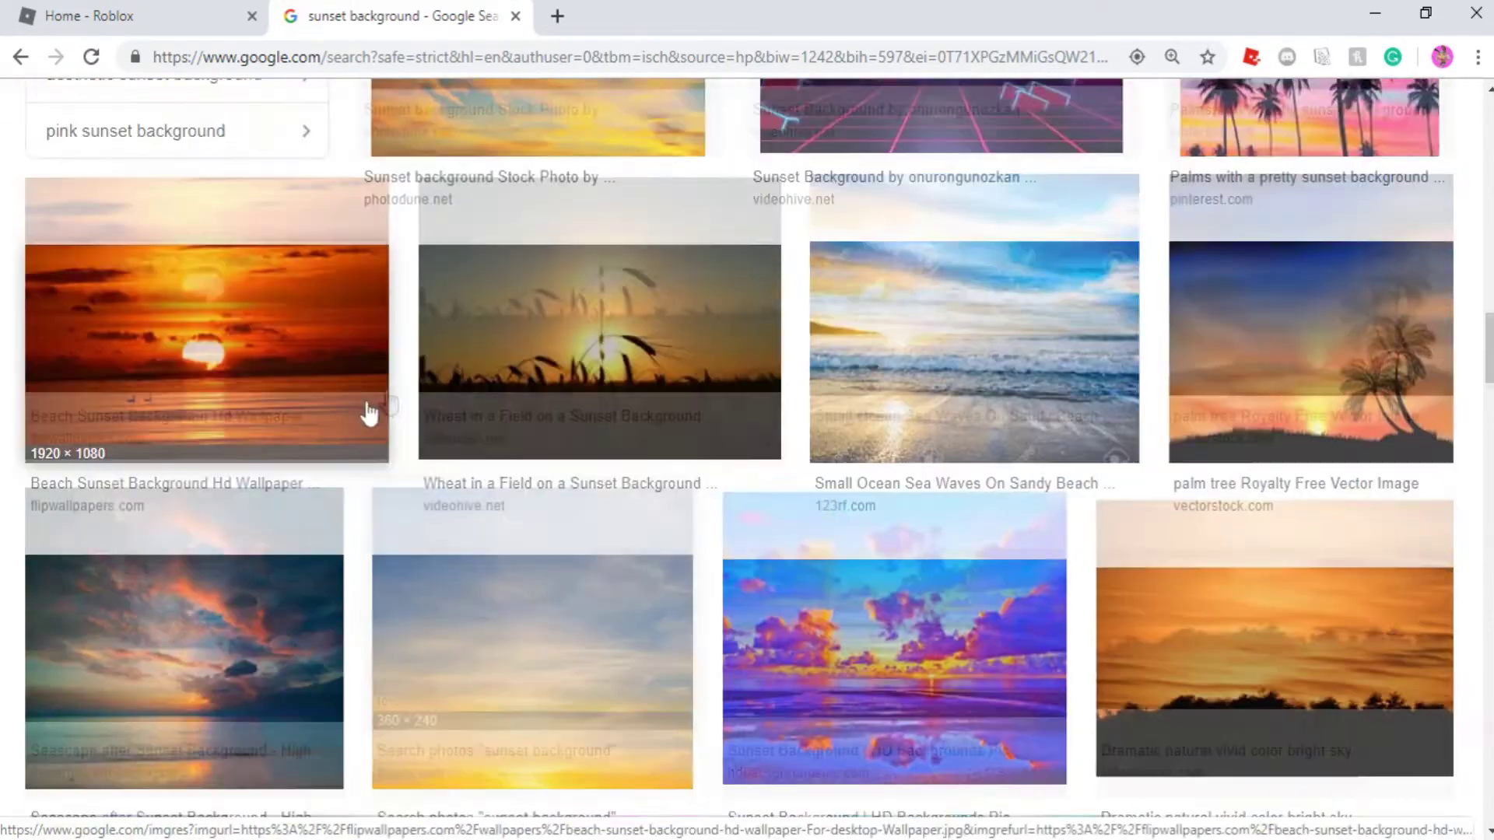
Open the "Beach Sunset Background Hd Wallpaper" result from flipwallpapers.com and copy its image
left_click(354, 415)
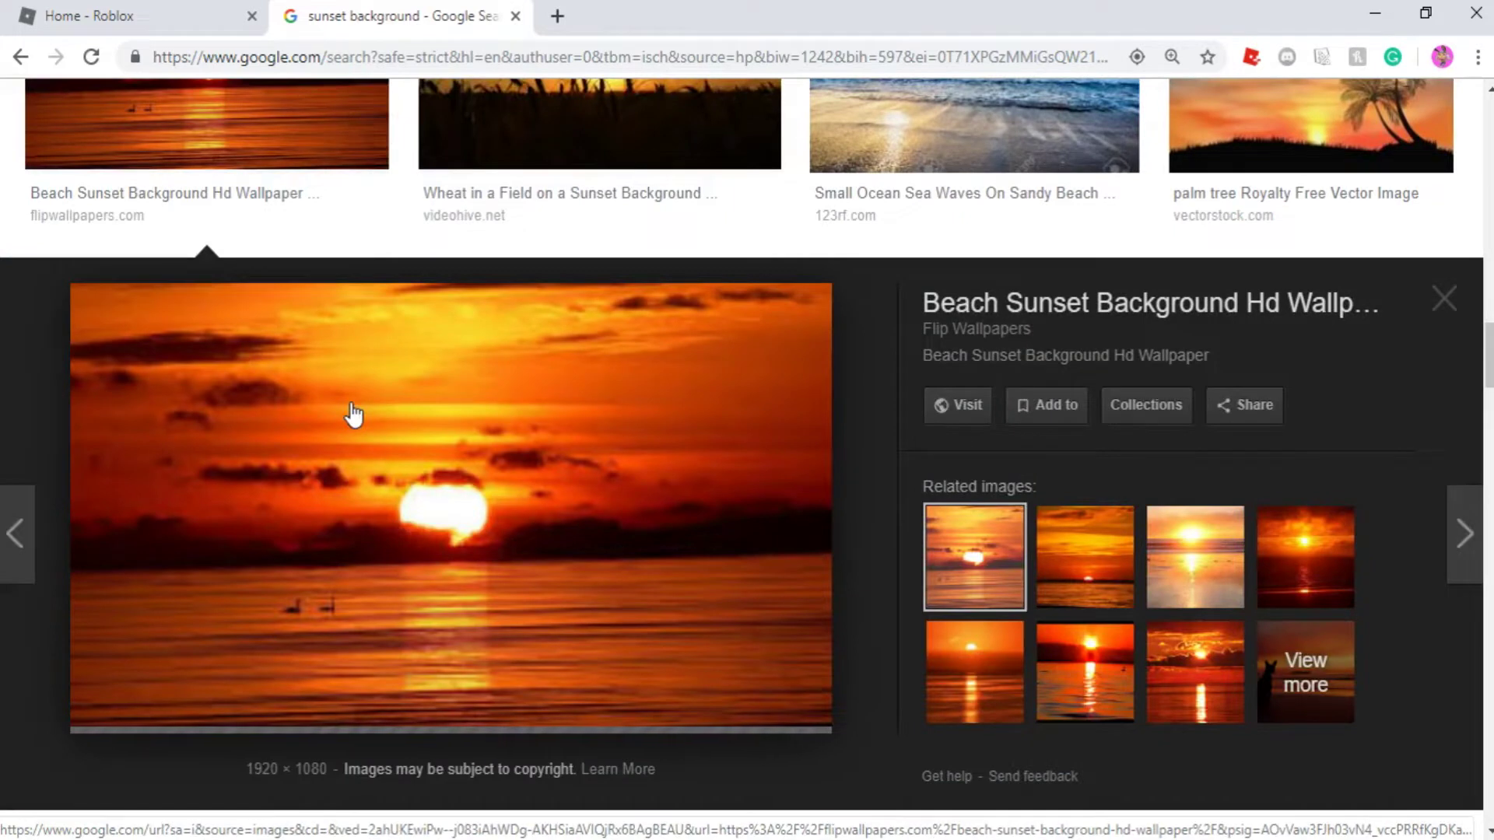
right_click(449, 511)
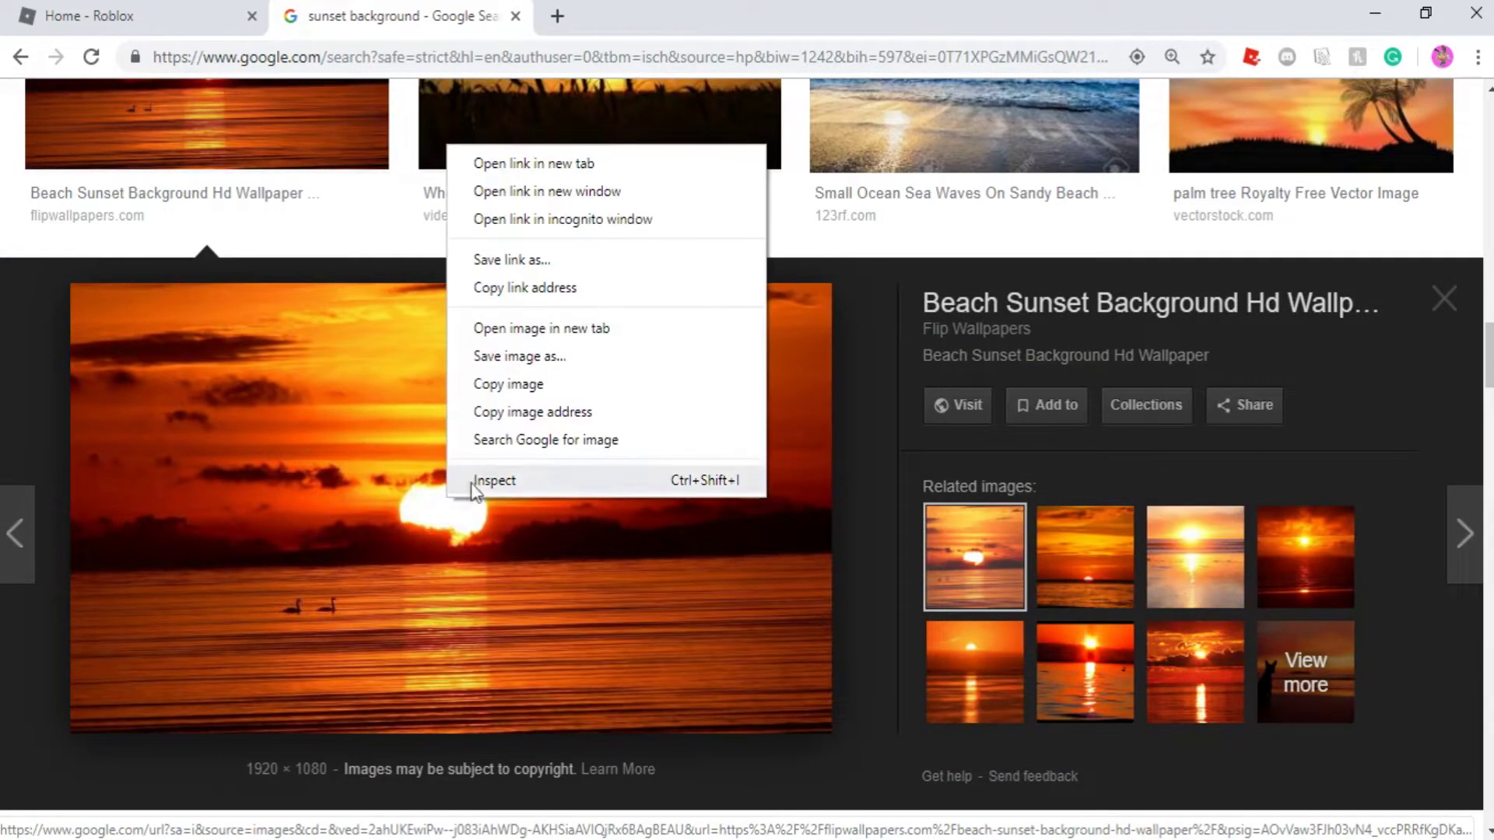
left_click(517, 385)
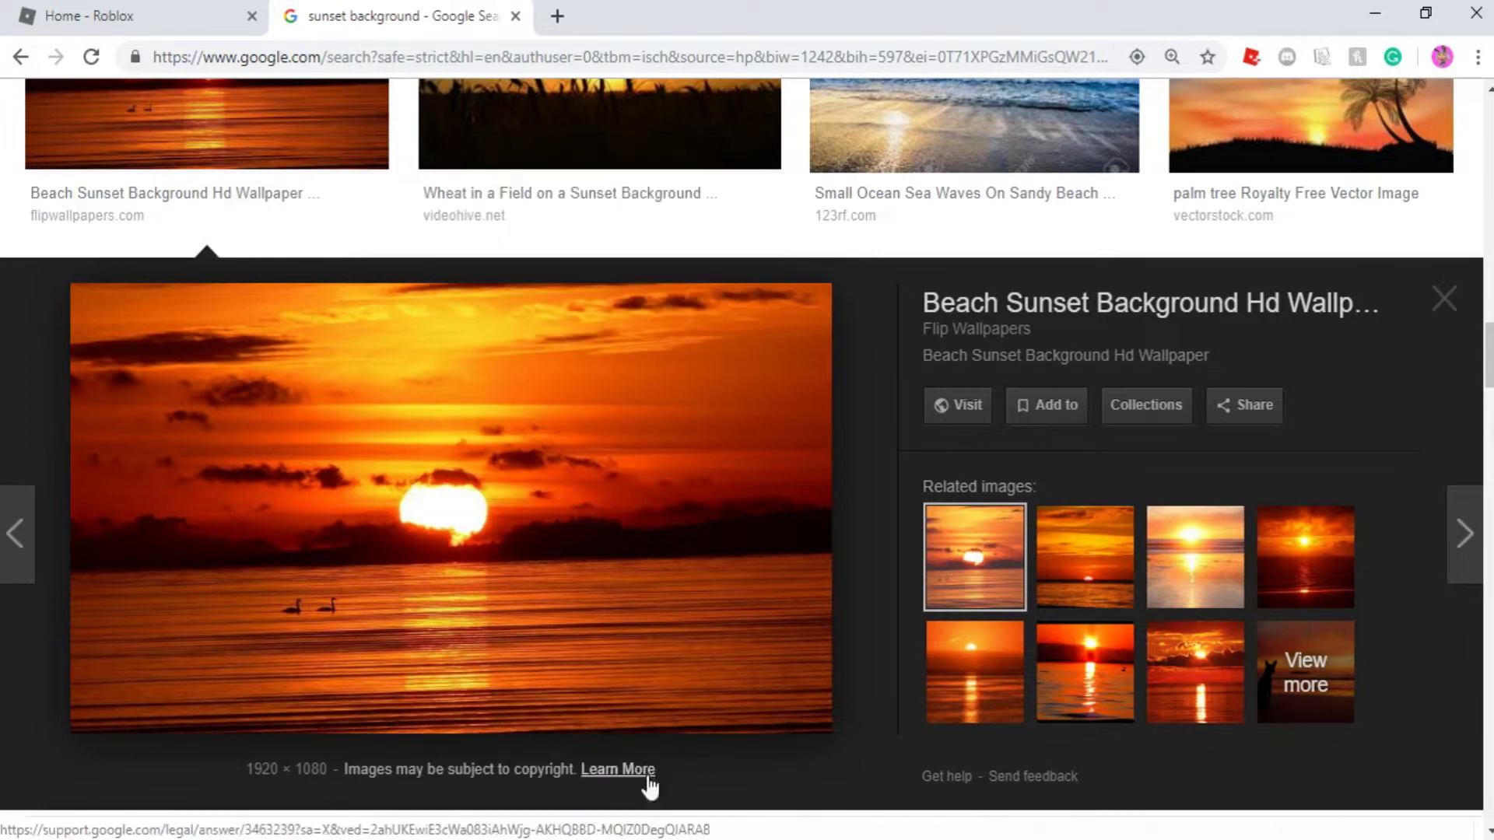
Switch back to paint.net and paste the copied sunset into the blank image, keeping the canvas size
left_click(620, 839)
left_click(686, 768)
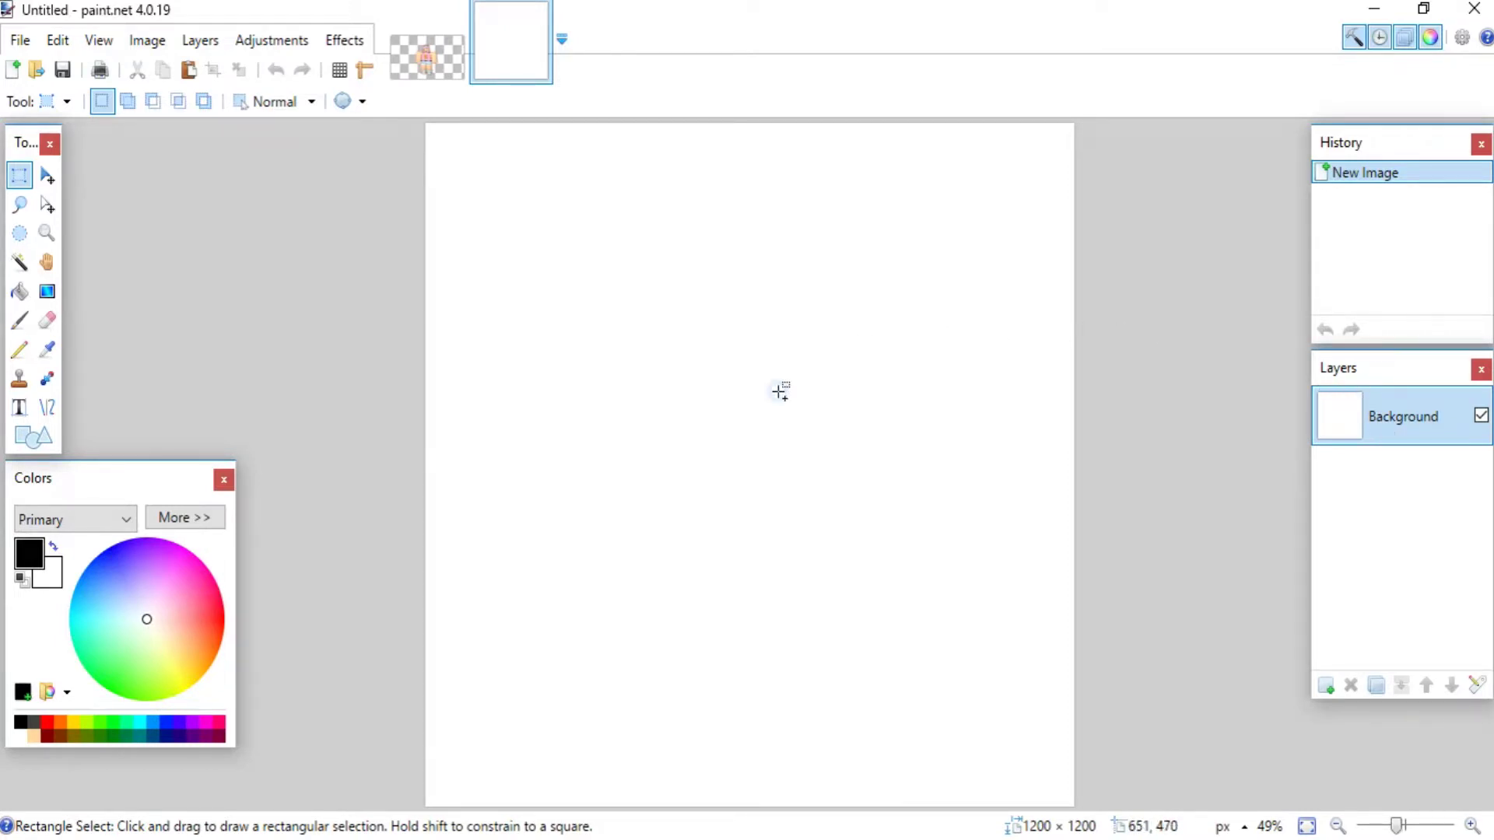
key("ctrl+v")
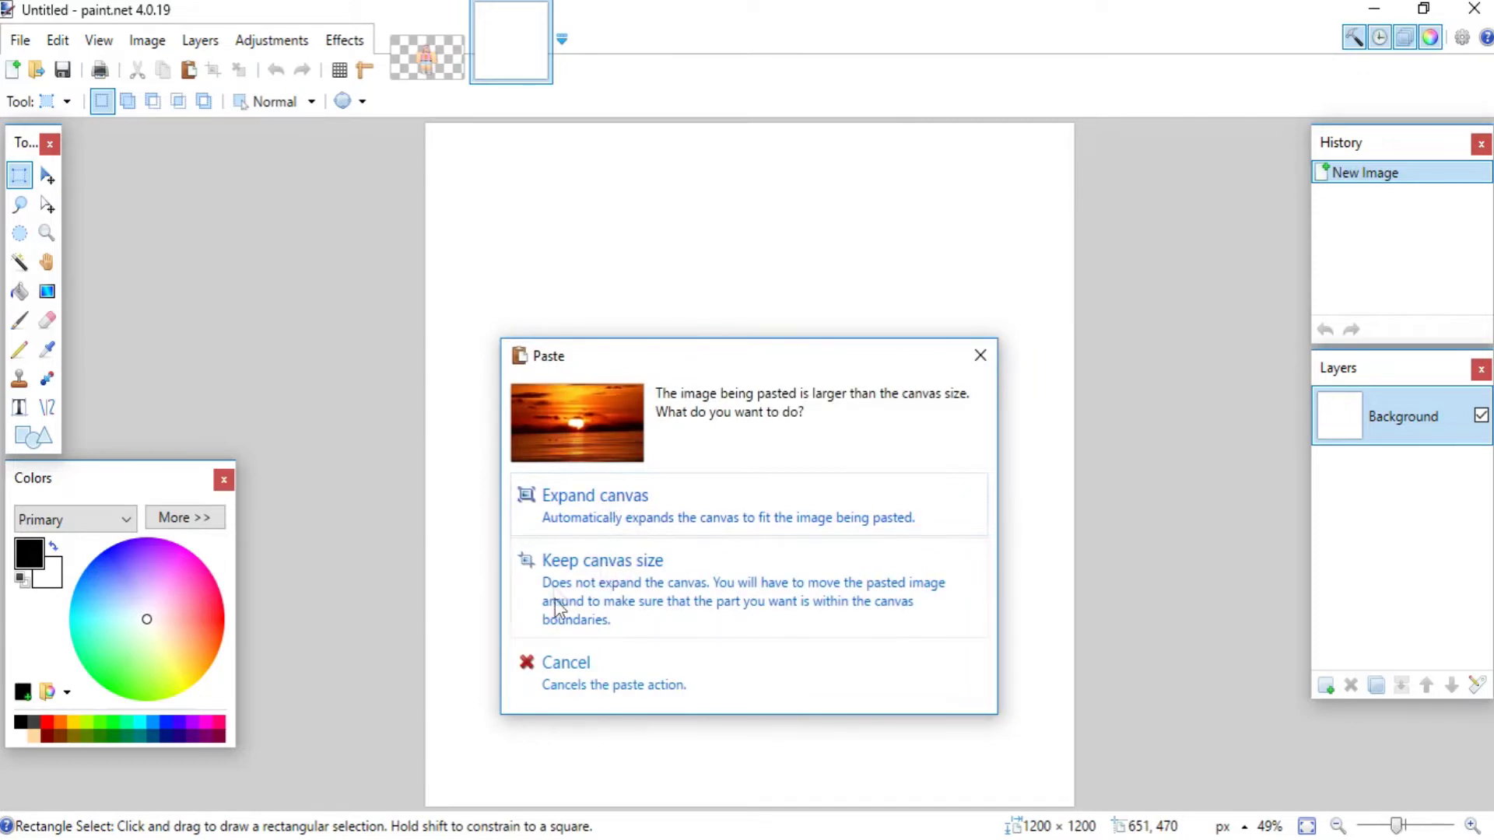
left_click_drag(620, 360, 614, 255)
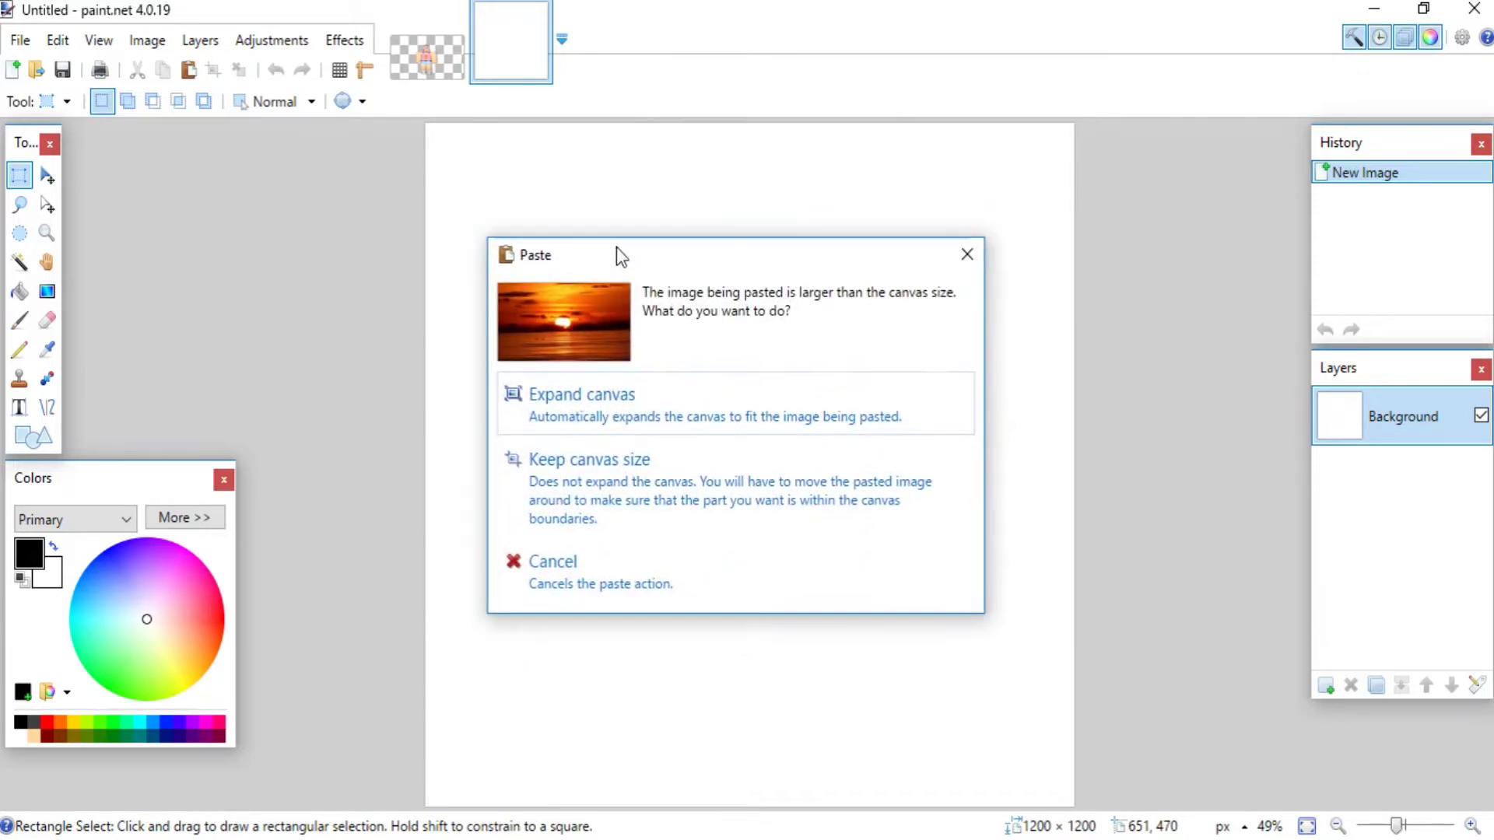
left_click(548, 465)
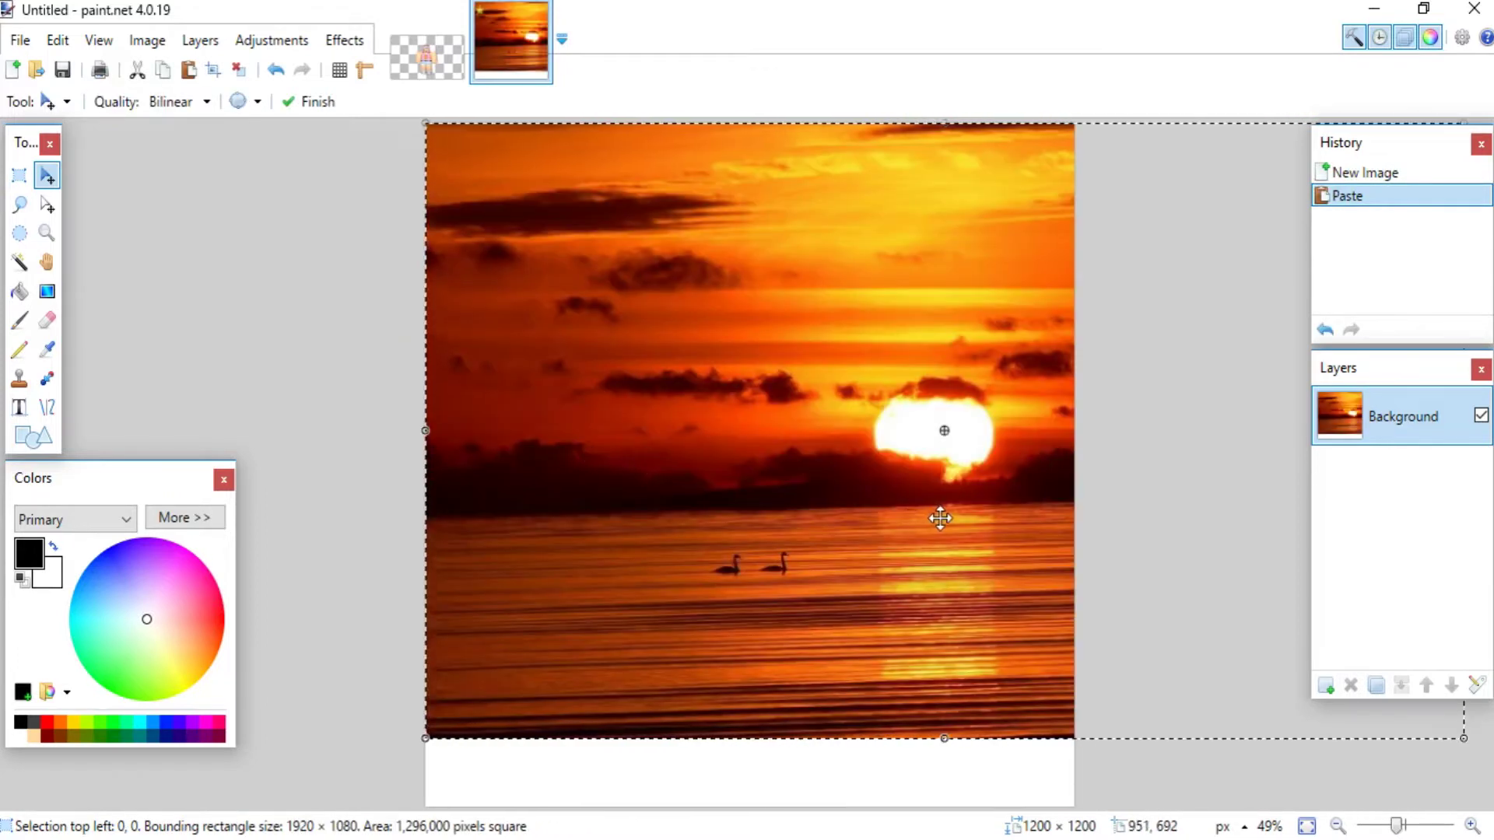
Scale the pasted sunset to about 2358 × 1327 px, position it to cover the whole canvas with the sun centred, and deselect it
scroll(940, 518, "down", 2)
left_click_drag(991, 523, 887, 524)
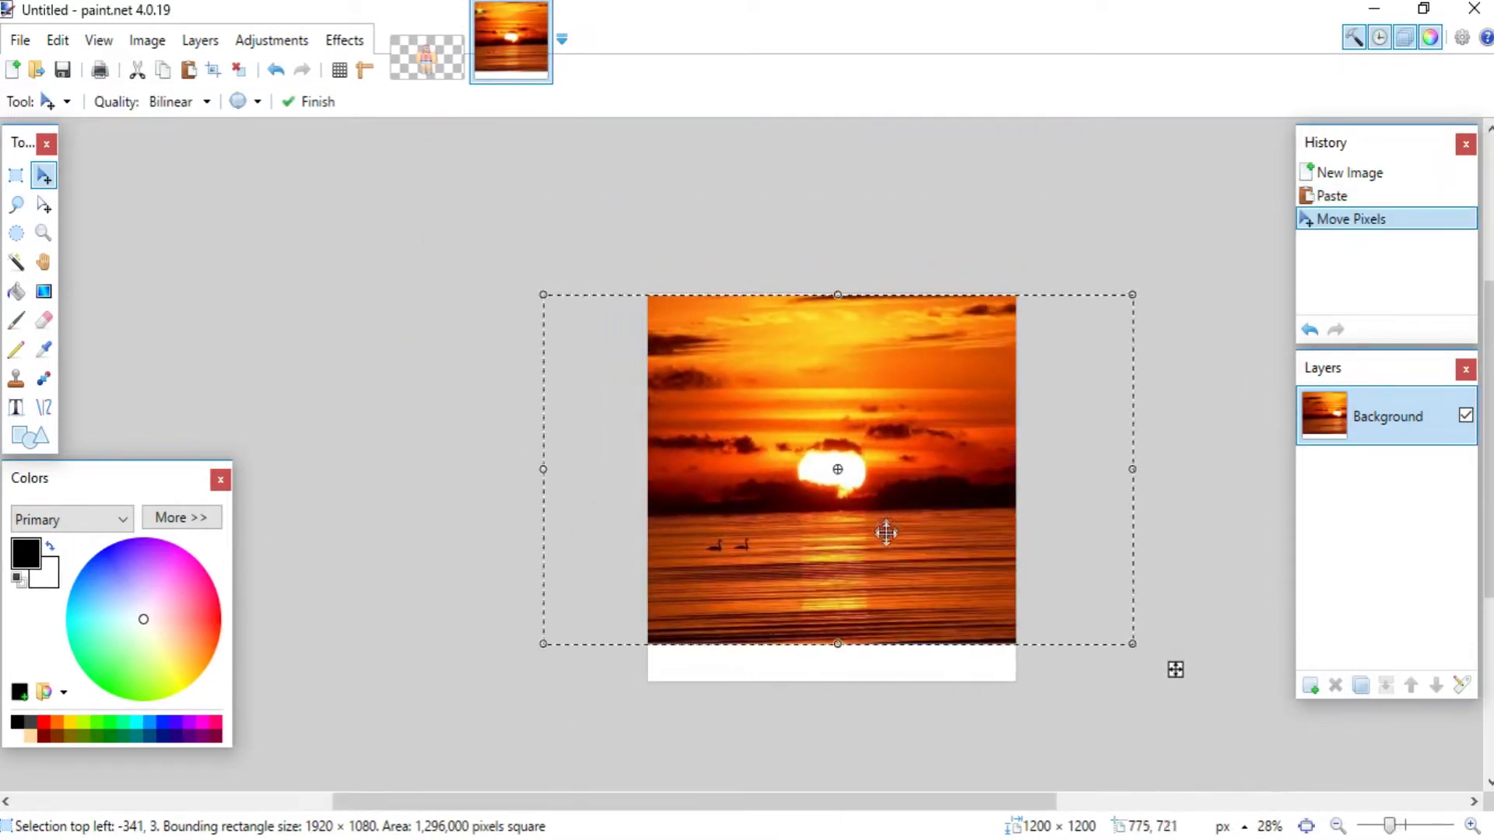
left_click_drag(839, 644, 840, 689)
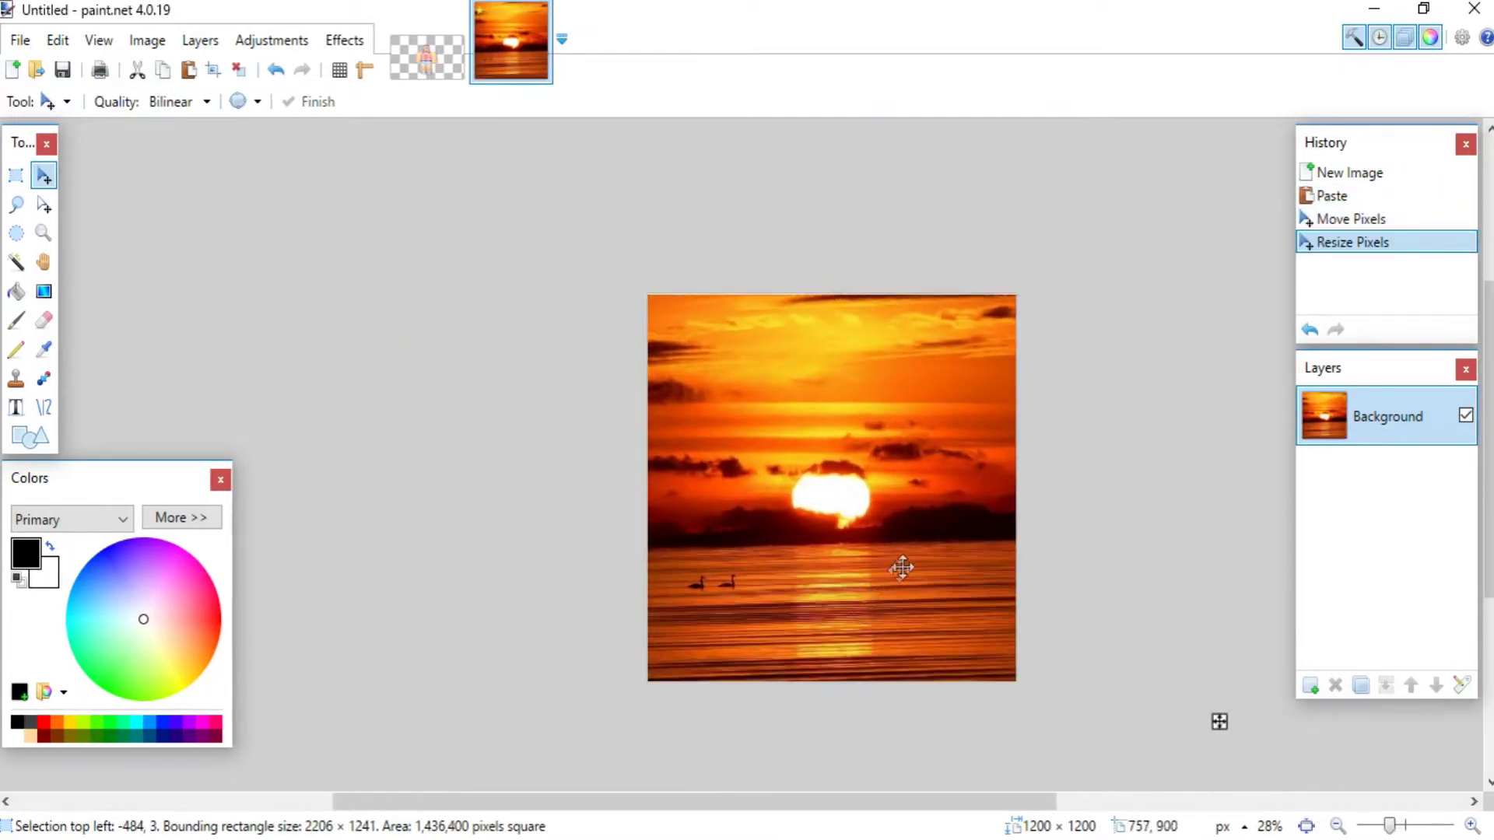
left_click_drag(900, 567, 919, 553)
left_click_drag(857, 676, 857, 704)
left_click_drag(907, 623, 890, 624)
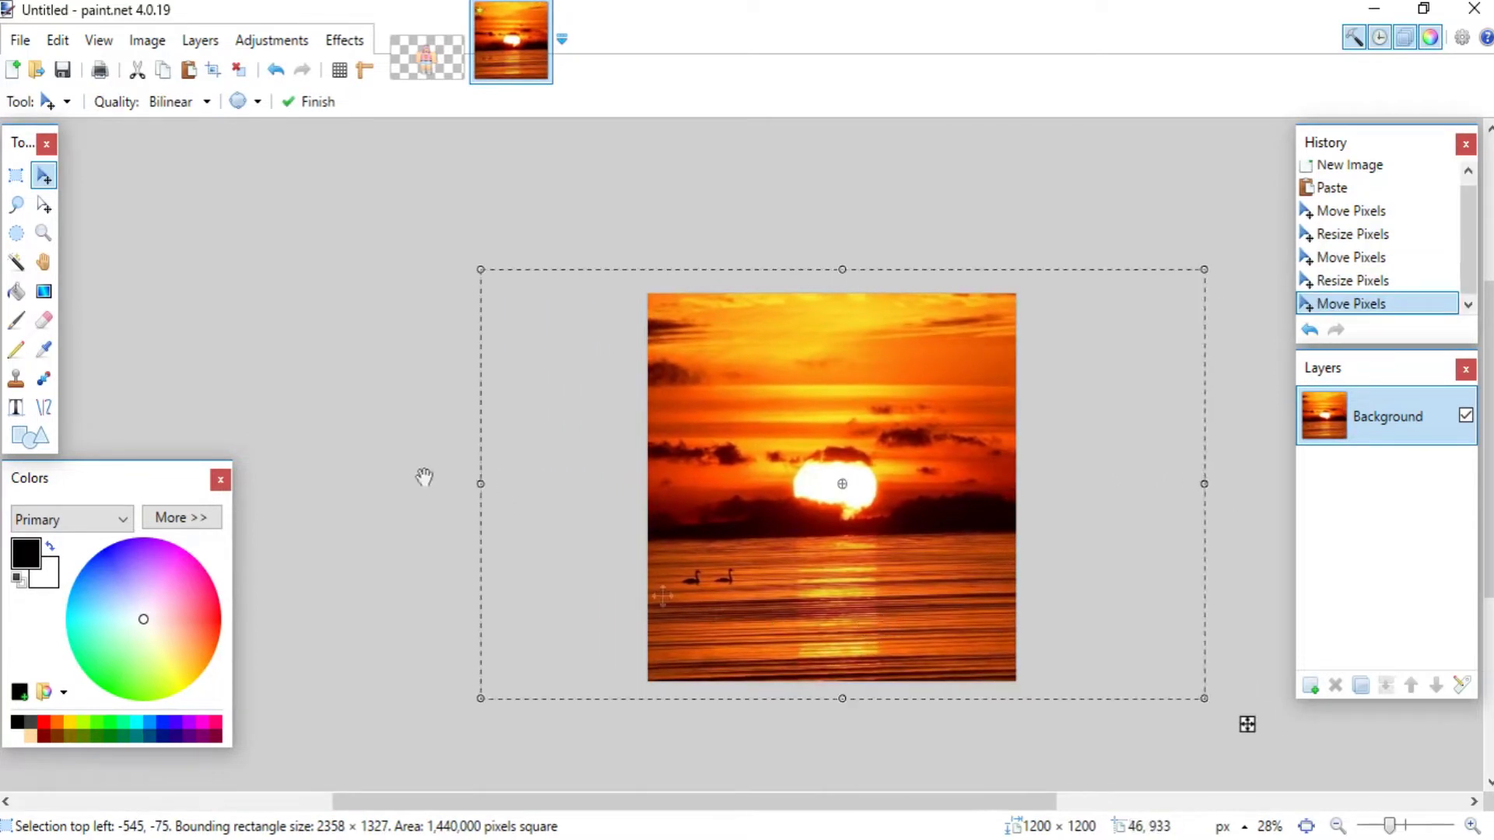
left_click(16, 176)
key("ctrl+d")
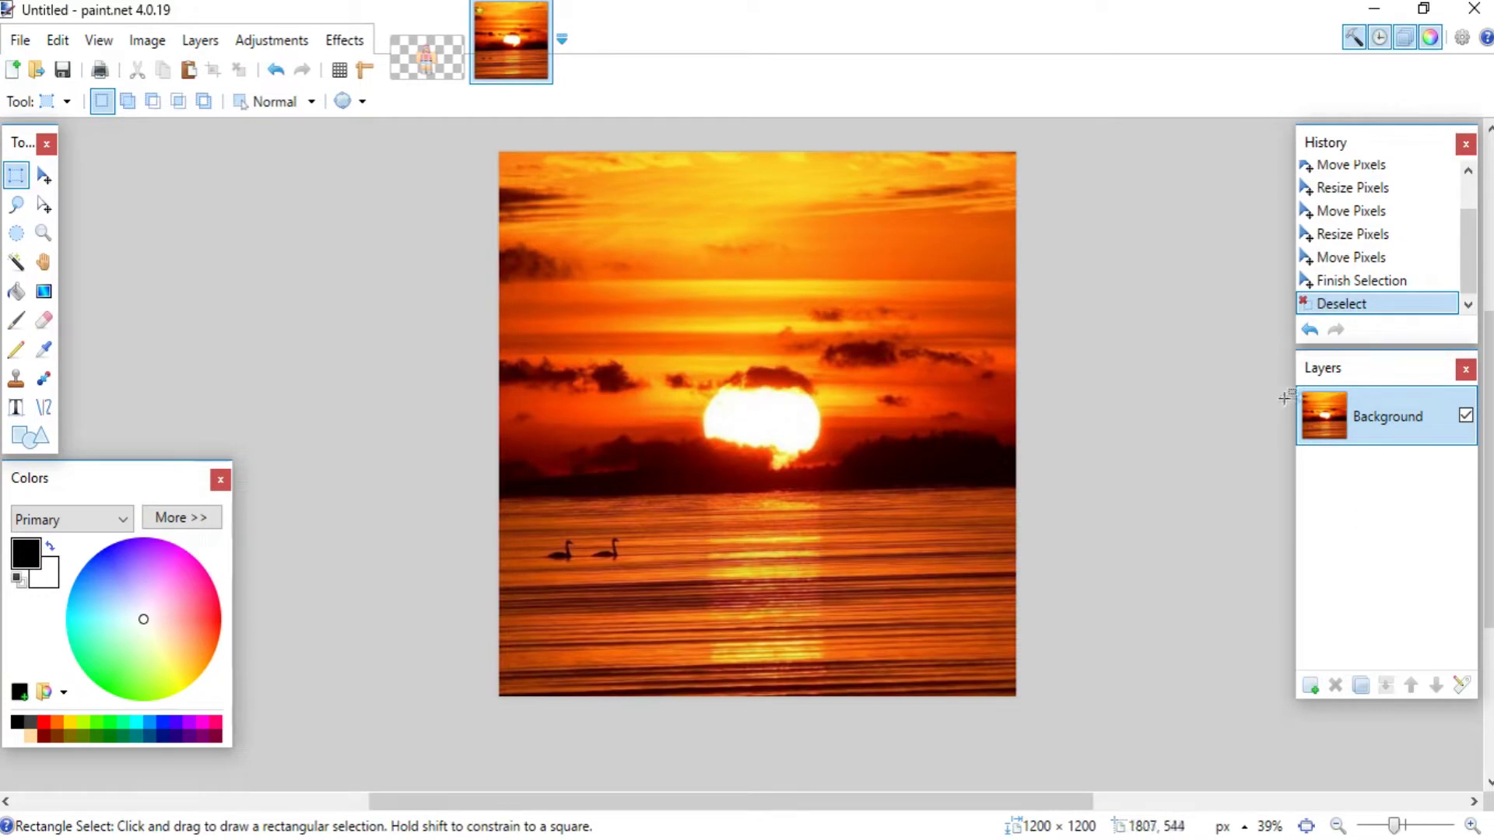
mouse_move(1363, 376)
left_mouse_down()
mouse_move(1283, 383)
mouse_move(1371, 400)
left_mouse_up()
left_click(1398, 37)
left_click(1398, 37)
left_click(1405, 42)
left_click(1405, 42)
left_click(1405, 43)
left_click(1404, 43)
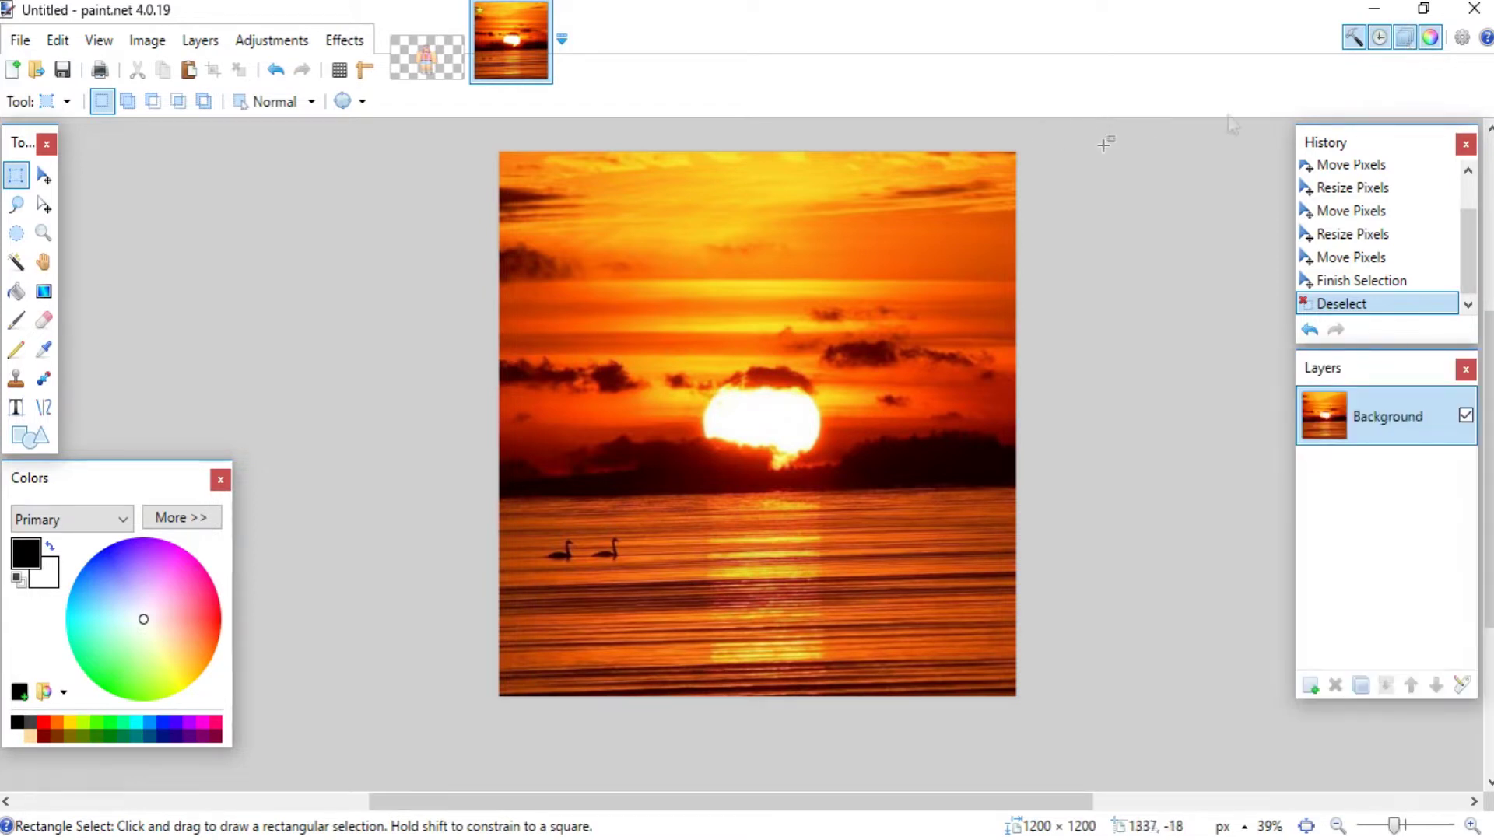
left_click(1431, 39)
left_click(1432, 40)
left_click(1354, 39)
left_click(1353, 40)
left_click(1380, 38)
left_click(1379, 39)
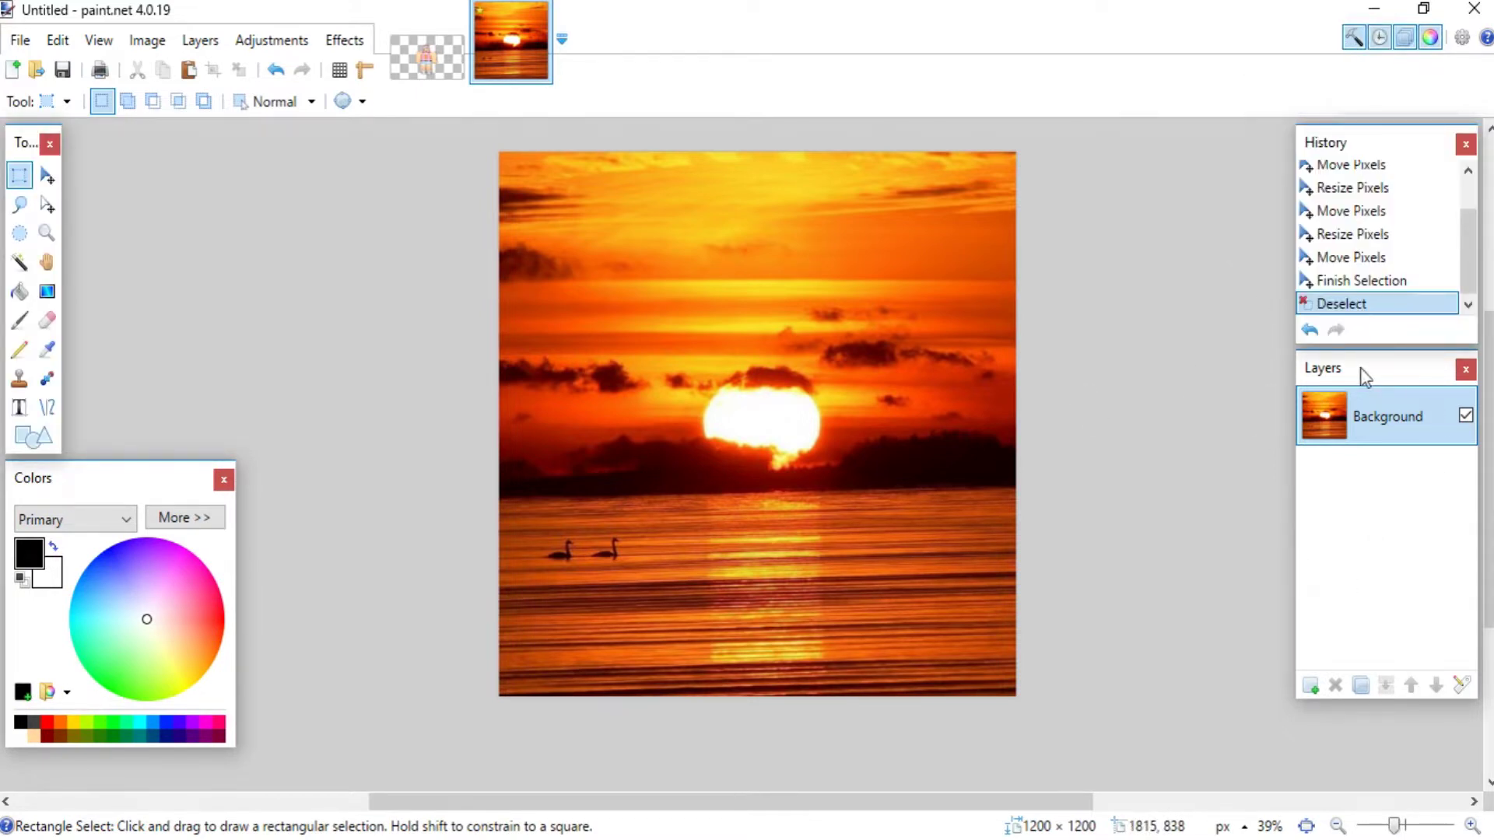
Add a layer above the sunset and copy the avatar from the sugtastic tutorial0077.png image onto it
left_click(1311, 686)
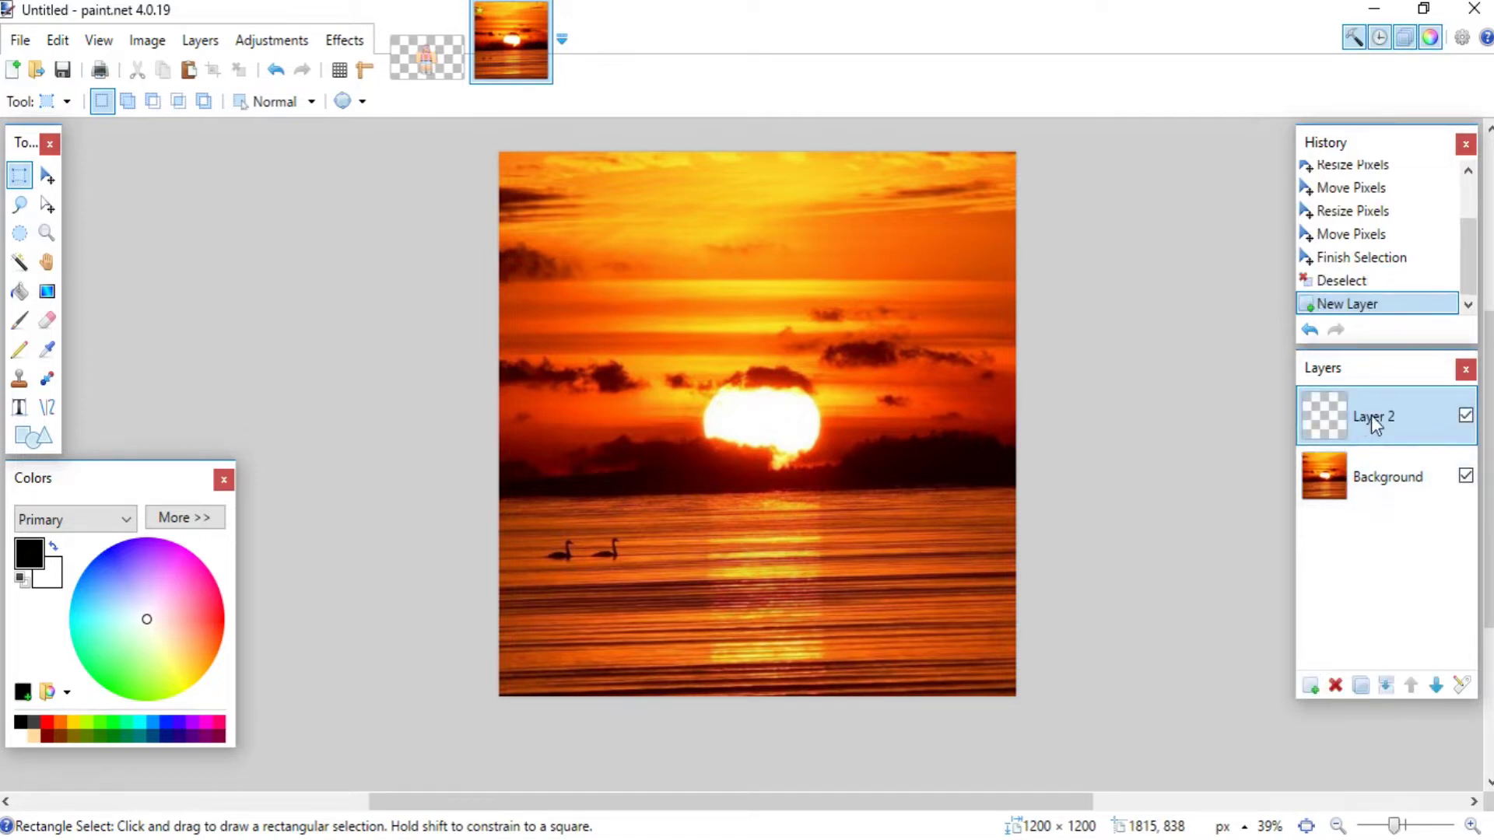
left_click(451, 63)
left_click_drag(510, 196, 1039, 789)
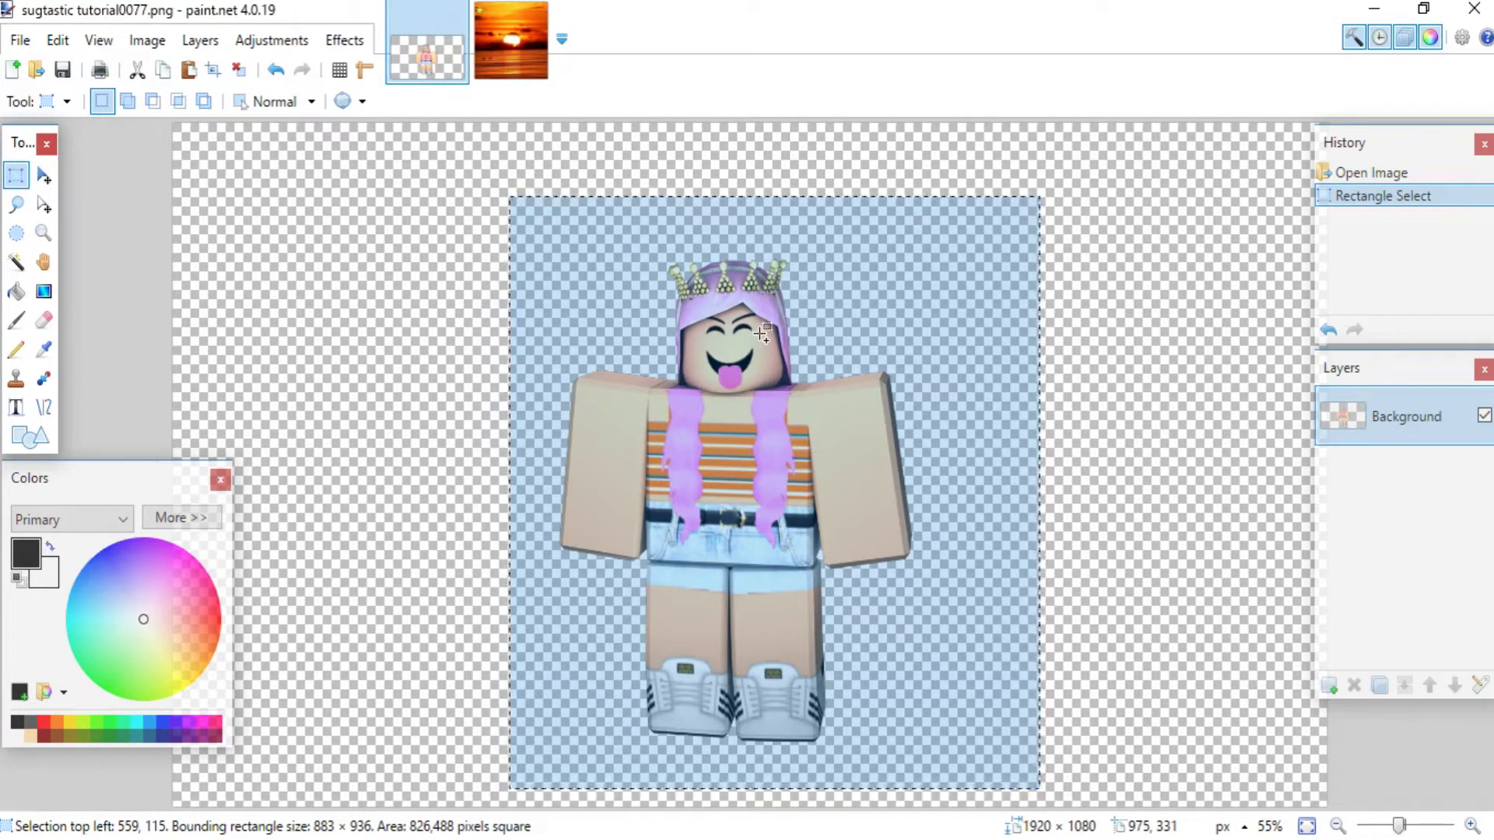
left_click(526, 55)
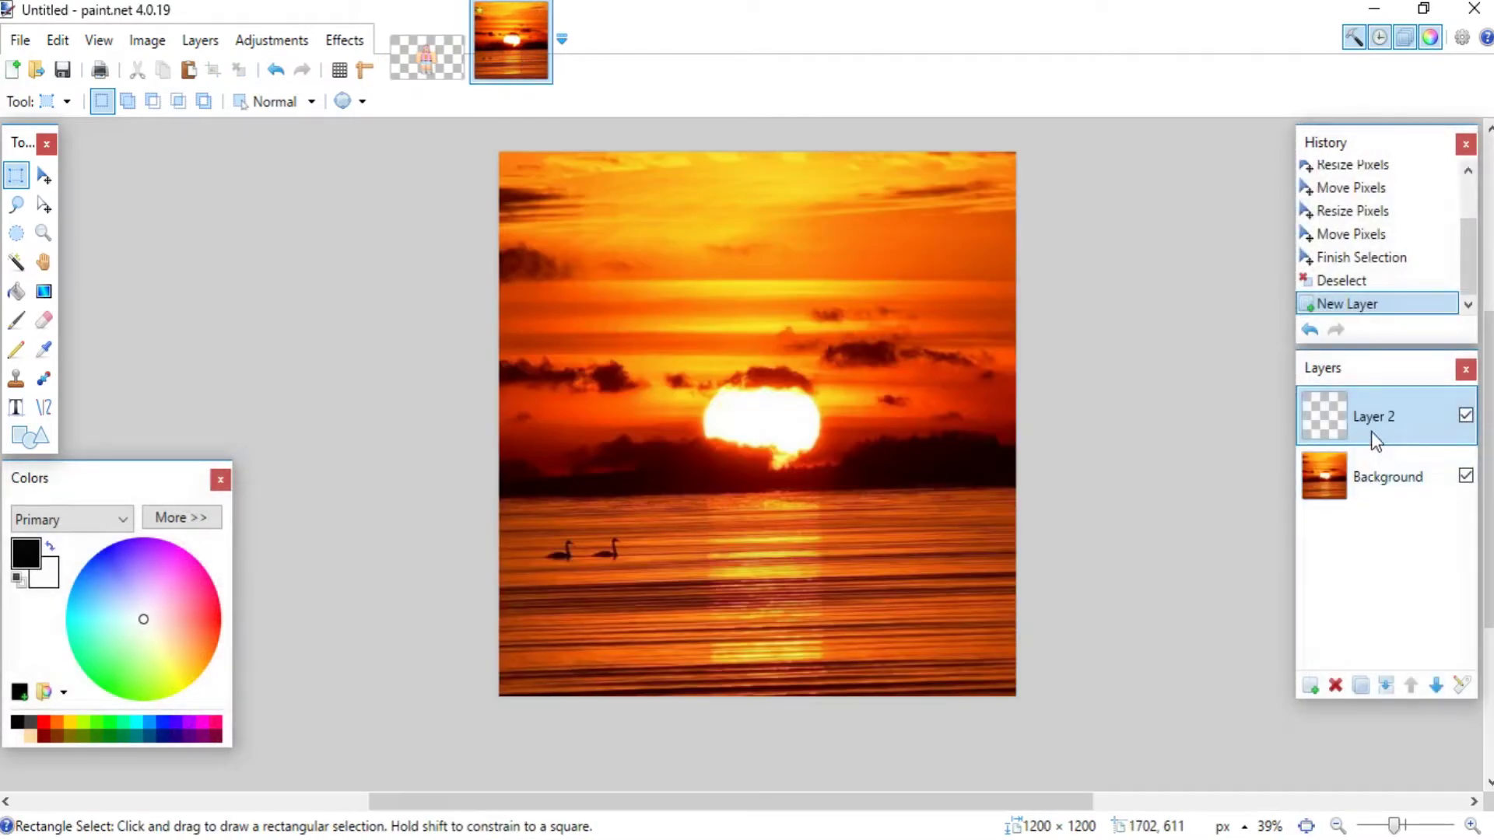
key("ctrl+v")
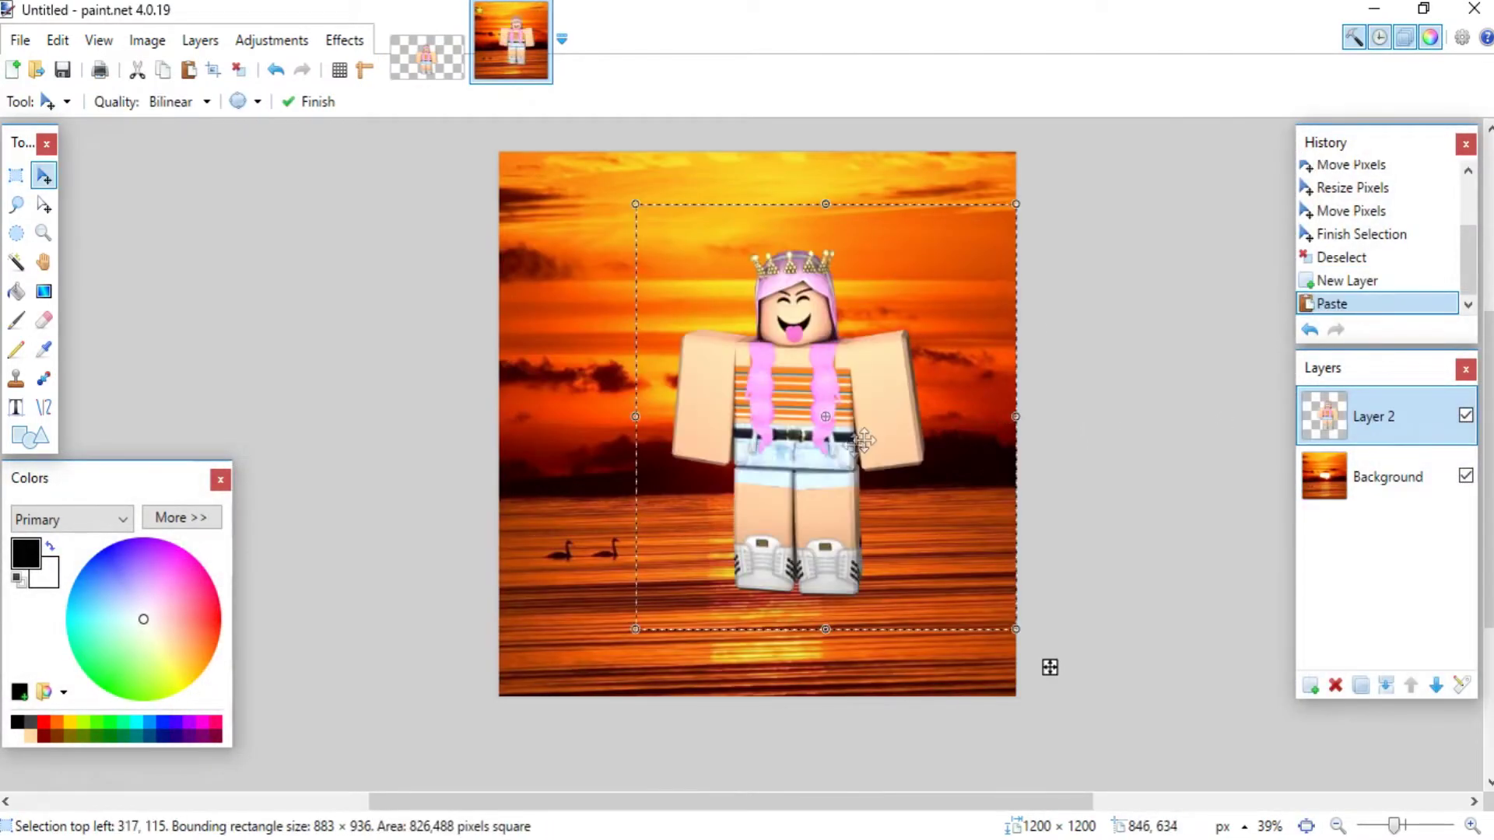
Enlarge the pasted avatar to about 1309 × 1387 px, centre it with its feet at the canvas's lower edge, and deselect it
left_click_drag(842, 461, 798, 558)
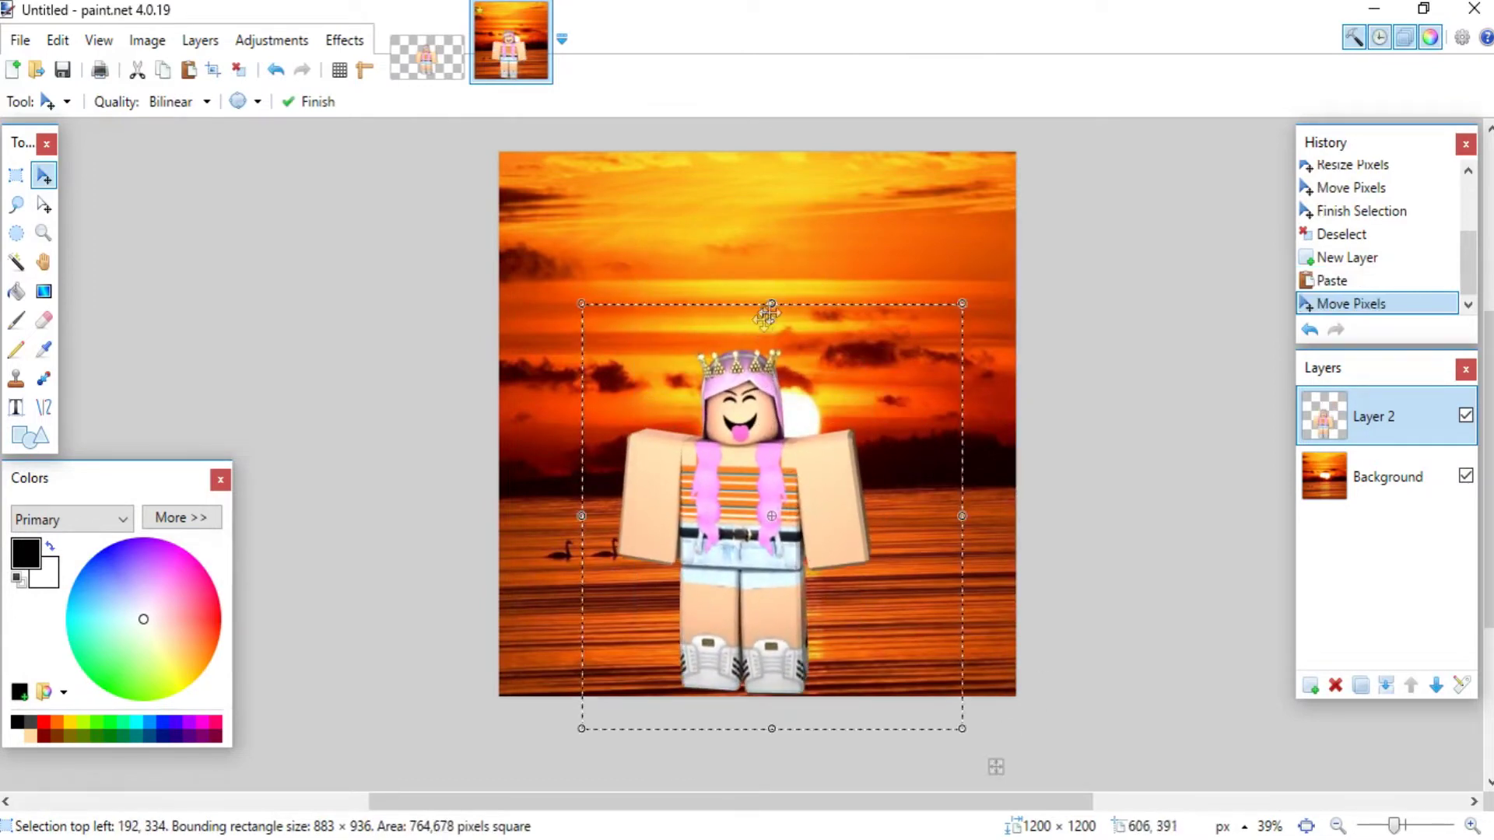
left_click_drag(778, 304, 771, 156)
left_click_drag(792, 397, 805, 417)
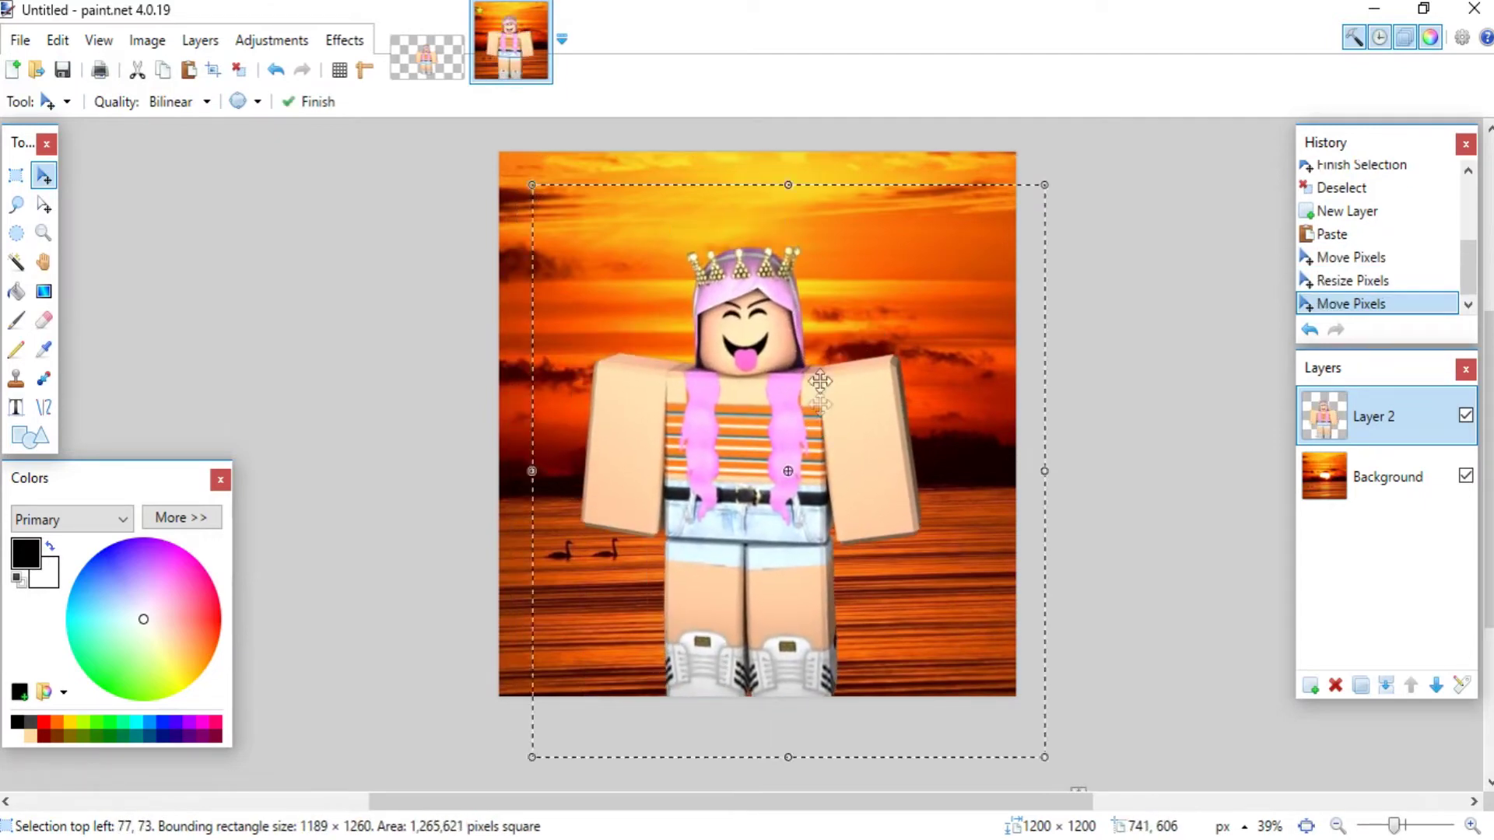
left_click_drag(790, 190, 790, 150)
left_click_drag(809, 346, 826, 349)
left_click_drag(798, 153, 802, 133)
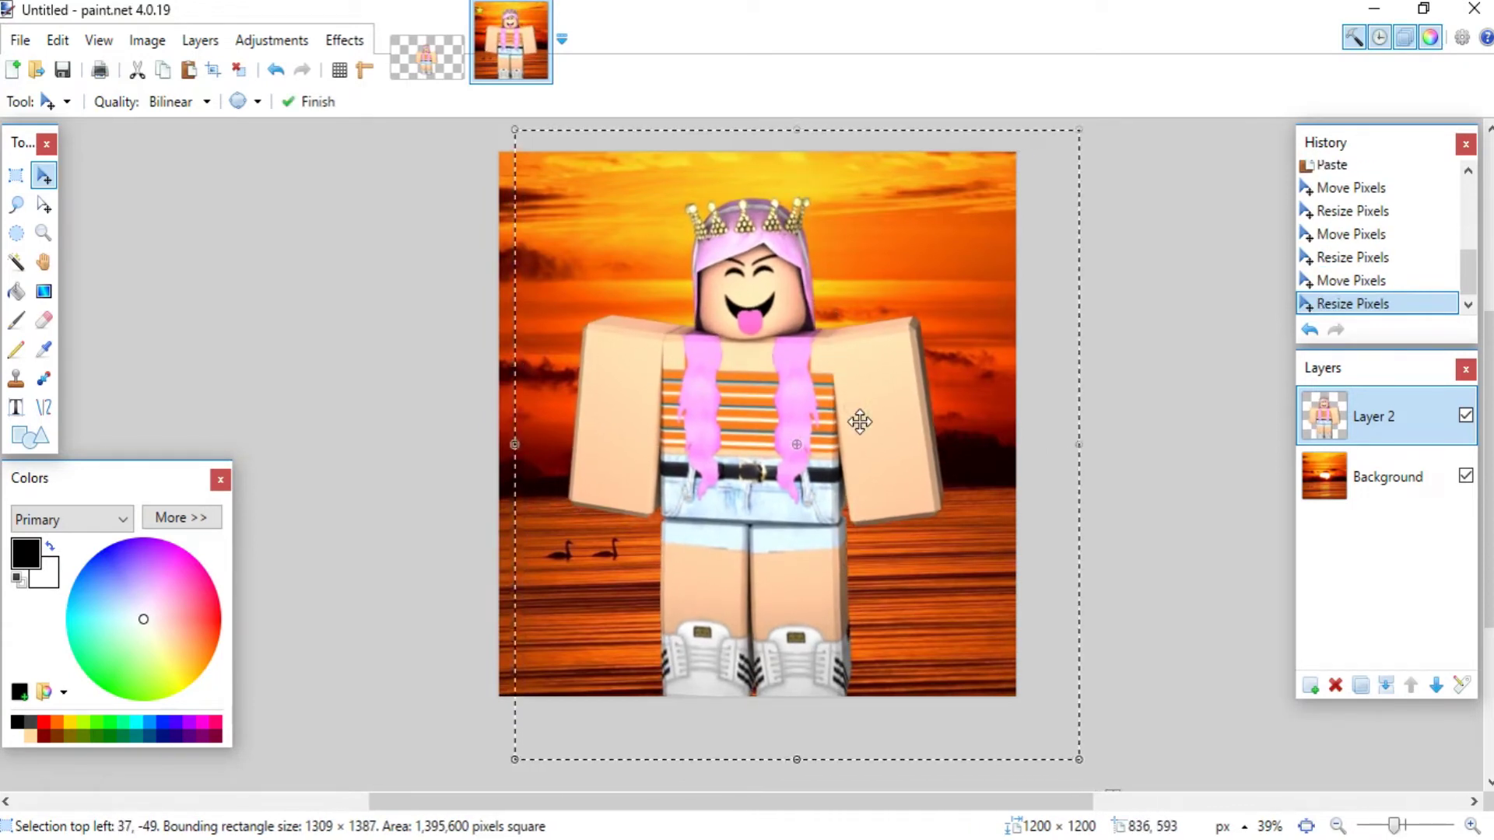
left_click(13, 183)
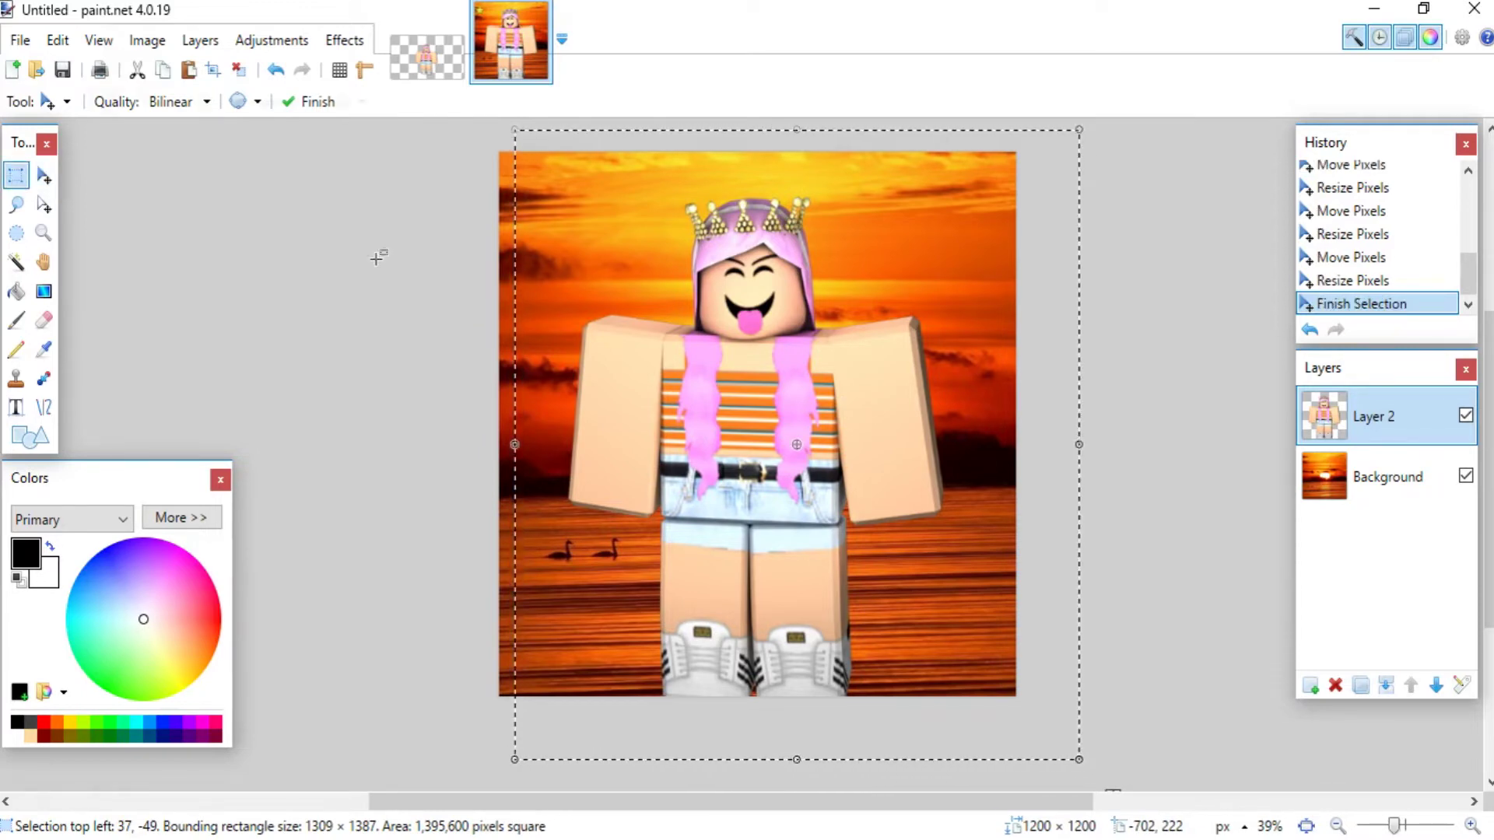
key("ctrl+d")
scroll(1032, 495, "down", 1)
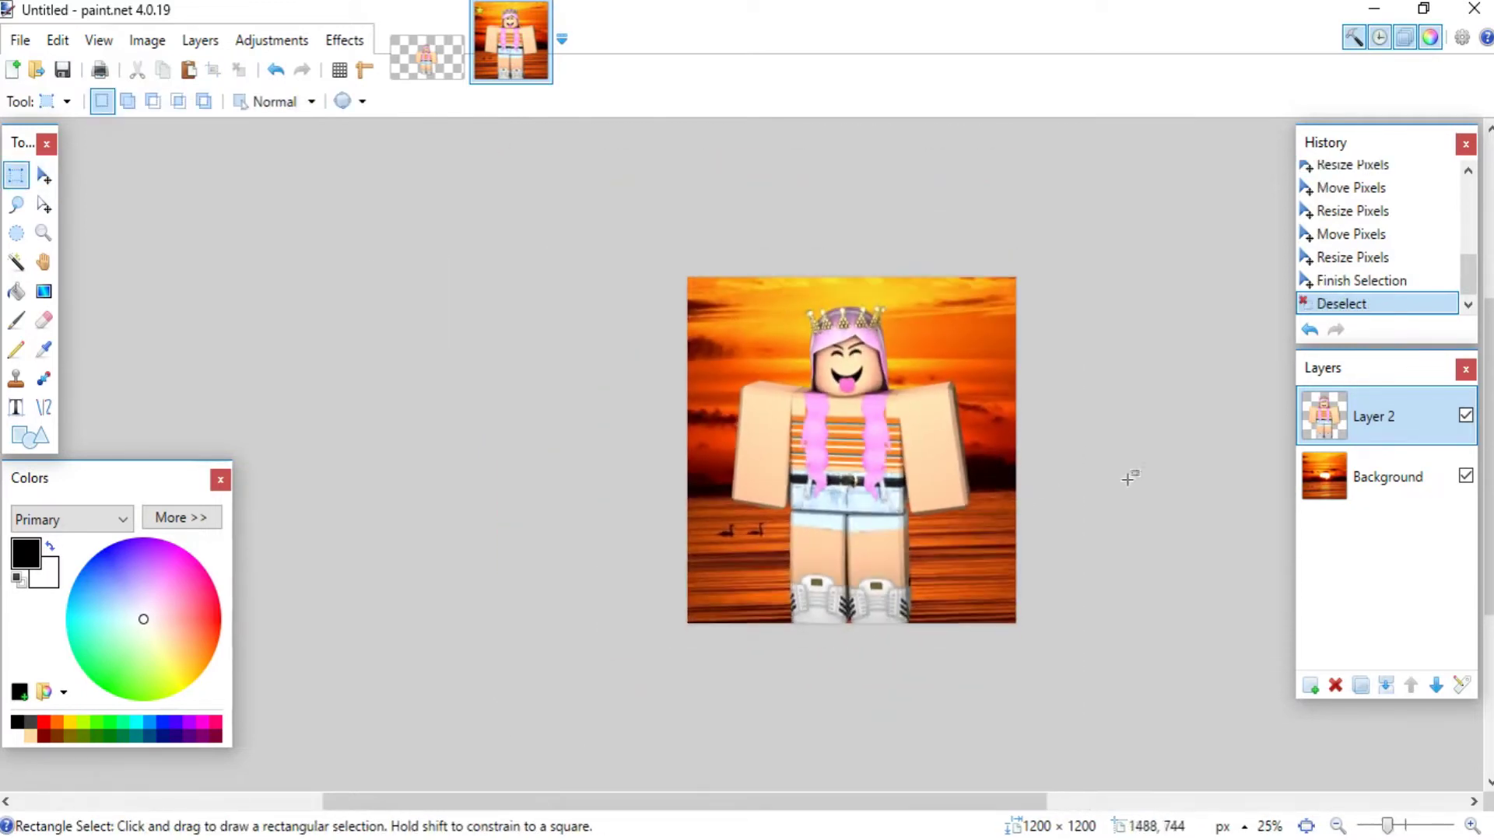
scroll(1131, 477, "up", 1)
Apply a Gaussian Blur with radius 17 to the sunset's Background layer
key("alt+Page_Down")
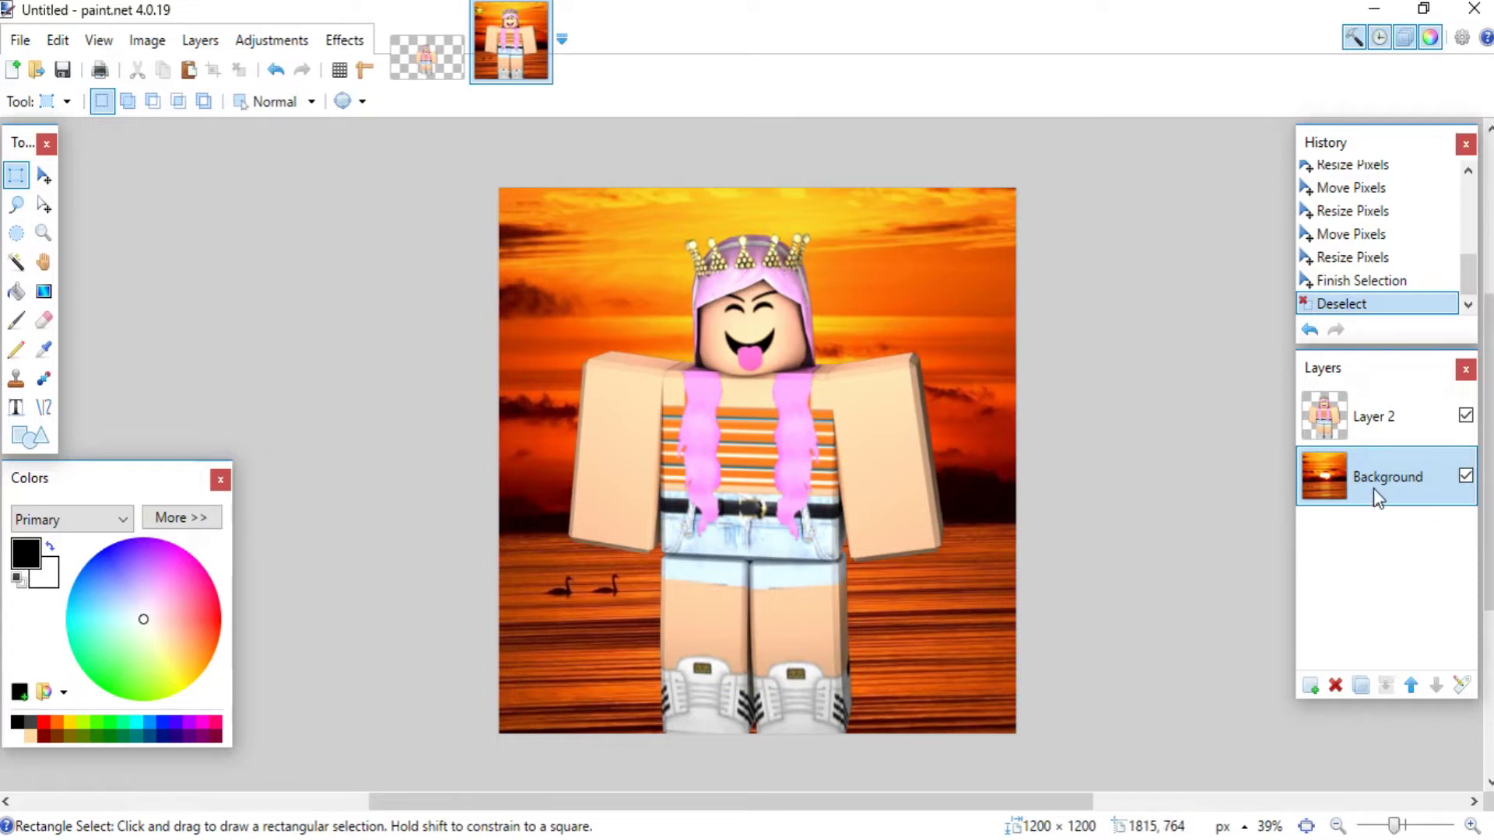
left_click(346, 47)
mouse_move(423, 120)
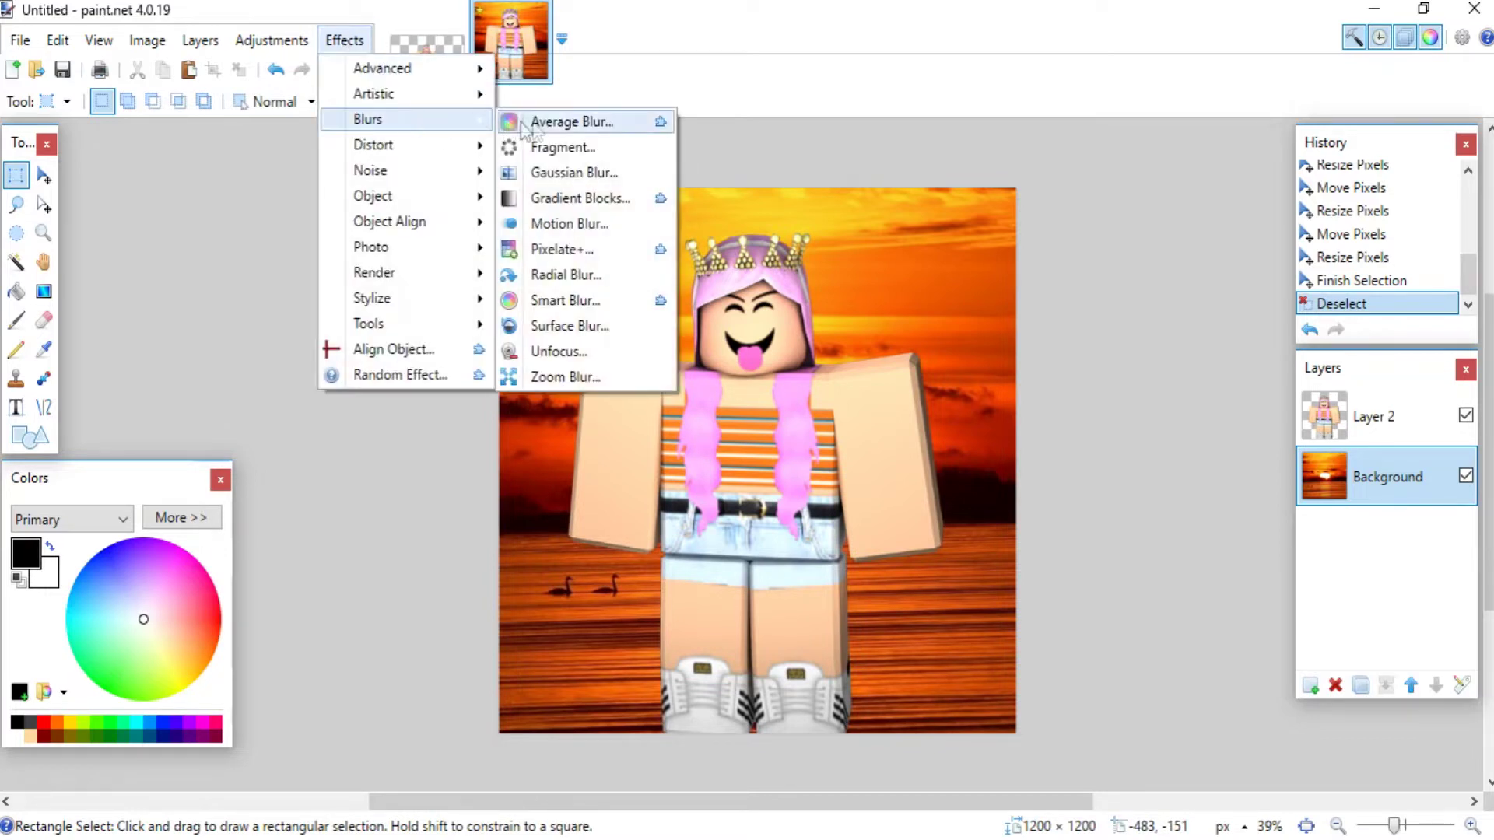
left_click(556, 172)
left_click_drag(723, 358, 291, 228)
mouse_move(152, 294)
left_mouse_down()
mouse_move(198, 294)
mouse_move(170, 287)
left_mouse_up()
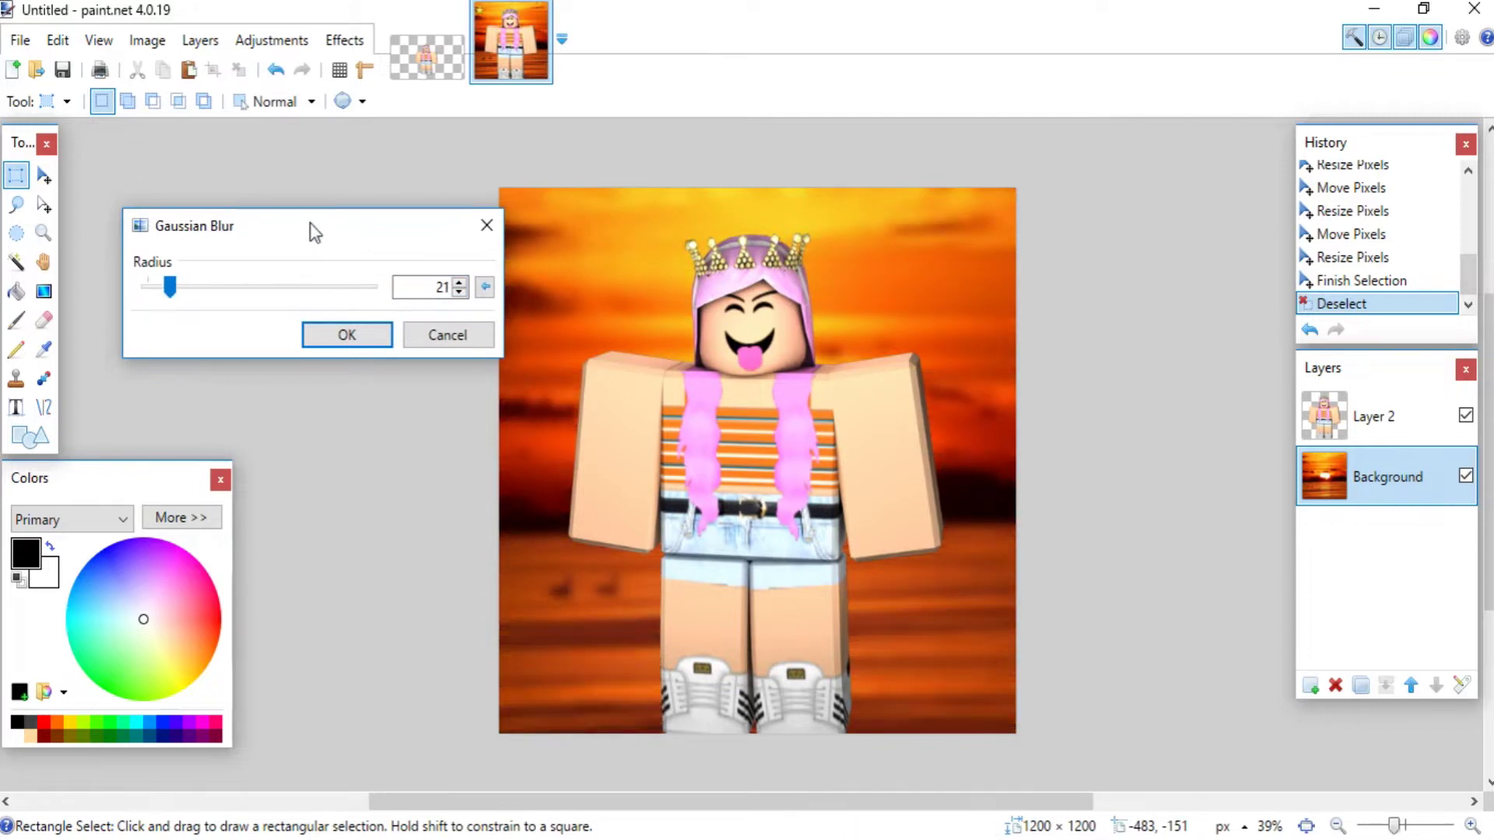
left_click_drag(315, 231, 246, 214)
left_click(389, 274)
left_click(389, 274)
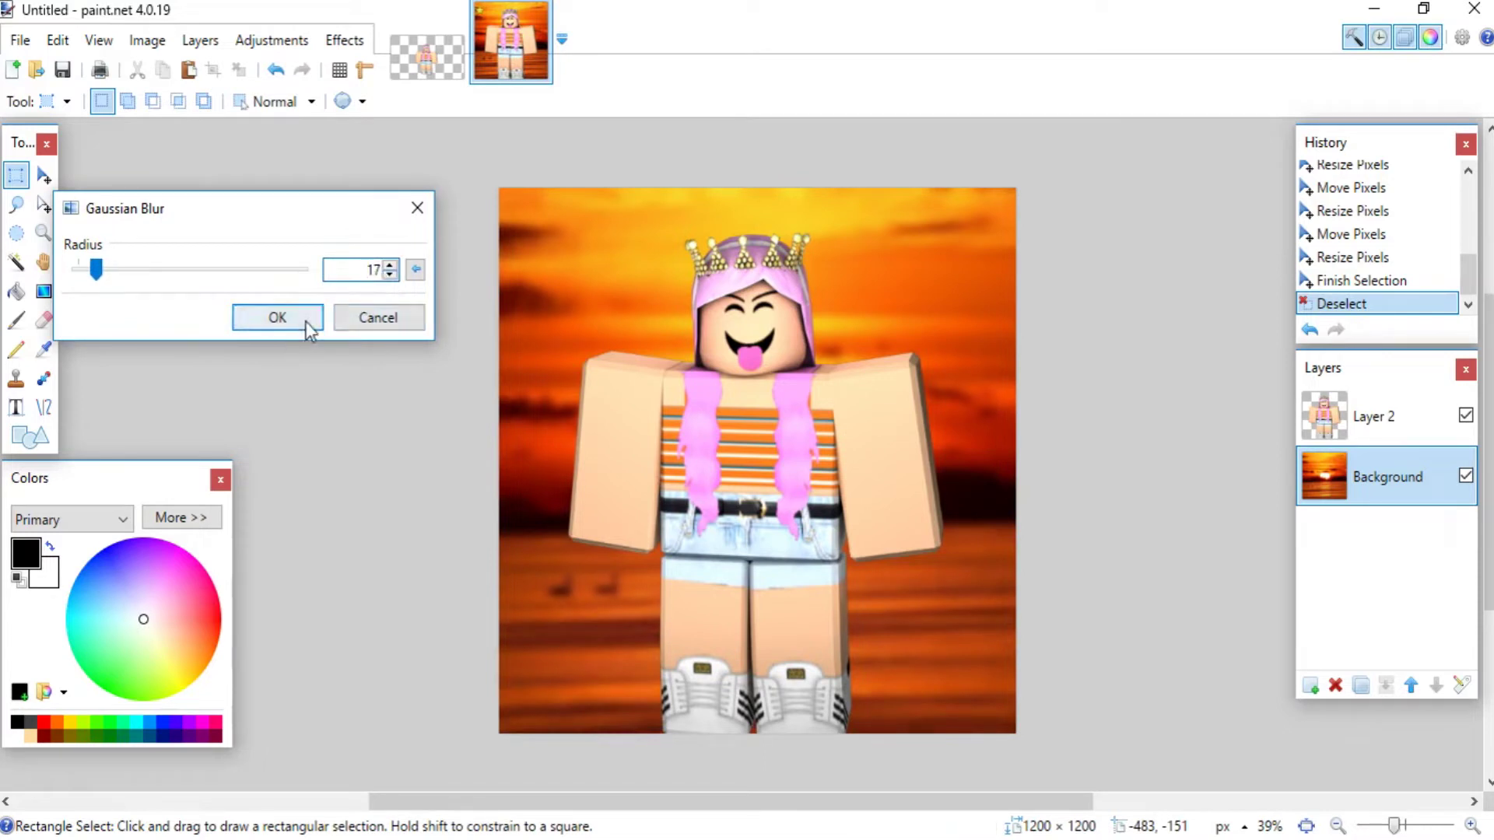
left_click(277, 318)
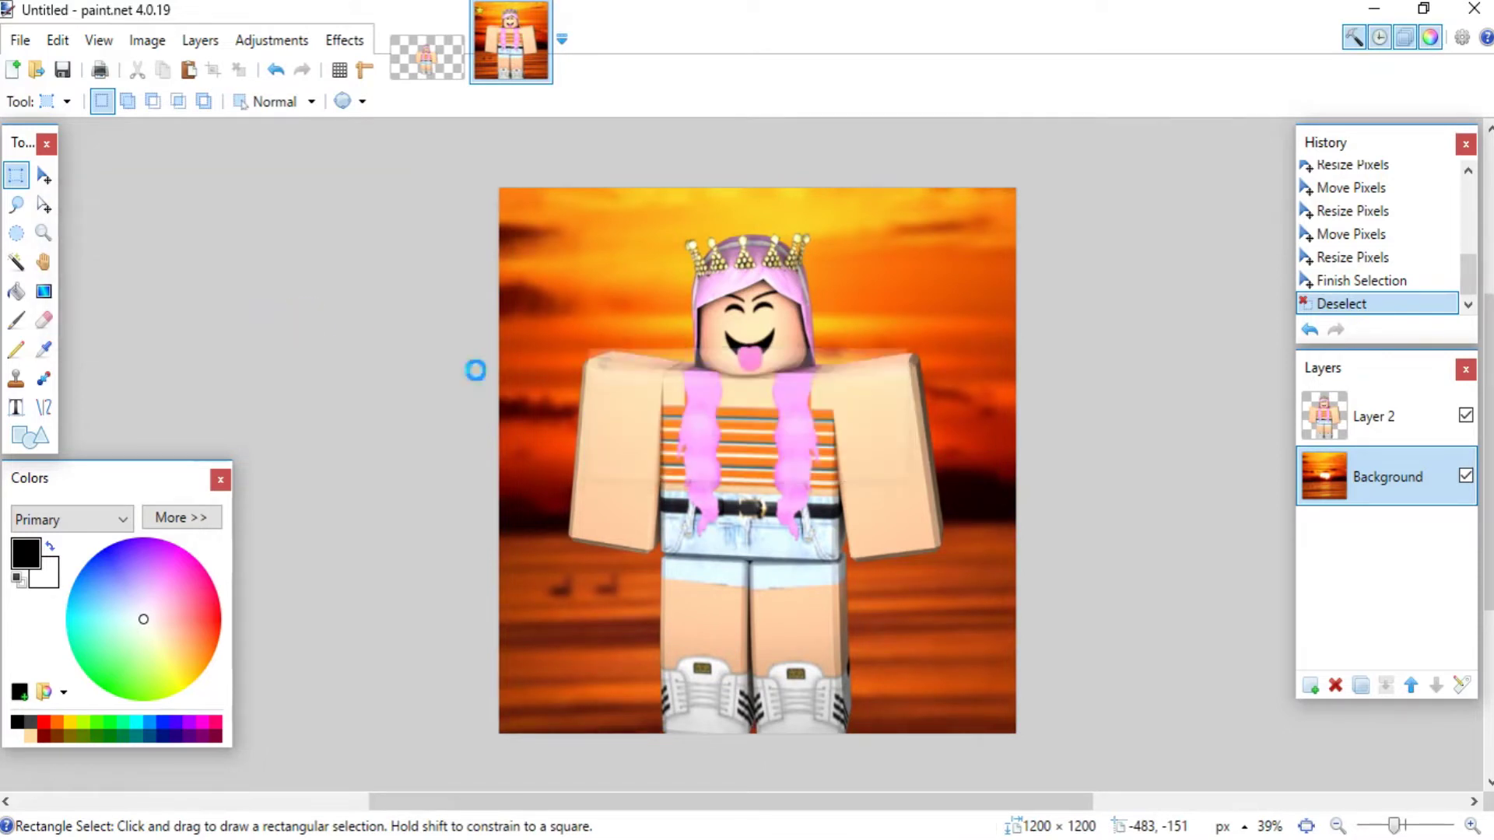
scroll(1104, 398, "down", 2)
scroll(1111, 414, "up", 2)
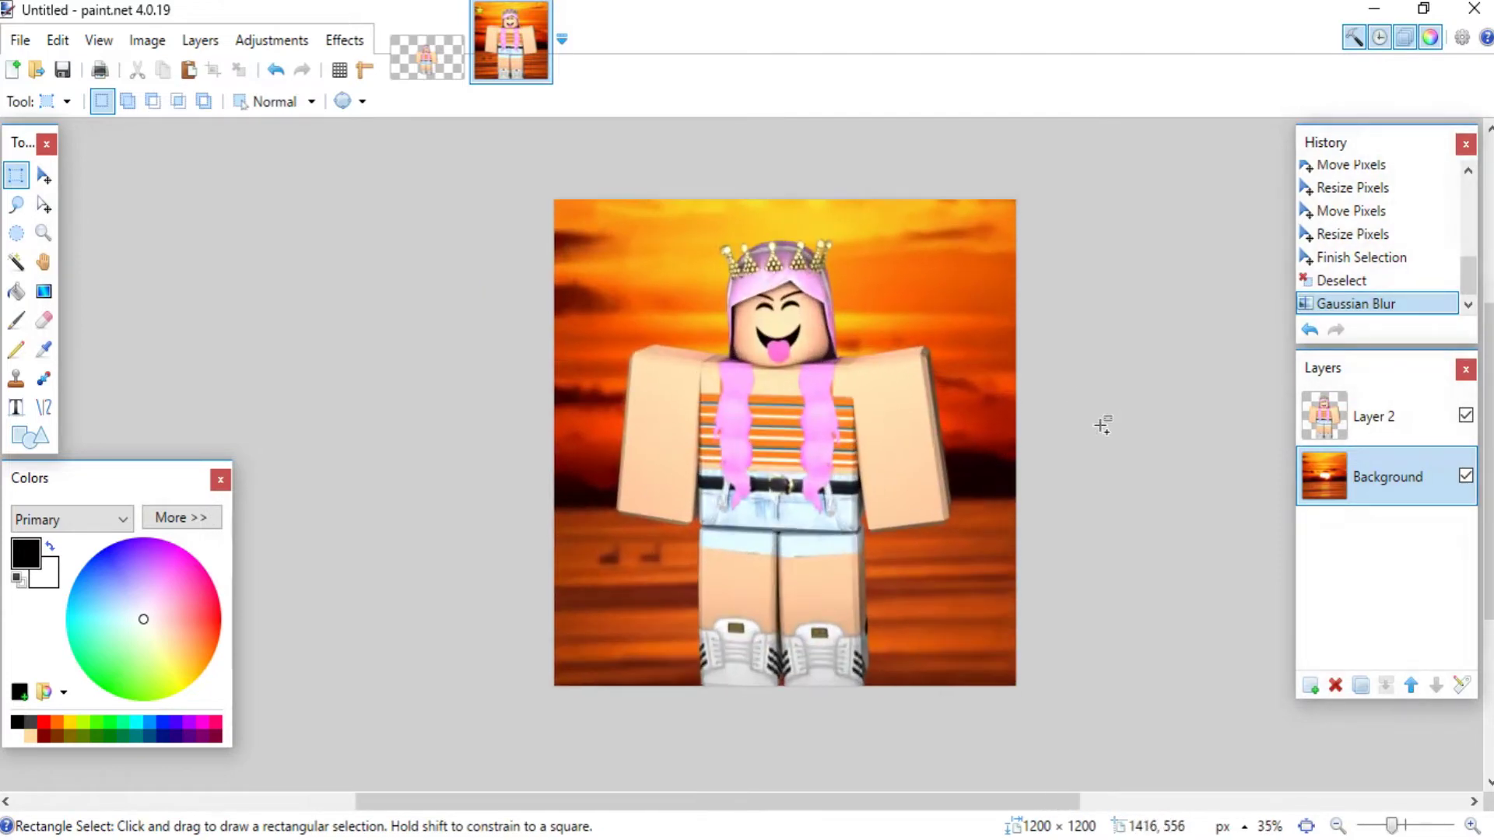
left_click_drag(534, 189, 1120, 684)
left_click(1111, 664)
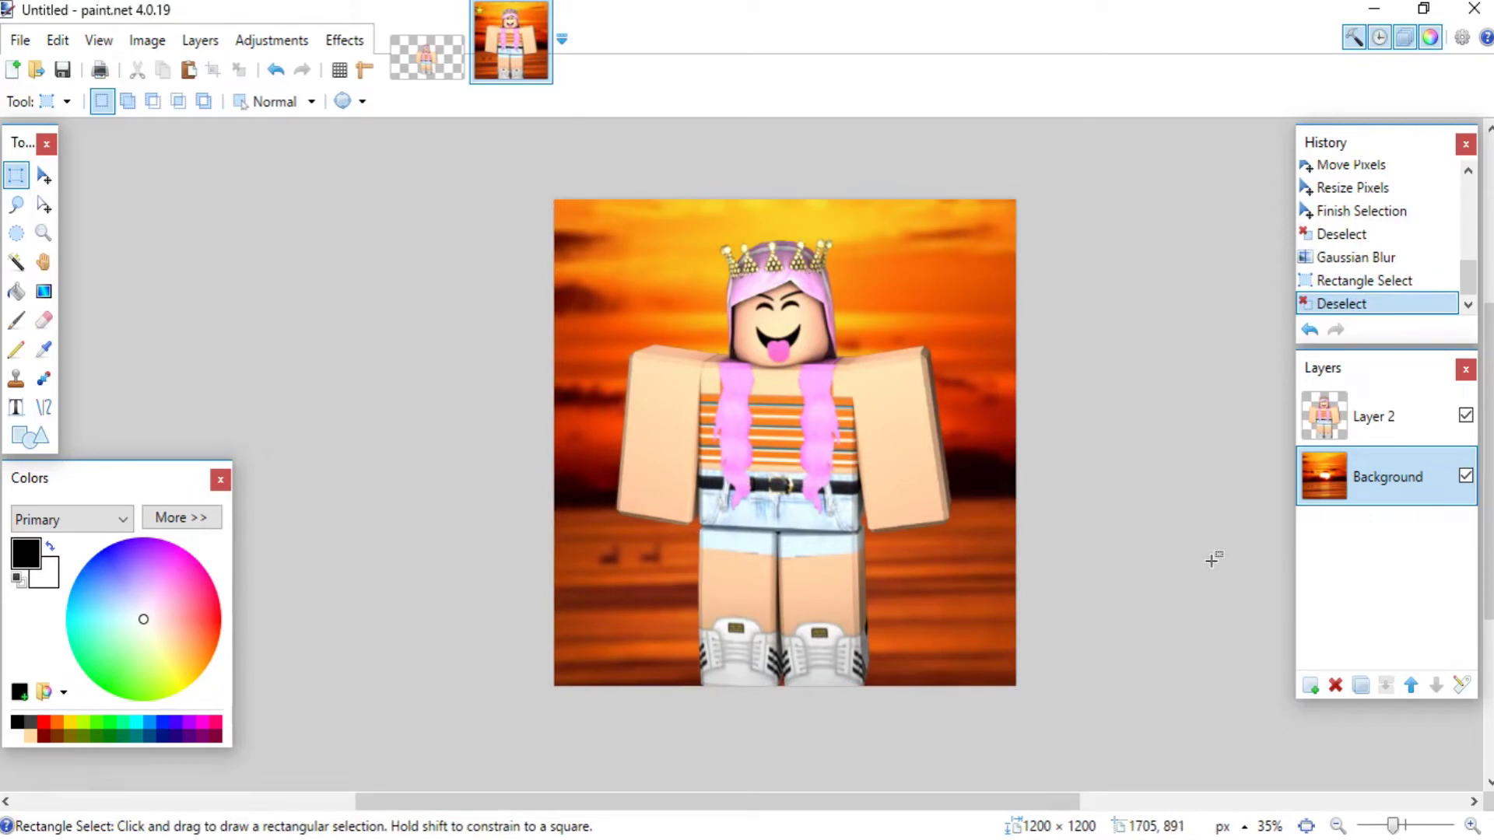
Add a layer between the avatar and the sunset and render a solid white rectangular border 30 wide on it with Borders N' Shapes
left_click(1305, 684)
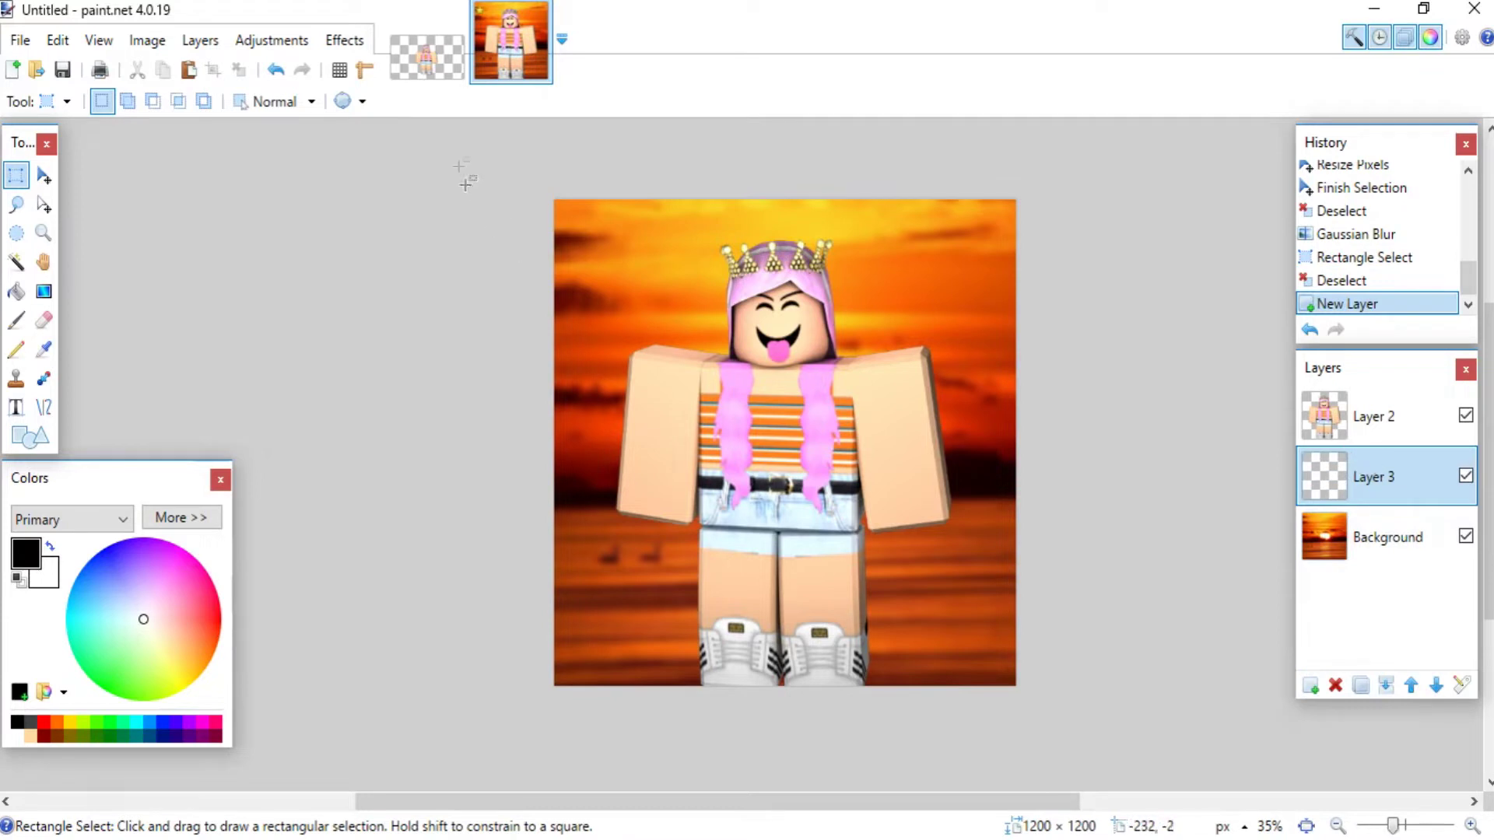
left_click(345, 41)
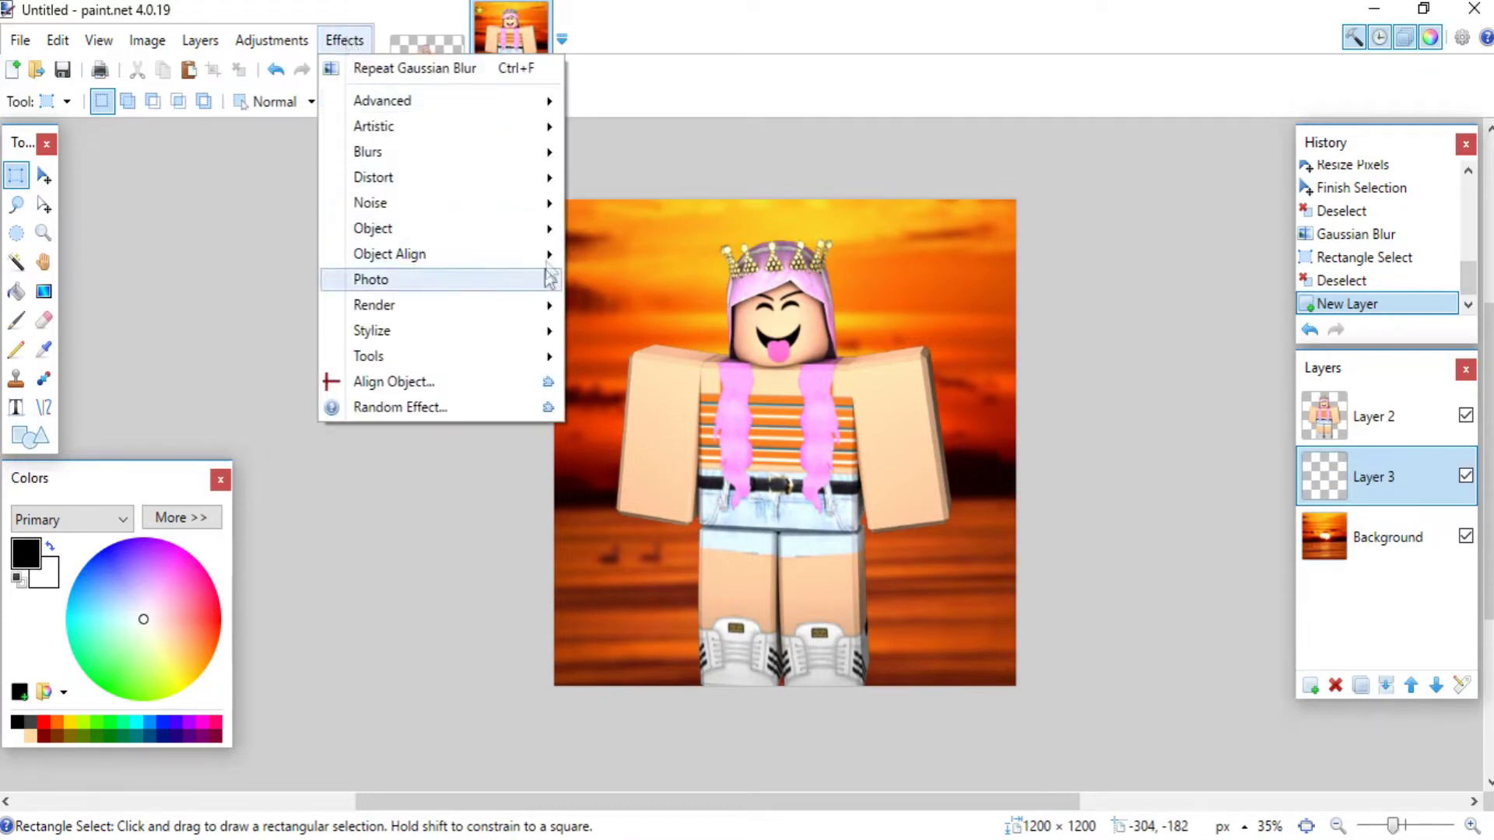
mouse_move(547, 319)
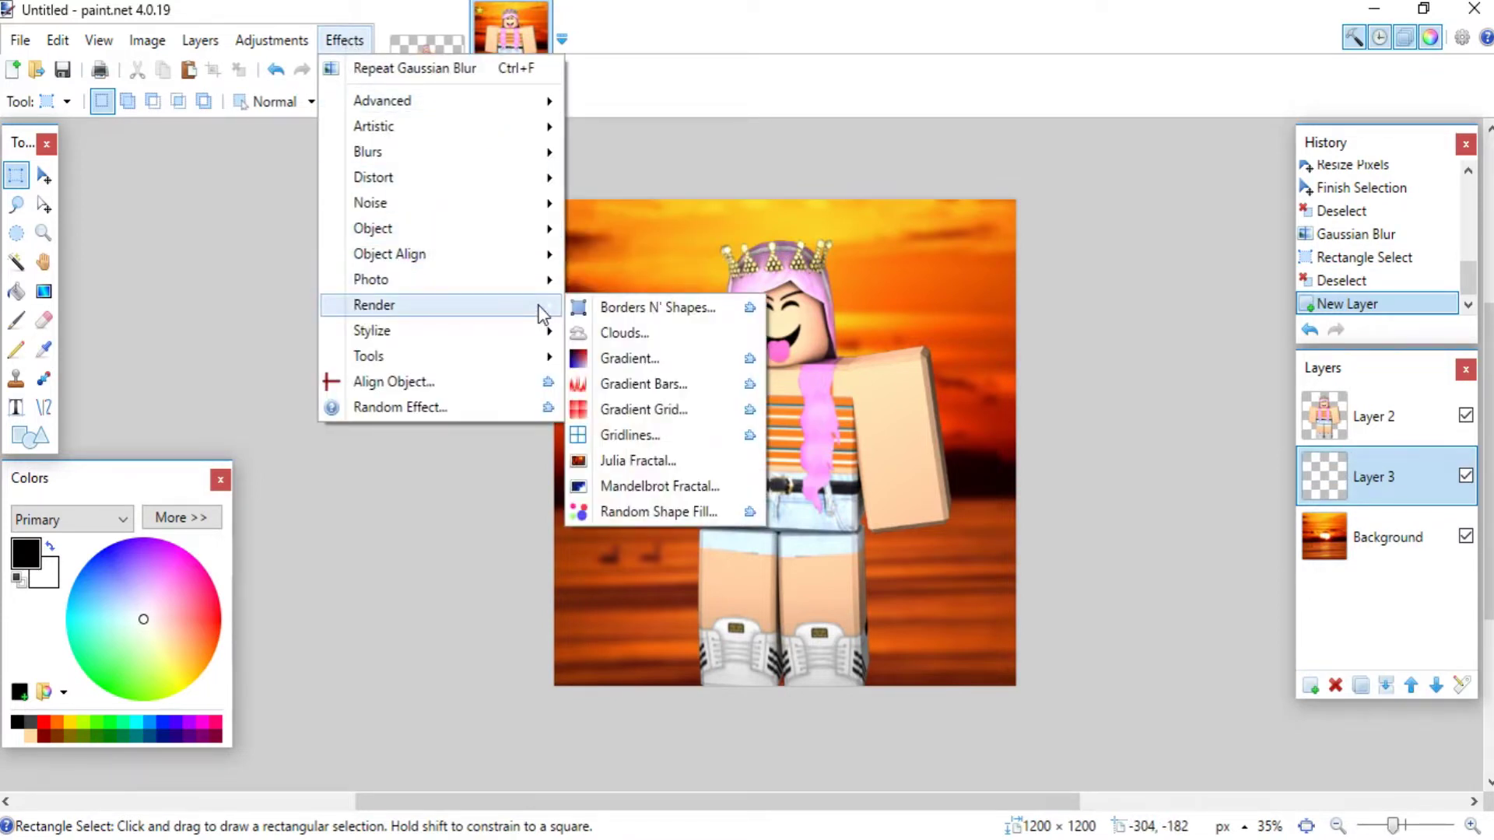
left_click(593, 308)
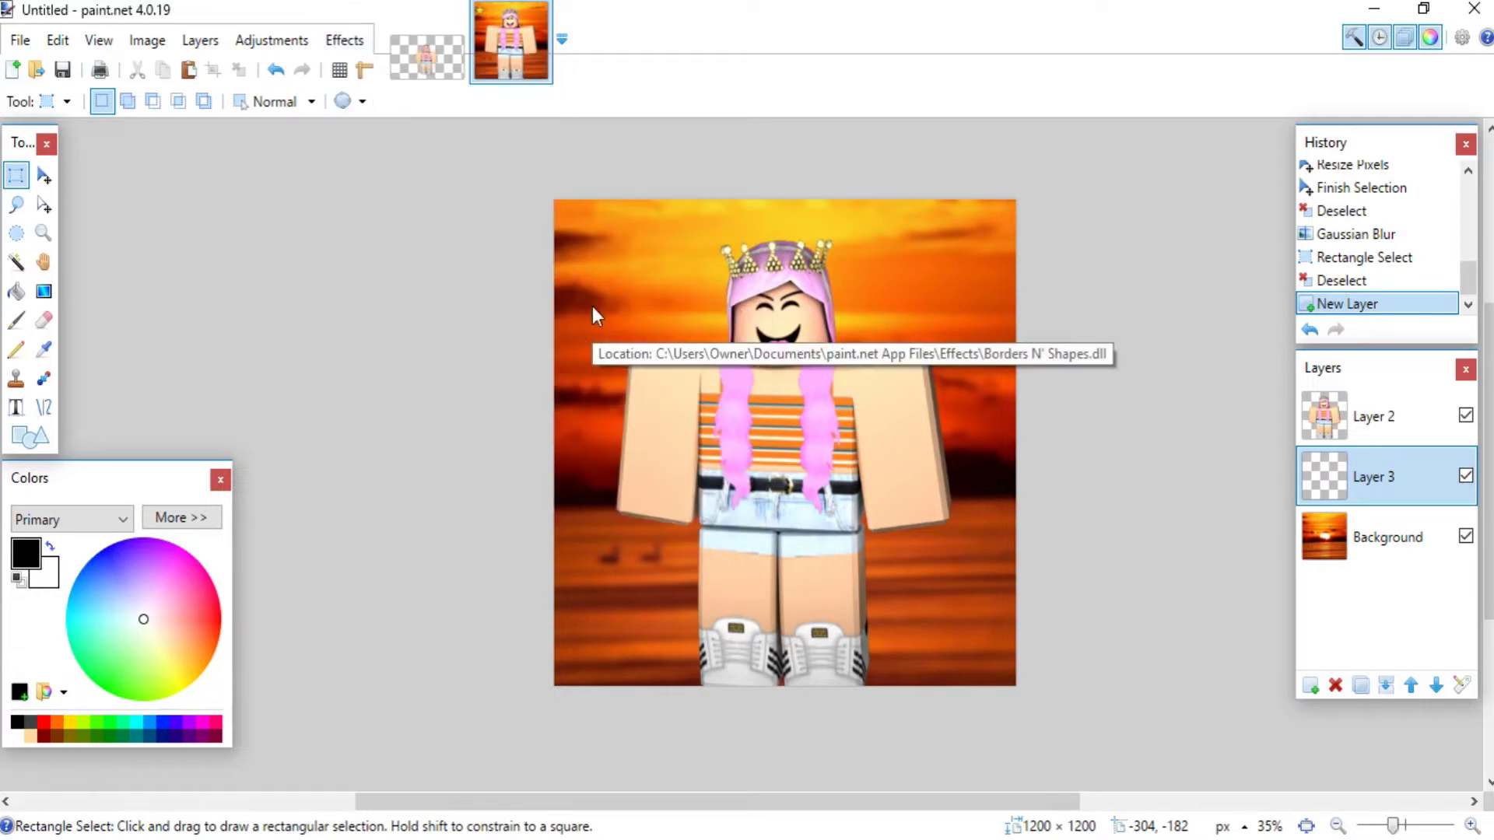
left_click_drag(691, 38, 298, 52)
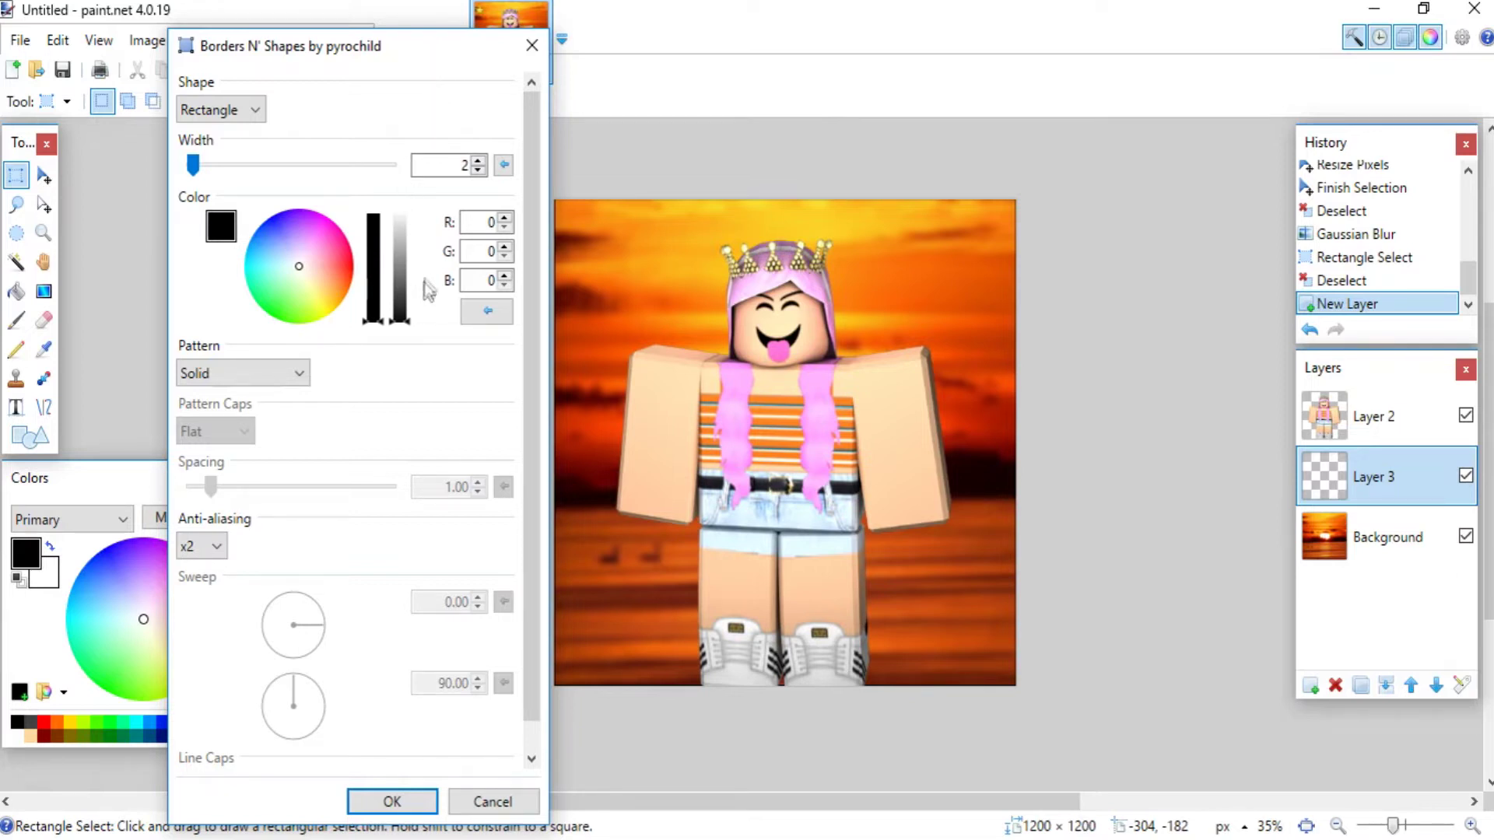
left_click_drag(406, 305, 418, 204)
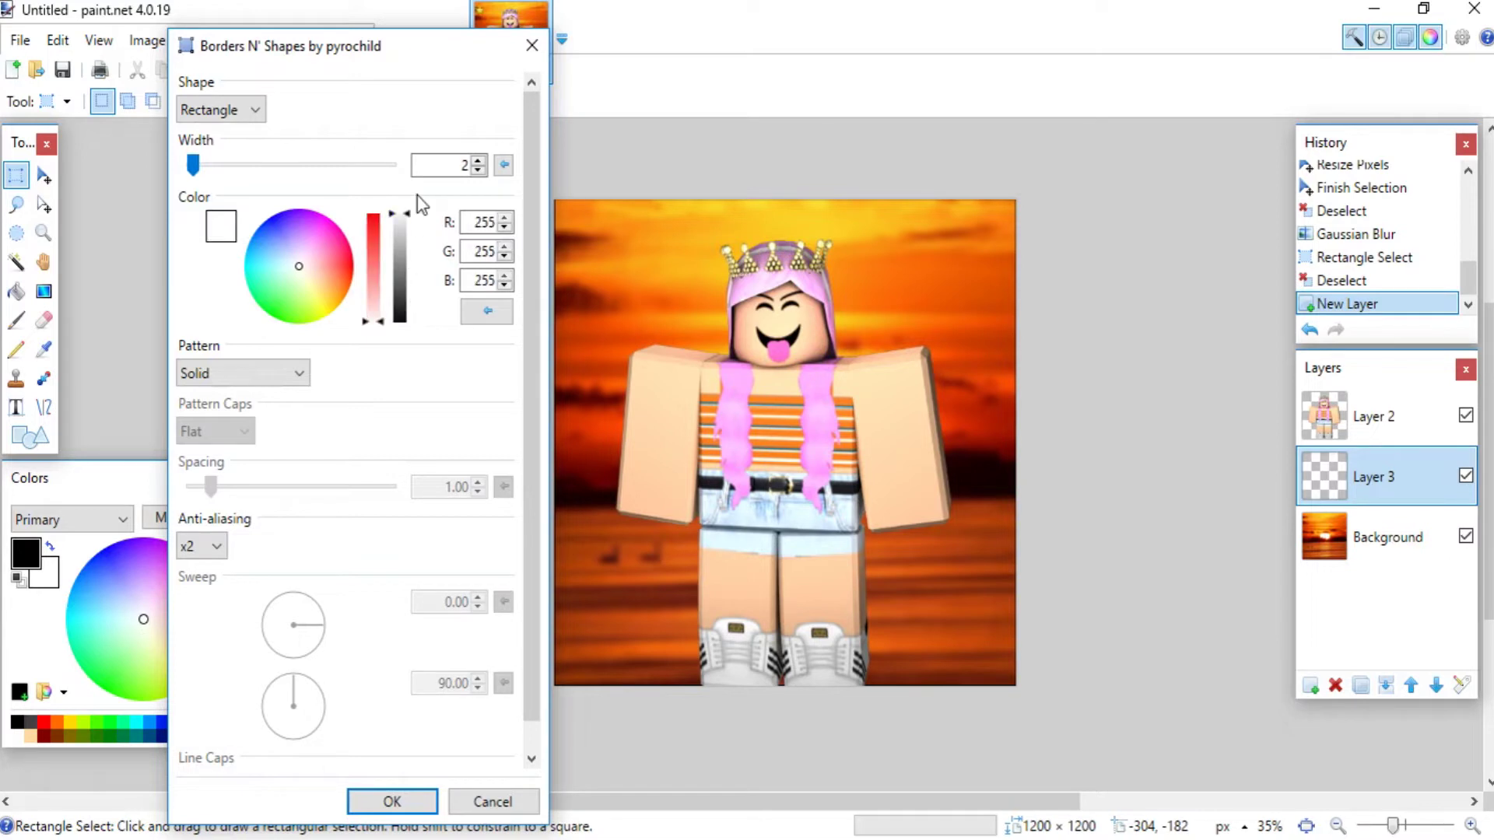
left_click_drag(189, 165, 213, 166)
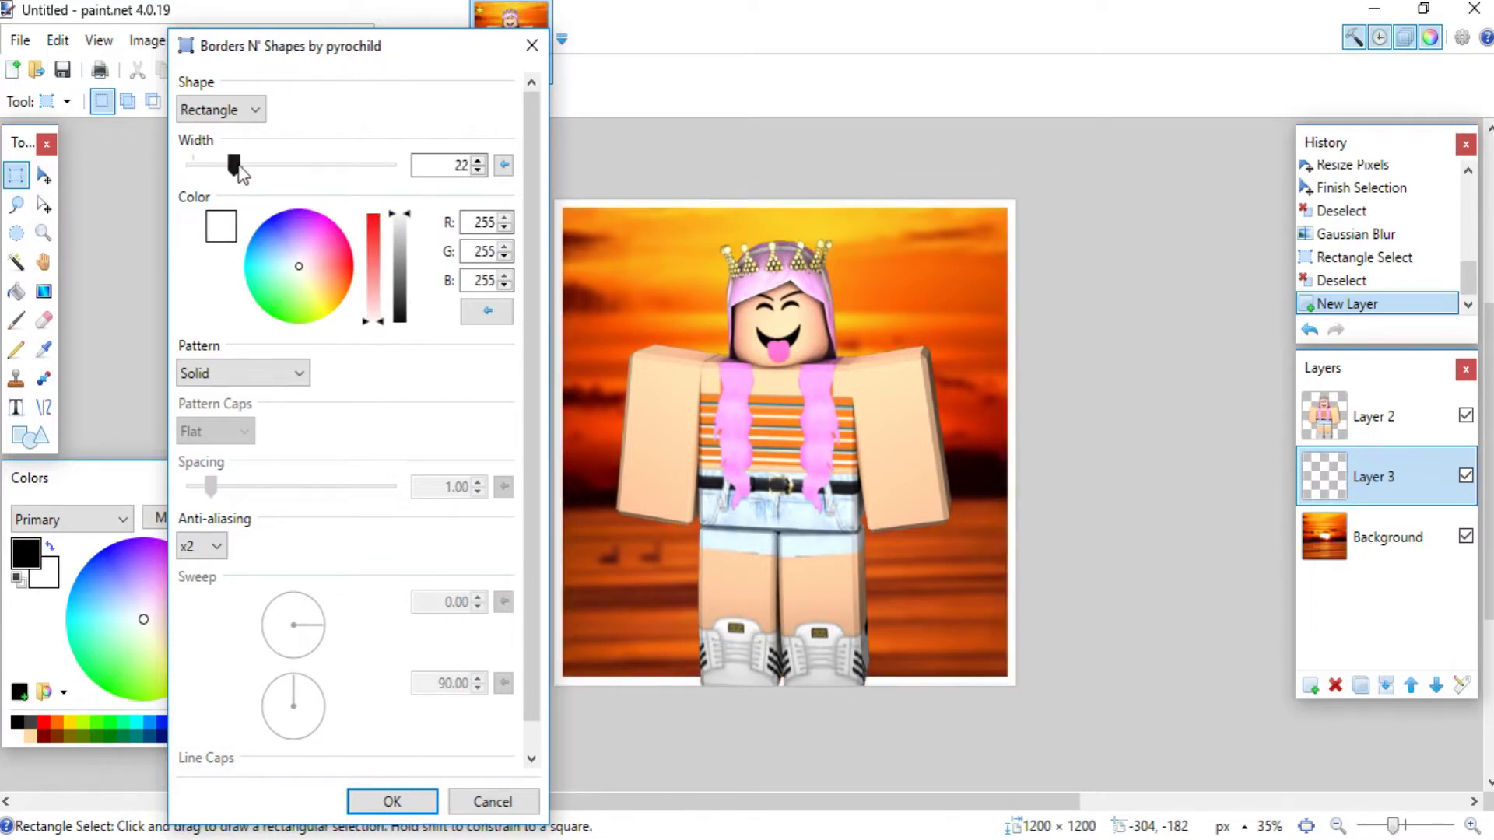
left_click_drag(238, 172, 249, 179)
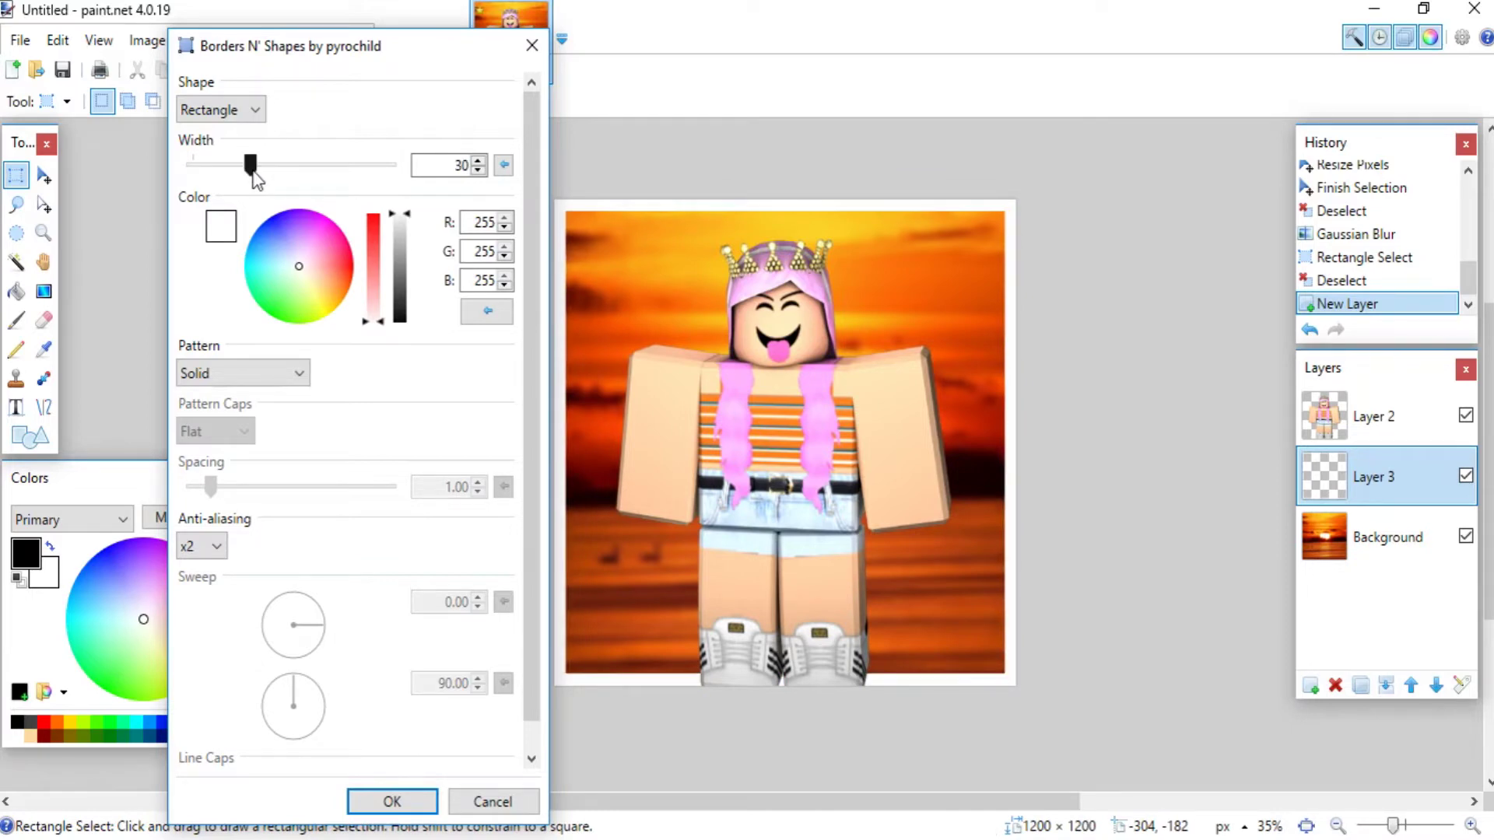
left_click(392, 802)
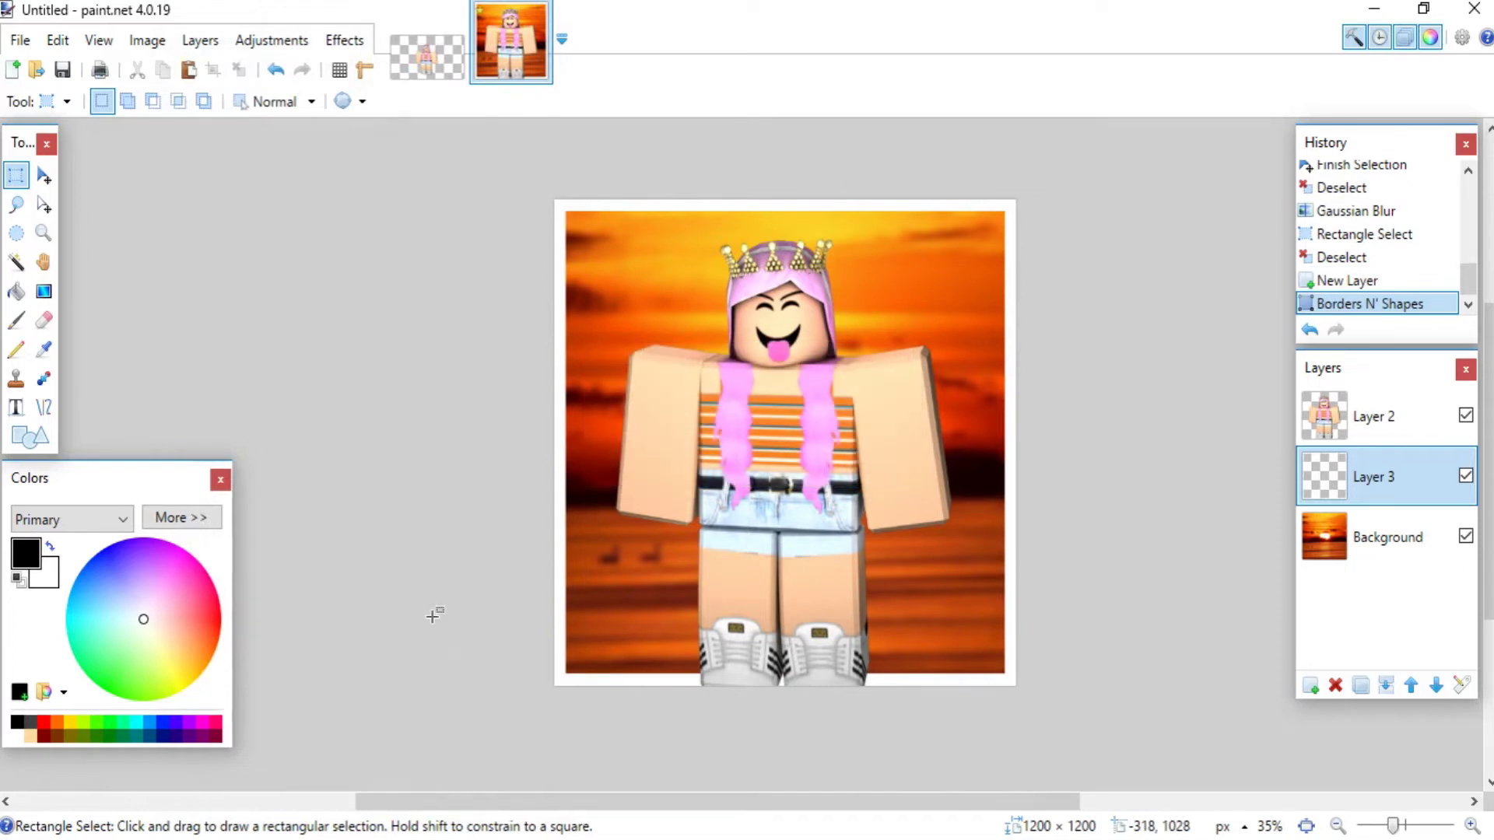
Select the area inside the white border with the Magic Wand and add a layer above the border layer
left_click(17, 264)
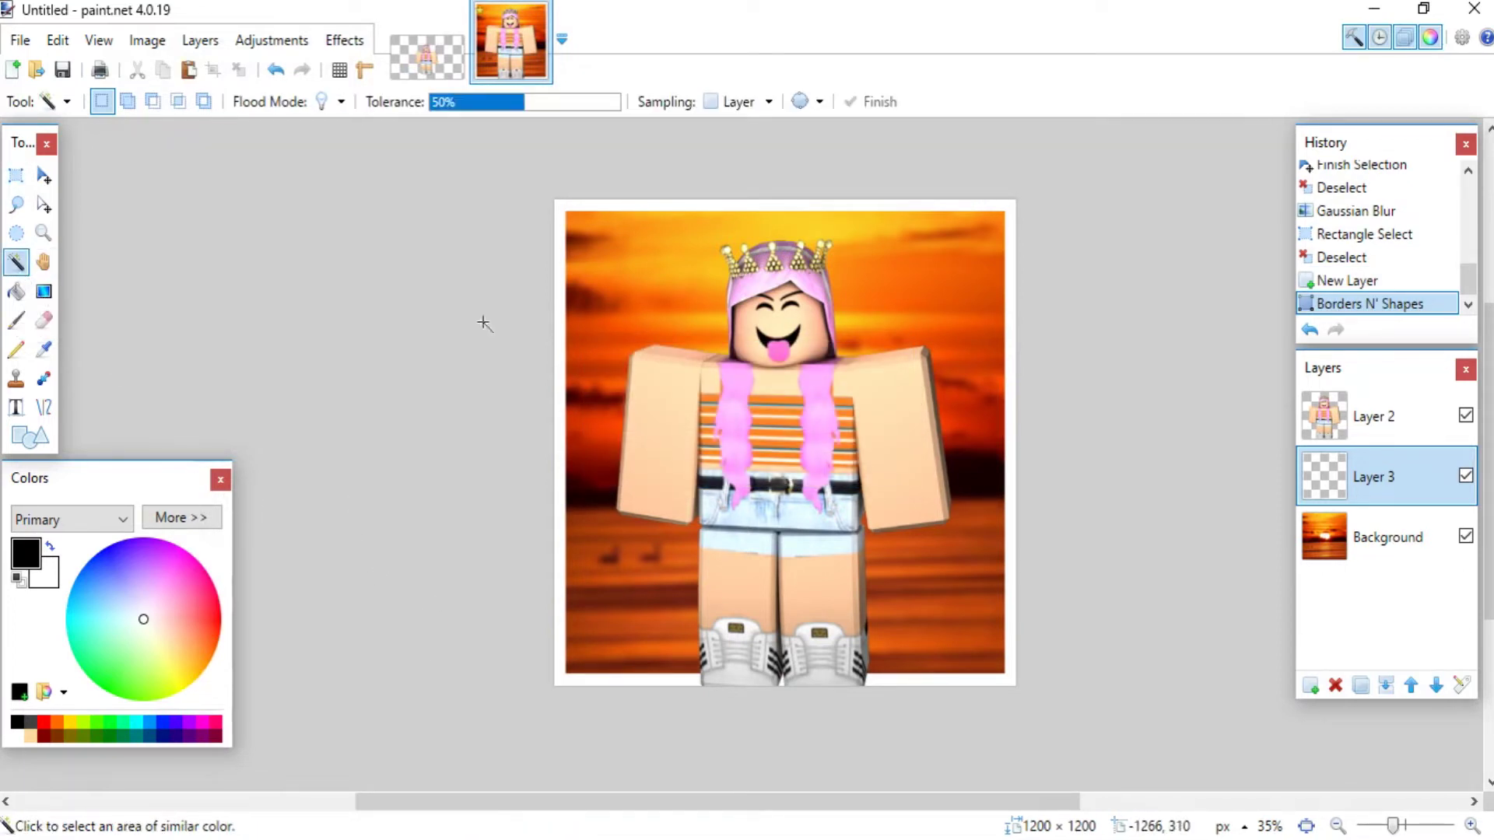
left_click(684, 285)
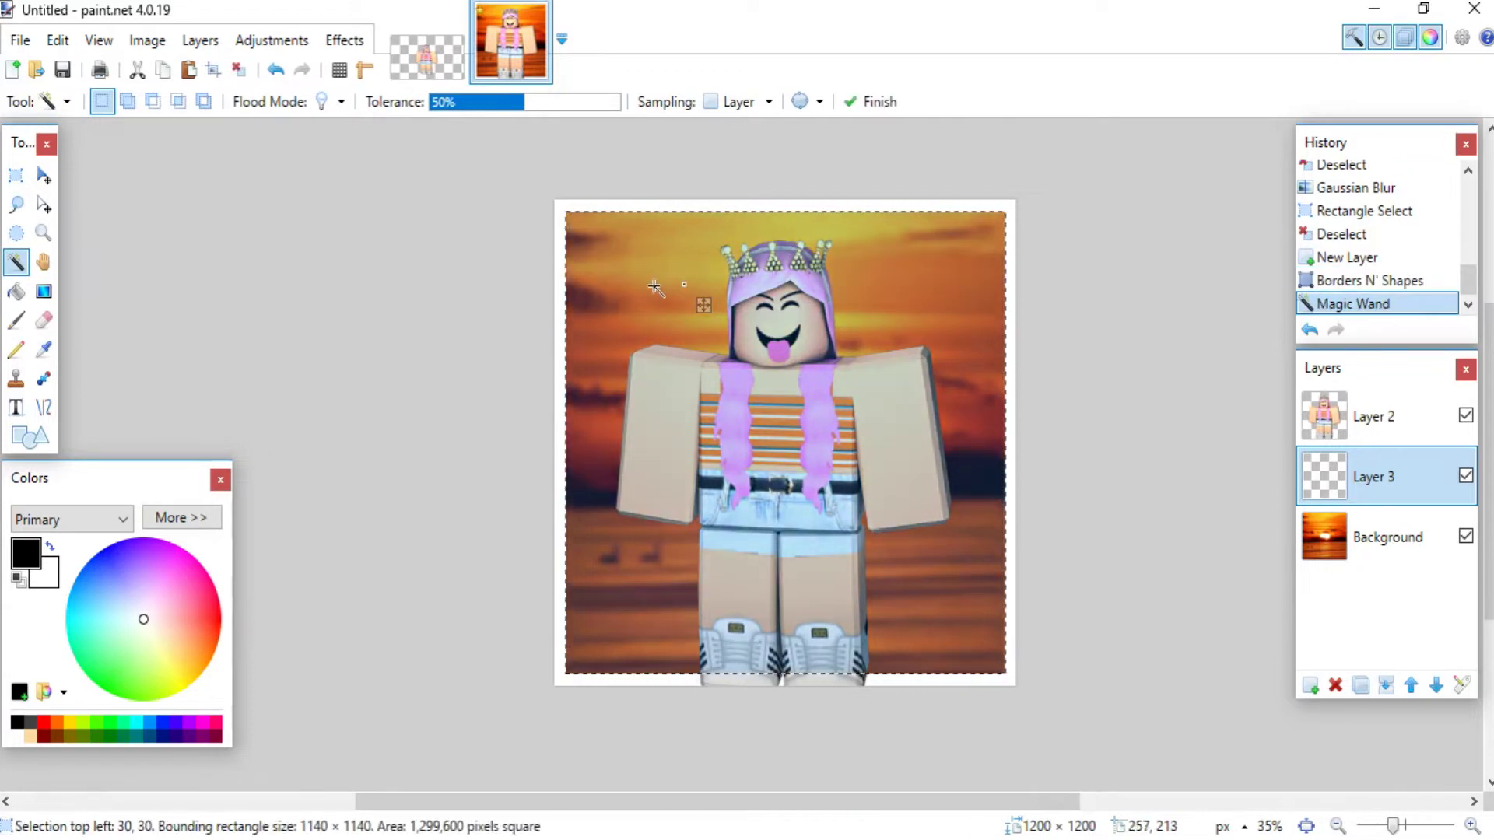
left_click(1309, 687)
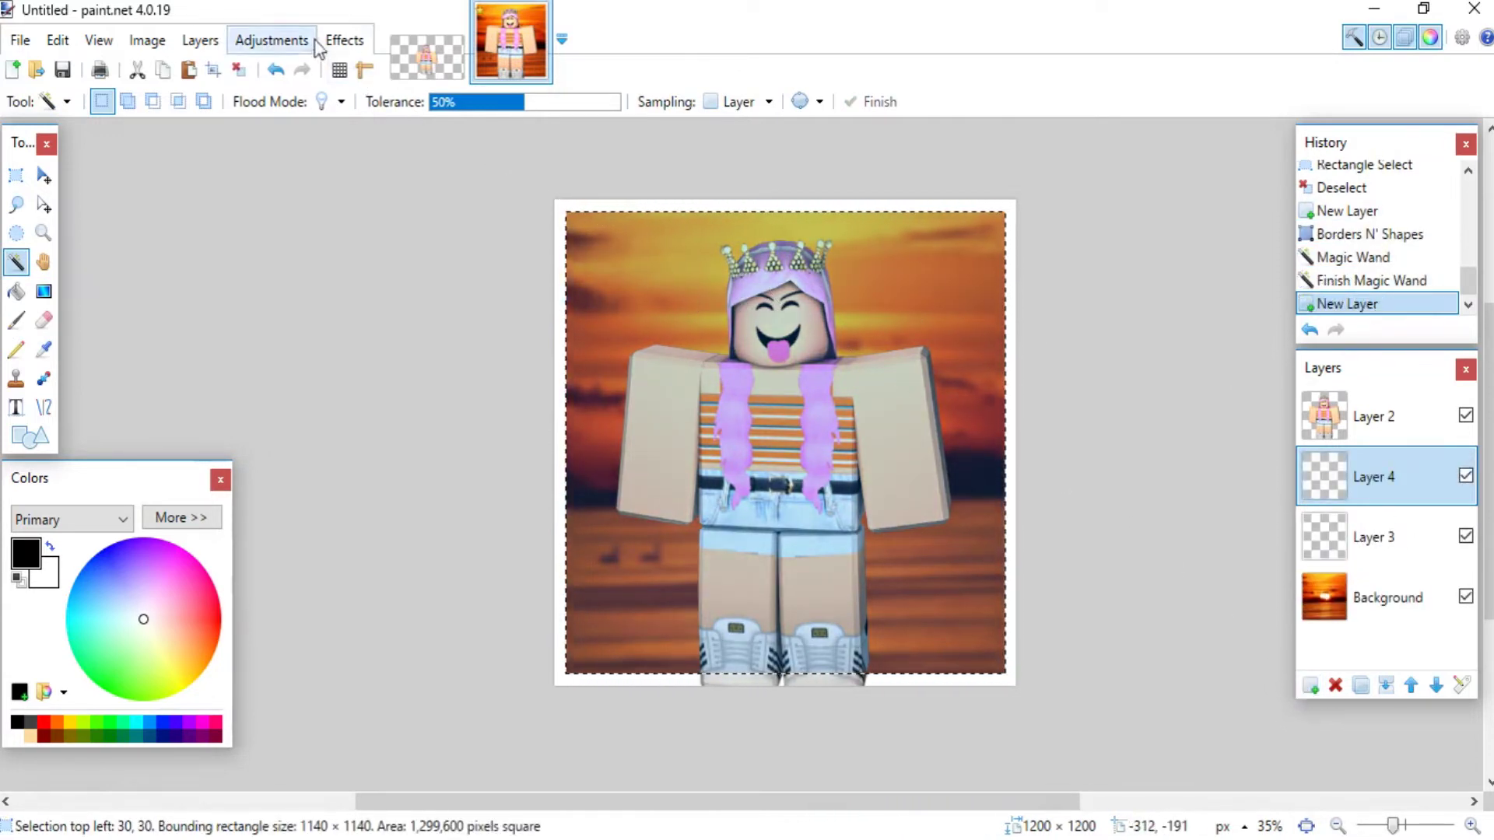
Render a solid black rectangular border 15 wide along the selection on the added layer with Borders N' Shapes
left_click(344, 40)
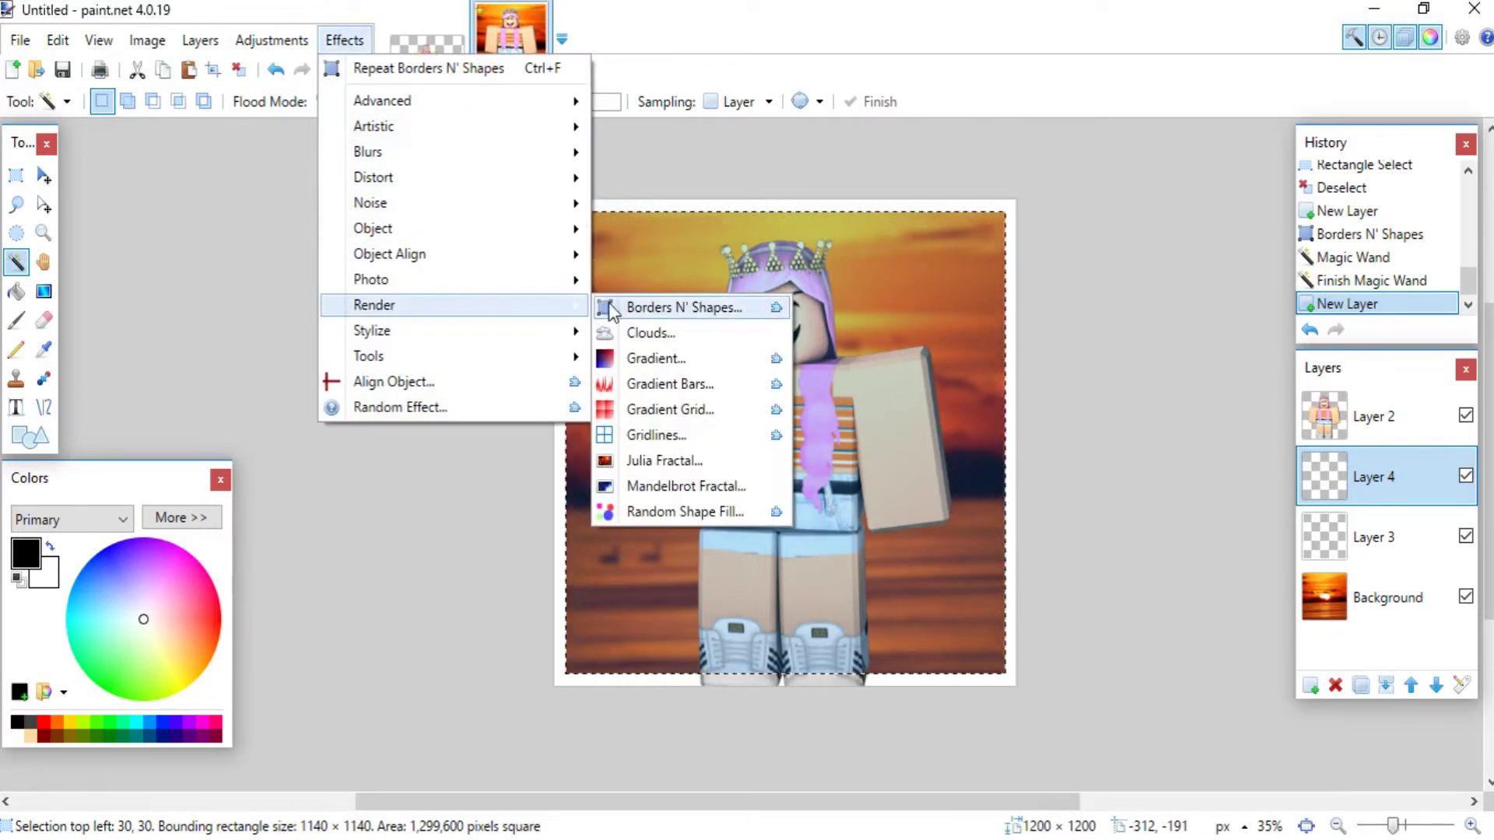
left_click(615, 308)
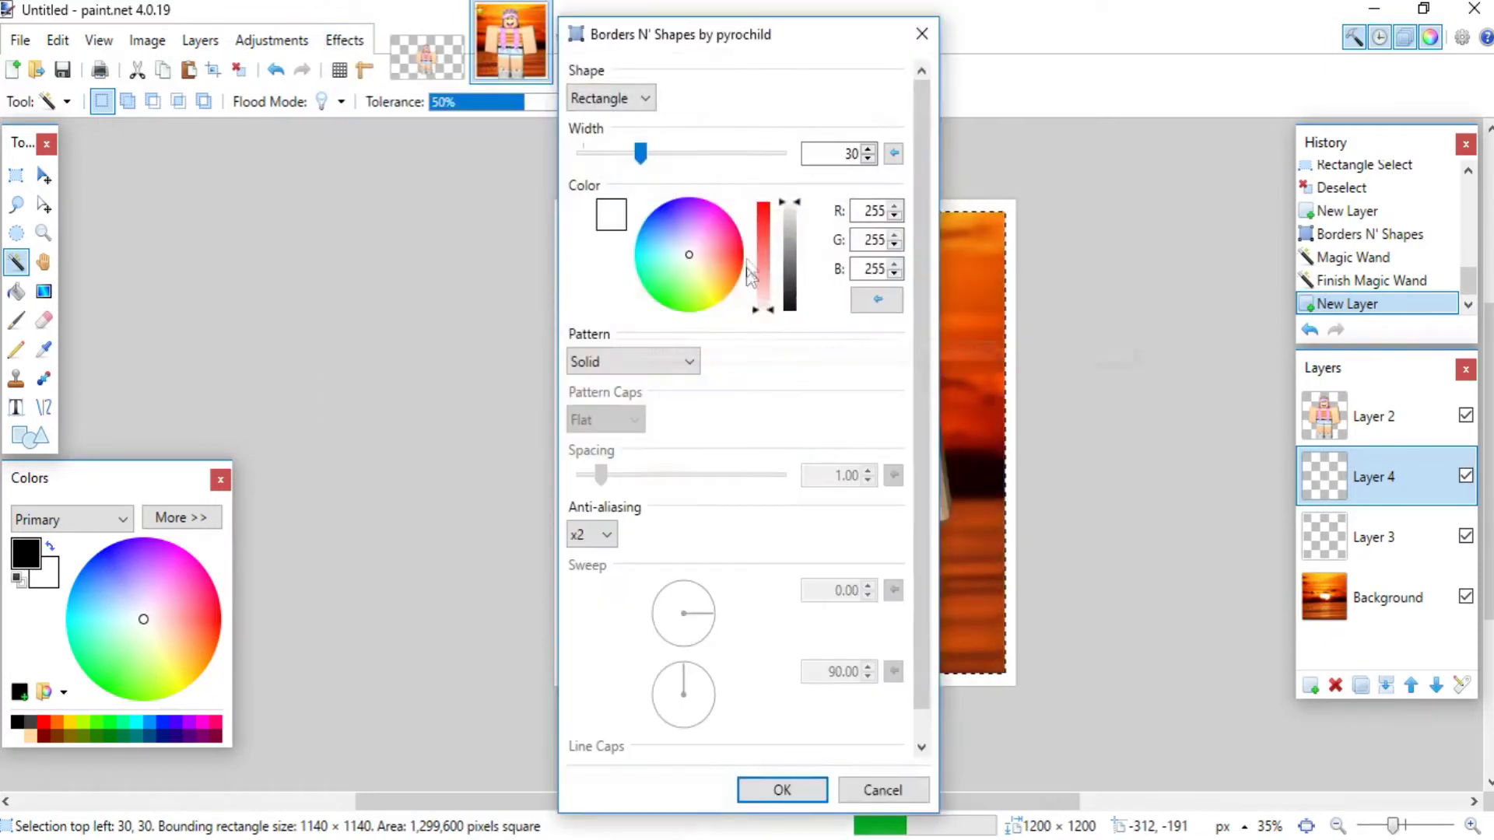
left_click_drag(805, 49, 412, 80)
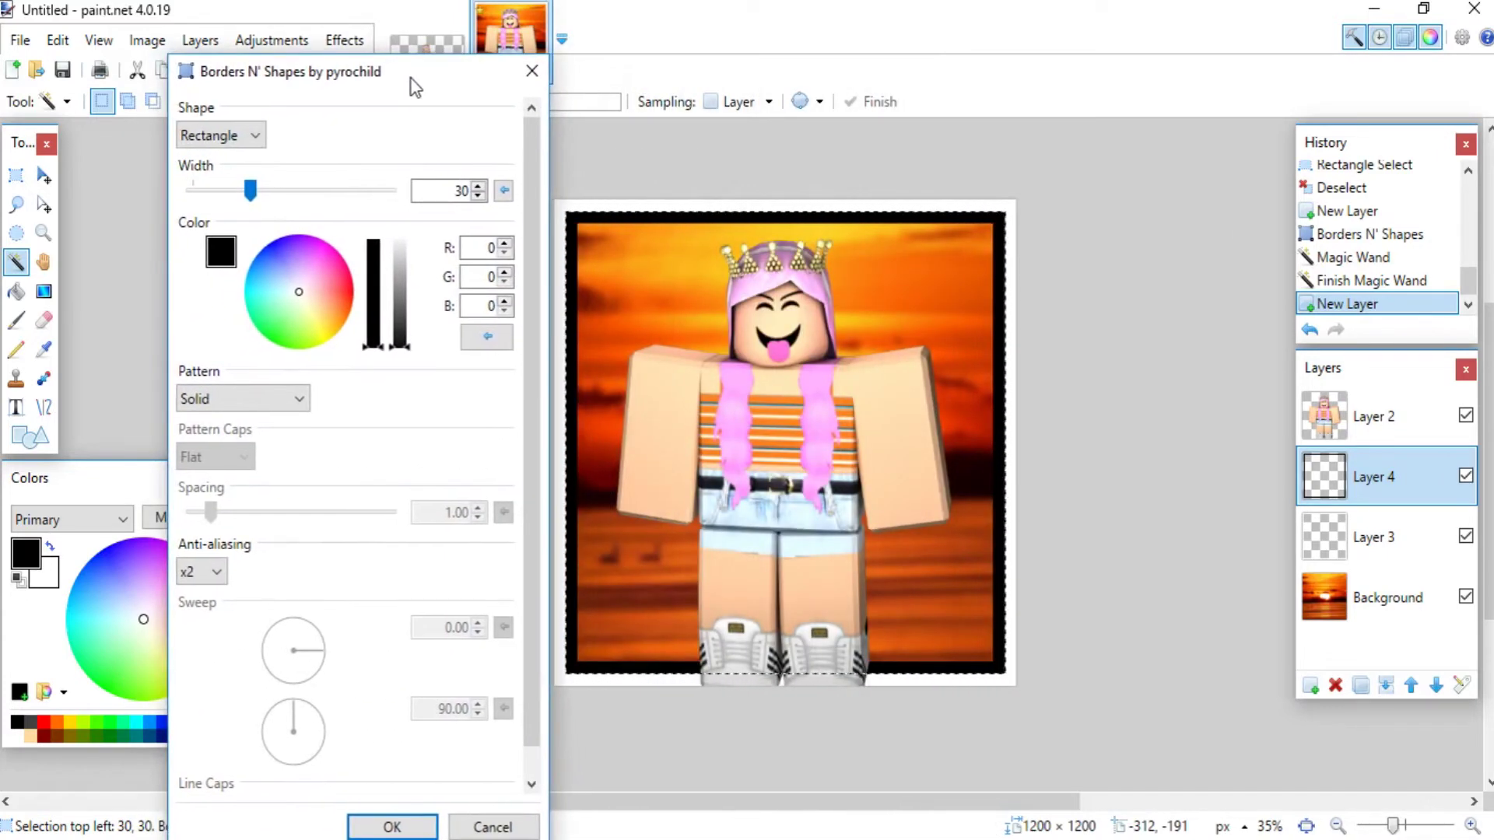
mouse_move(255, 196)
left_mouse_down()
mouse_move(221, 191)
mouse_move(232, 199)
left_mouse_up()
left_click(478, 195)
left_click(477, 195)
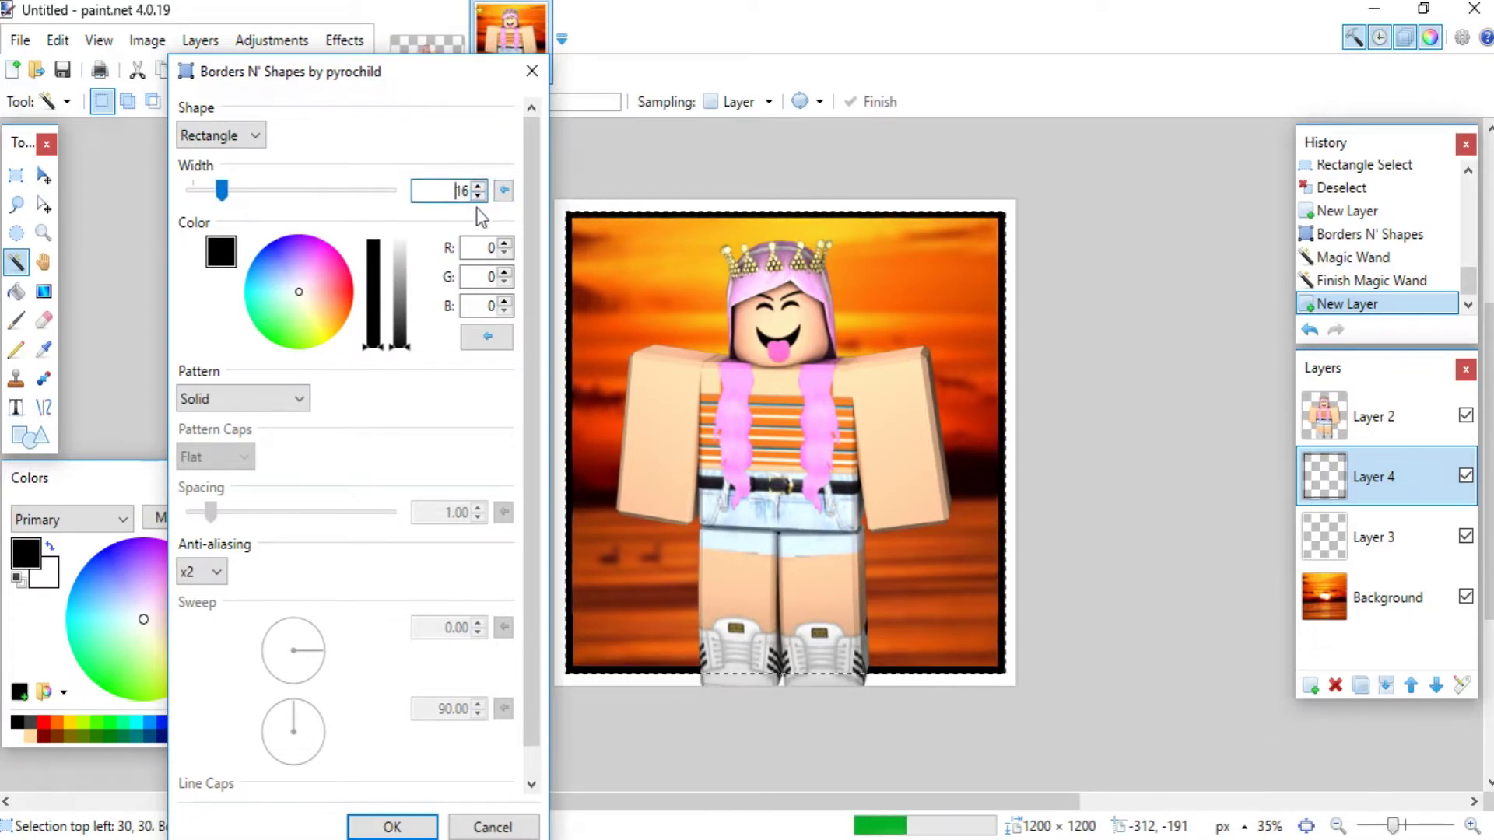
left_click(478, 195)
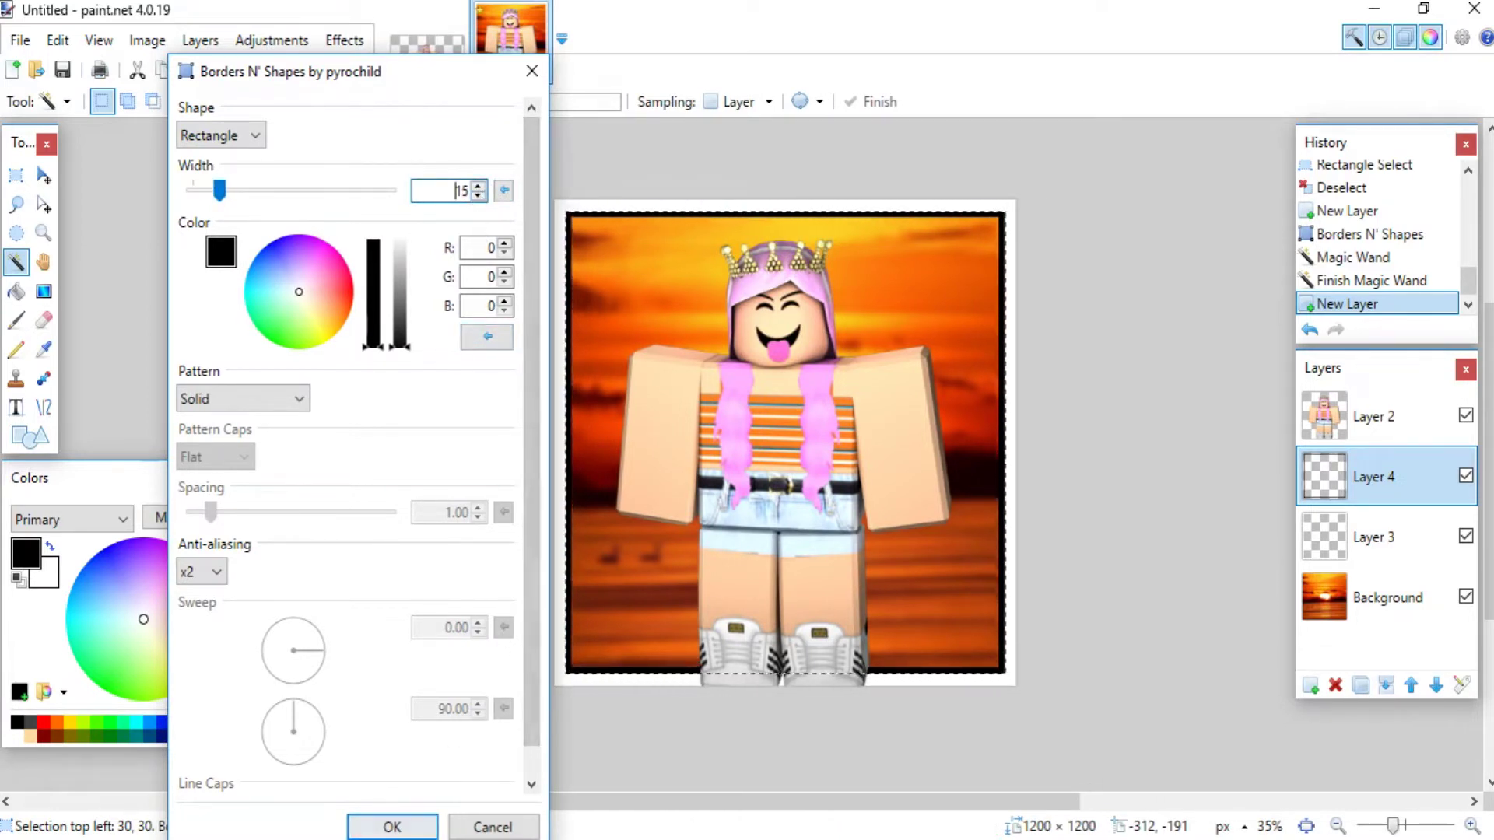
left_click(397, 826)
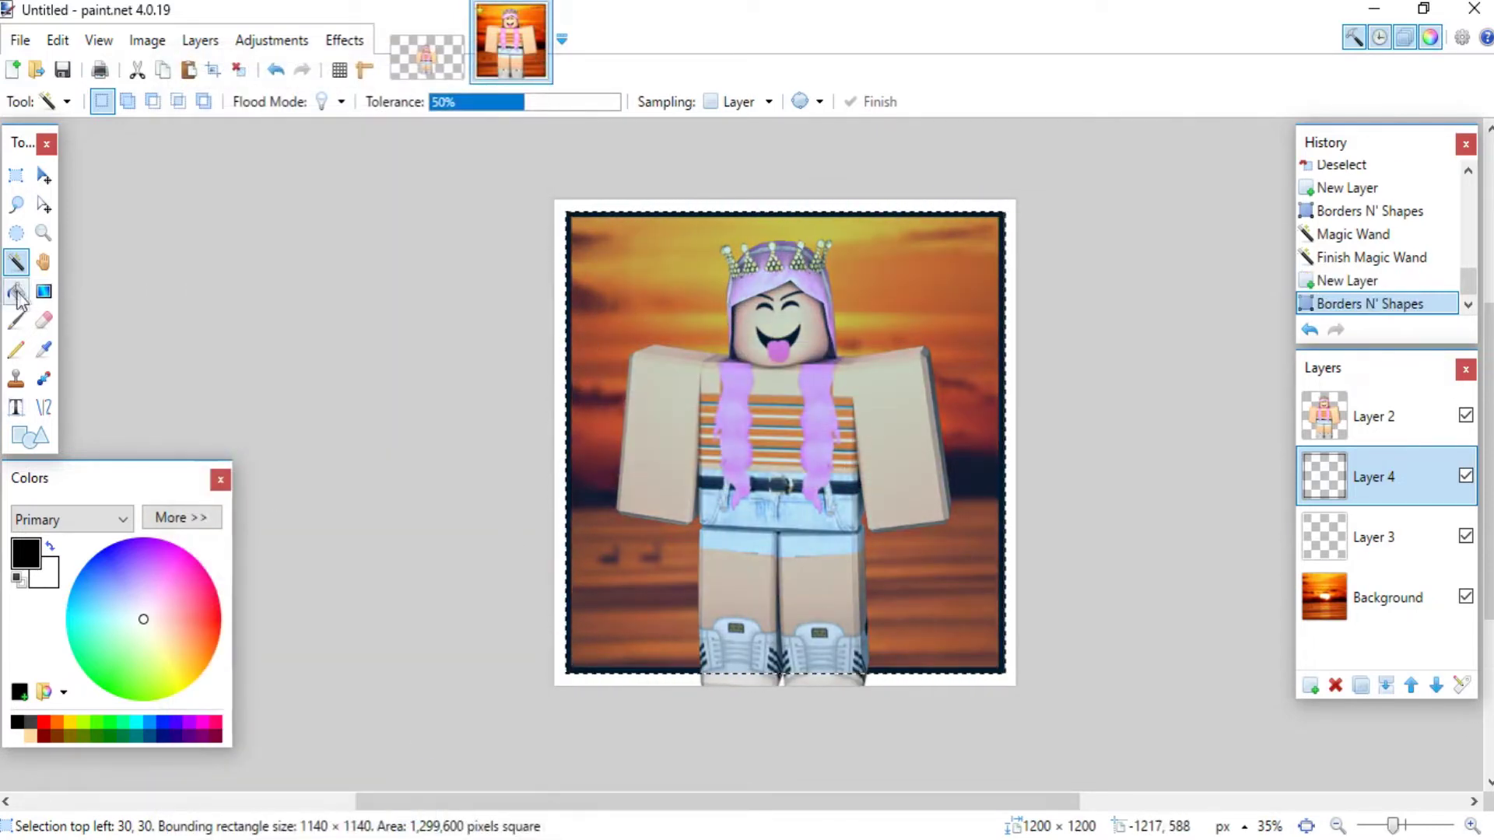
Apply a Gaussian Blur with radius 12 to the black border and clear the selection
left_click(344, 39)
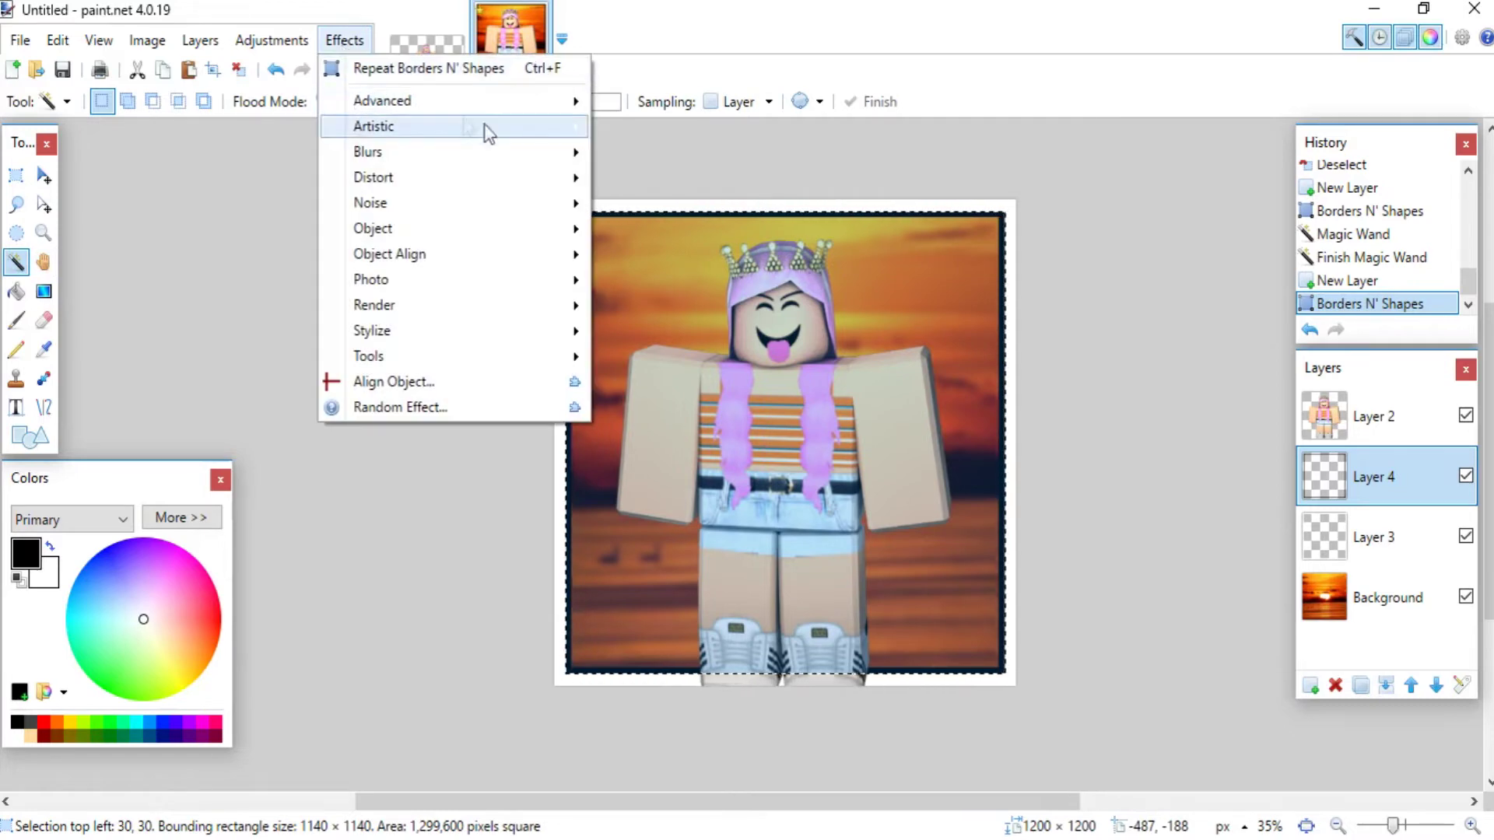
mouse_move(523, 154)
left_click(650, 204)
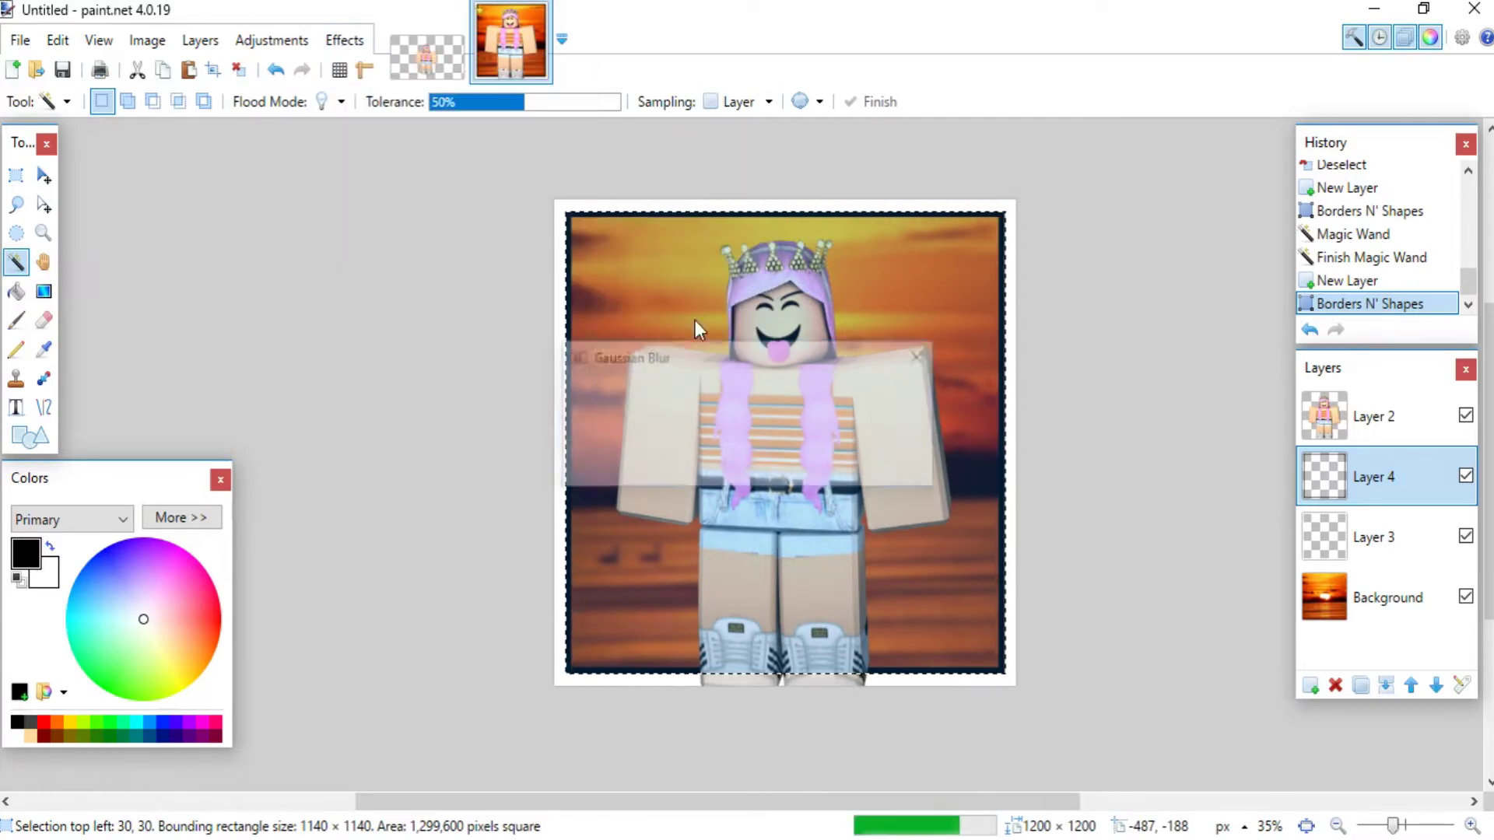
left_click_drag(767, 348, 341, 262)
left_click(469, 338)
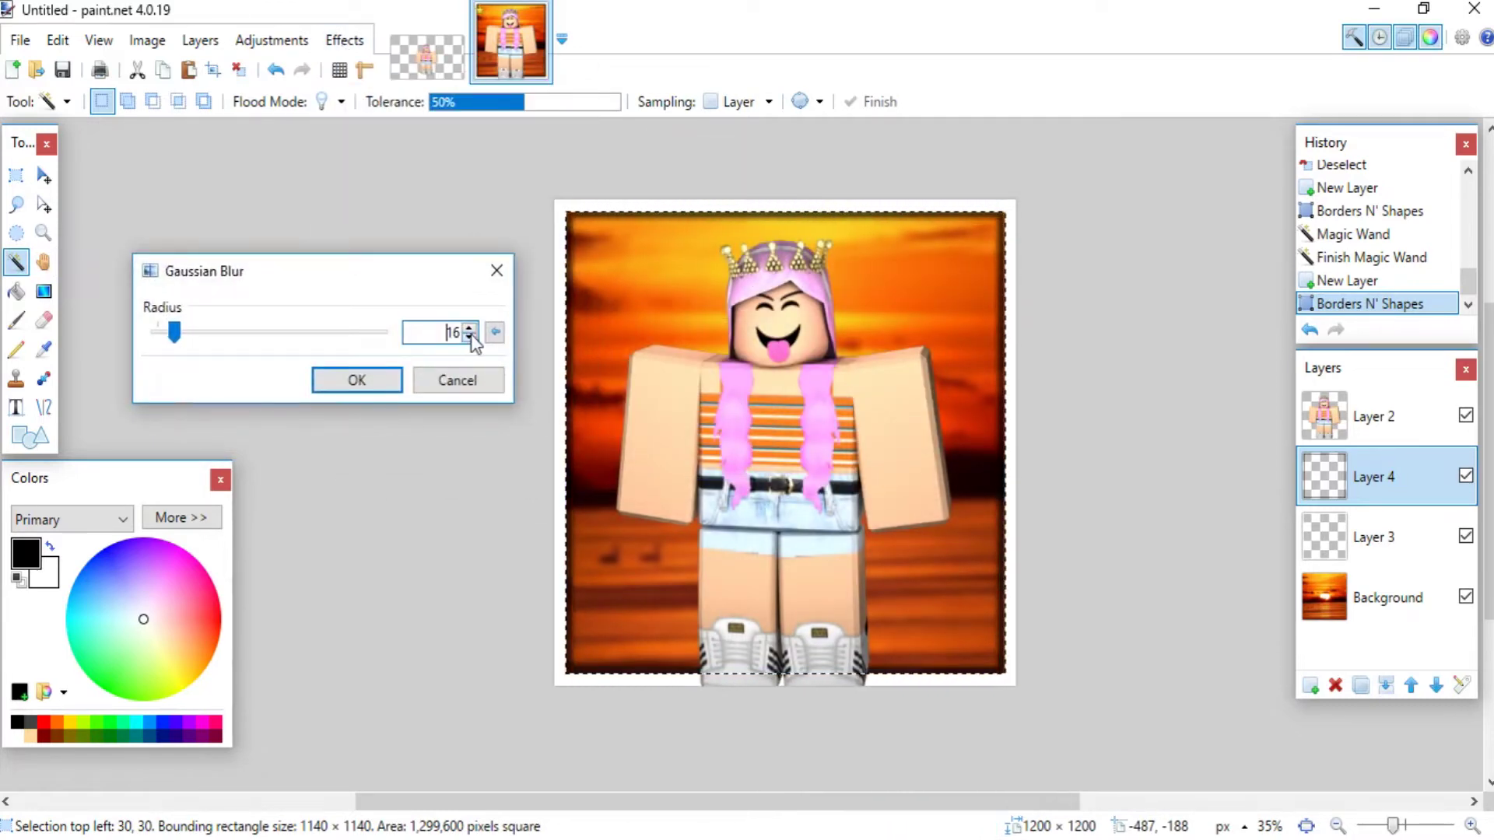
left_click(469, 337)
left_click(469, 338)
left_click(470, 338)
left_click(469, 338)
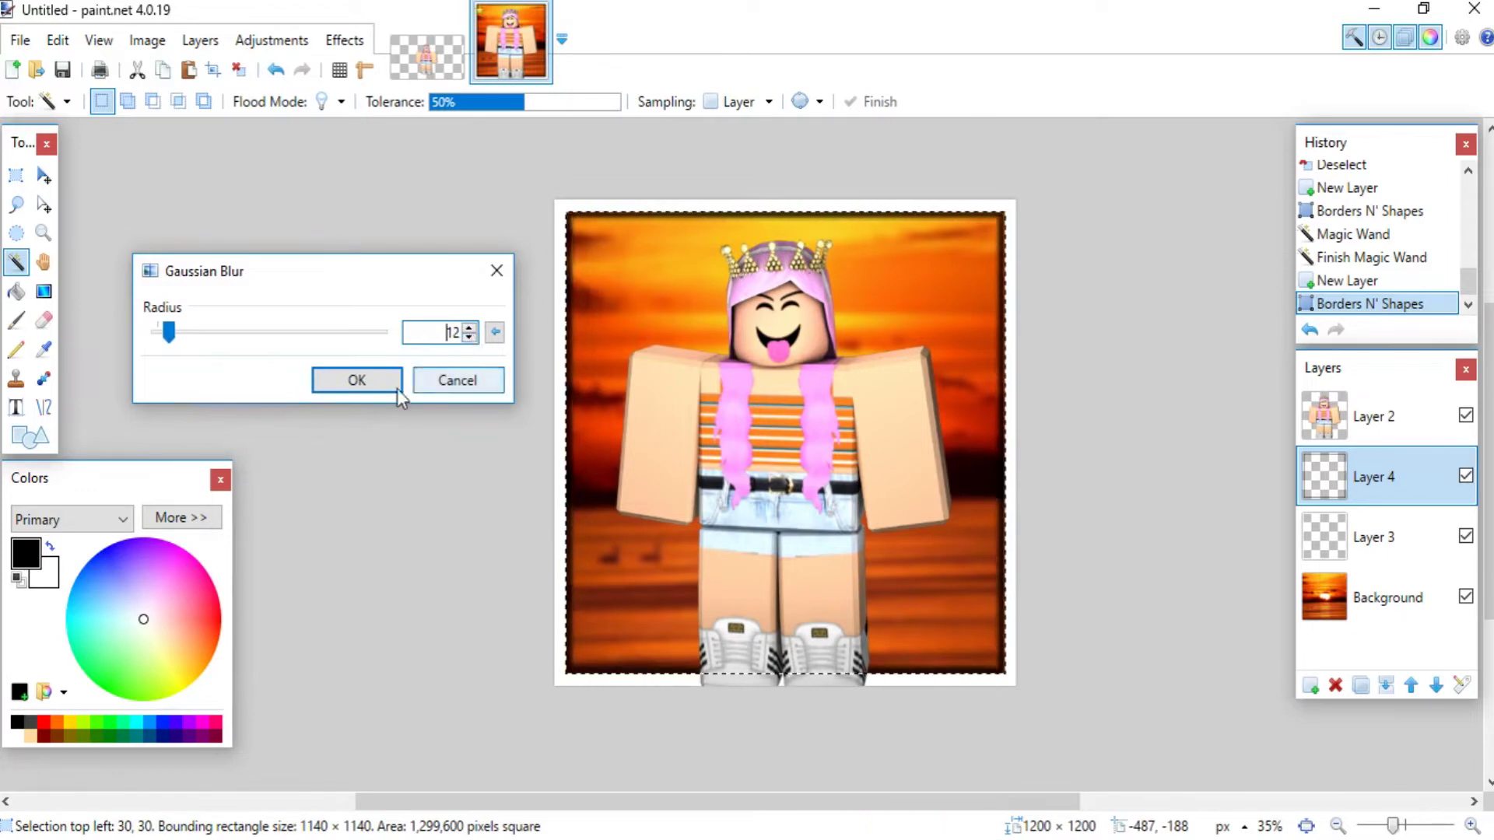
left_click(371, 392)
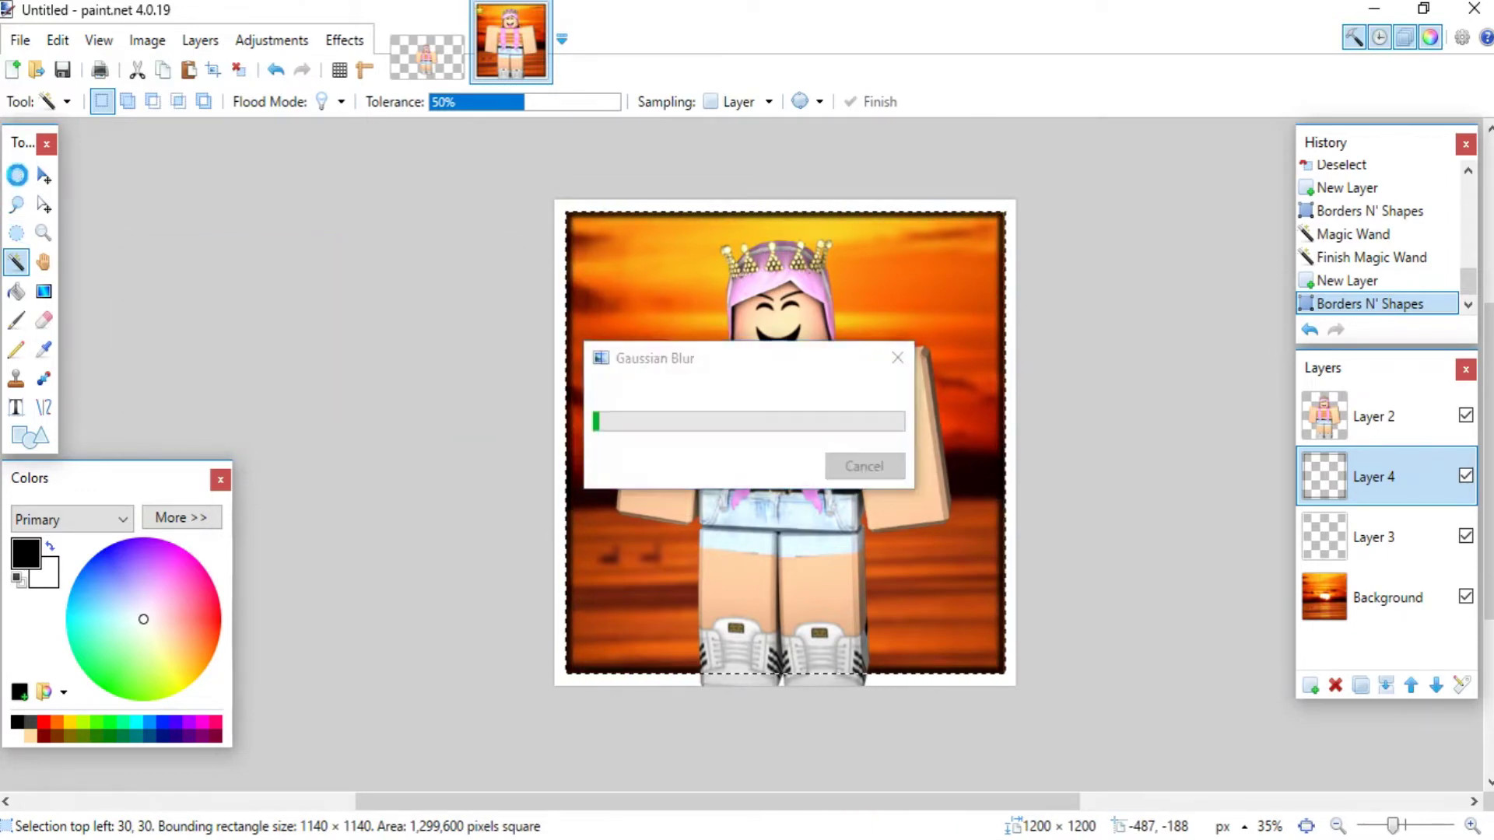
left_click(16, 176)
key("ctrl+d")
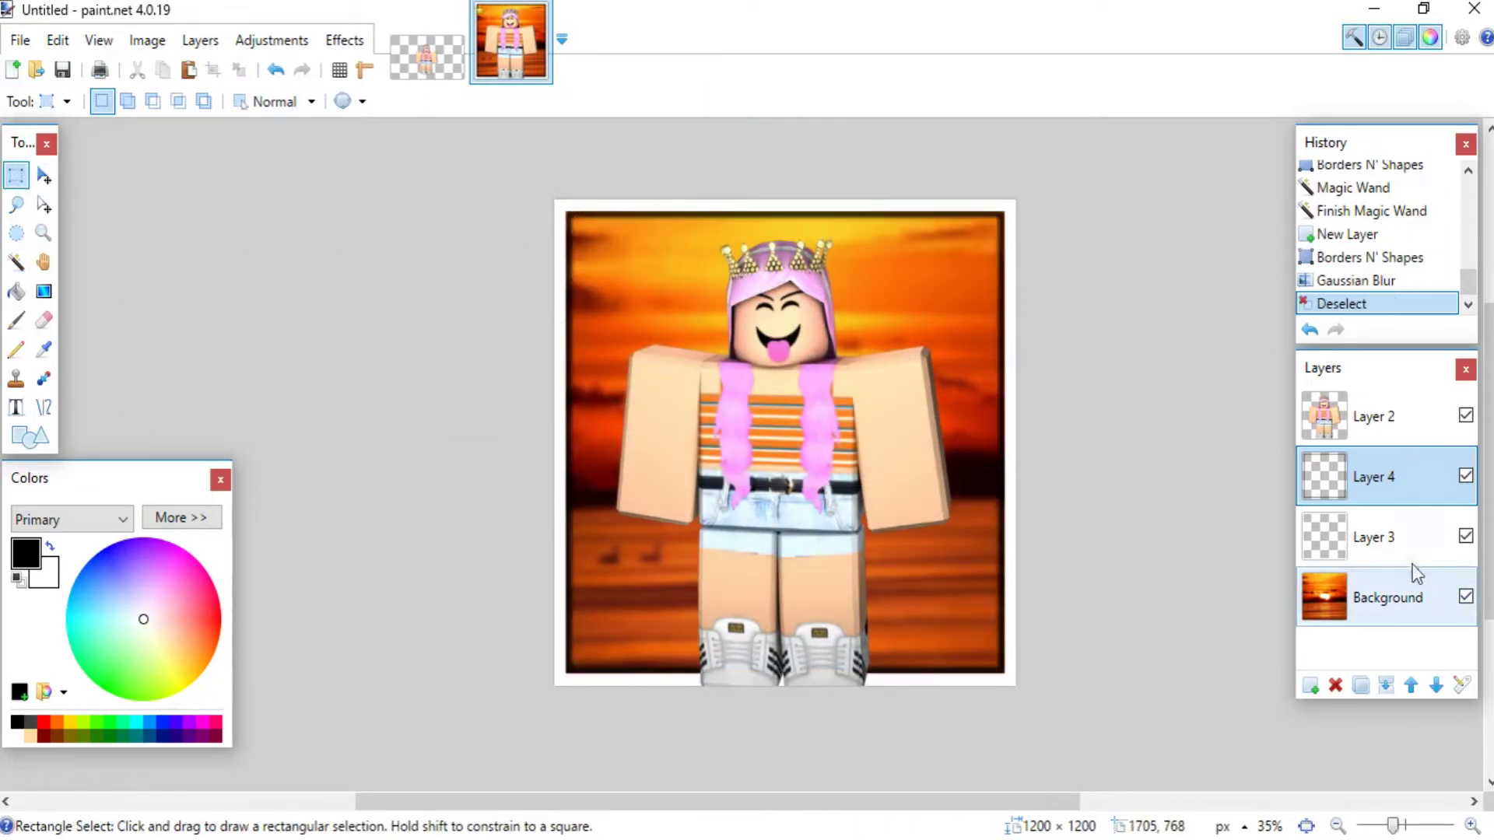
Set the opacity of the white border's layer, Layer 3, to 80
left_click(1390, 544)
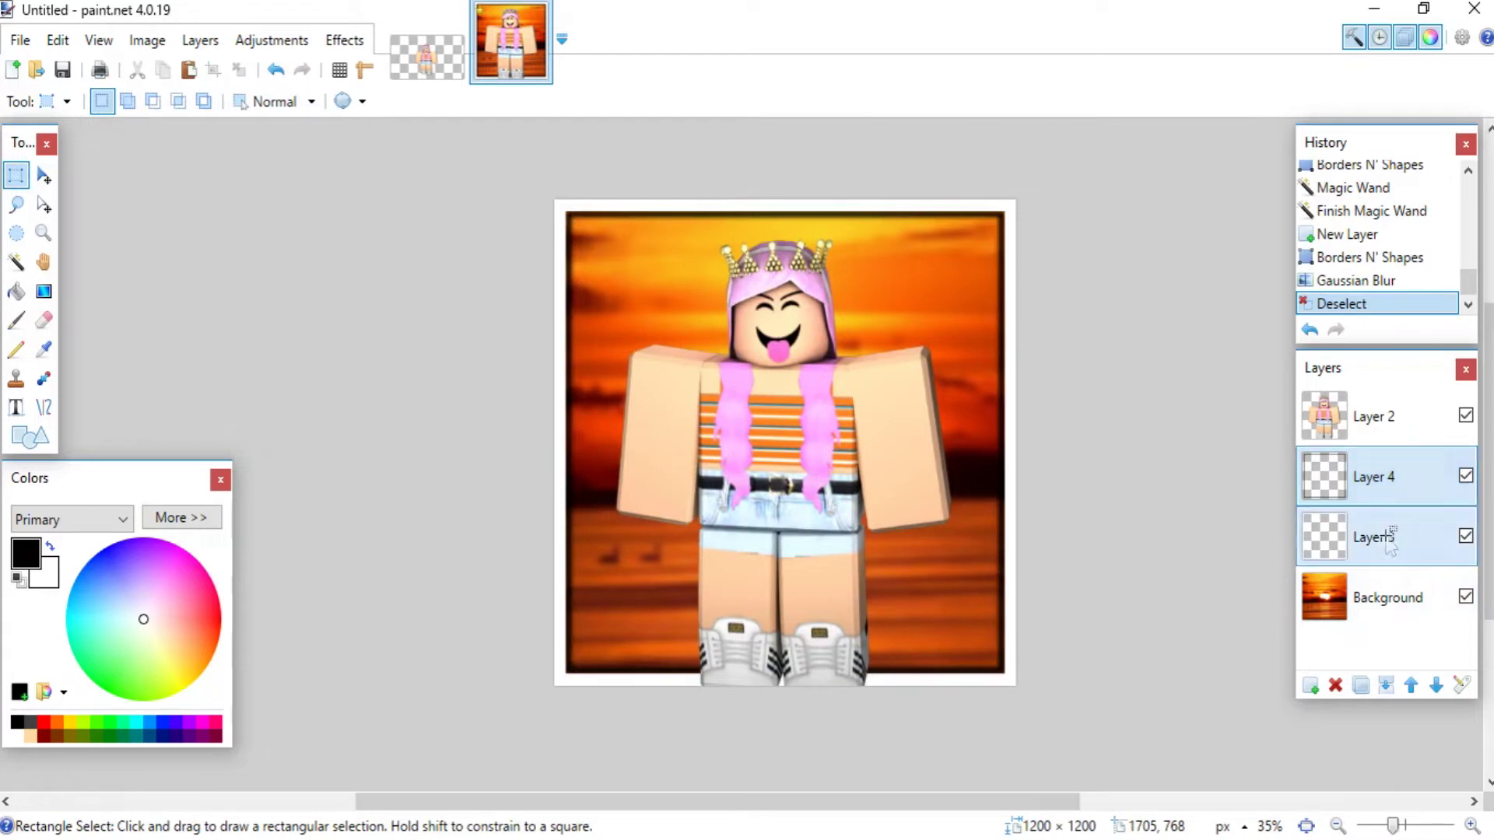
left_click(1462, 685)
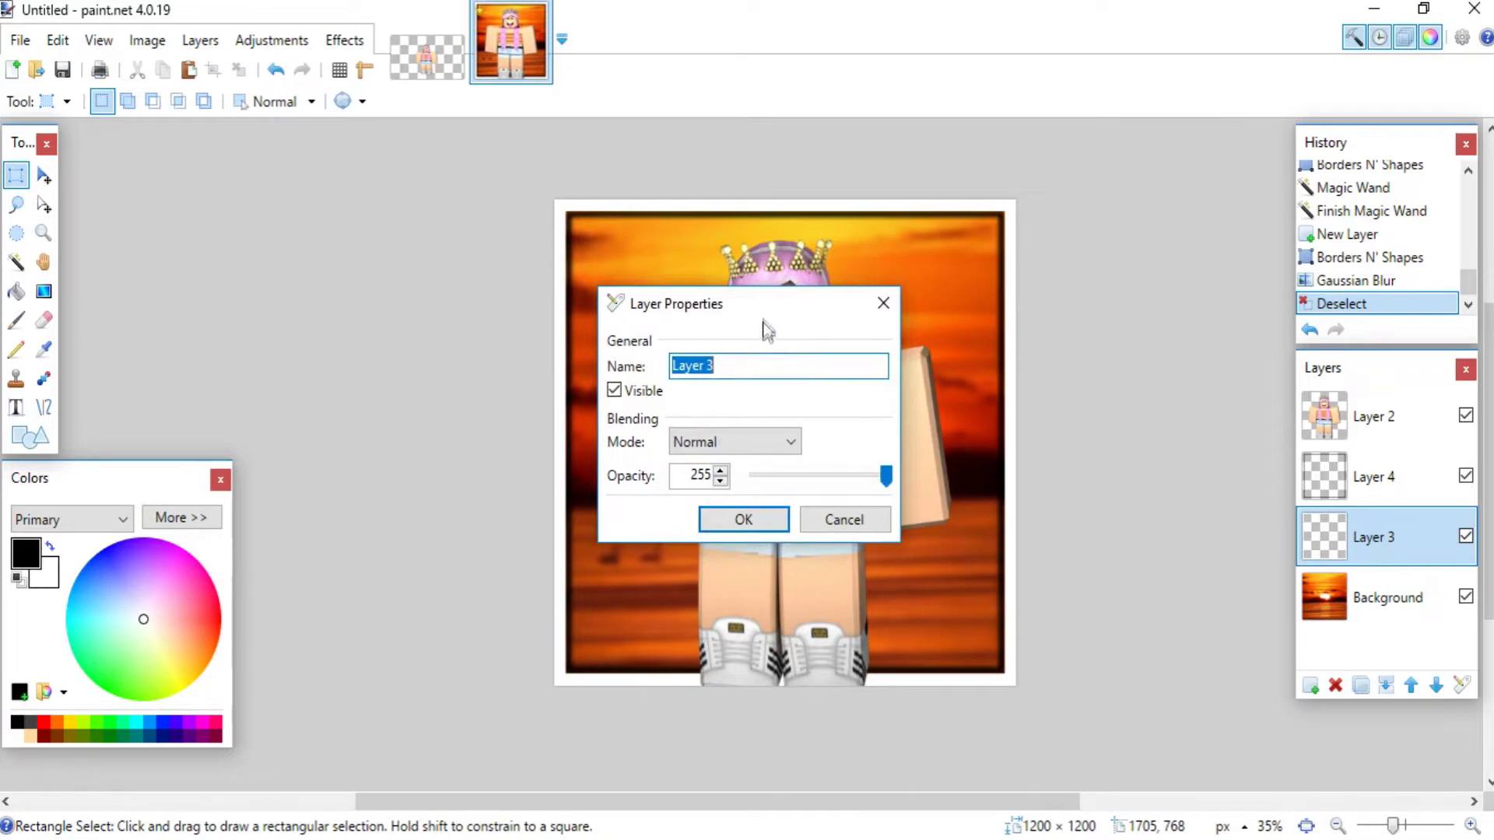
left_click_drag(764, 321, 375, 208)
left_click_drag(494, 367, 406, 375)
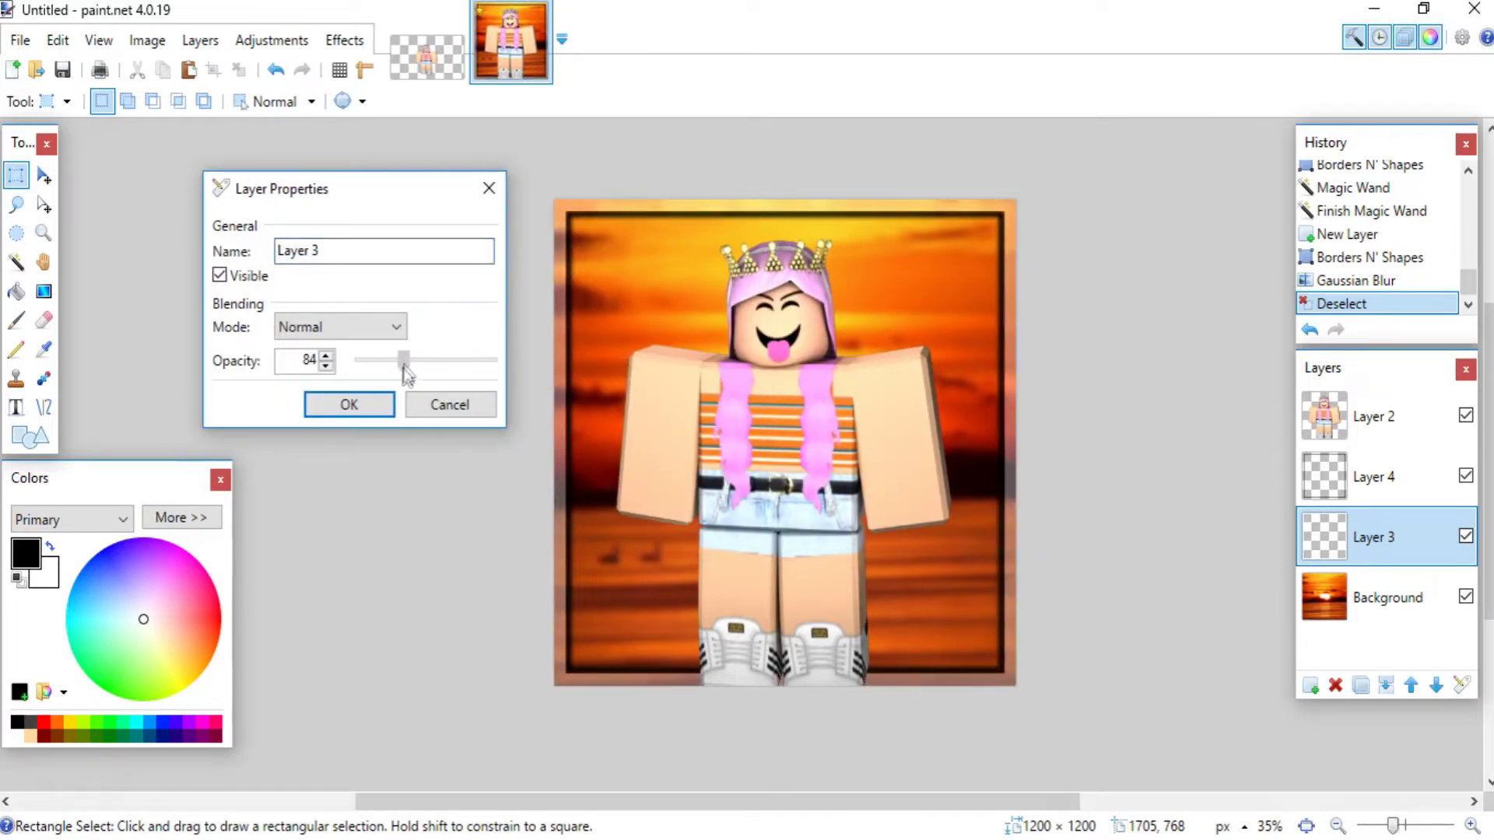
left_click(326, 355)
left_click(339, 406)
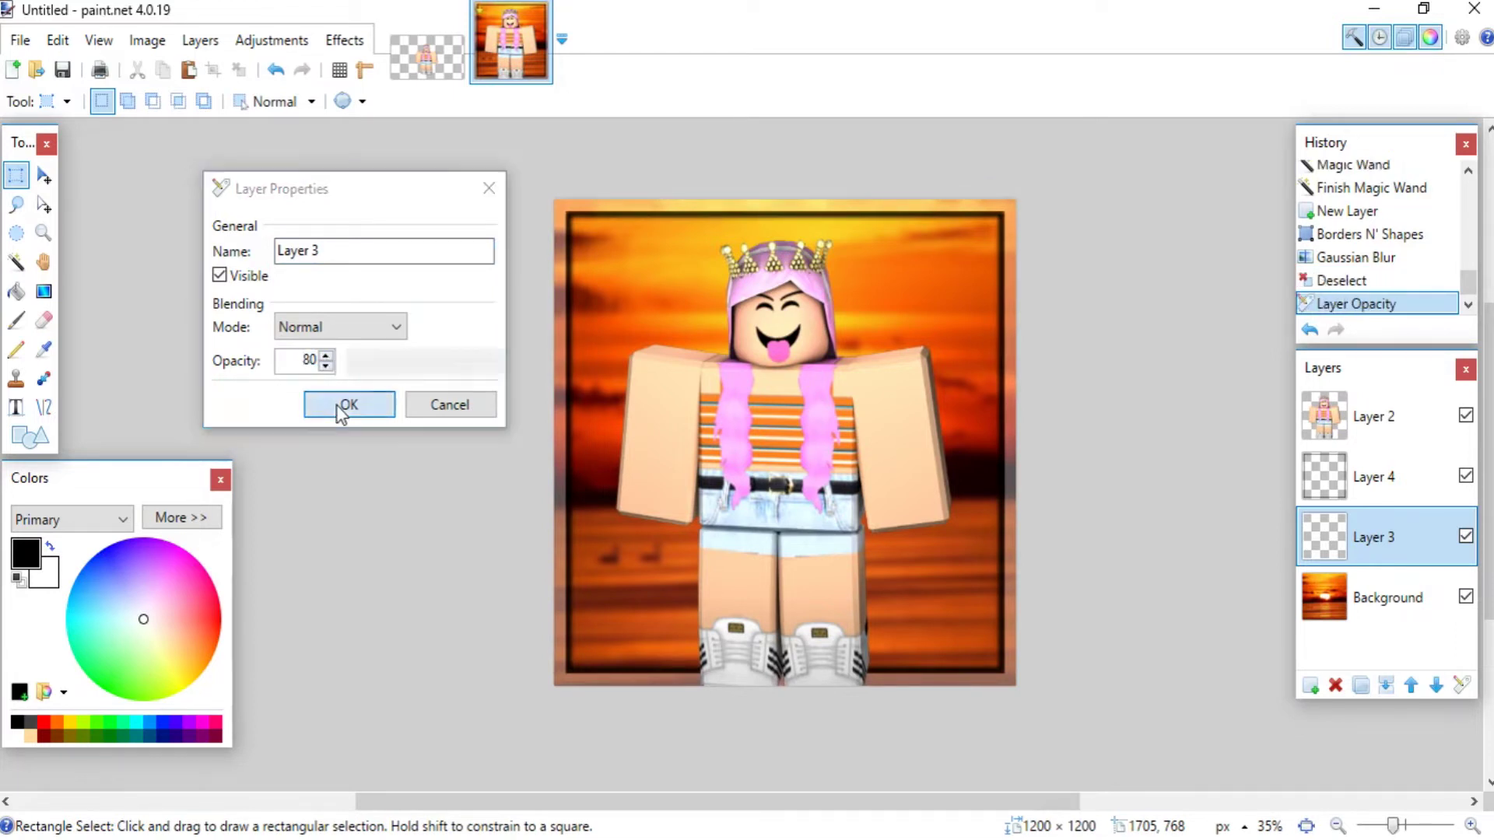
Set the opacity of the blurred black border's layer, Layer 4, to 50
left_click(1391, 488)
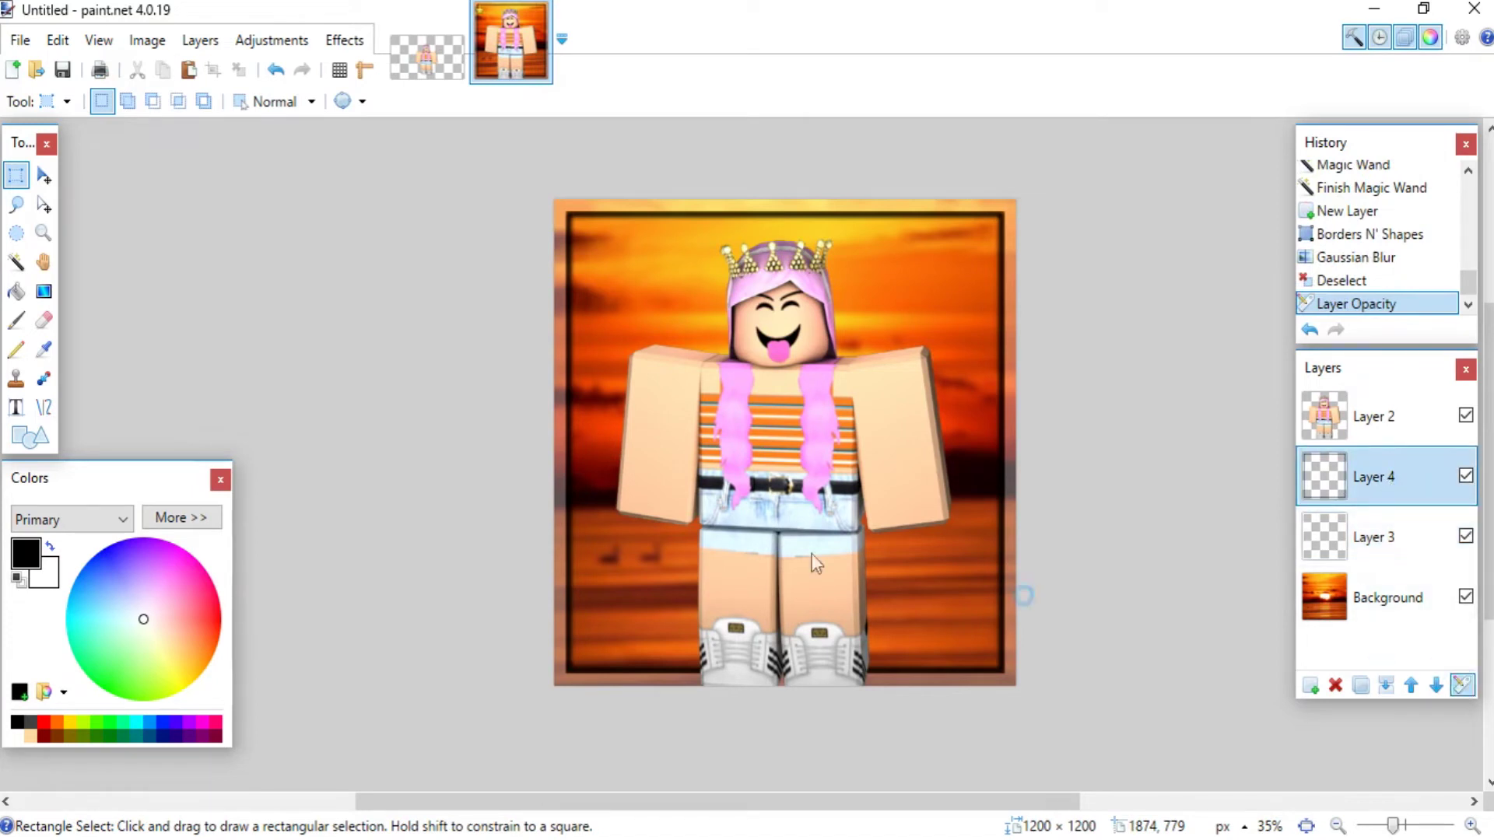
key("F4")
left_click_drag(836, 327, 399, 216)
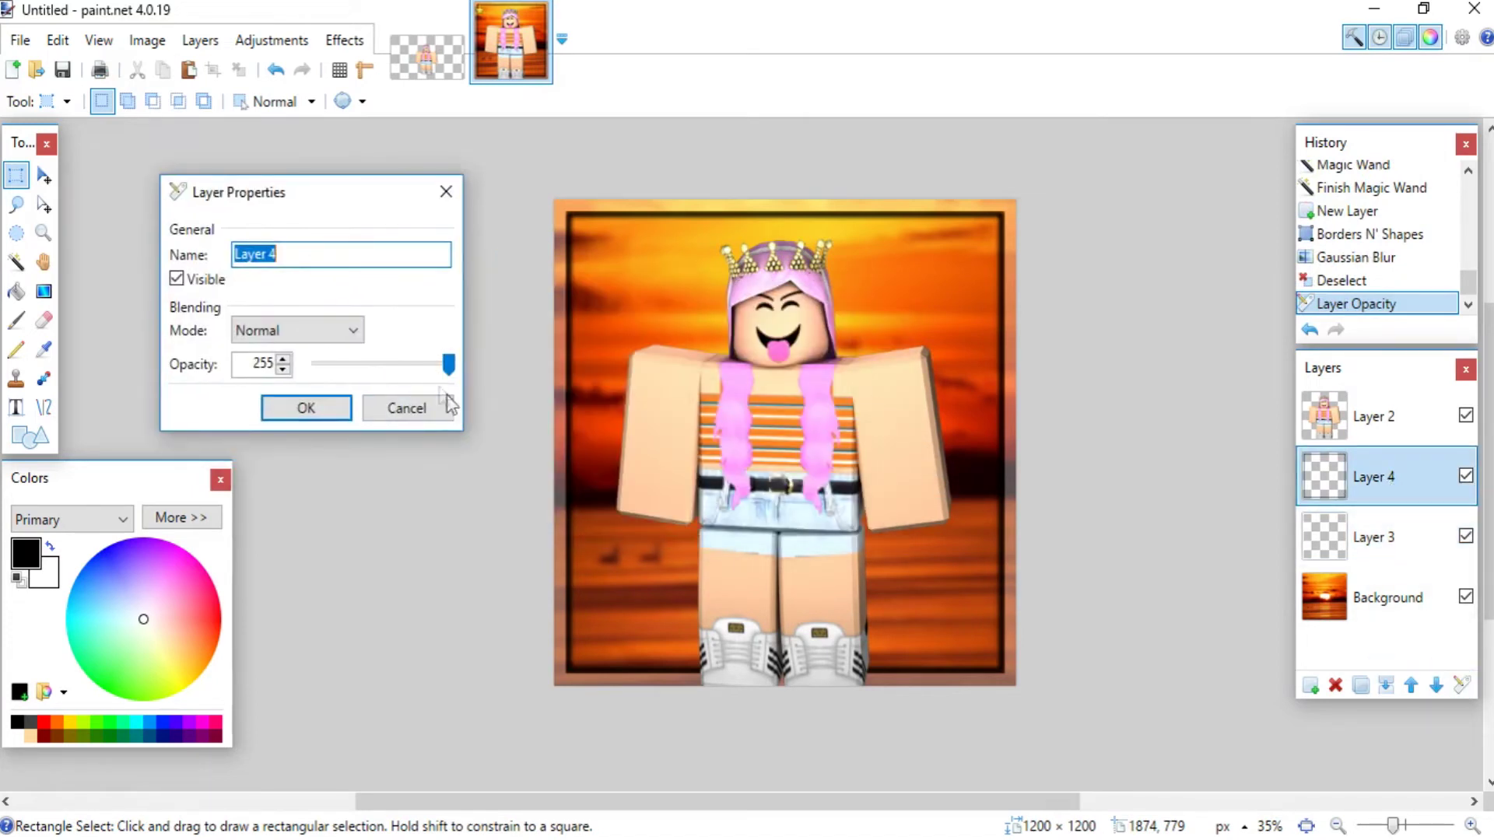
left_click_drag(448, 364, 348, 385)
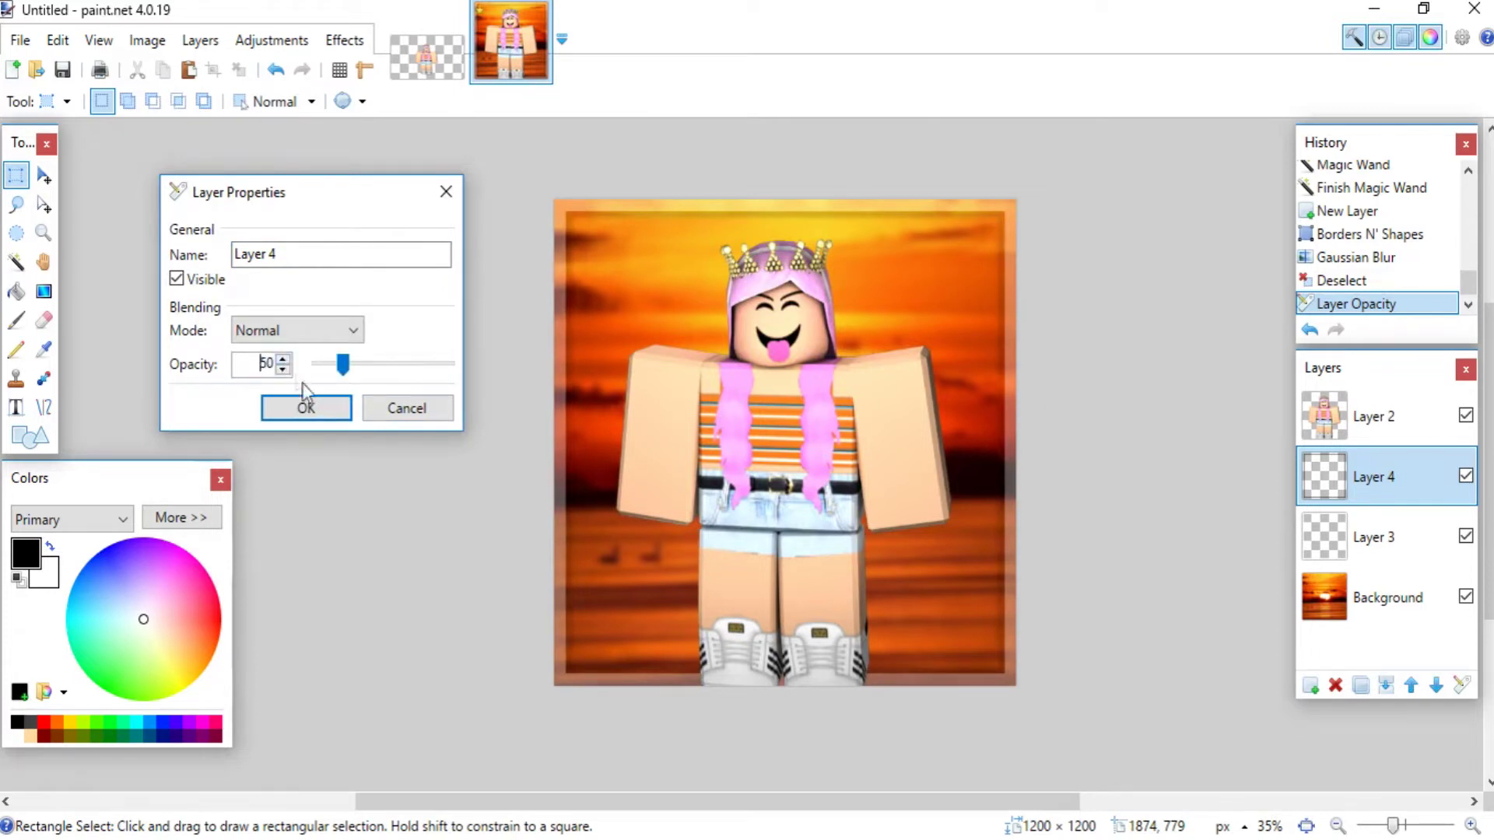
left_click(305, 408)
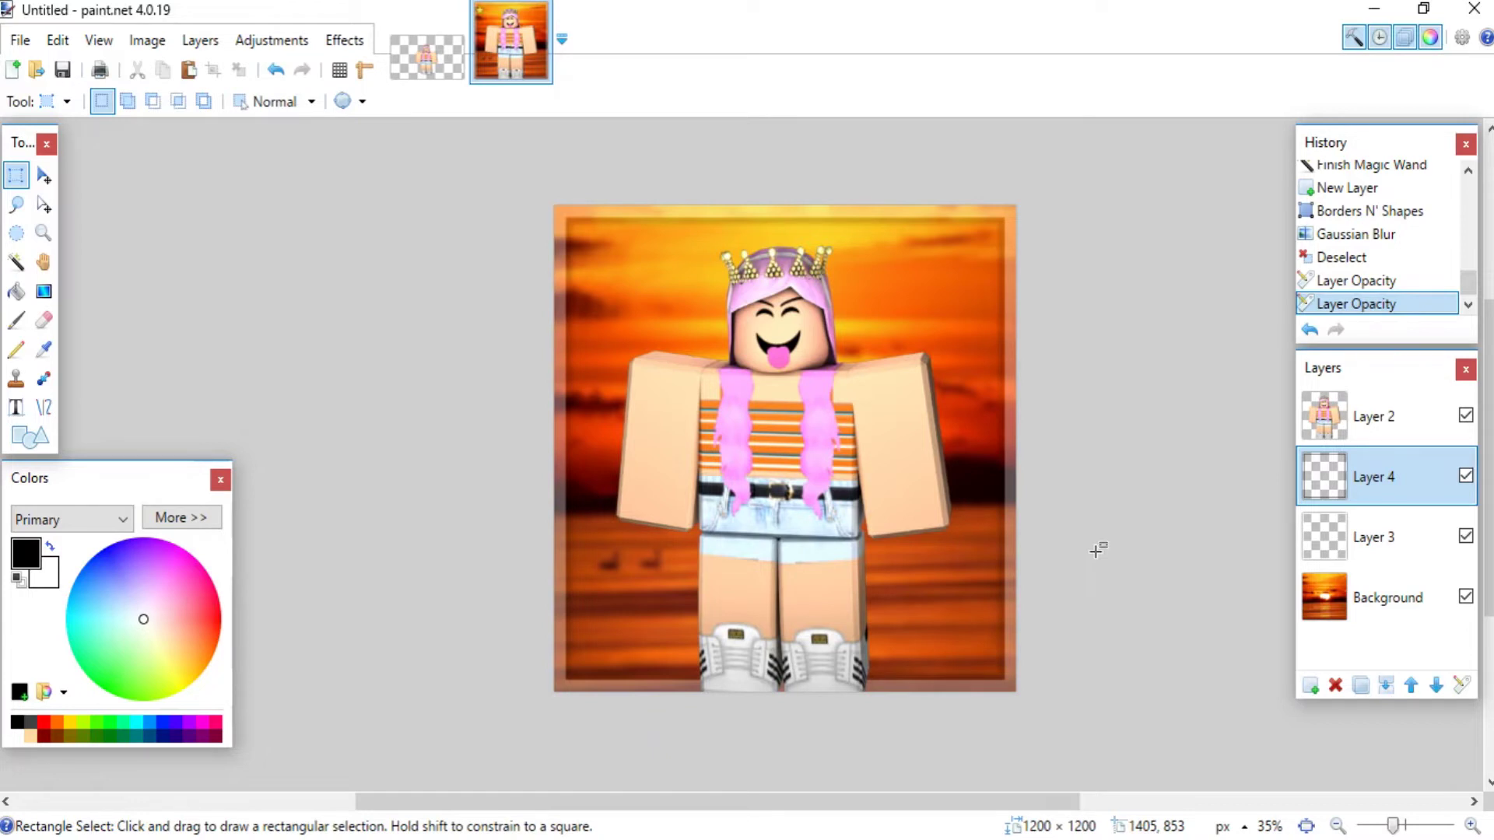
Add a layer directly above the sunset Background, and search Google Images in the browser for "seamless stars"
left_click(1362, 607)
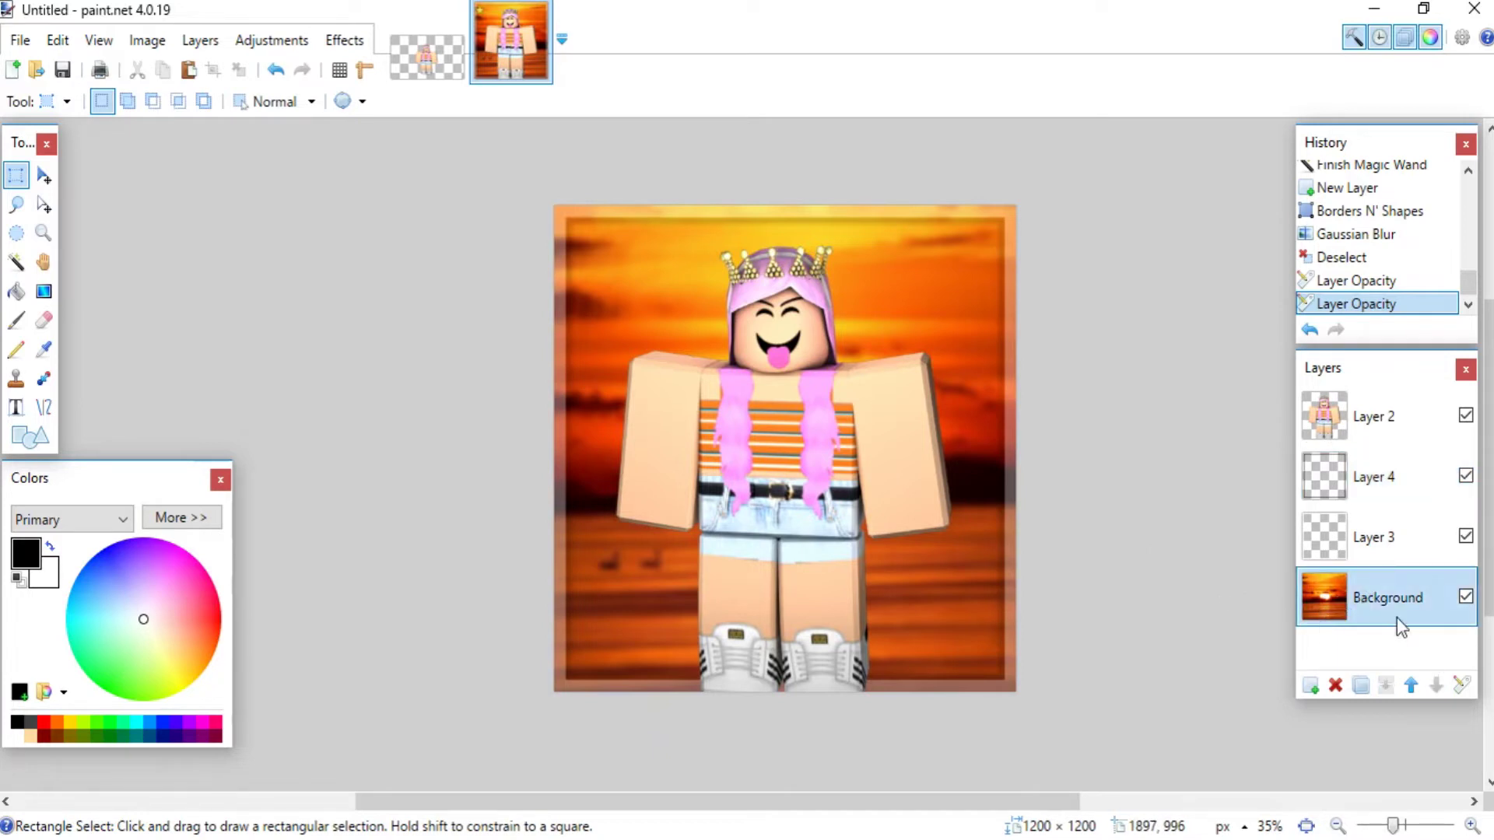
left_click(1305, 690)
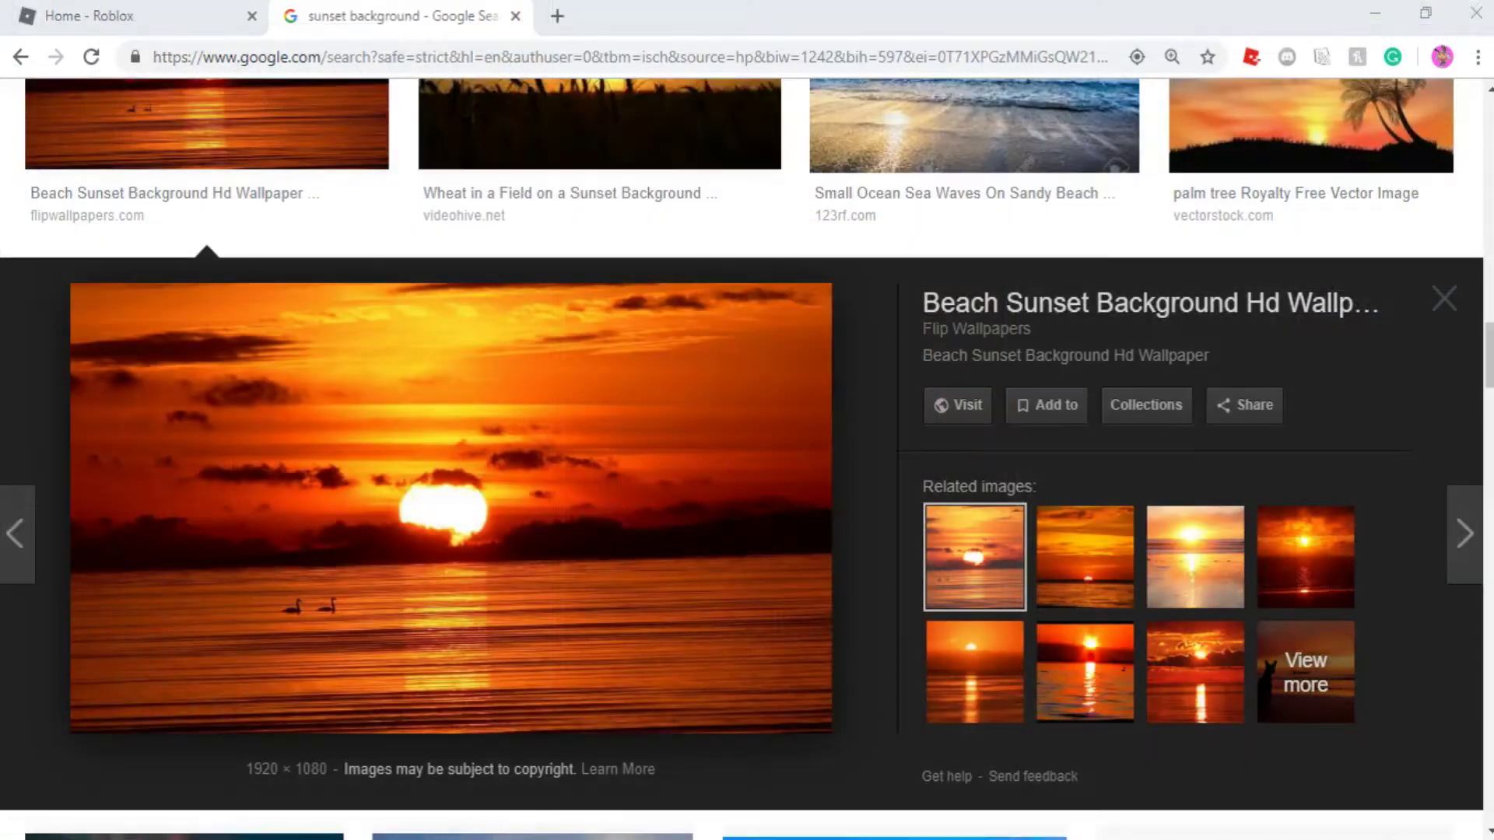
scroll(615, 508, "up", 8)
scroll(615, 507, "up", 10)
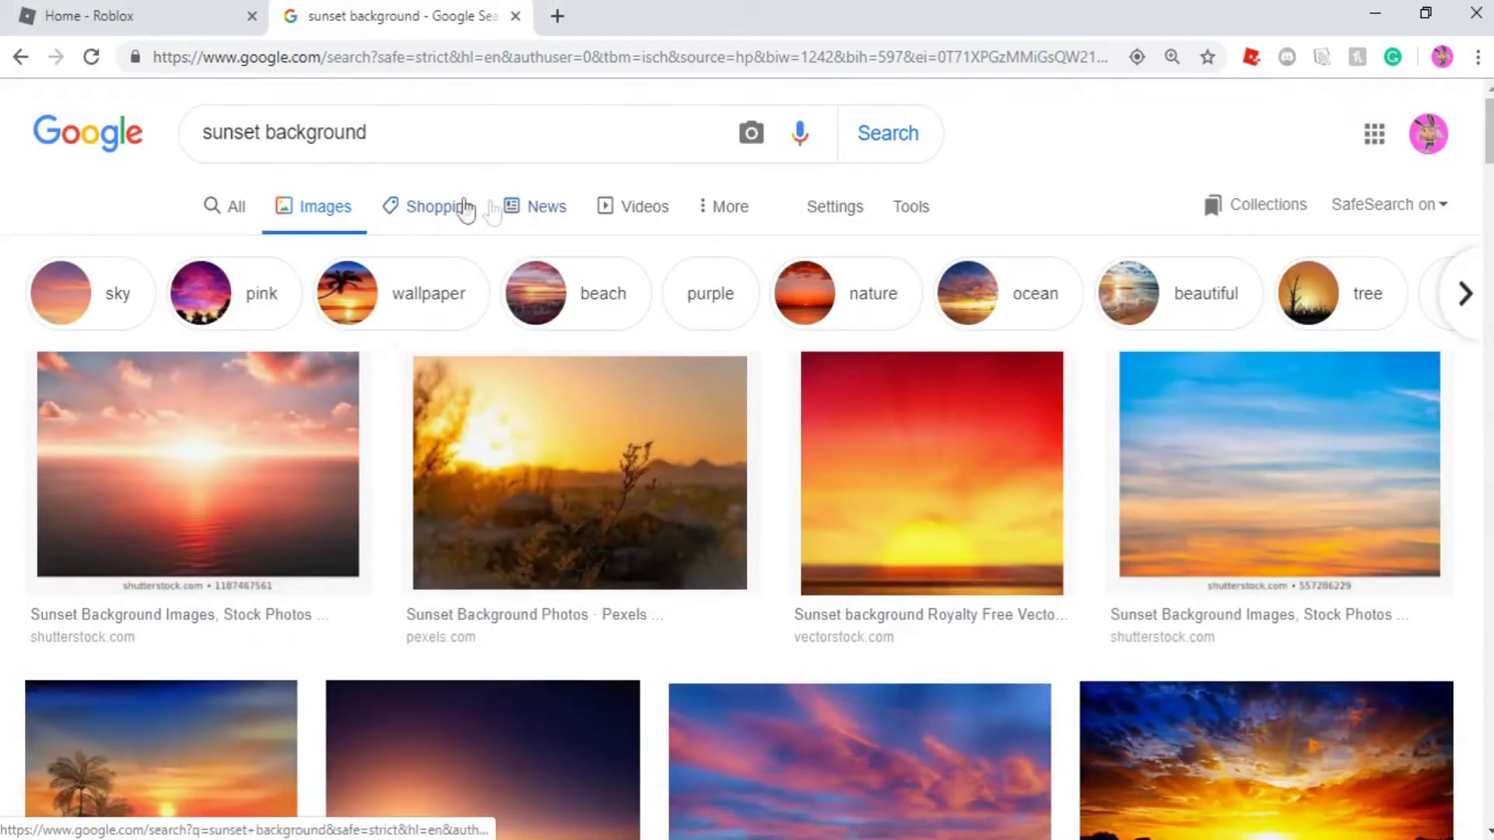
left_click_drag(412, 144, 207, 134)
type("seamless s")
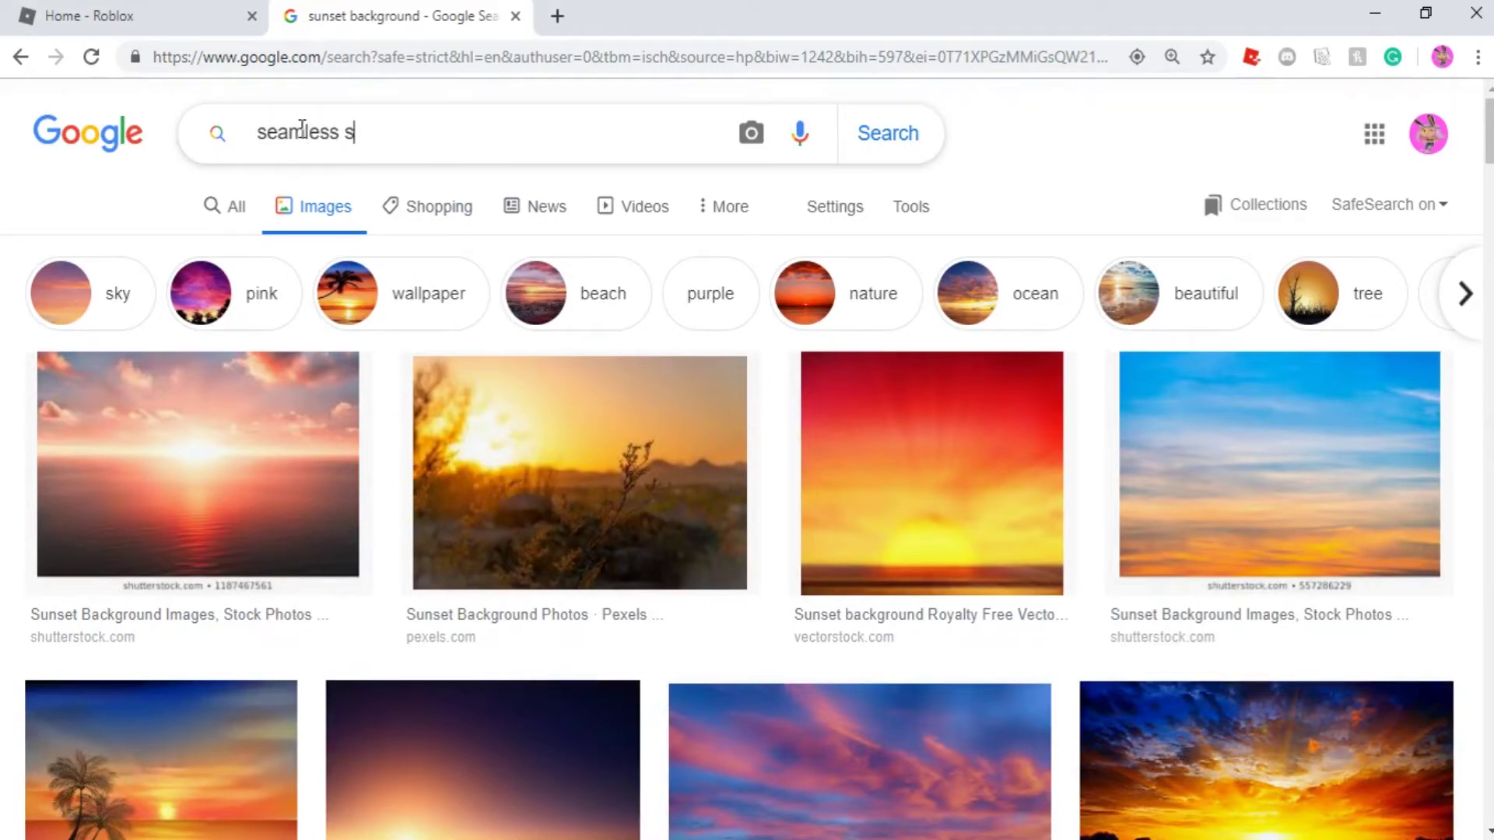
type("tars")
key("Return")
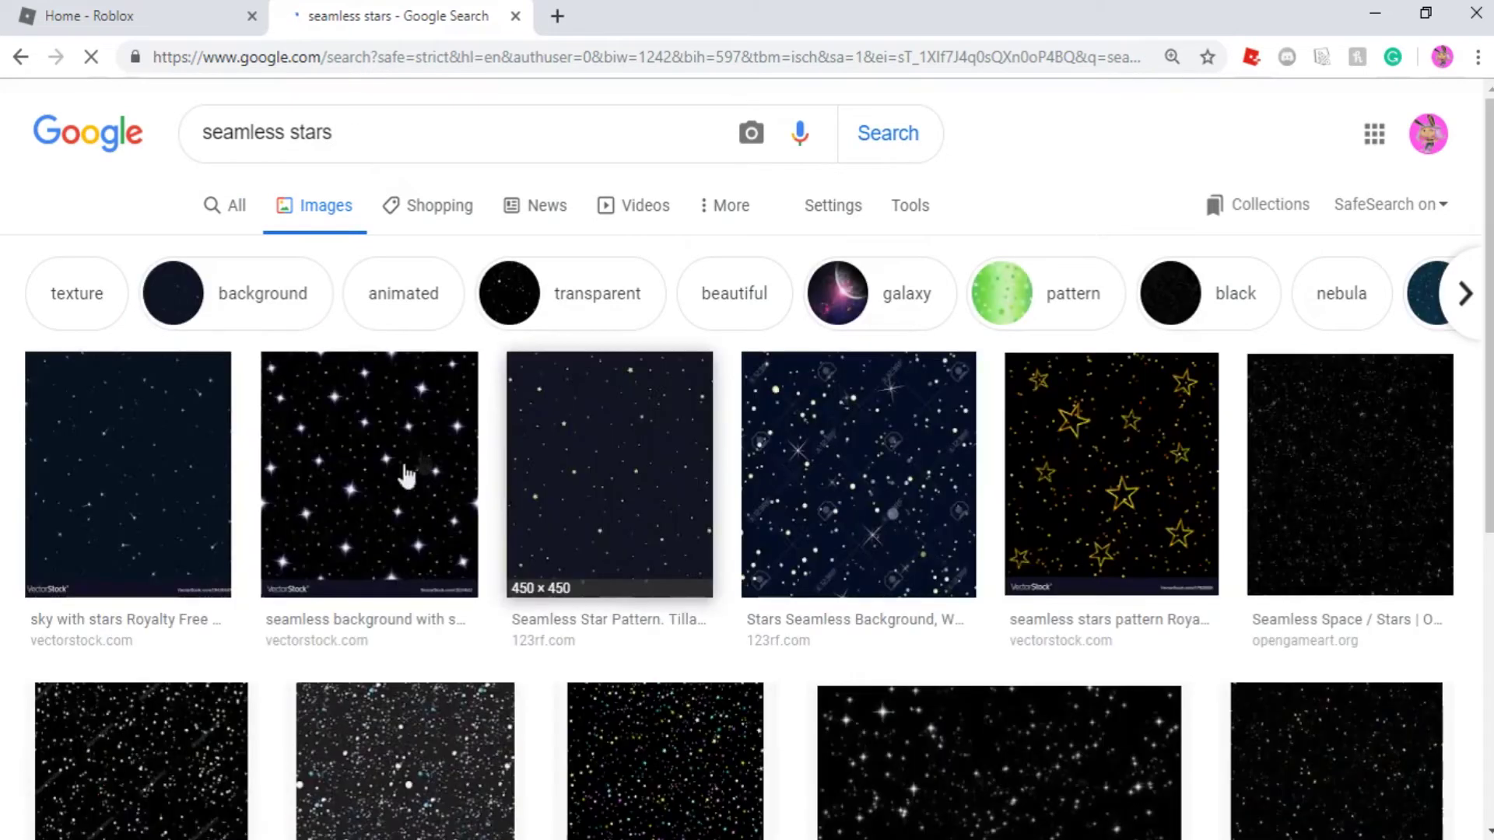
Browse the star image results and copy the 1024 × 1024 Seamless Space / Stars image from OpenGameArt
scroll(278, 502, "down", 3)
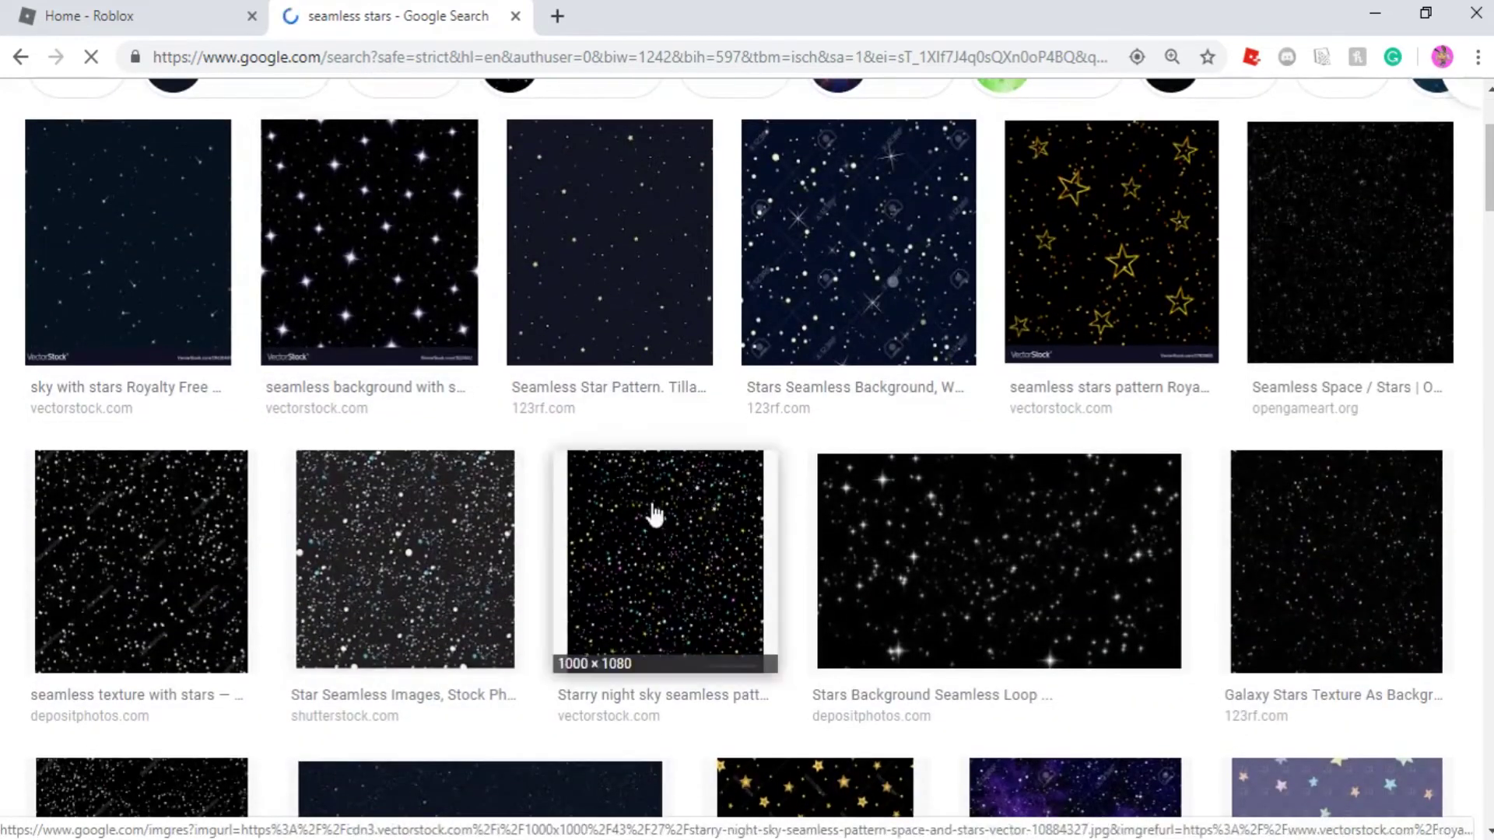
scroll(433, 507, "down", 4)
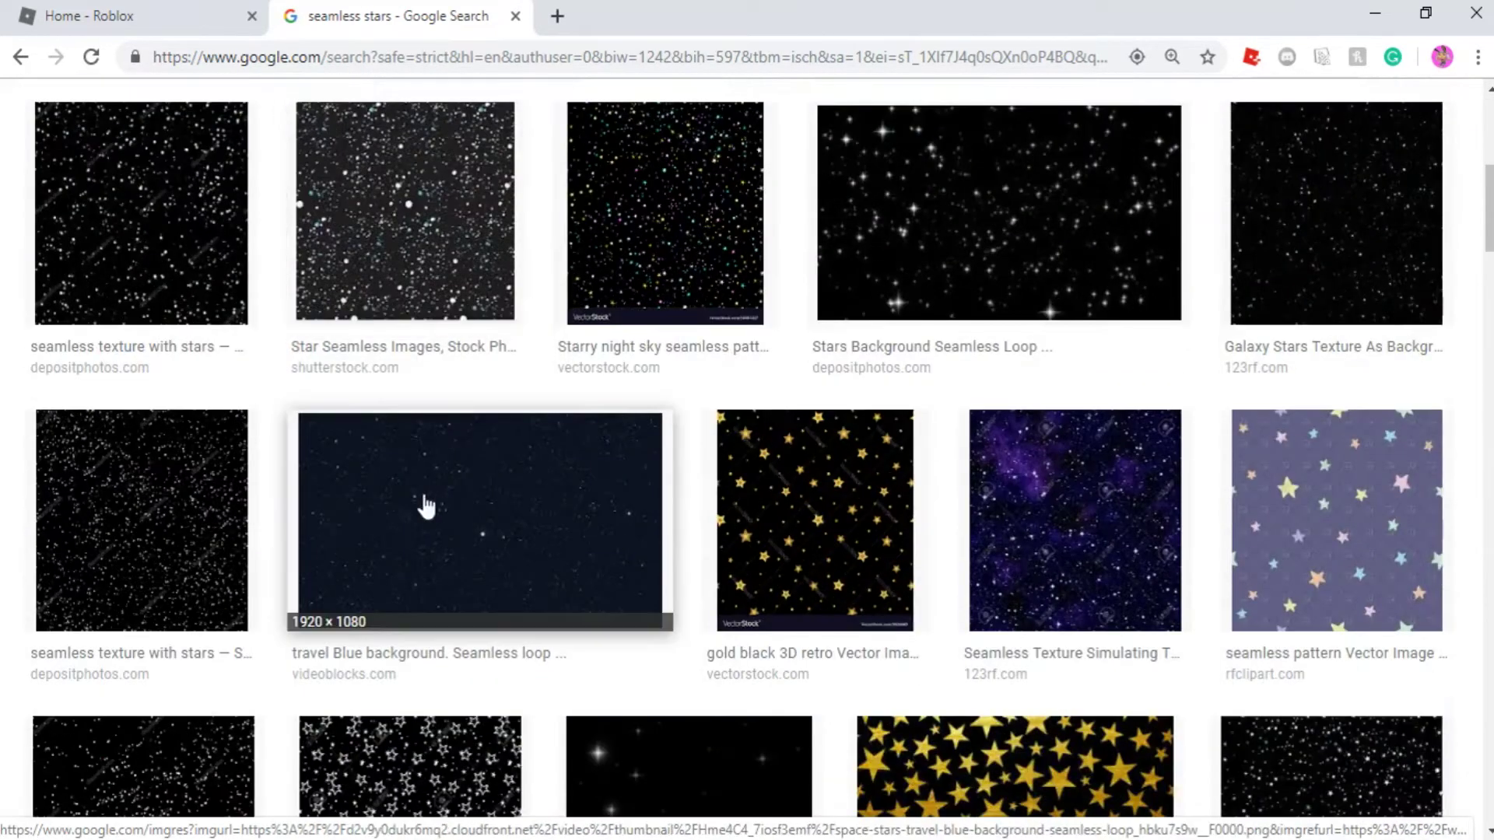
scroll(366, 510, "down", 4)
scroll(1084, 574, "up", 8)
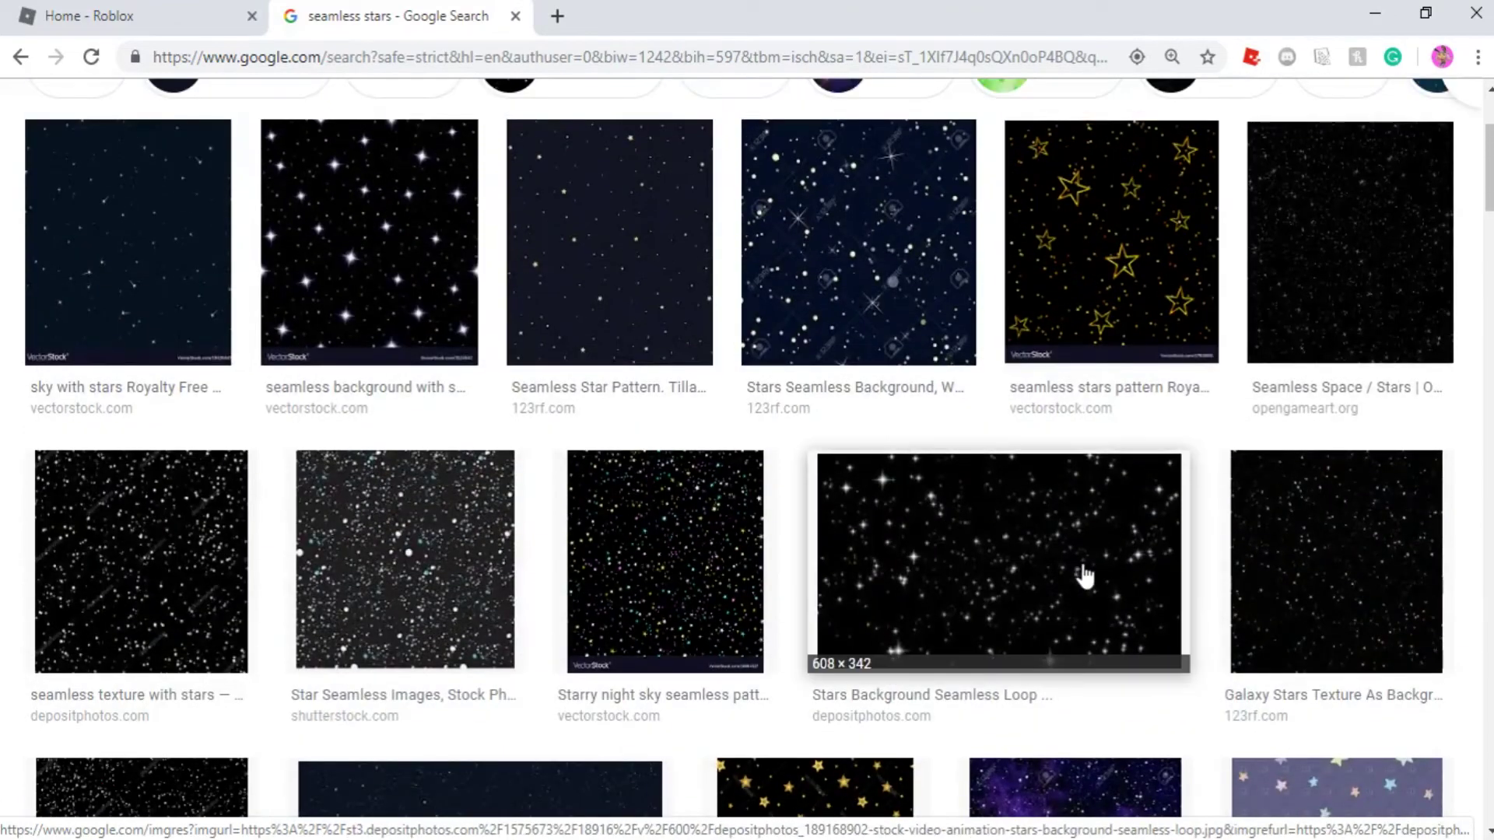
left_click(1066, 577)
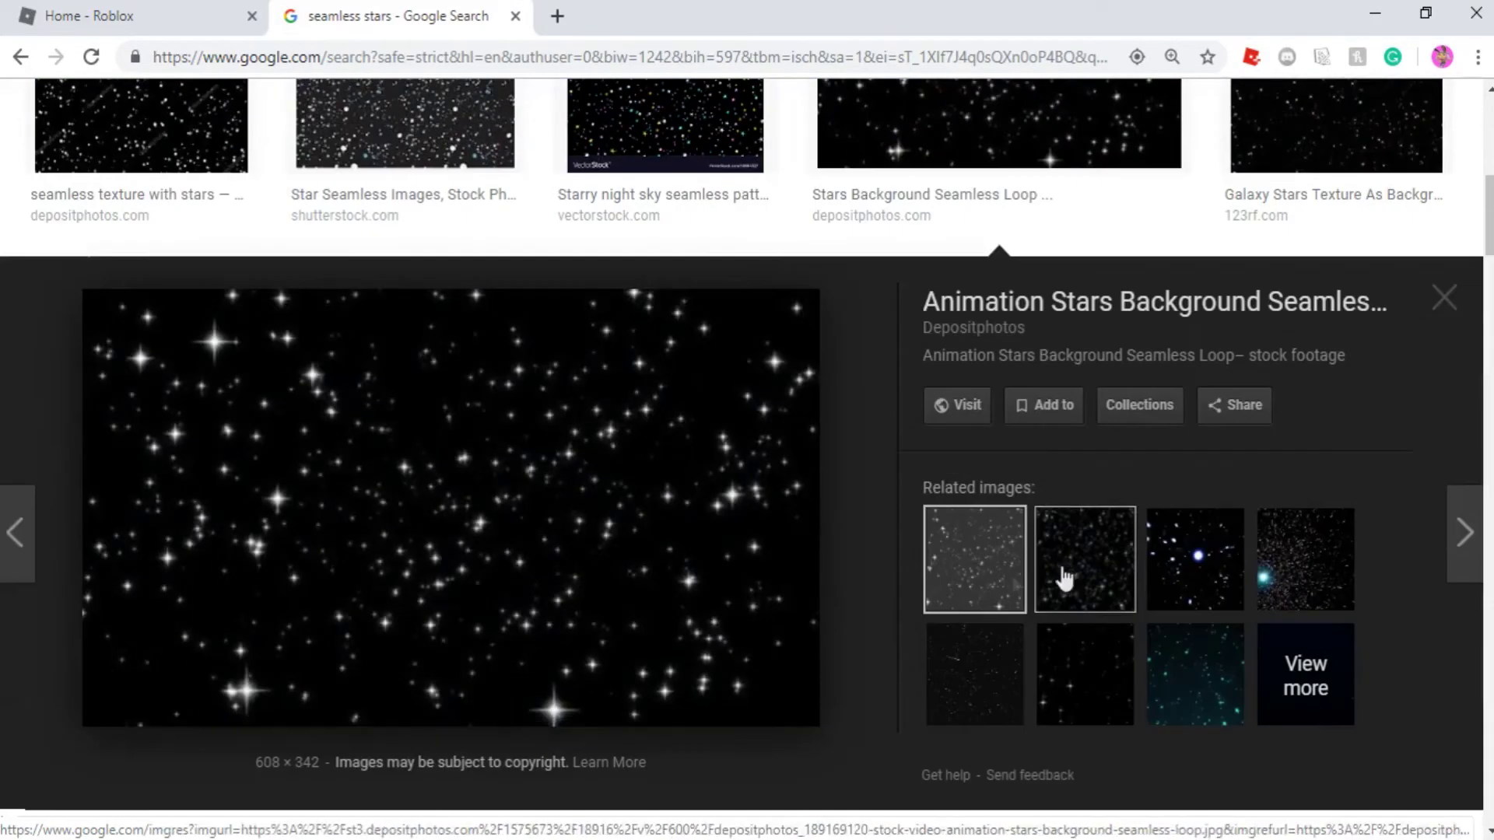
scroll(910, 550, "up", 5)
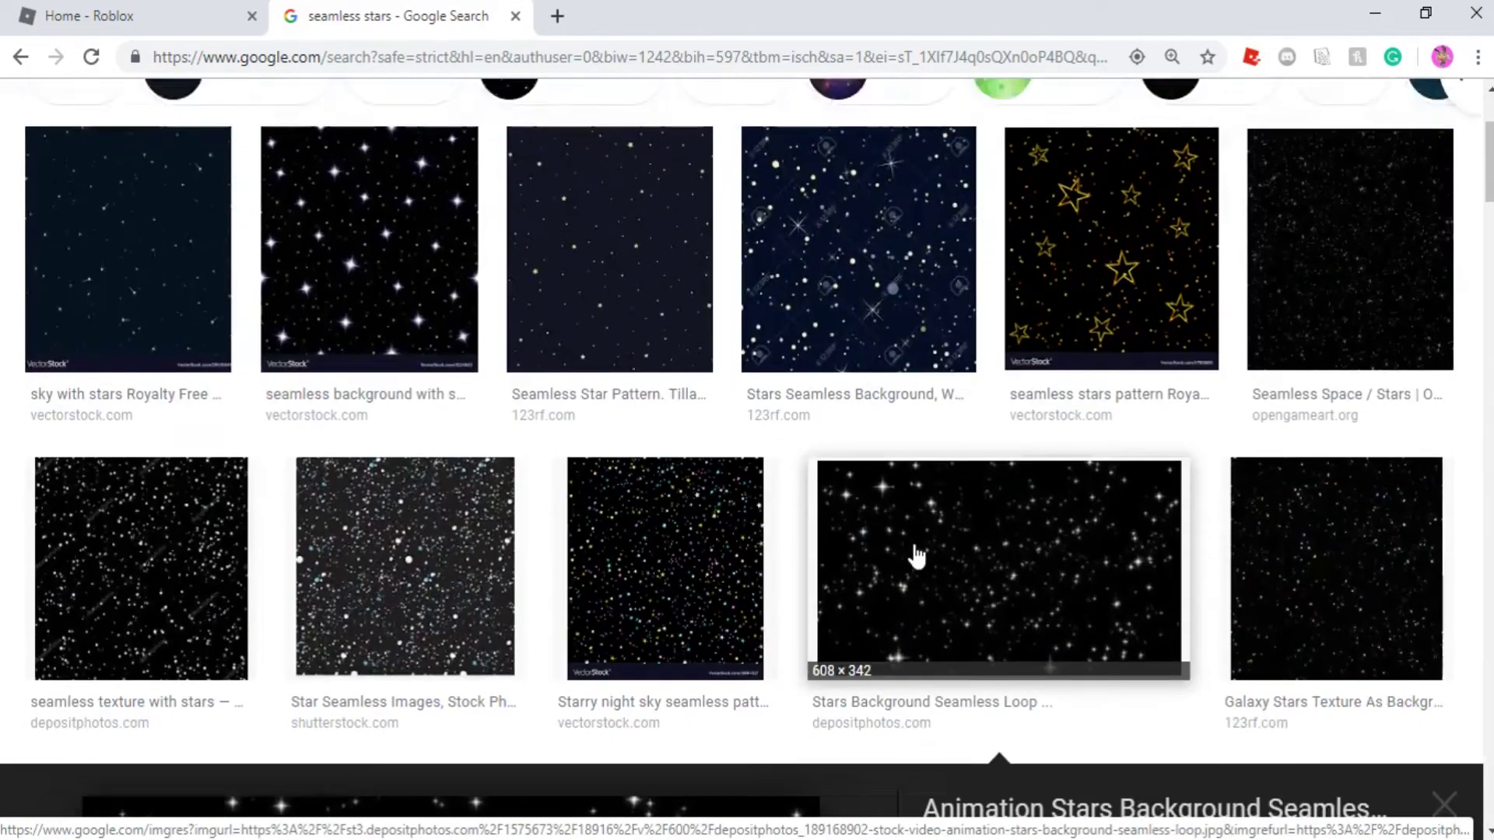
scroll(911, 550, "up", 4)
left_click(1361, 498)
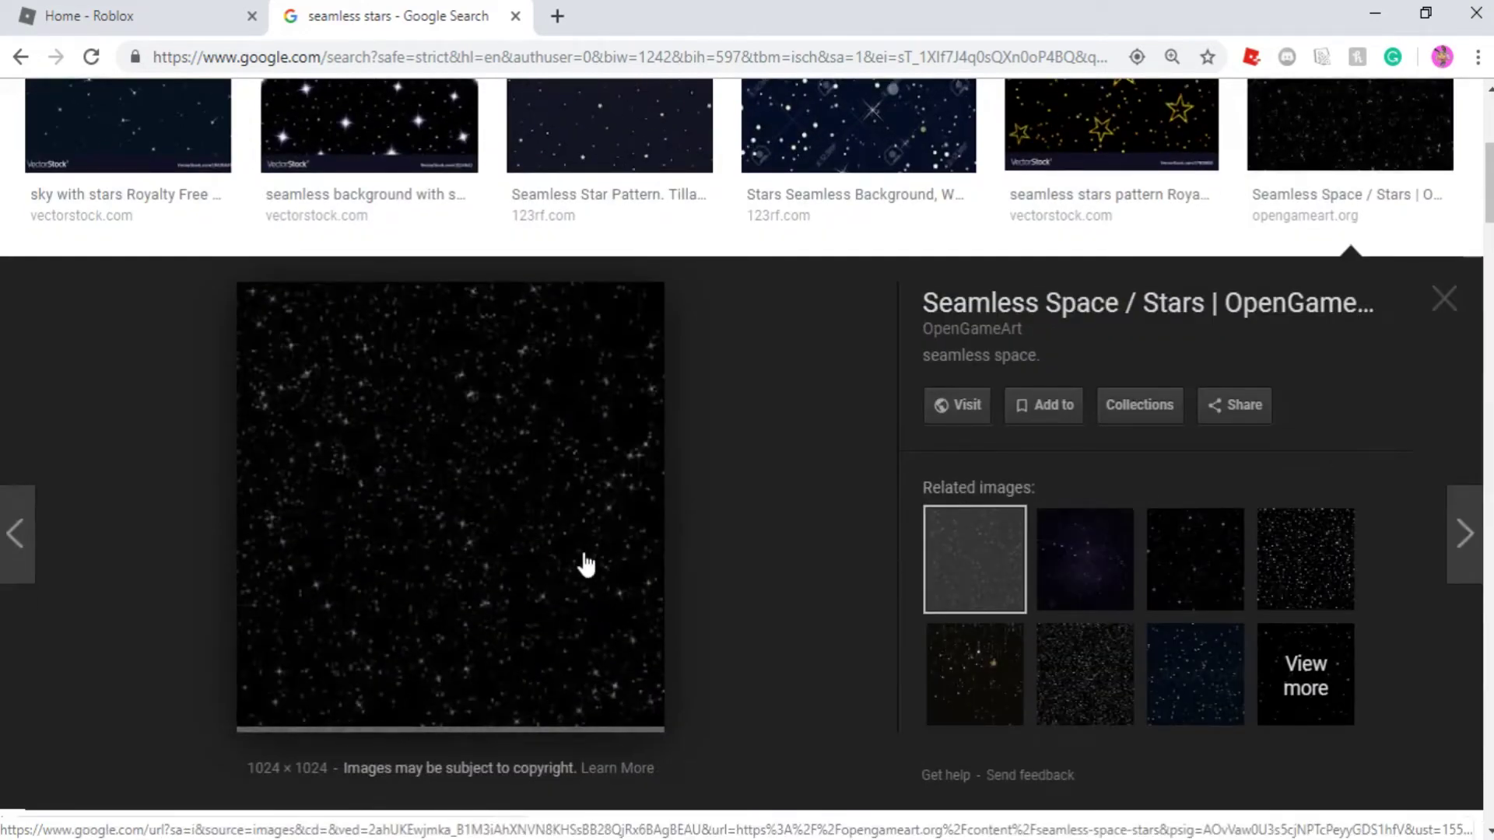
right_click(519, 608)
left_click(576, 491)
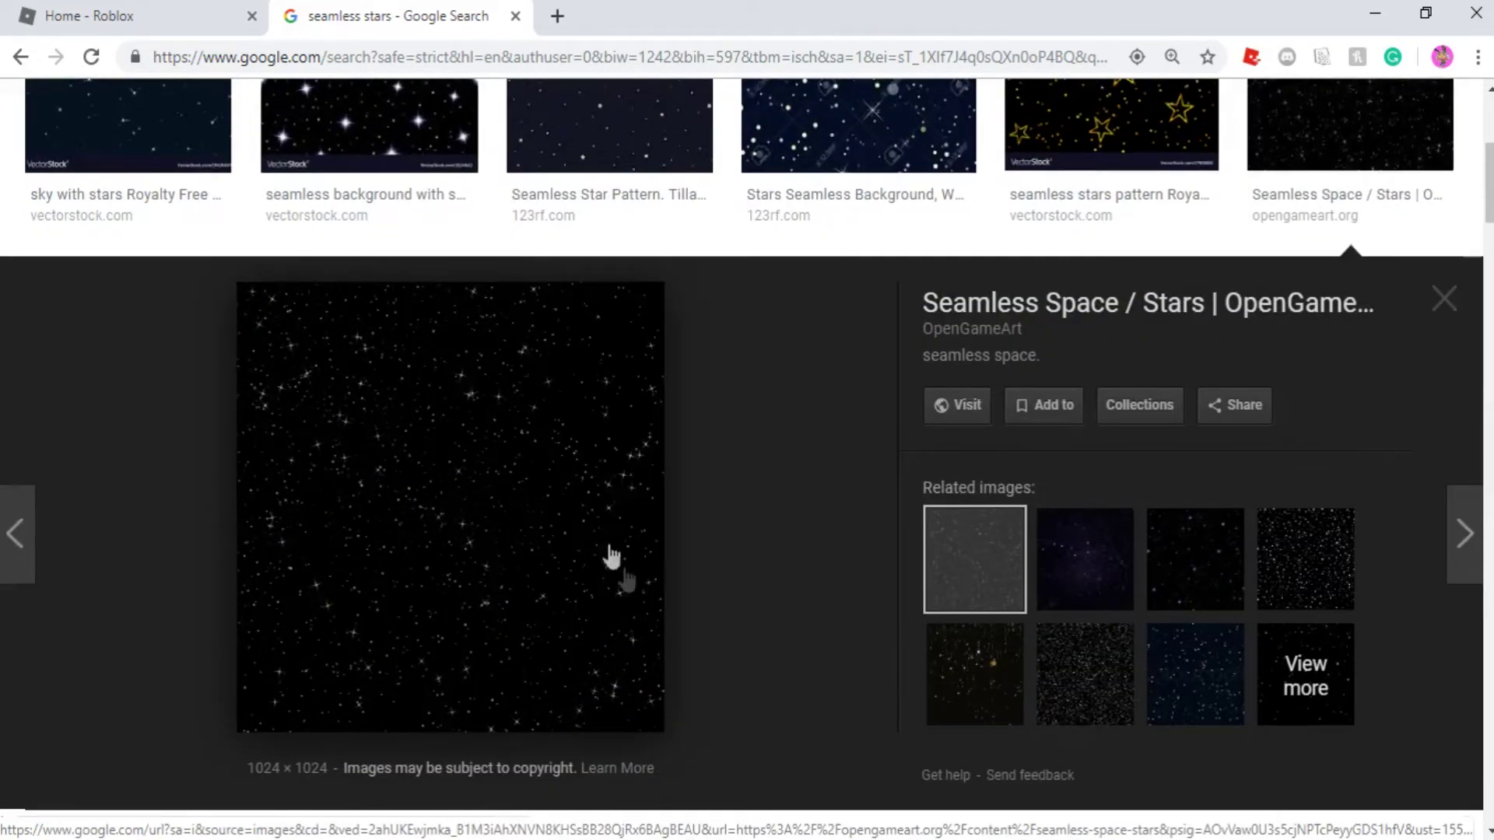
Switch to paint.net, paste the copied star image into Layer 5, enlarge and reposition it to cover the whole canvas, and deselect
mouse_move(621, 836)
left_click(735, 766)
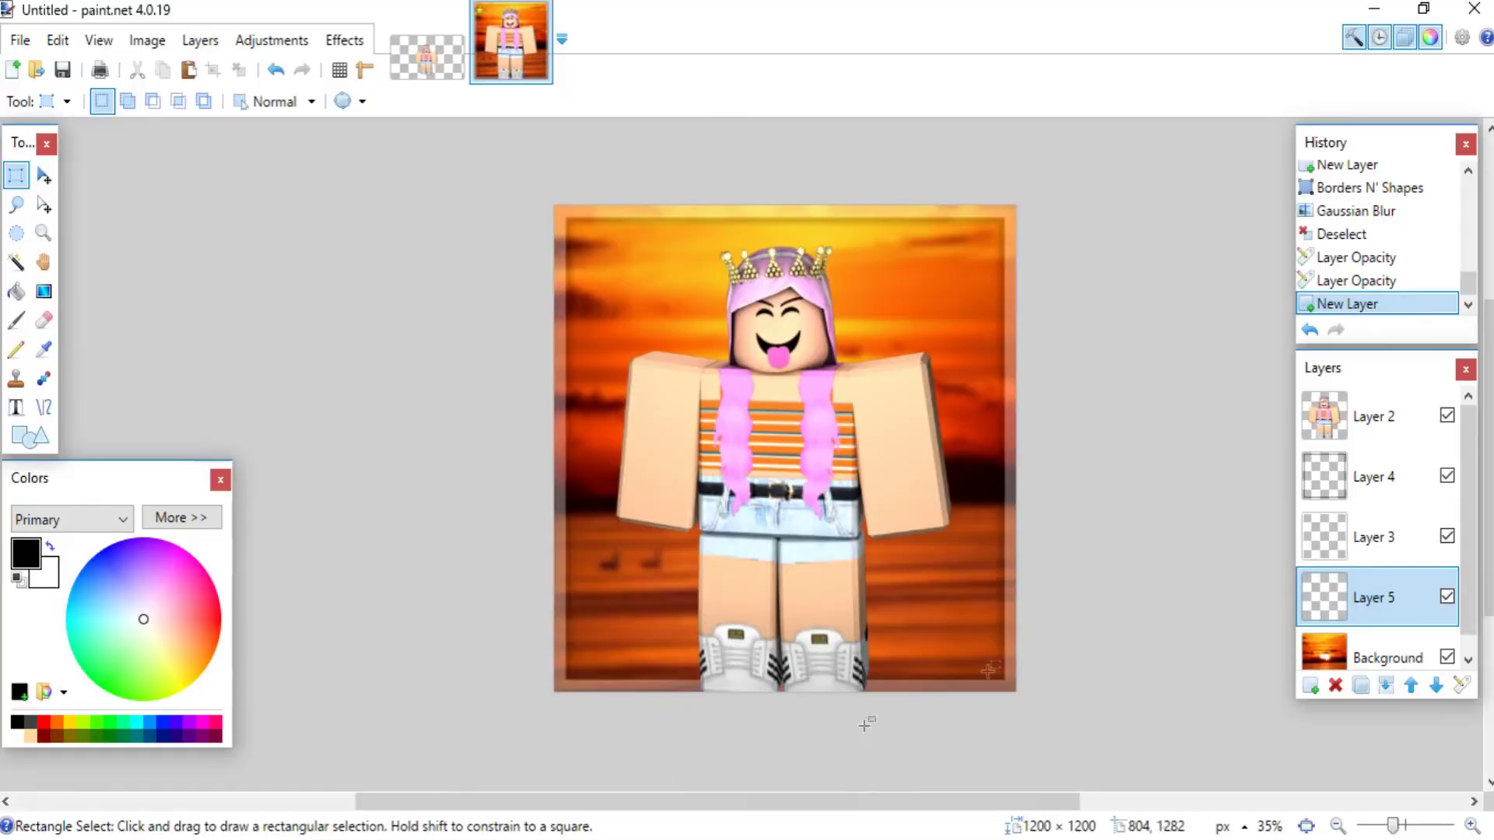
key("ctrl+v")
left_click_drag(750, 623, 787, 686)
left_click_drag(817, 609, 884, 600)
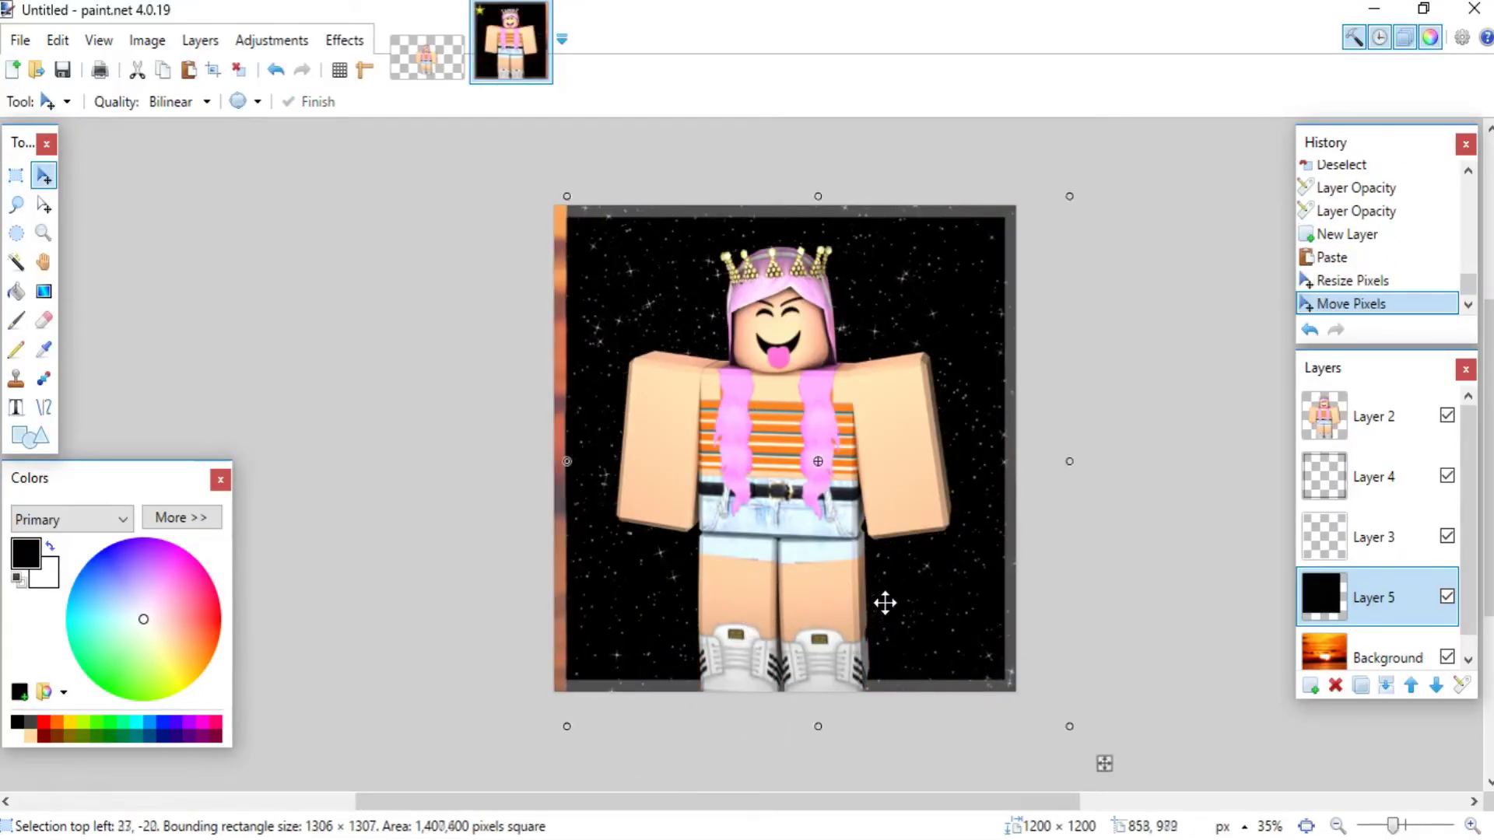
left_click_drag(821, 726, 855, 761)
left_click_drag(1103, 794, 1100, 777)
key("s")
key("ctrl+d")
key("F4")
left_click(747, 522)
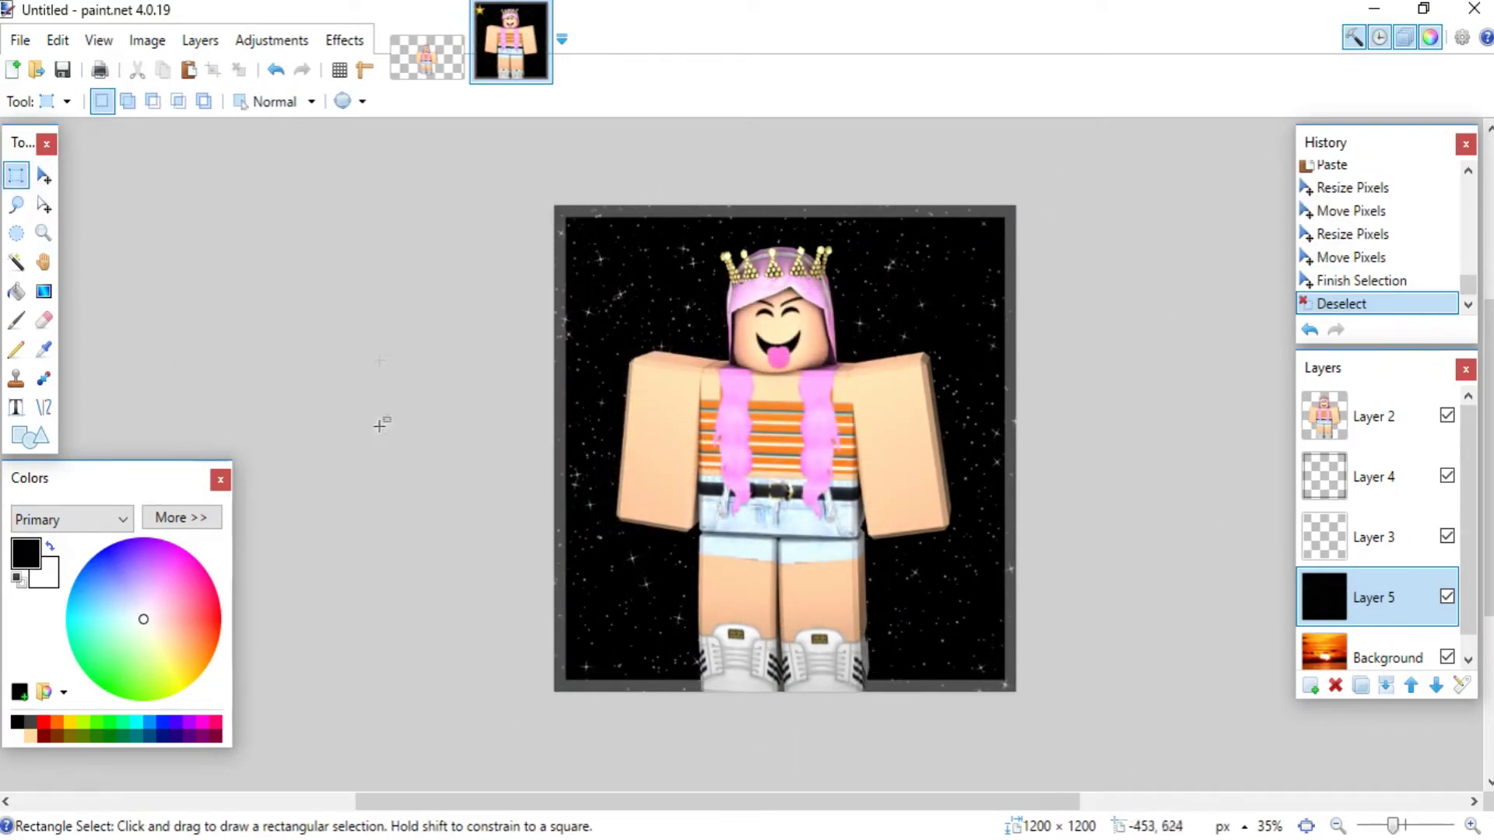
Set the blending mode of the star image's layer, Layer 5, to Additive
left_click(1461, 692)
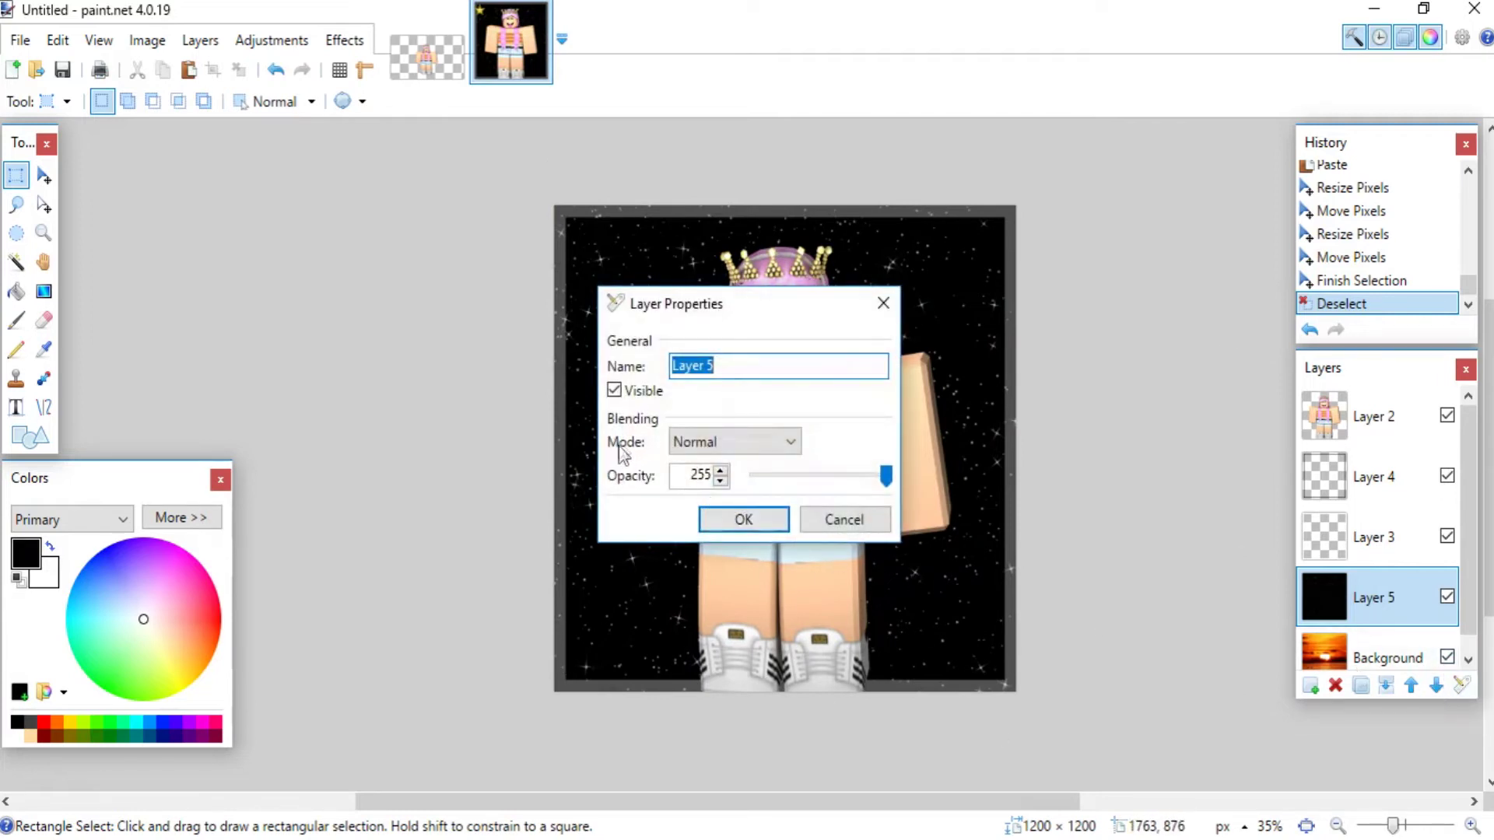
left_click(747, 447)
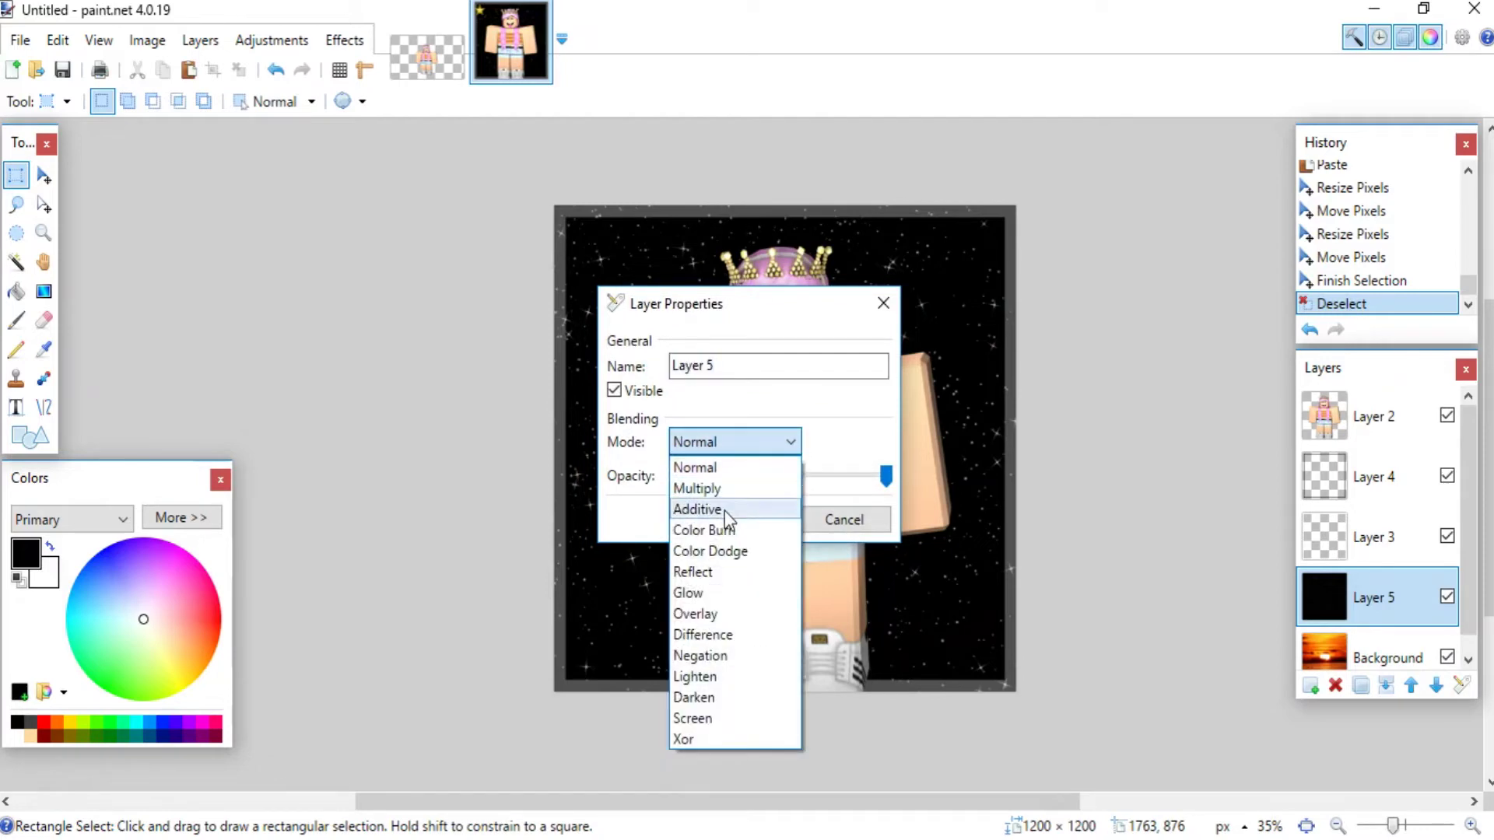
left_click(725, 510)
left_click_drag(777, 315, 363, 210)
mouse_move(482, 360)
left_mouse_down()
mouse_move(403, 360)
mouse_move(489, 358)
left_mouse_up()
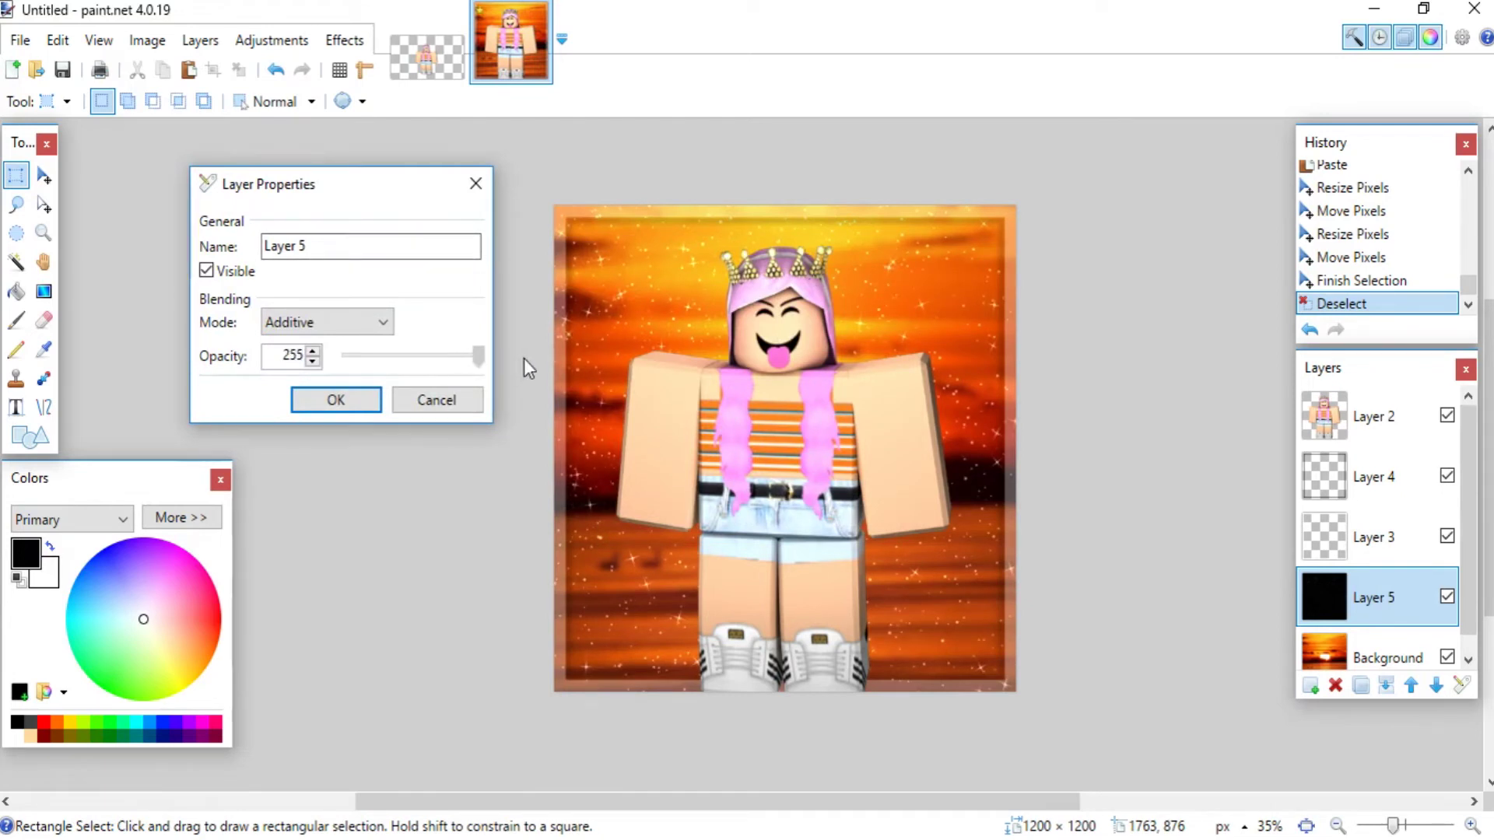
Lower the opacity of the star layer to 120 and apply the layer properties
left_click_drag(479, 356, 409, 384)
left_click(305, 357)
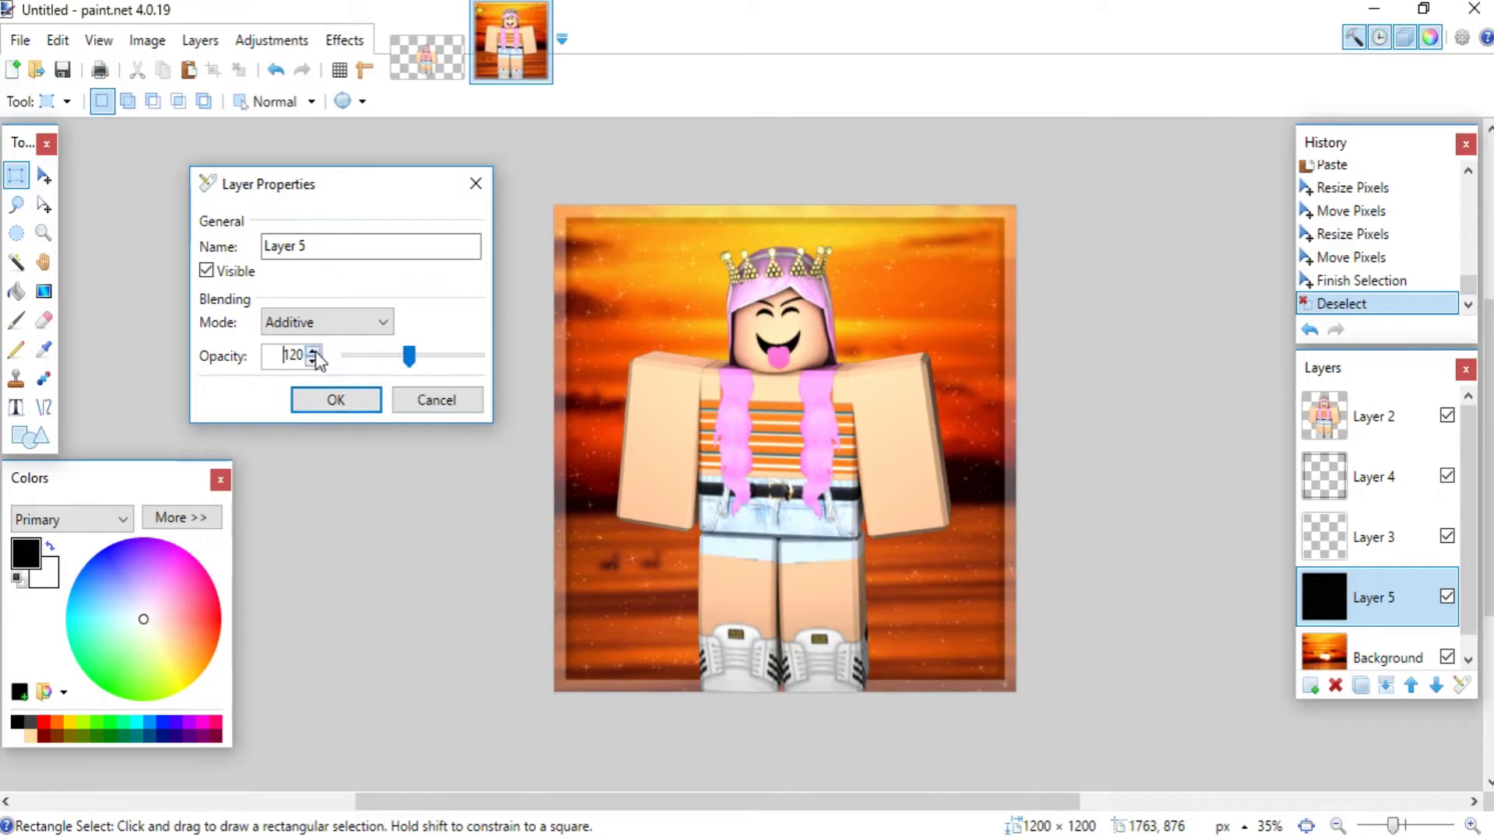
left_click(335, 400)
Add a layer above the avatar's Layer 2 and place the white text "Sugtastic" over the avatar
scroll(976, 447, "down", 2)
scroll(977, 447, "up", 1)
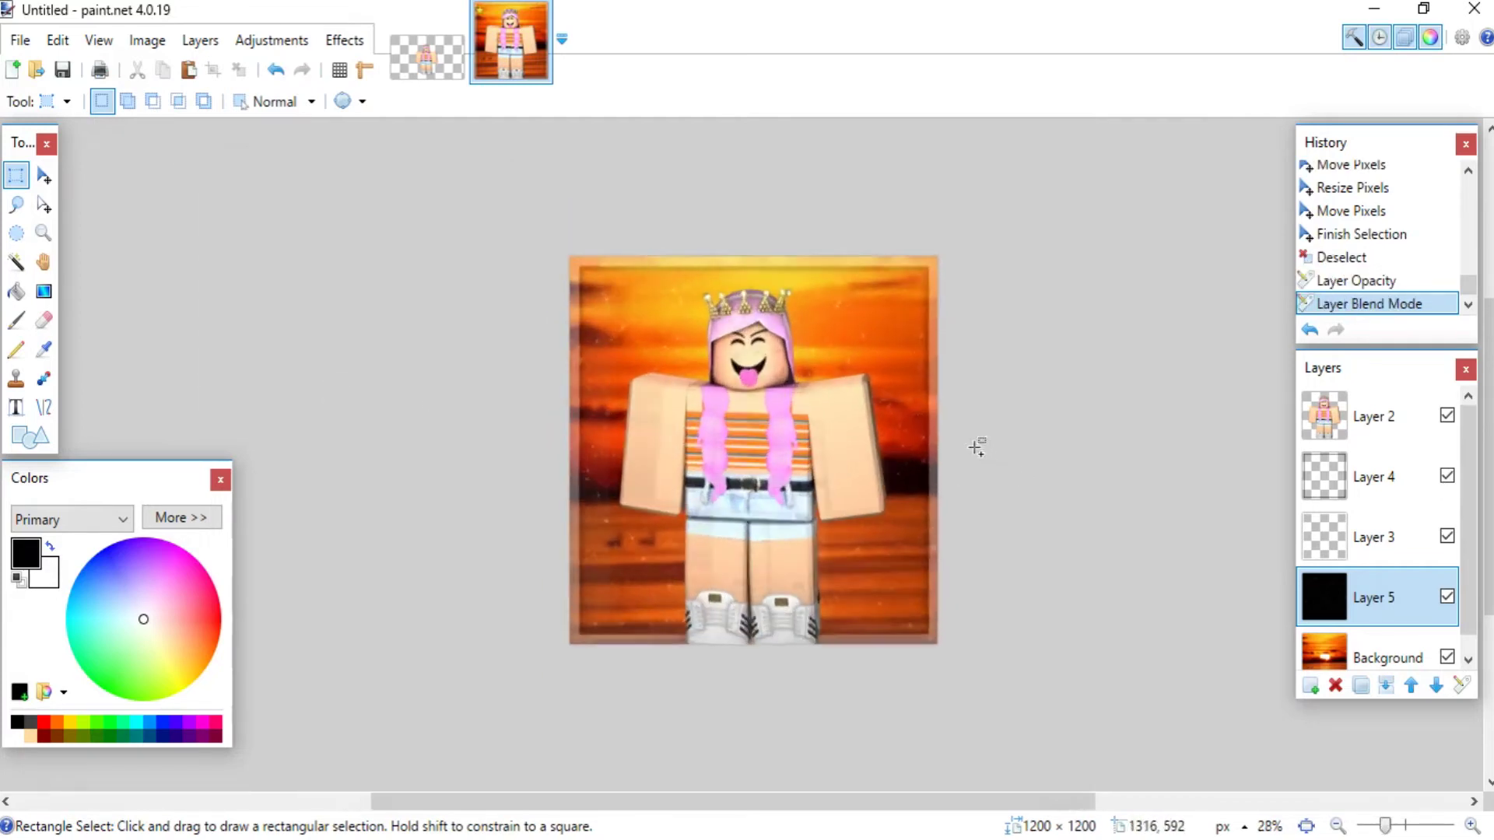
scroll(976, 447, "up", 2)
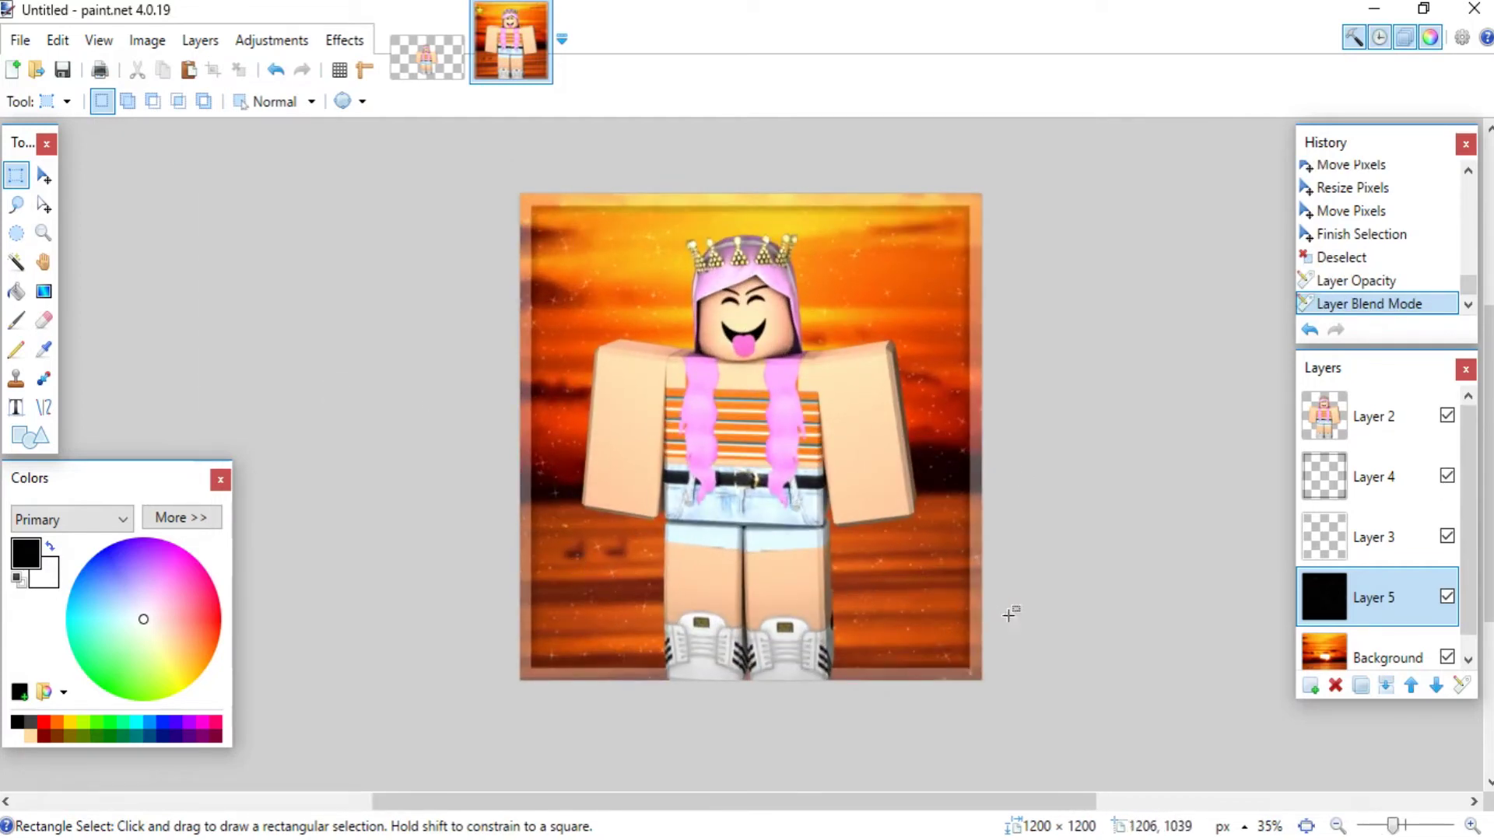
scroll(1488, 420, "up", 1)
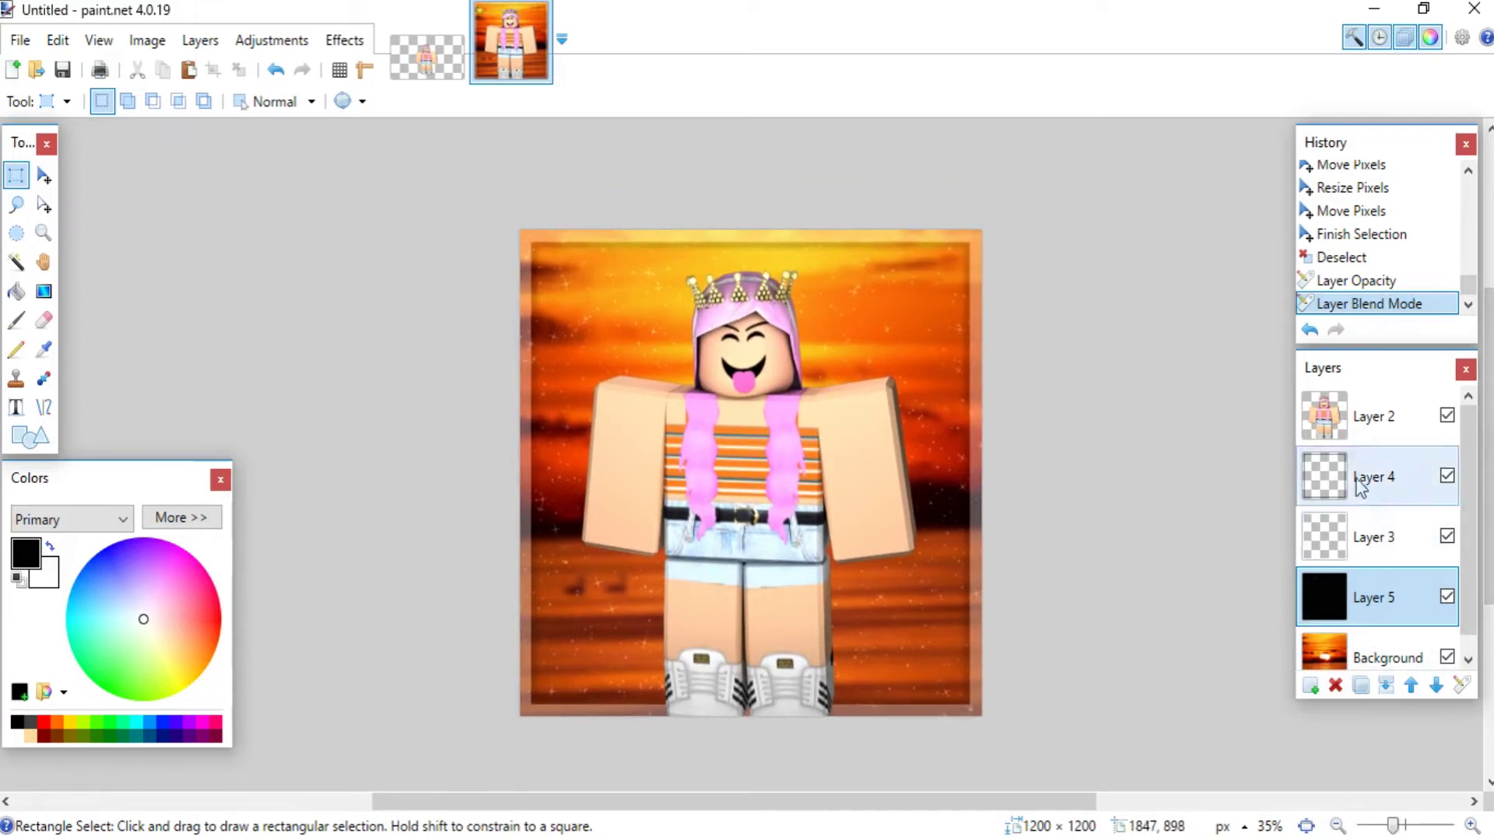
left_click(1364, 437)
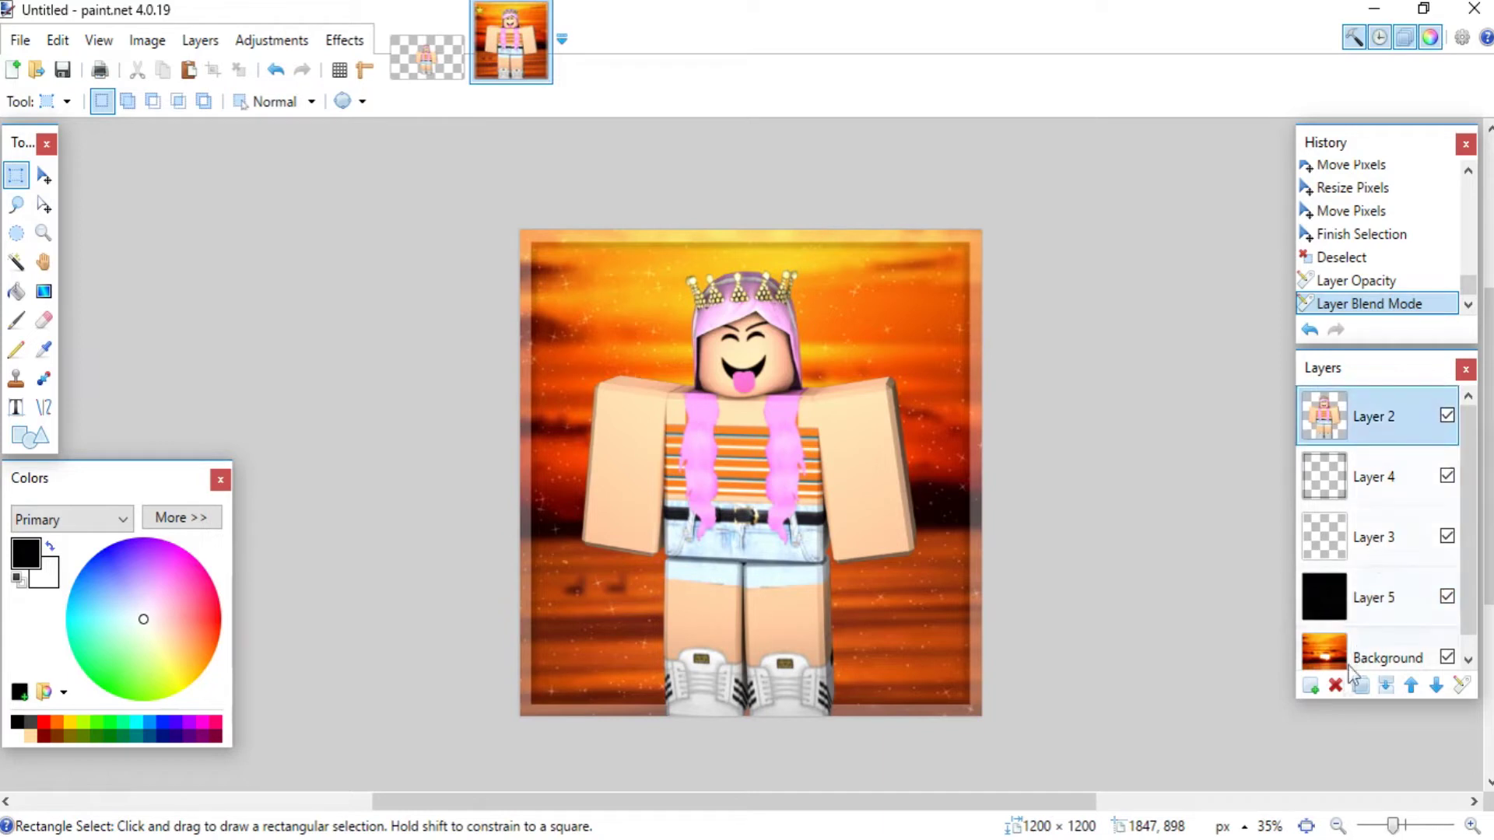
left_click(1309, 683)
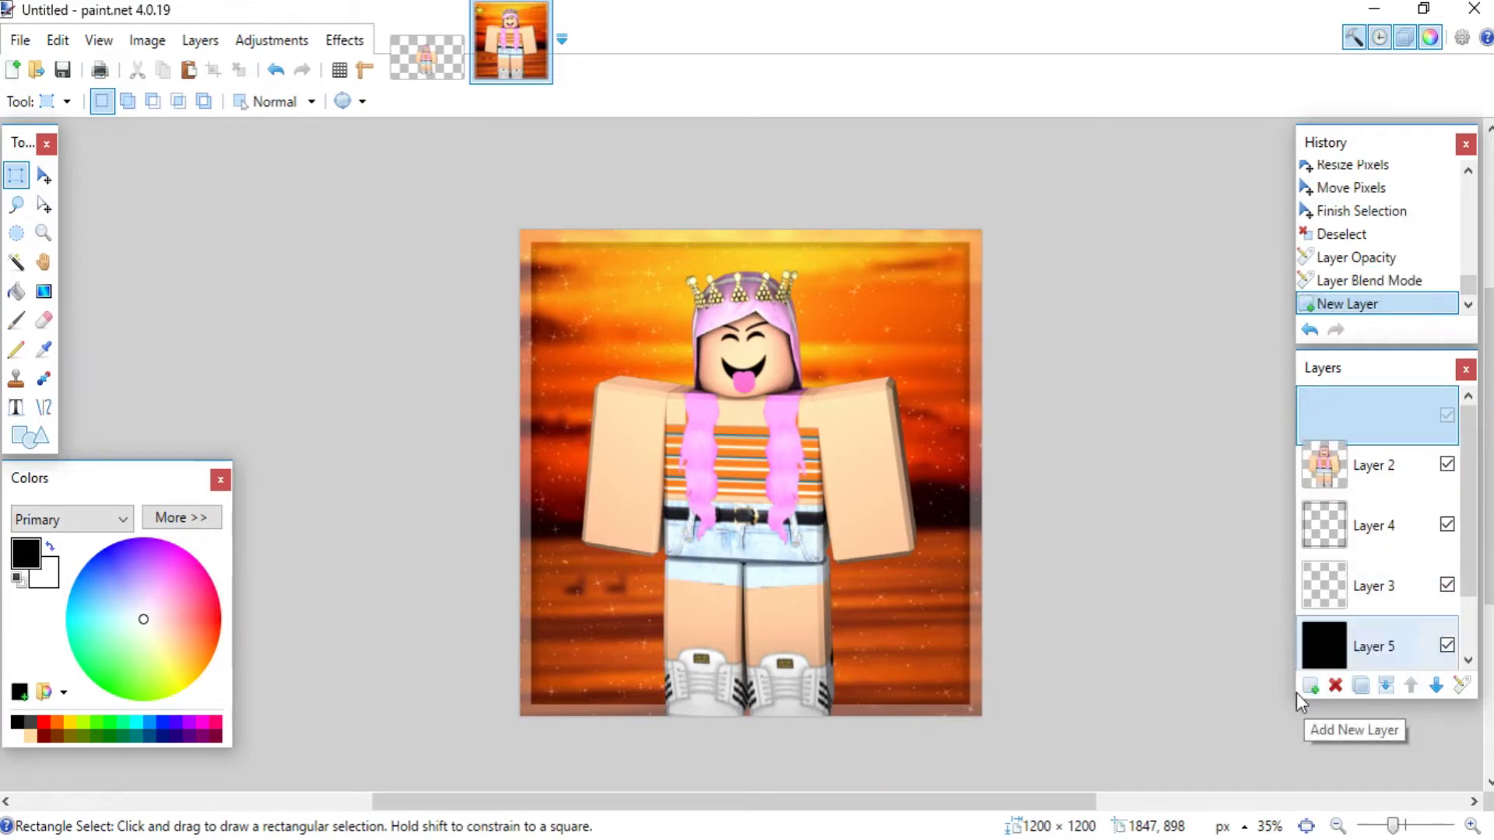
left_click(17, 408)
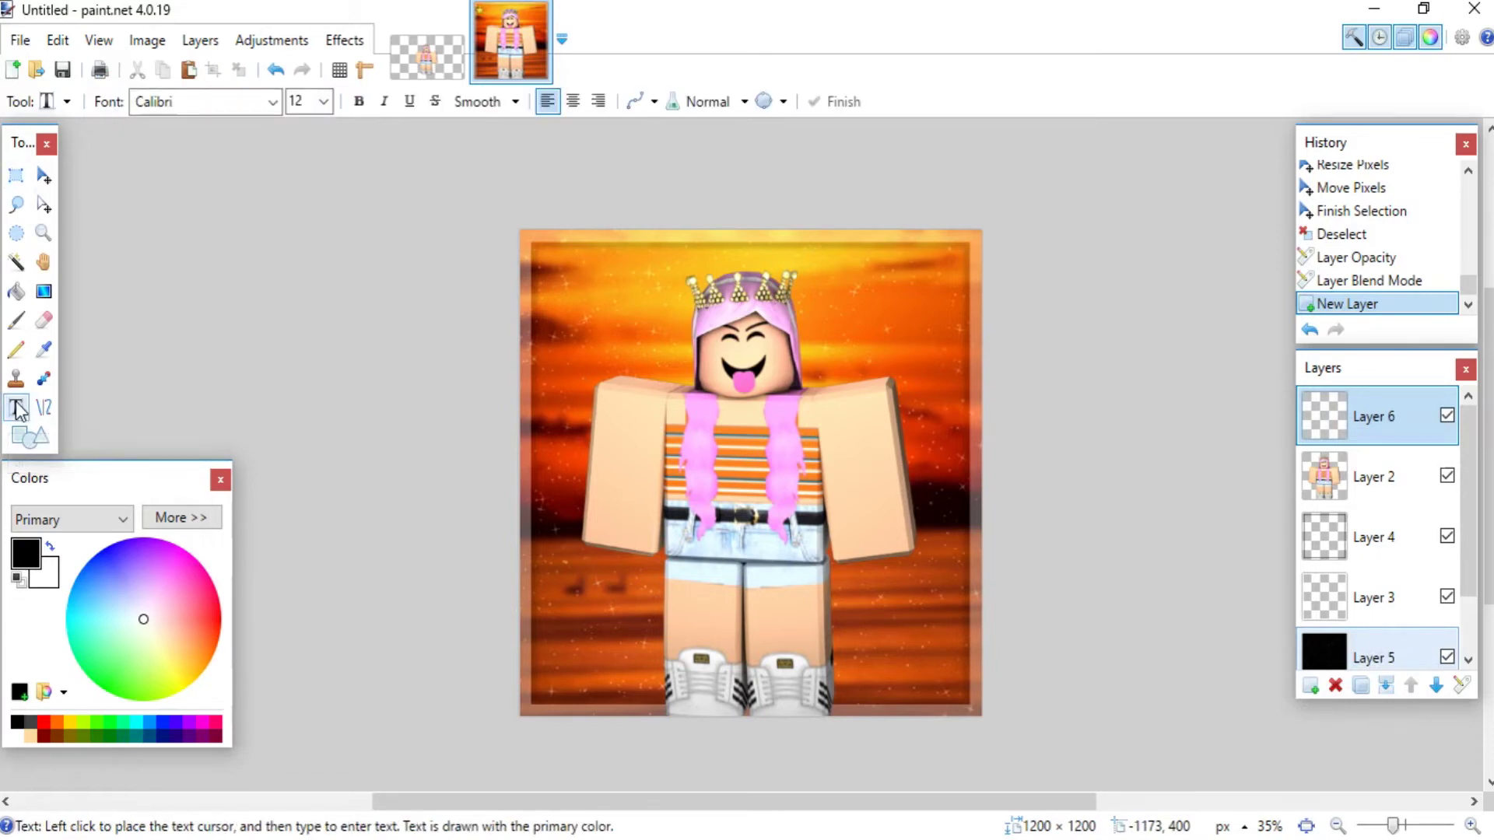
left_click(17, 737)
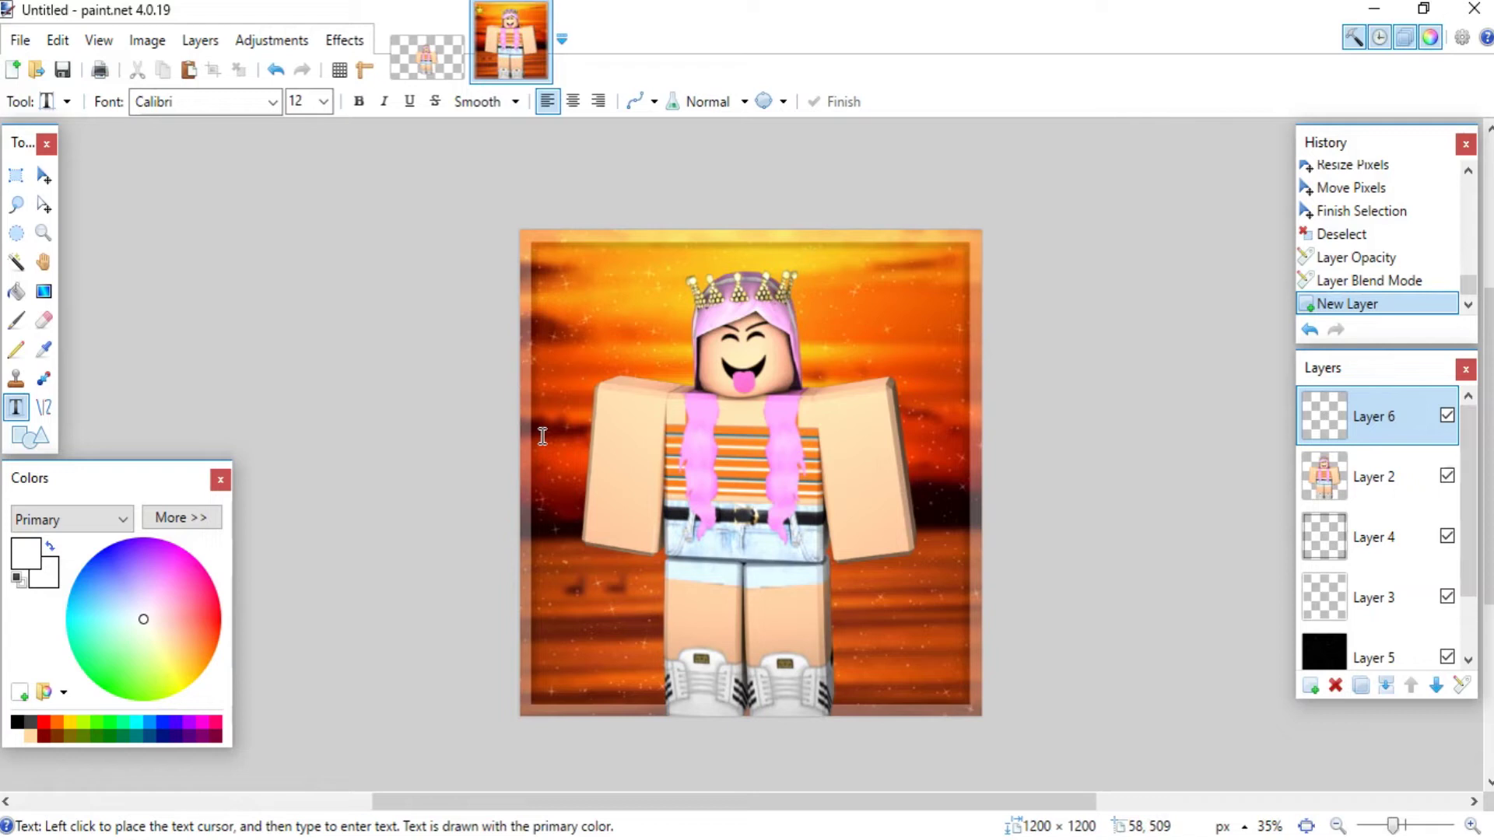
left_click(621, 451)
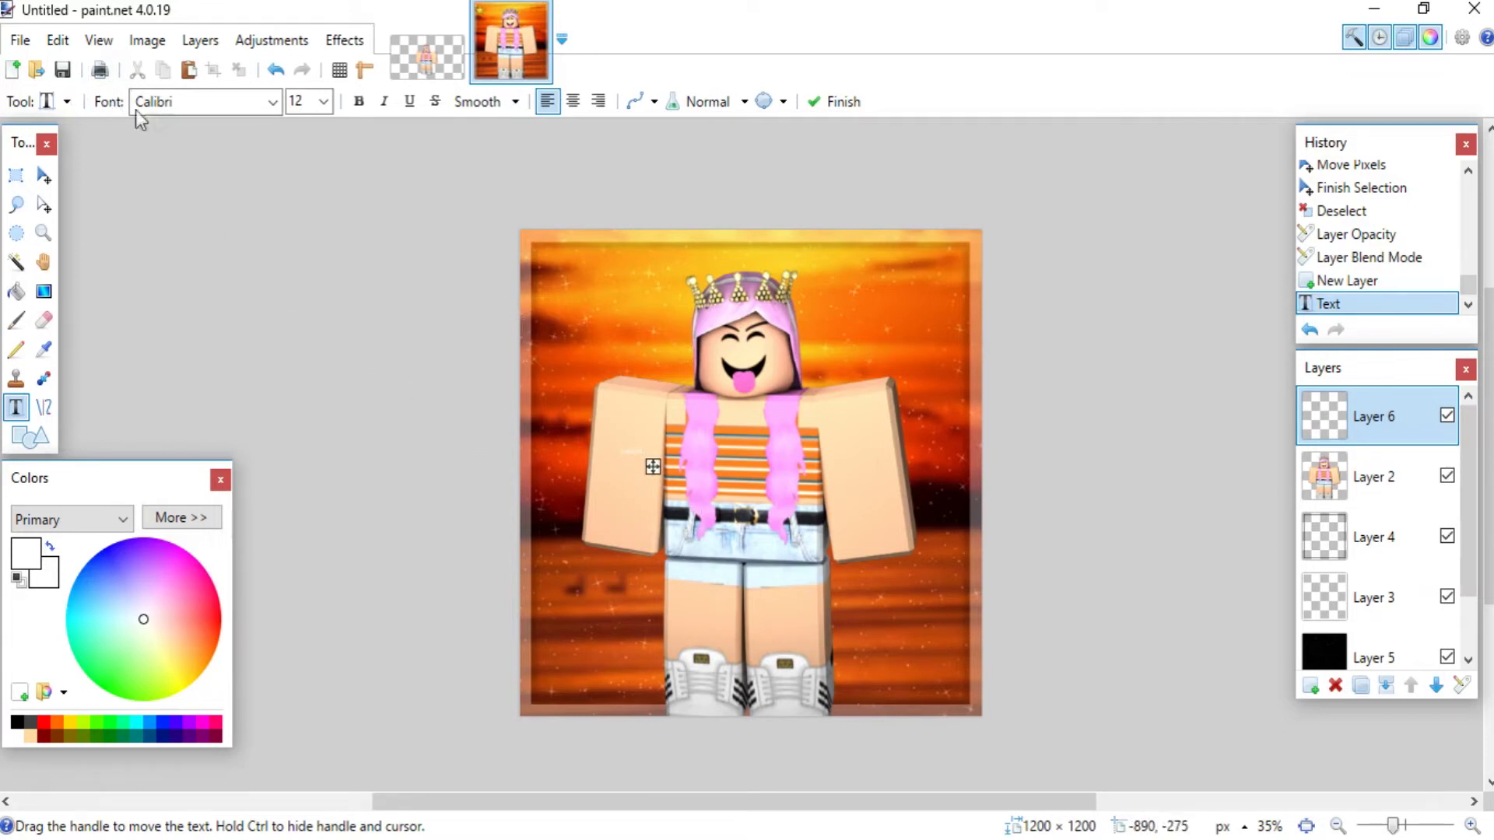
Set the Sugtastic text to size 96 in the Delicious Adventures font
left_click(322, 103)
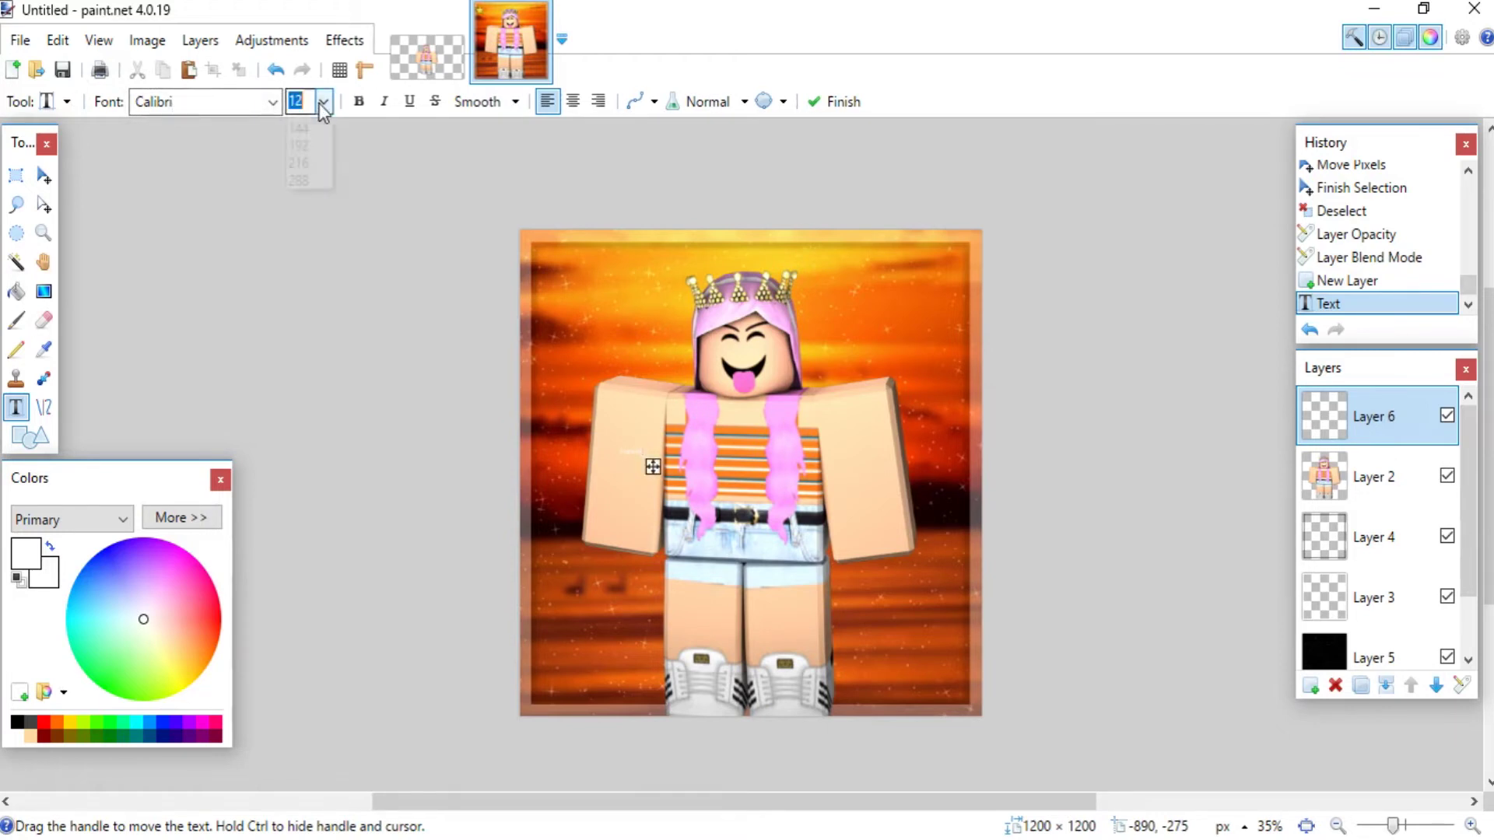
left_click(315, 368)
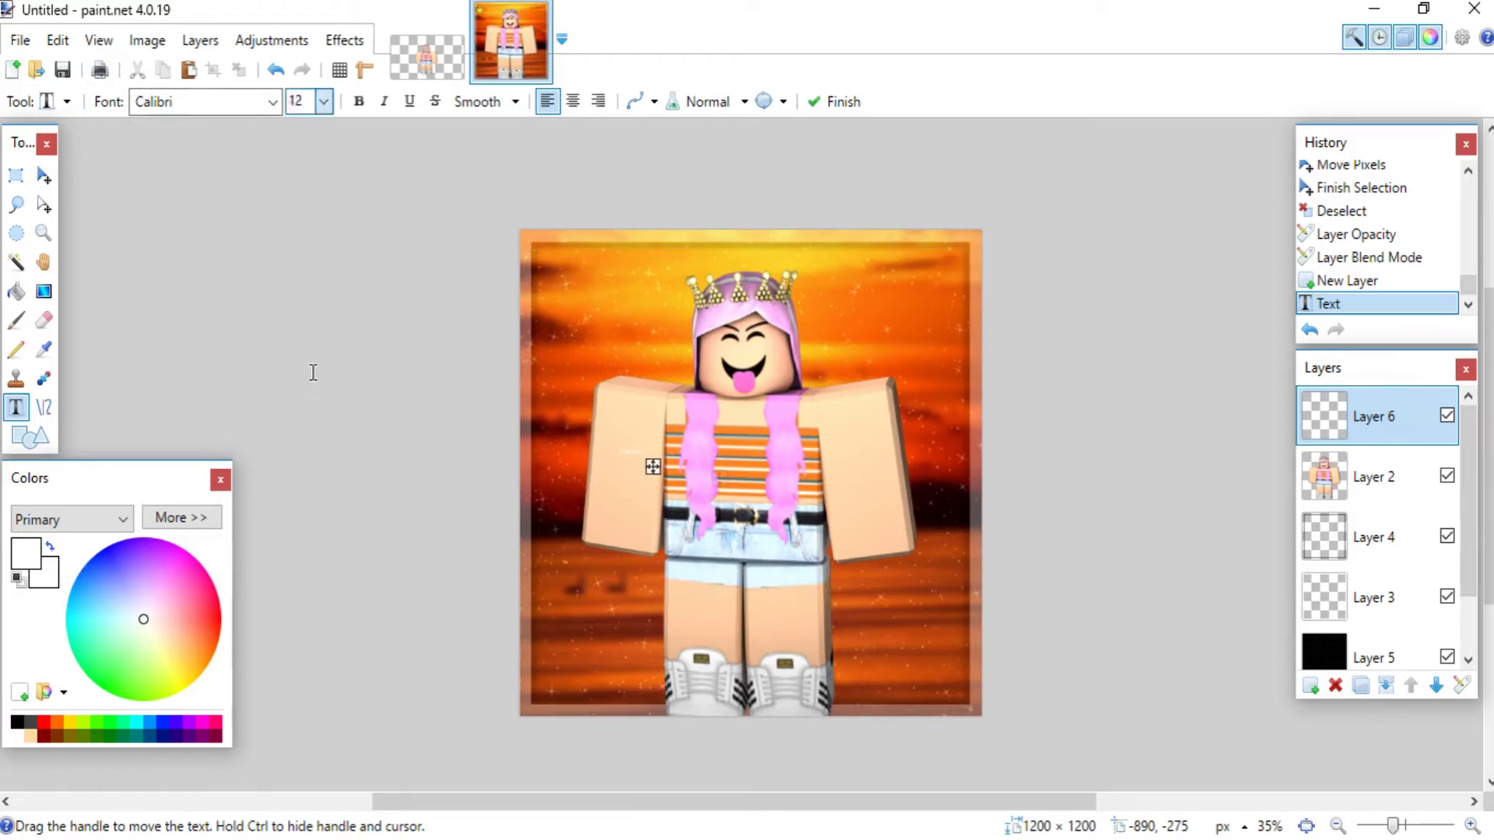
left_click(323, 101)
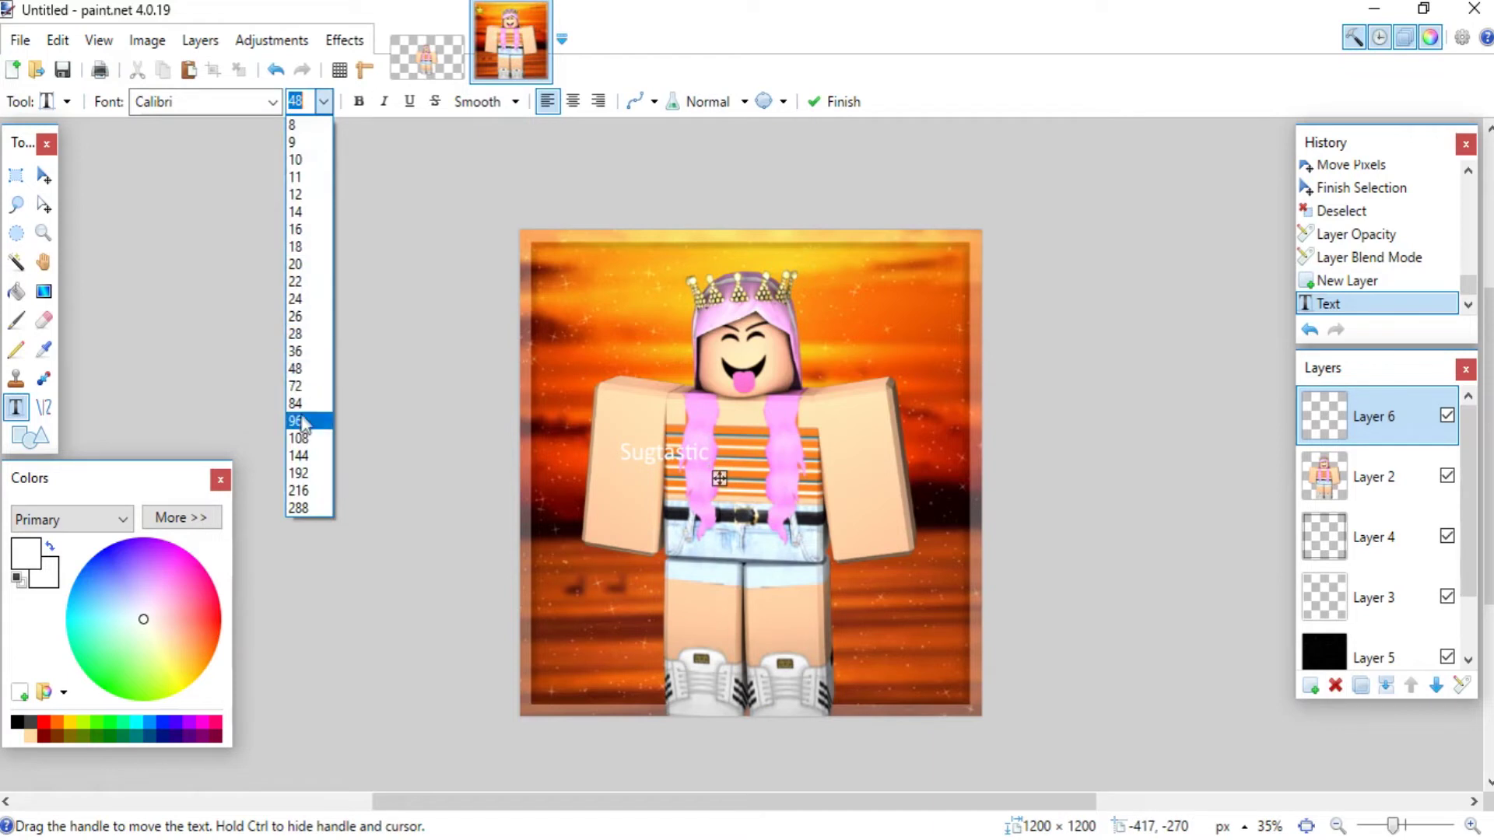
left_click(294, 421)
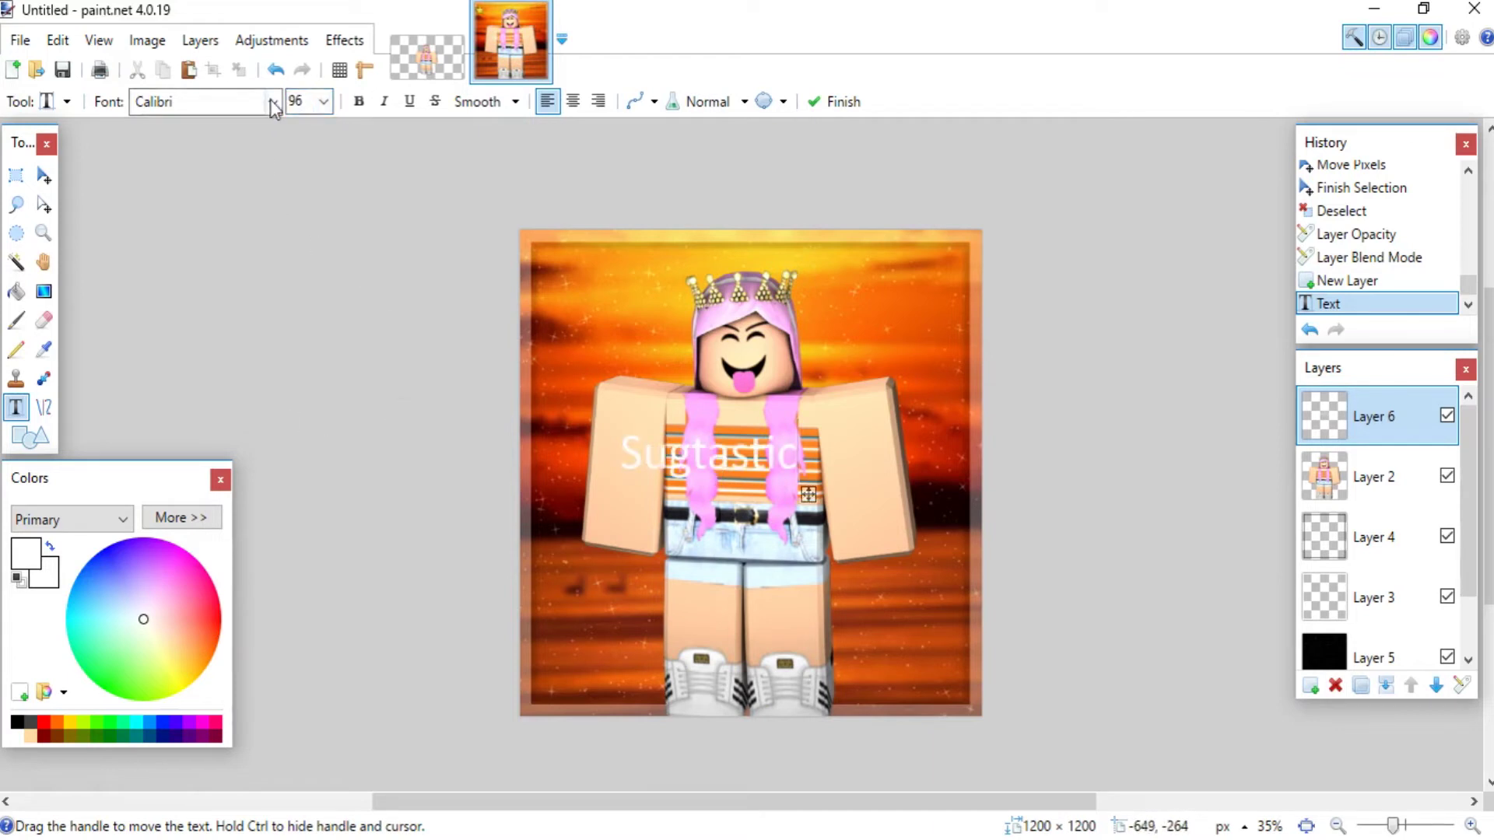
left_click(271, 101)
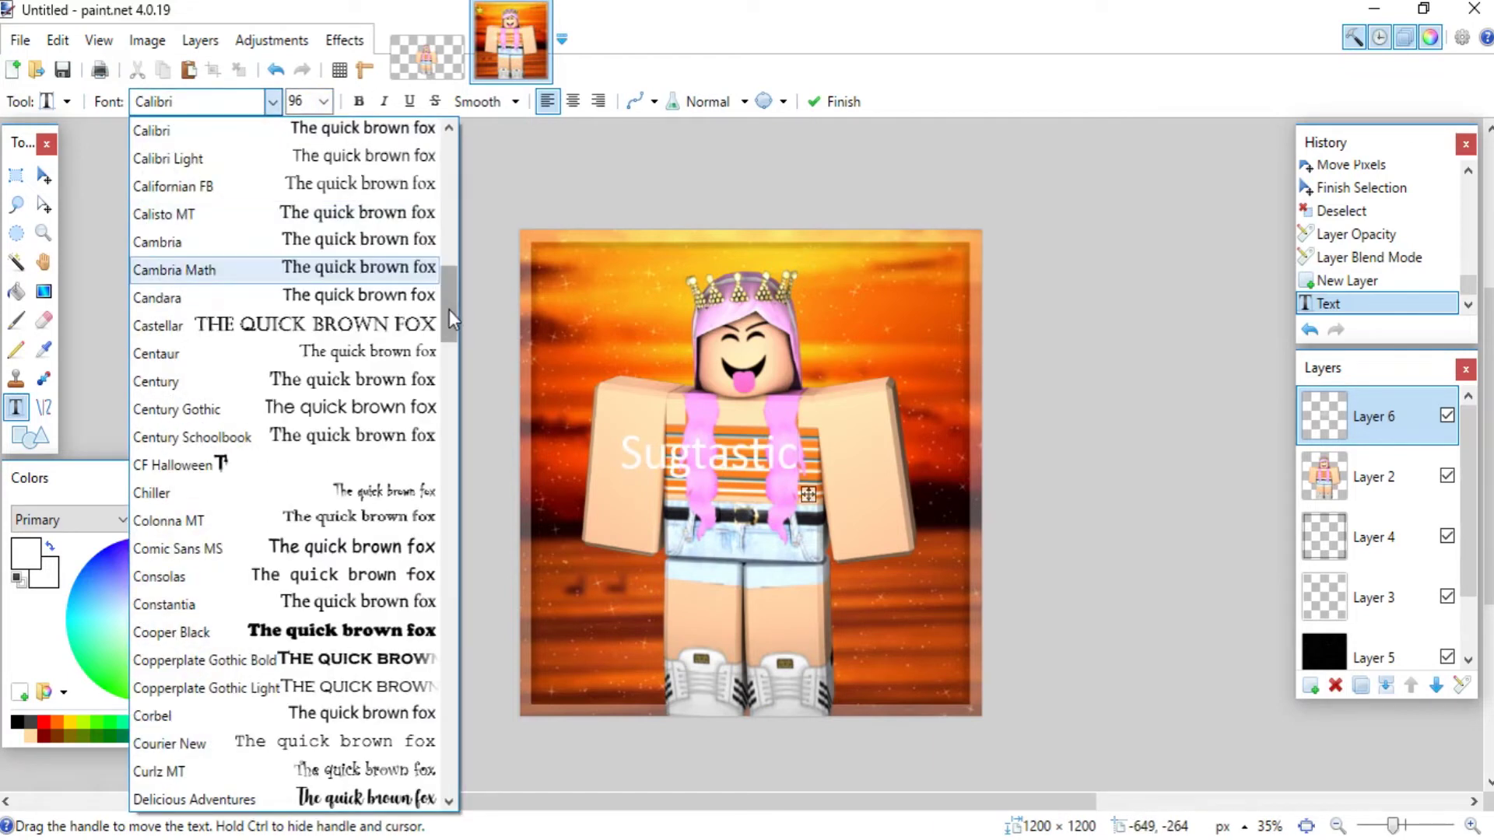
scroll(379, 778, "down", 1)
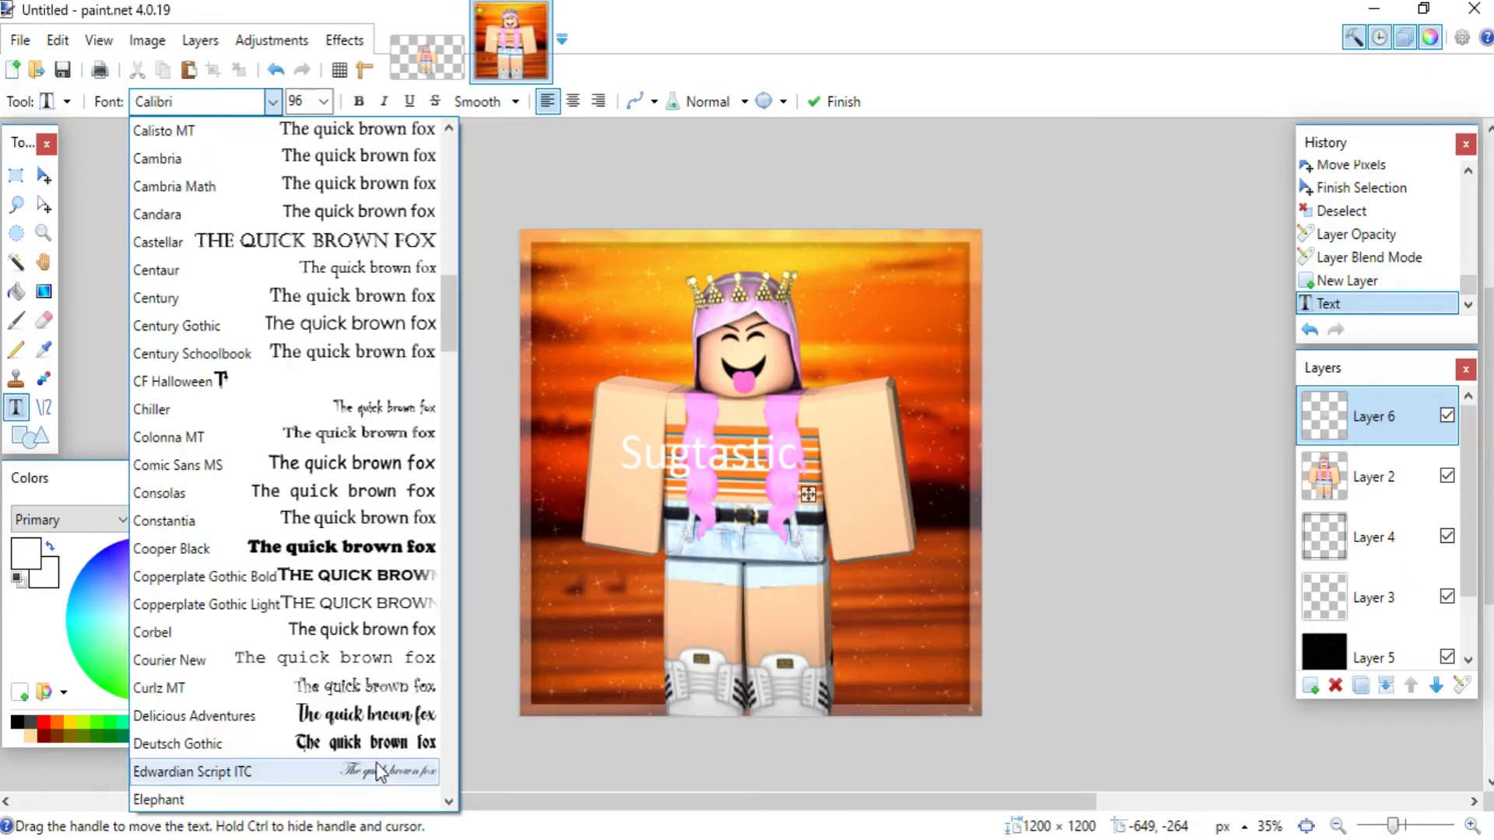
left_click(352, 716)
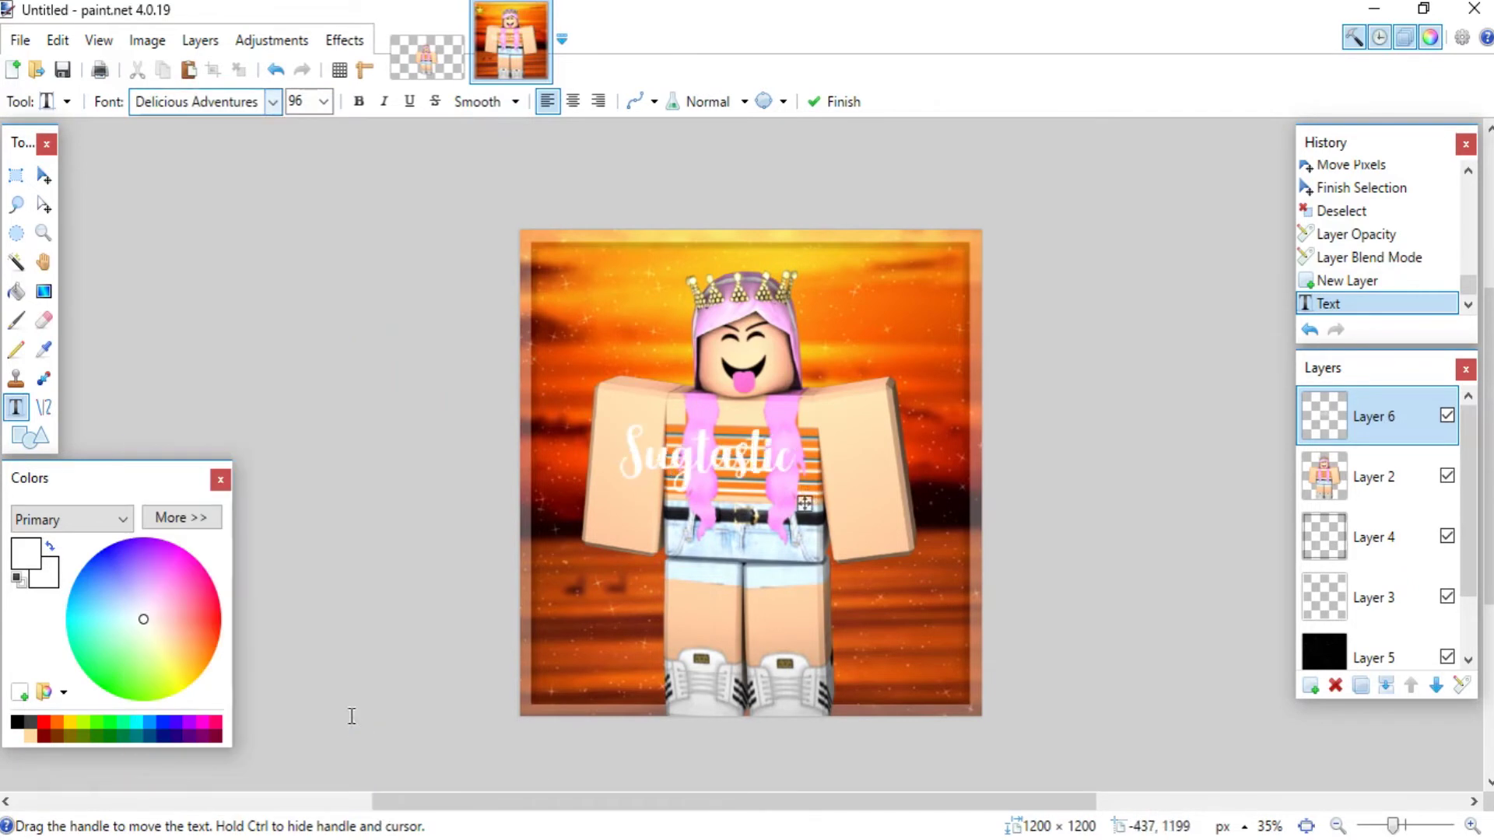
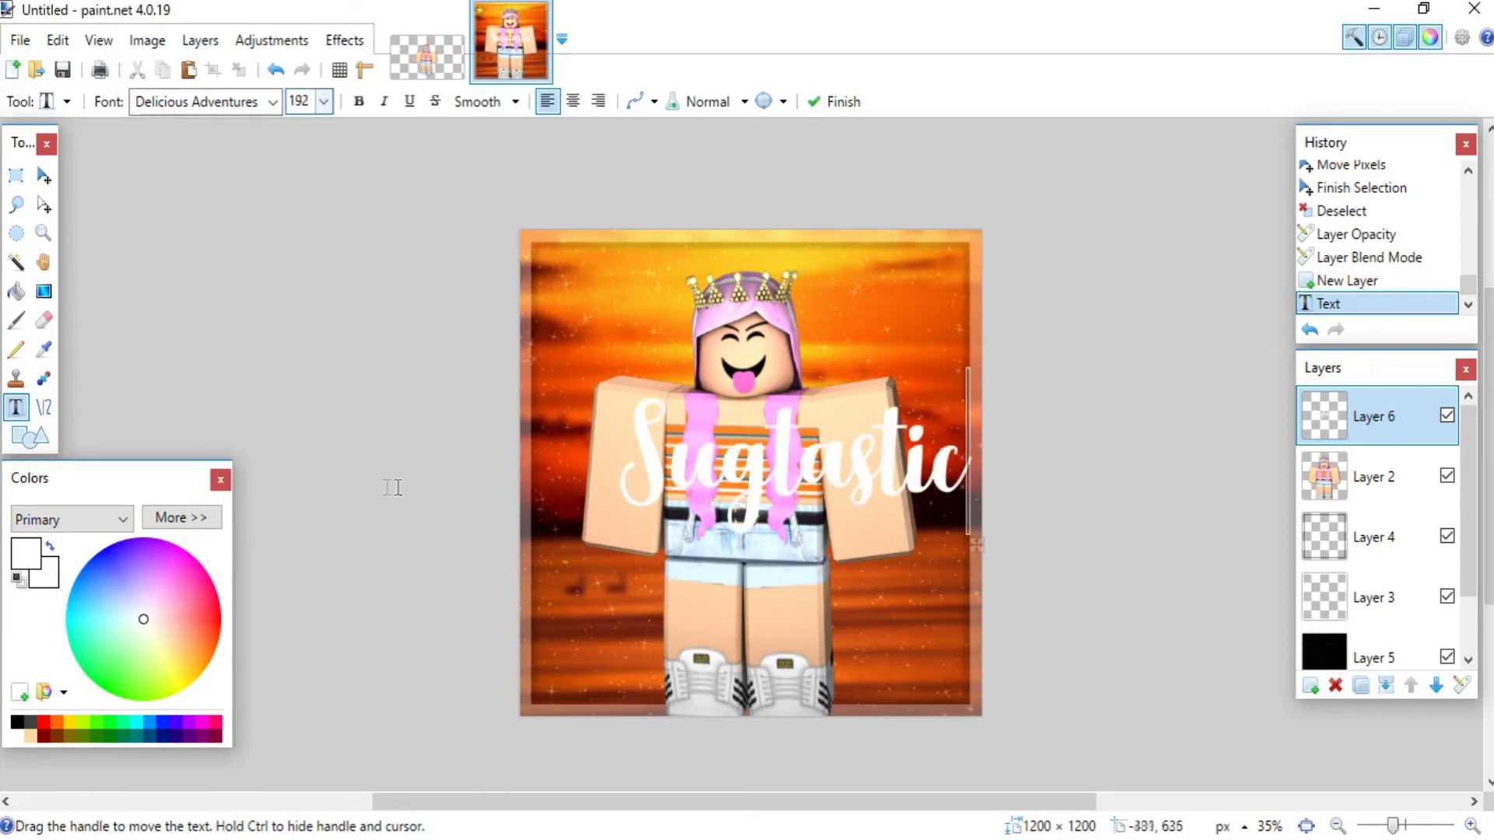
Finish placing the Sugtastic text and align it to the center of the canvas both horizontally and vertically
left_click_drag(977, 535, 932, 599)
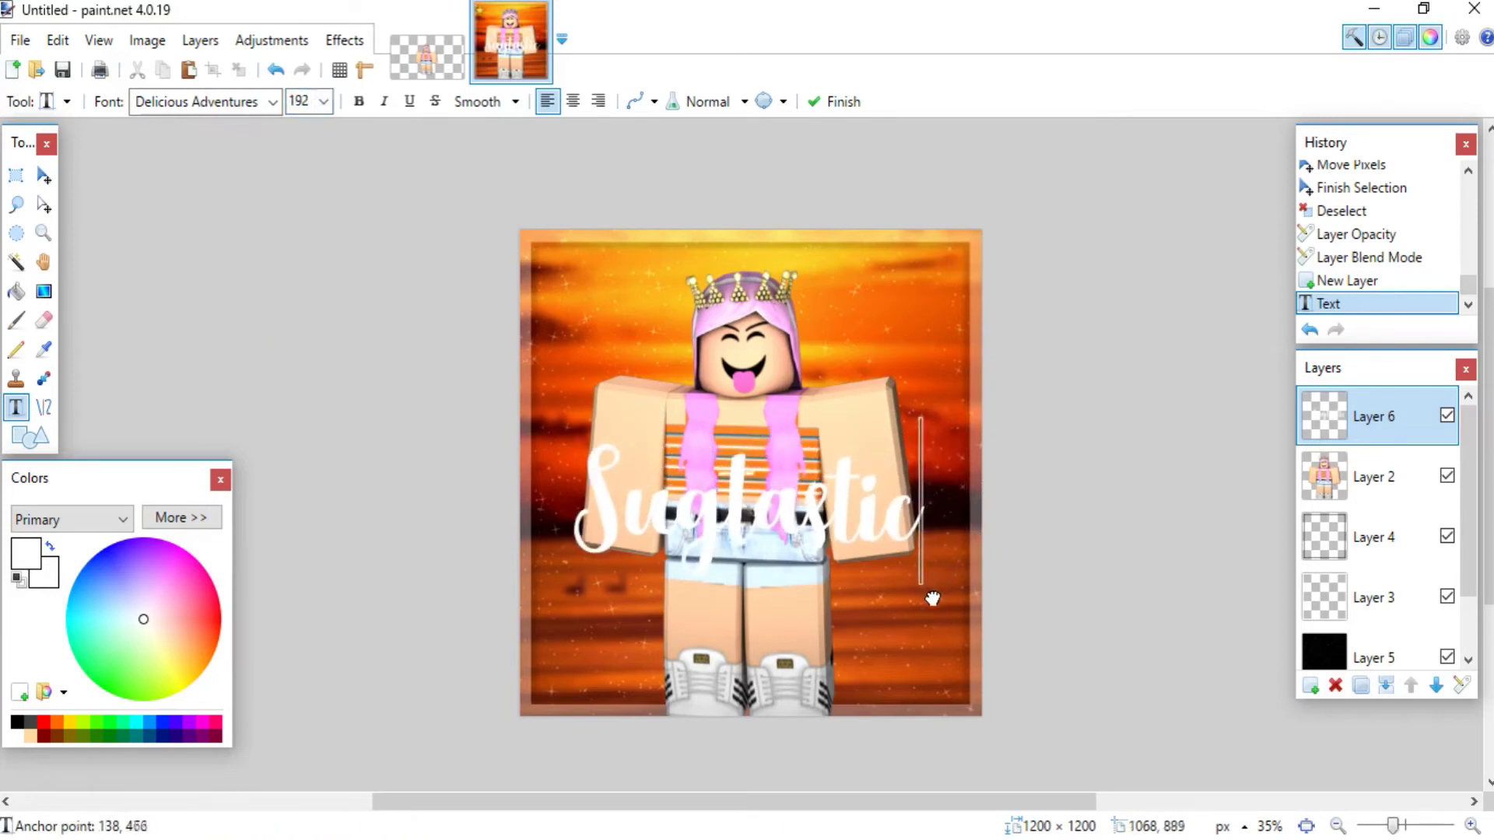
left_click(16, 174)
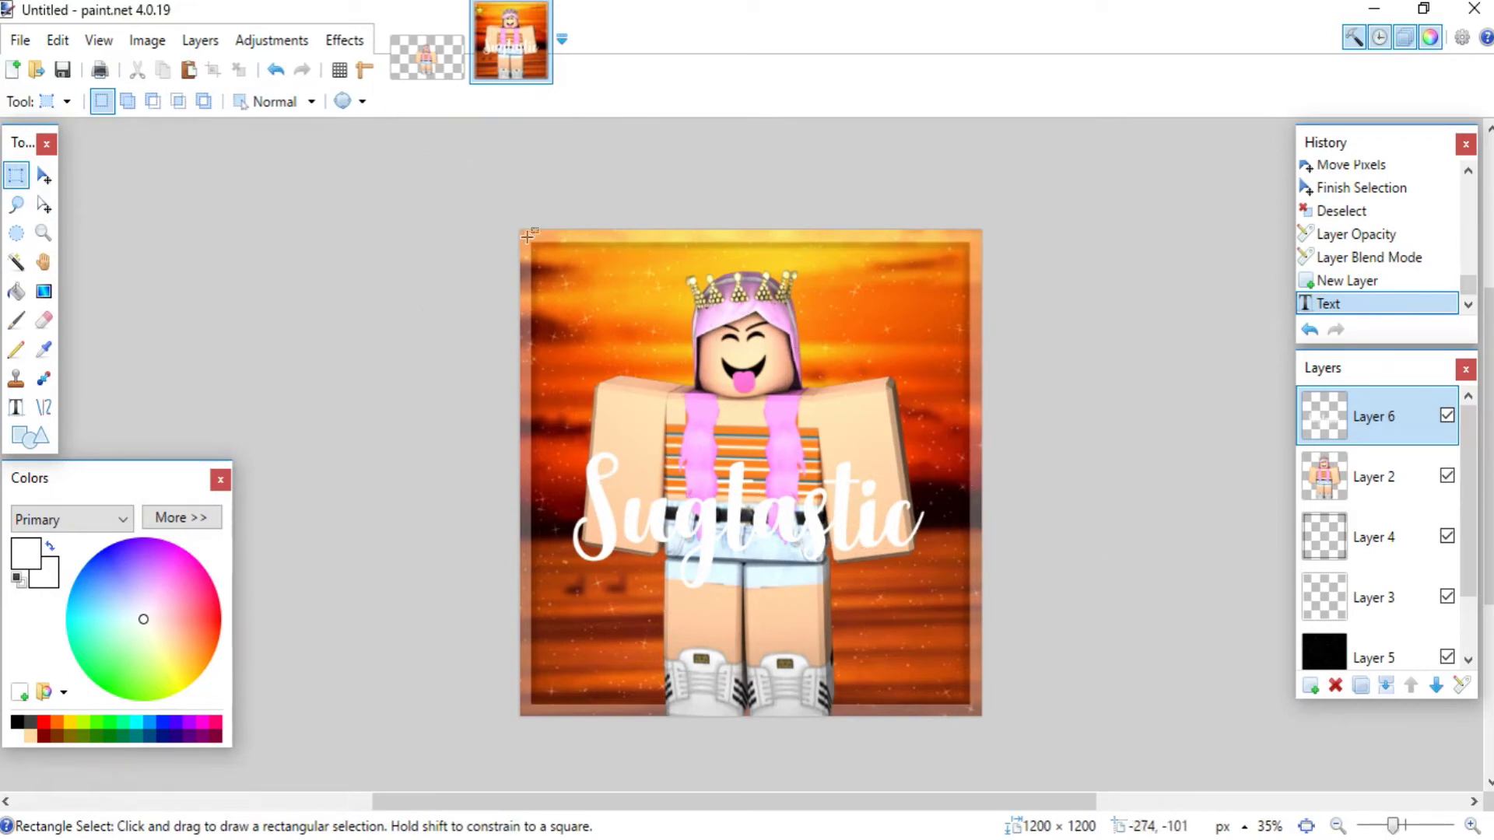
left_click(345, 40)
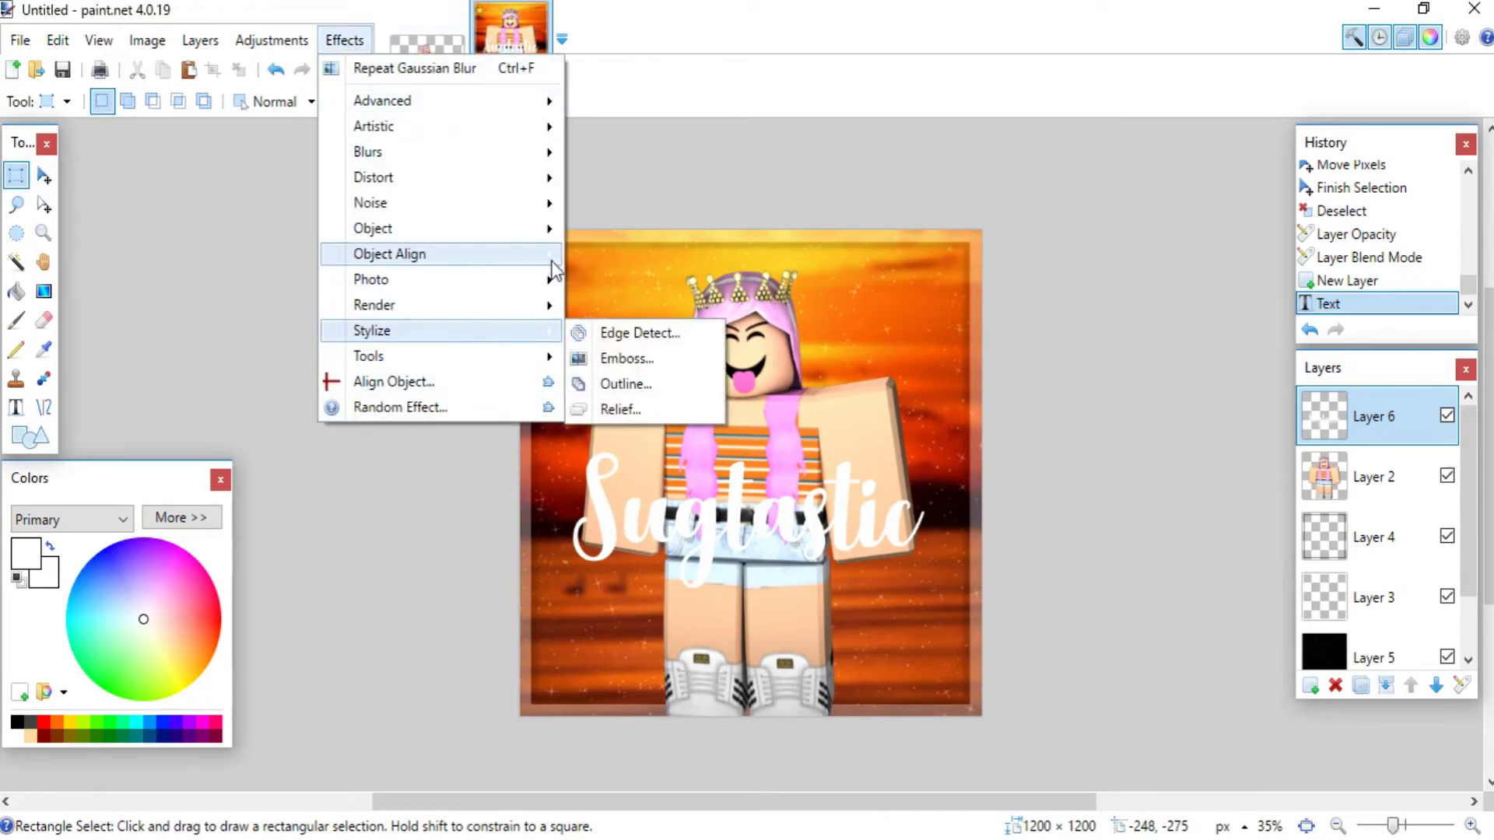
left_click(614, 255)
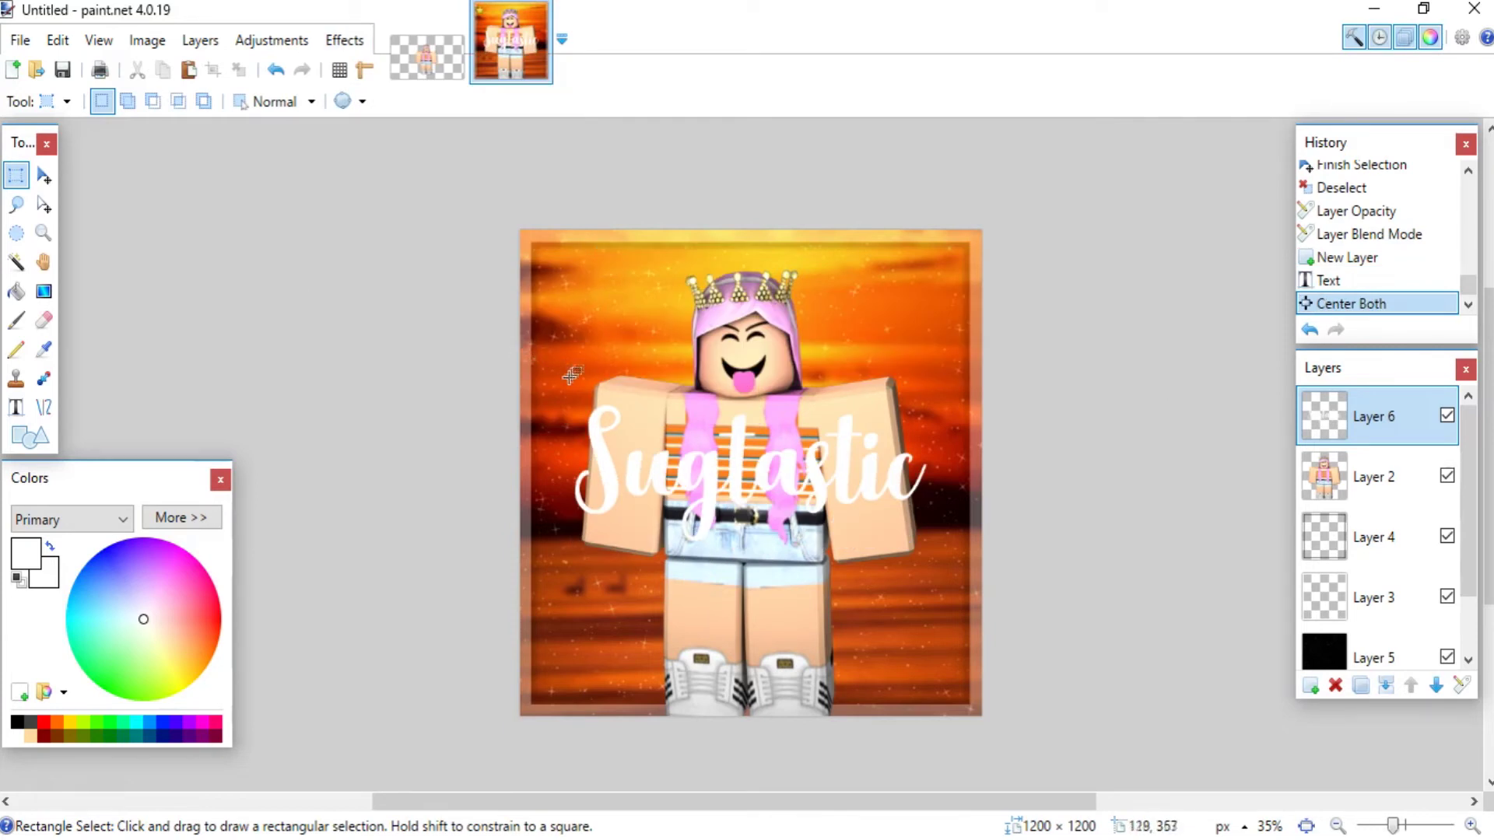
Select the area around the centered Sugtastic text, shift it straight down about 80 pixels, and deselect
left_click_drag(493, 366, 1097, 585)
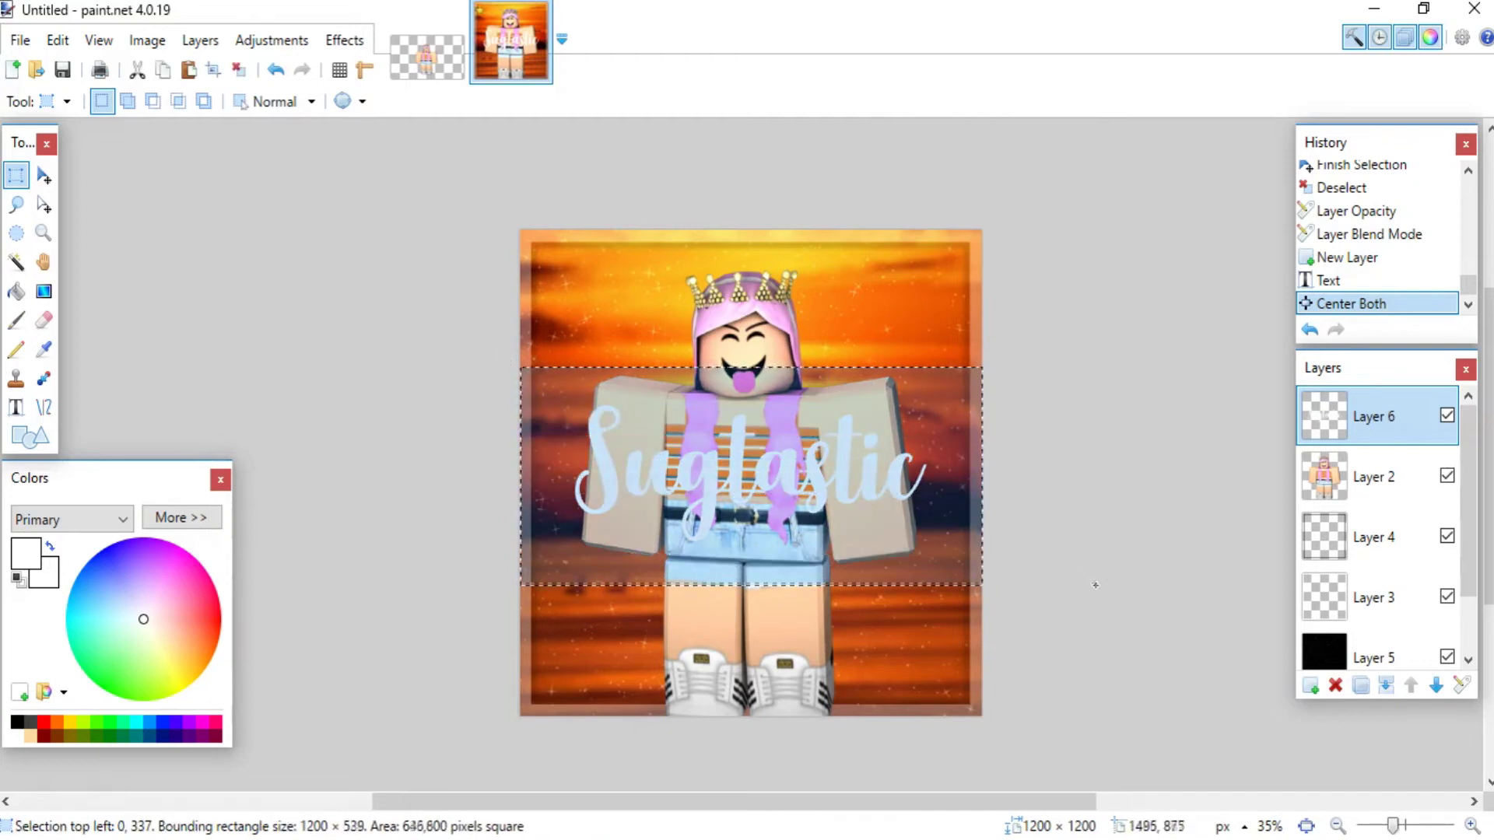
left_click(46, 182)
left_click(1026, 606)
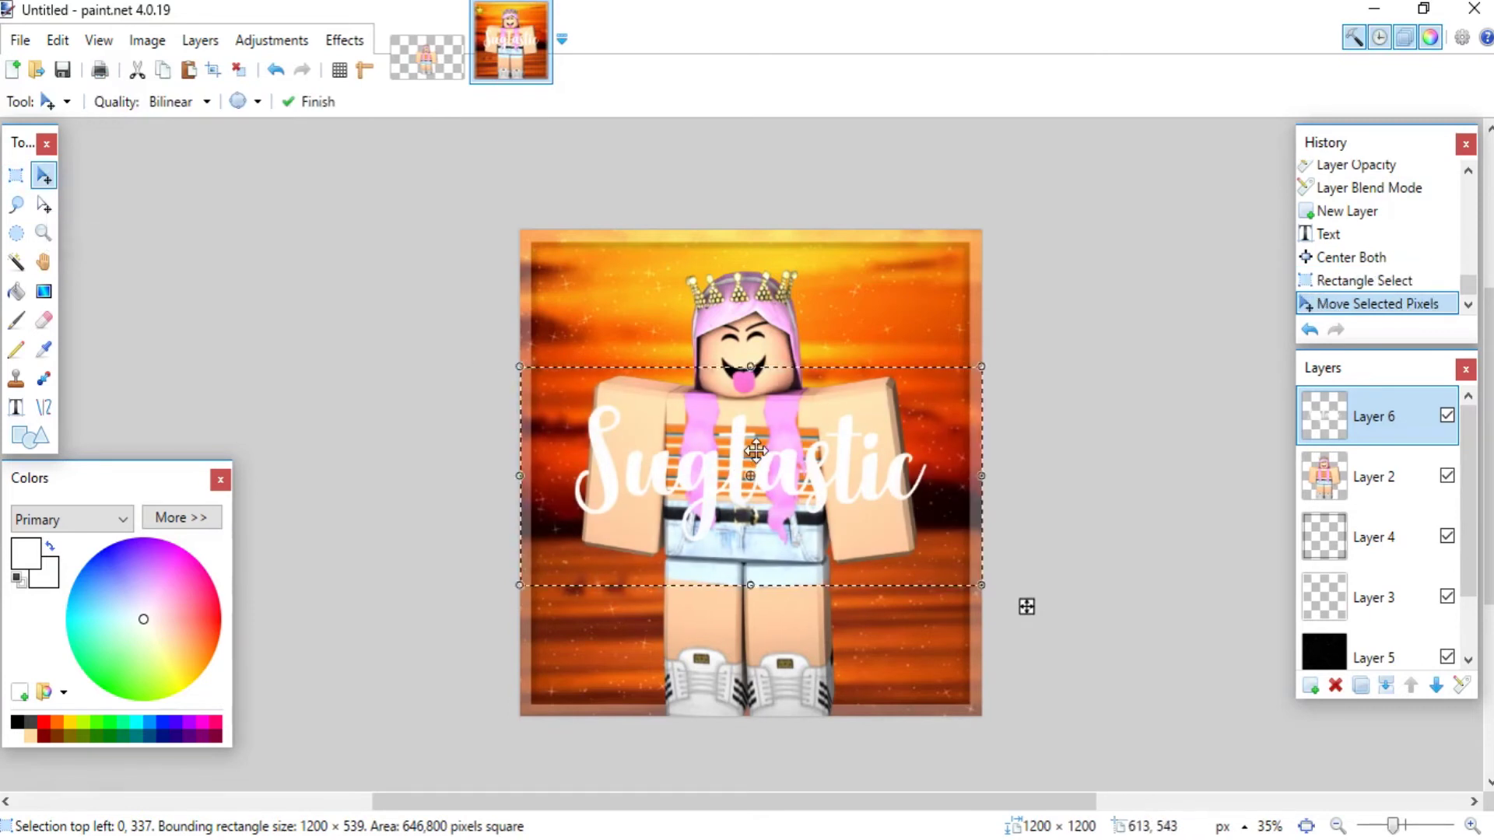
key("Down")
key("Down")
key("Down")
key("Down")
key("Down")
key("Down")
key("Down")
key("Down")
key("Down")
key("Down")
key("Down")
key("Down")
key("Down")
key("Down")
key("Down")
key("Down")
key("Down")
key("Down")
key("Down")
key("Down")
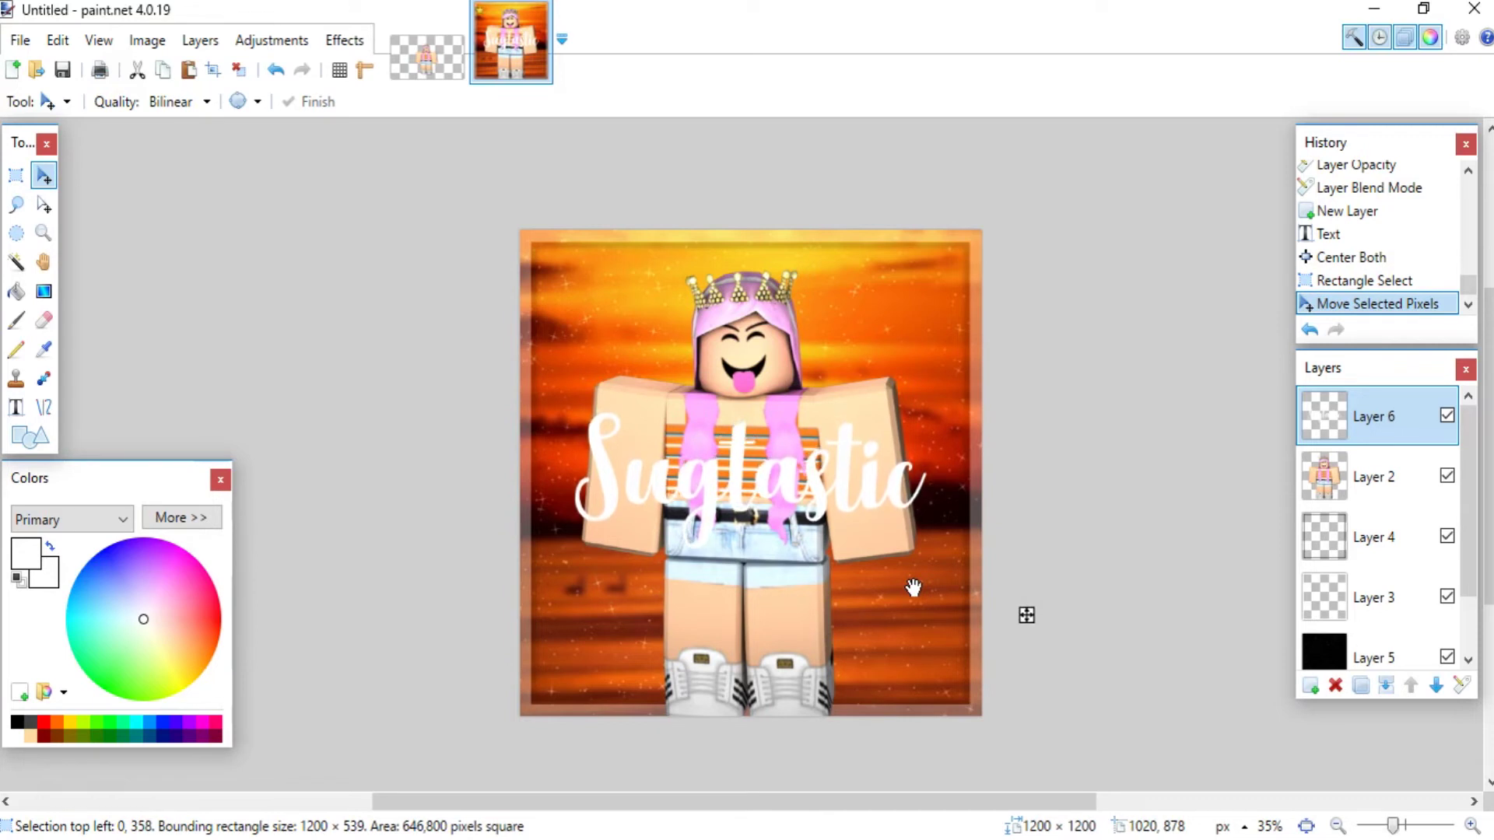
key("Down")
key("Down")
key("Down")
key("Down")
key("Down")
key("Down")
key("Down")
key("Down")
key("Down")
key("Down")
key("Down")
key("Down")
key("Down")
key("Down")
key("Down")
key("Down")
key("Down")
key("Down")
key("Down")
key("Down")
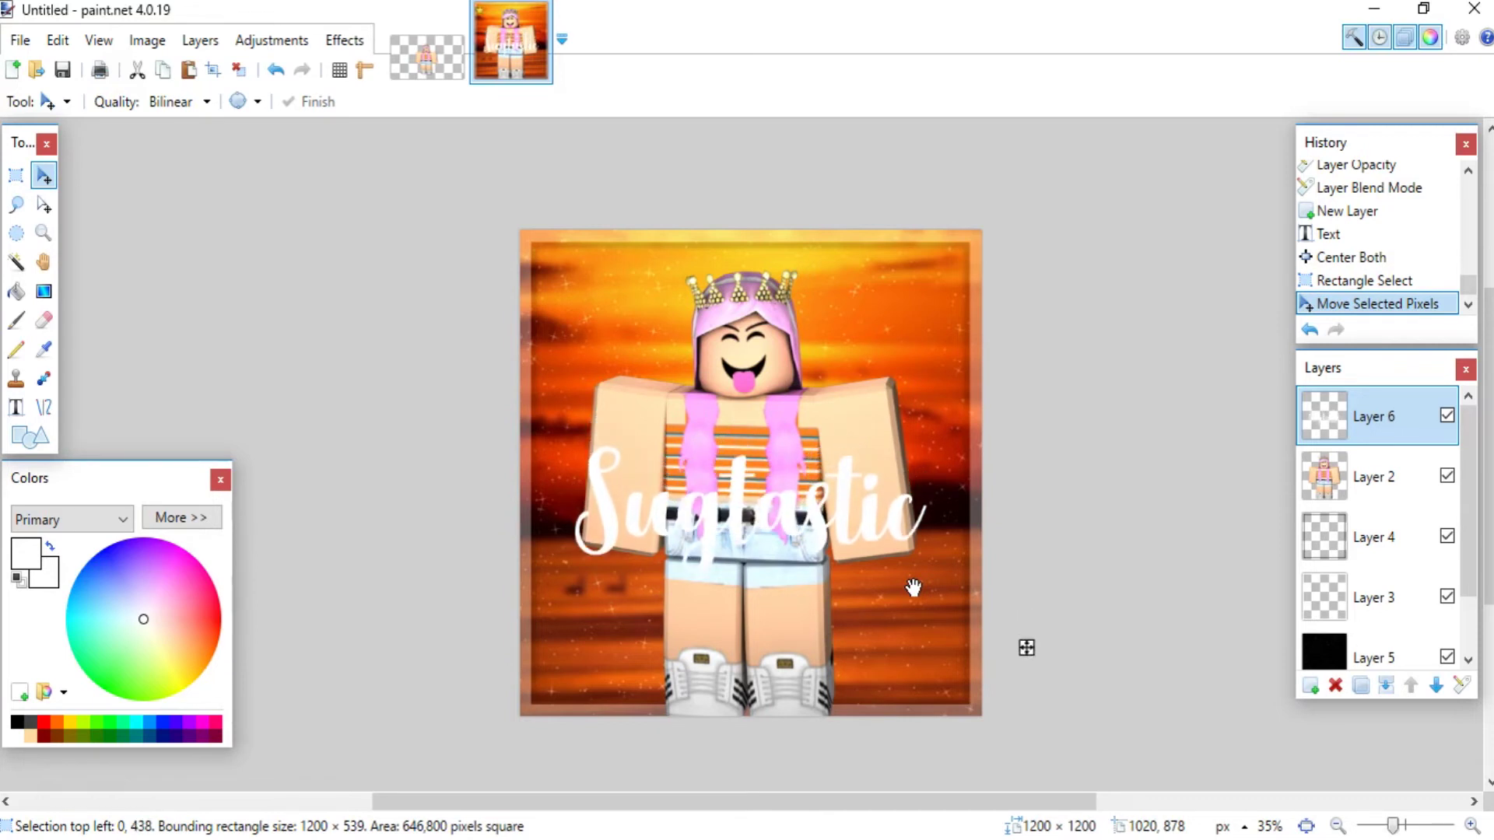
key("Up")
key("Up")
key("Up")
key("Up")
key("Up")
key("Up")
key("Up")
key("Up")
key("Up")
key("Up")
key("Up")
key("Up")
key("Up")
key("Up")
key("Up")
key("Up")
key("Up")
key("Up")
key("Up")
key("Up")
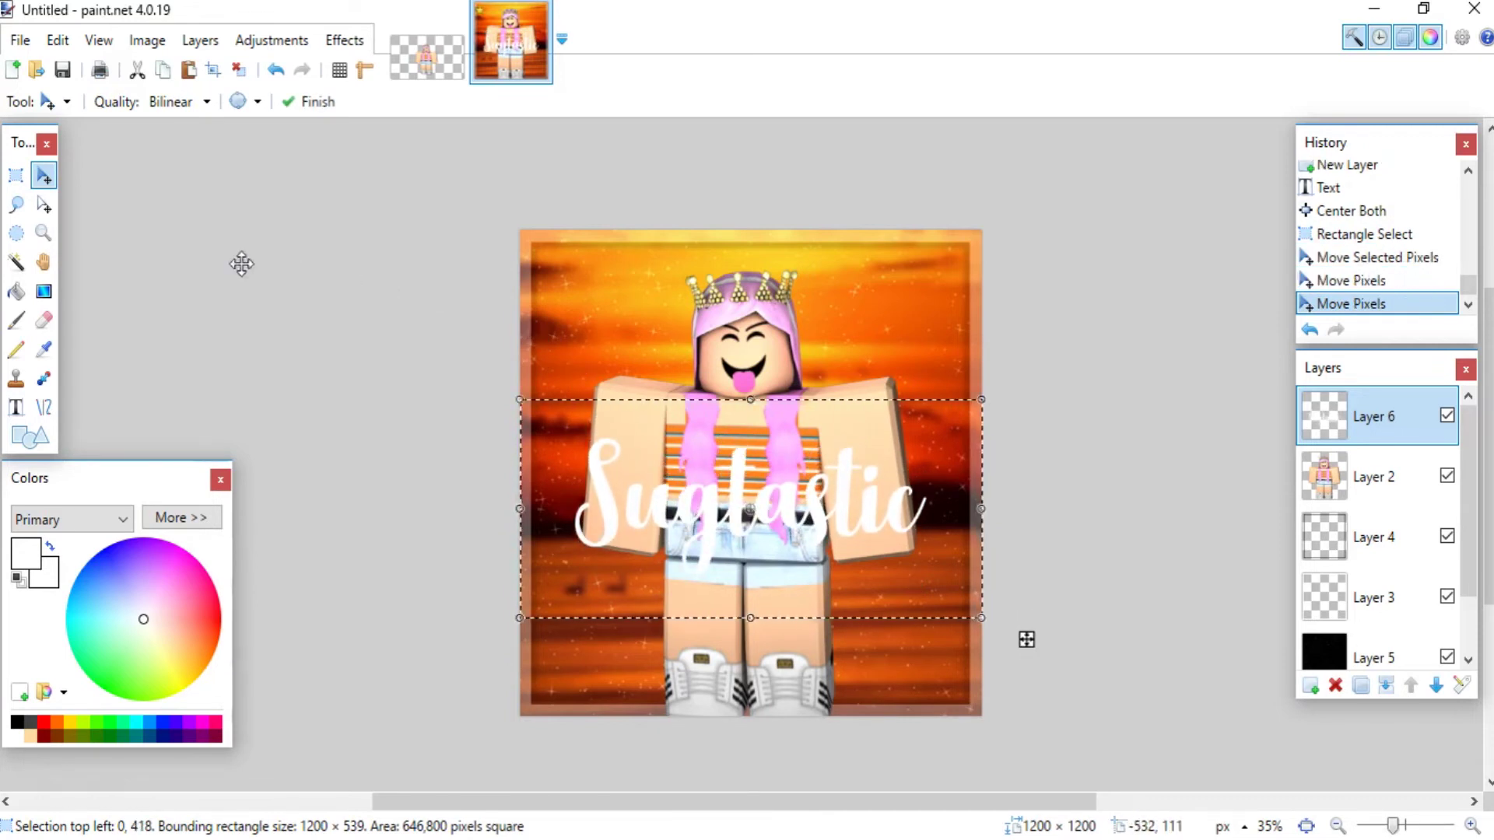
left_click(16, 175)
left_click(265, 194)
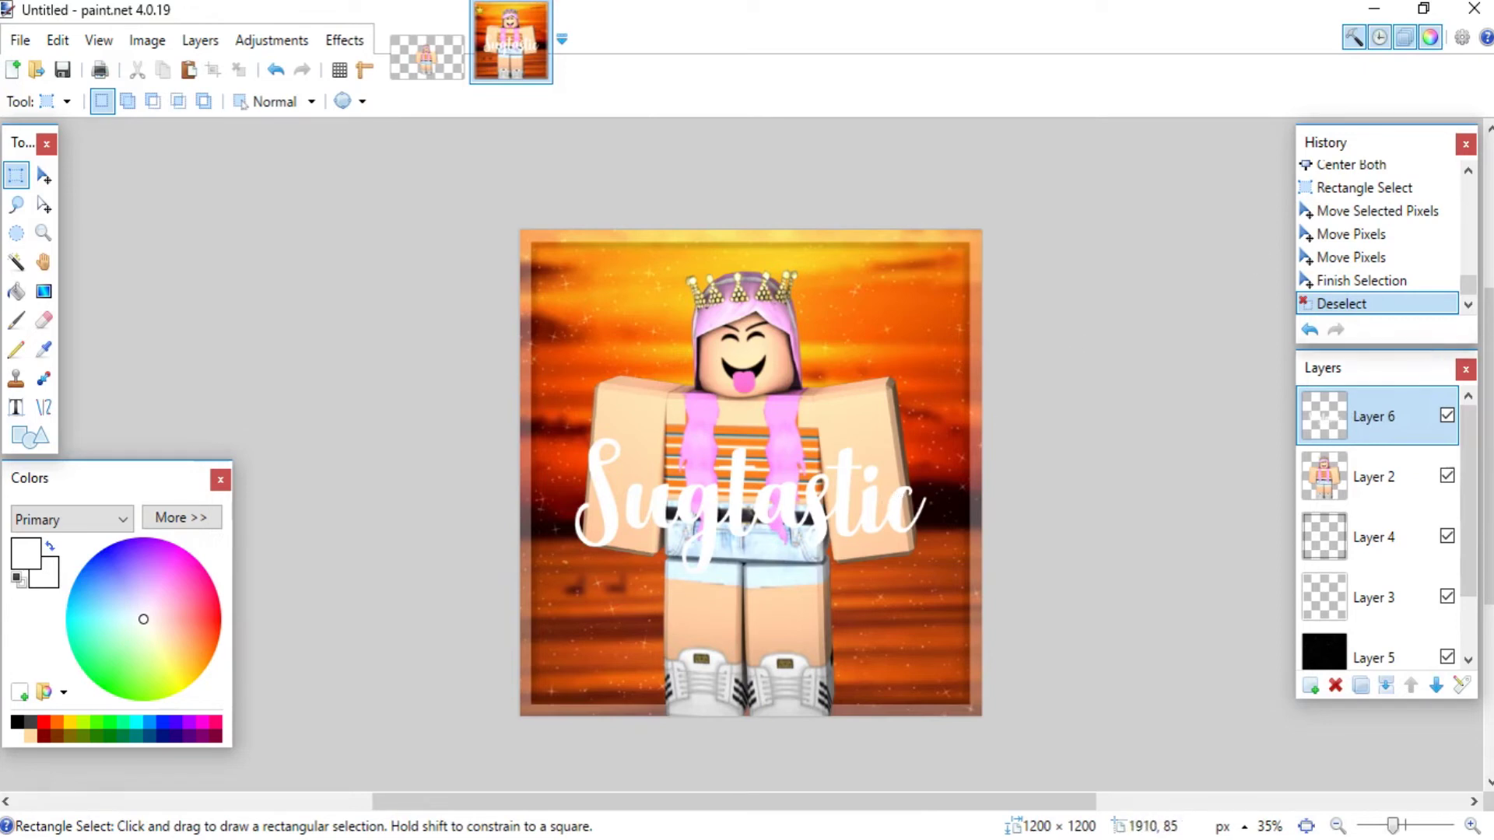
Duplicate the Sugtastic text layer and, on the lower copy, select a rectangular area around the text
left_click(1360, 692)
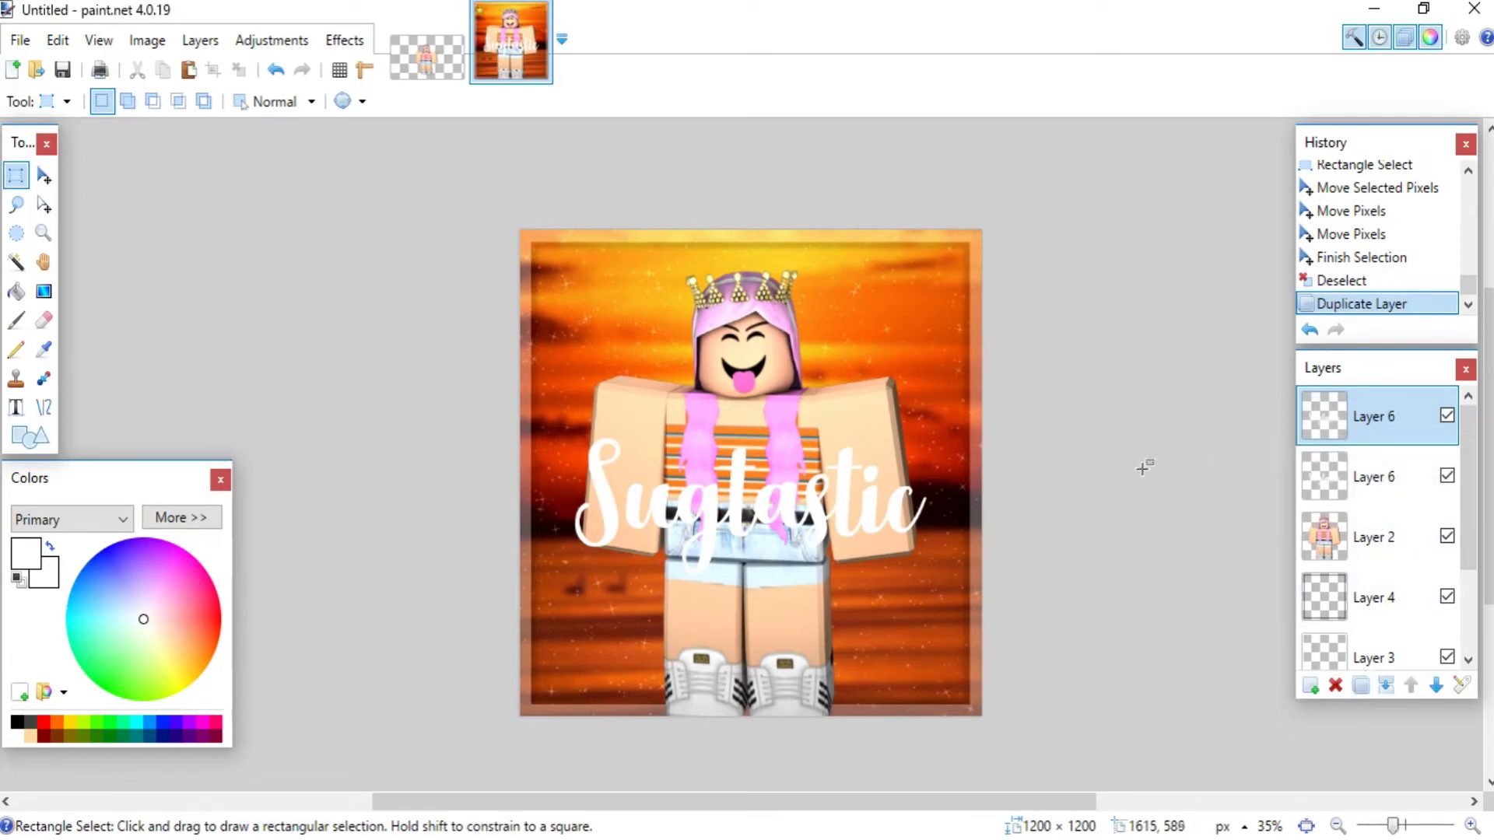
left_click(1360, 486)
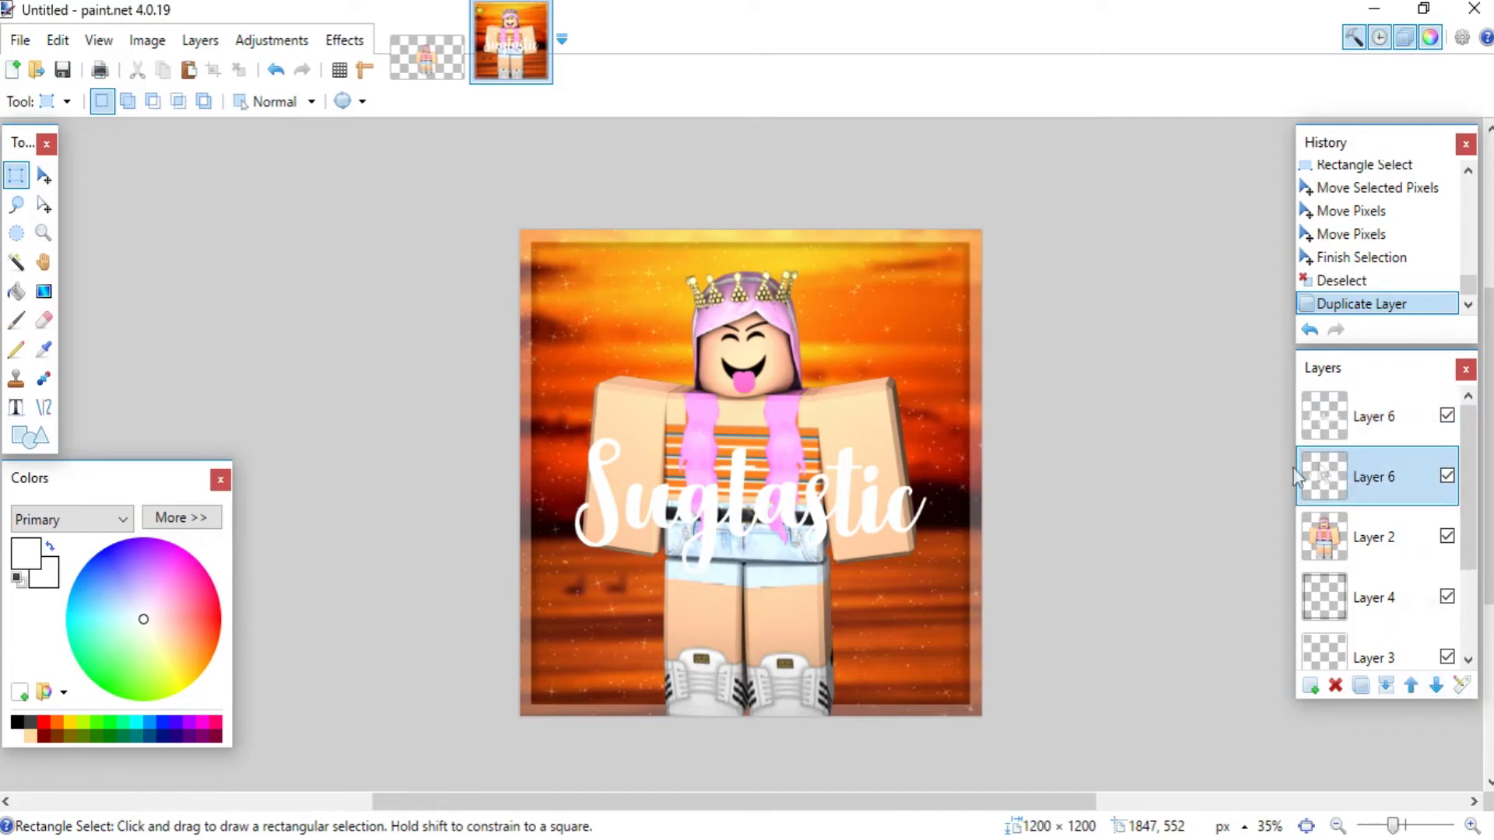
left_click_drag(548, 420, 1040, 606)
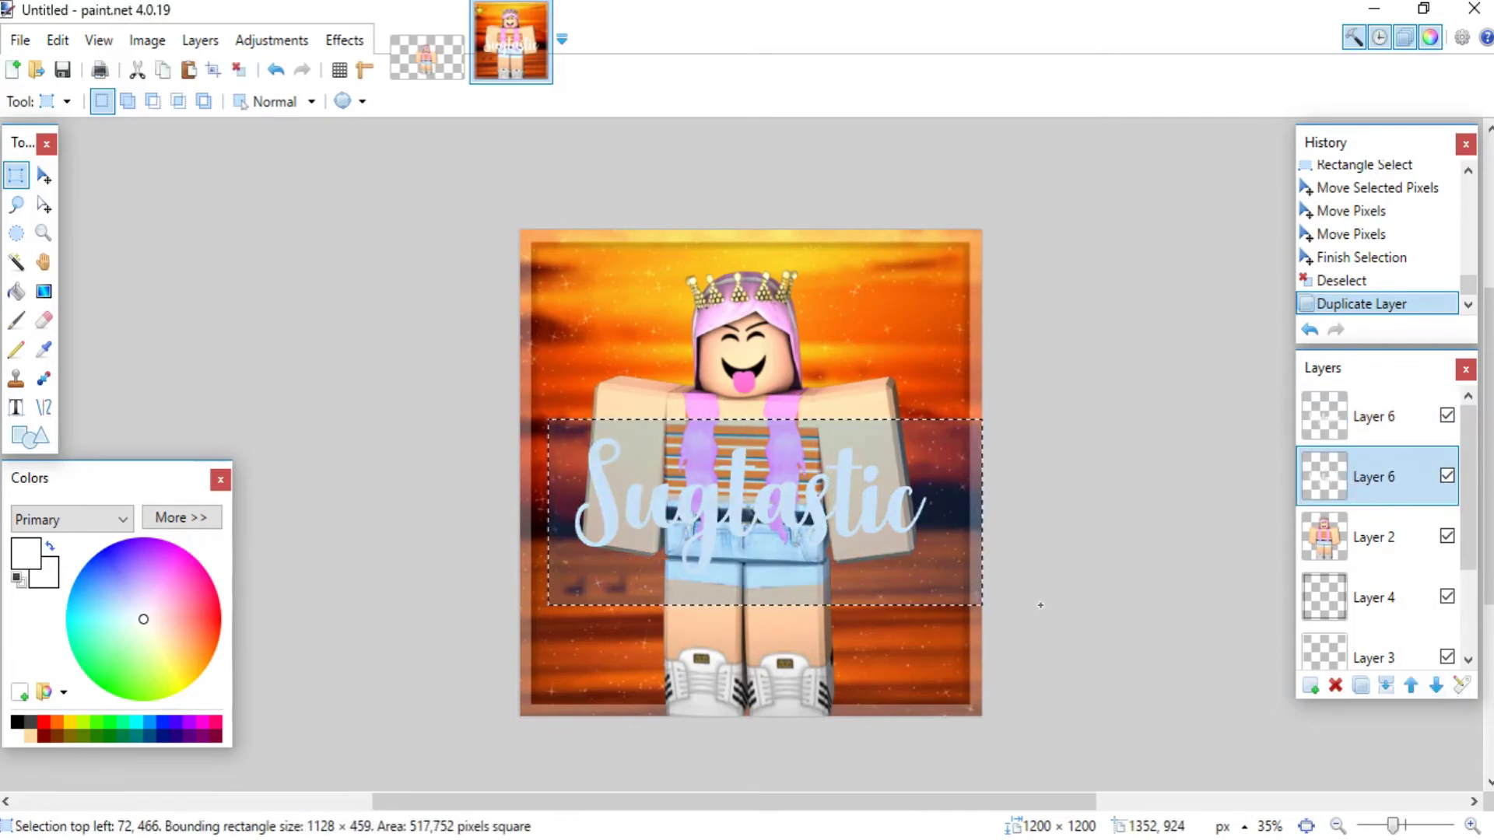
Shift the selected text on the lower copy 3 pixels right and 3 pixels down, and deselect
left_click(48, 179)
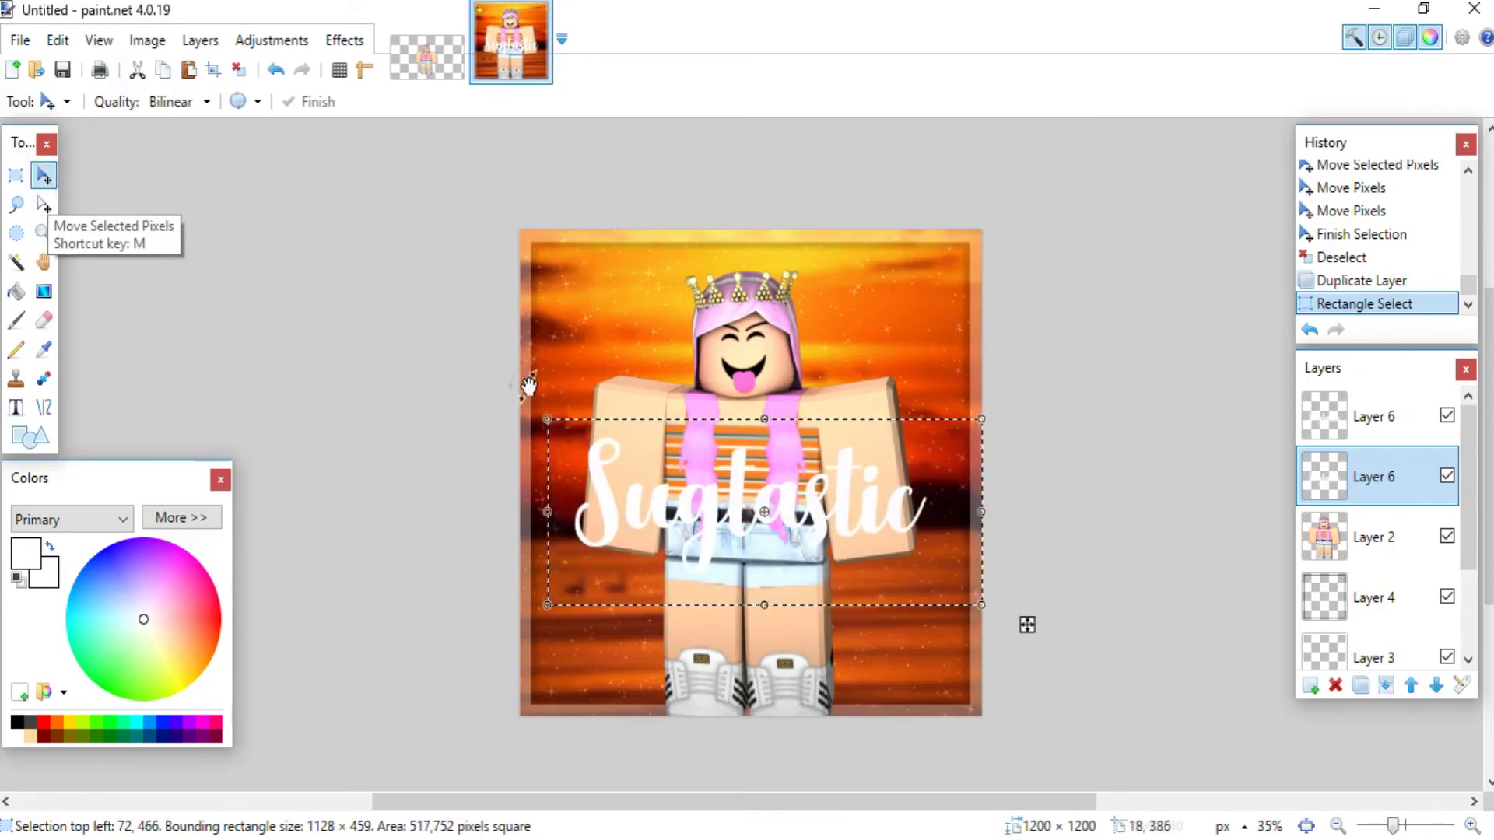
left_click(873, 504)
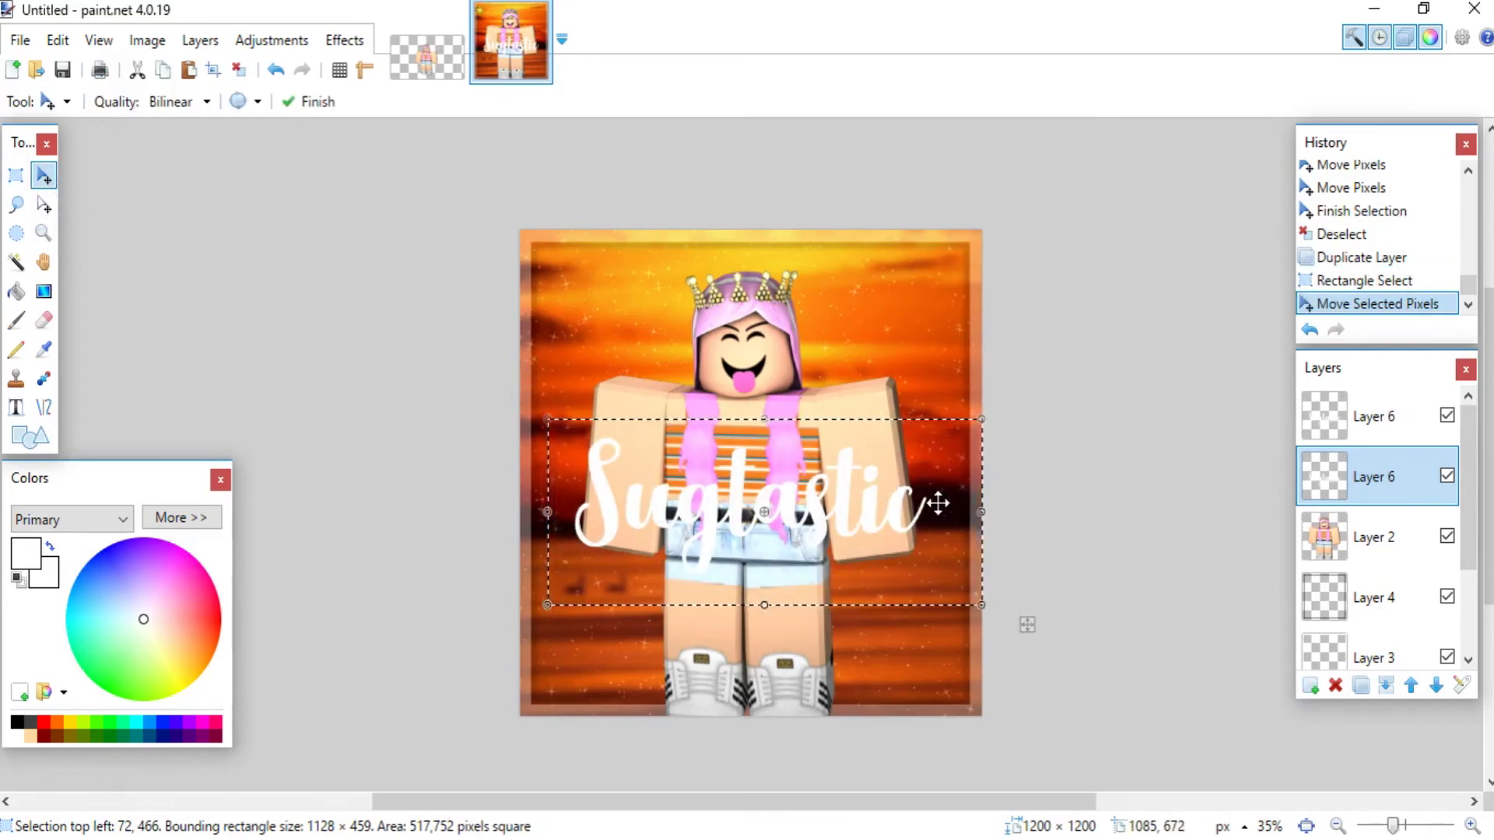
key("Right")
key("Right")
key("Right")
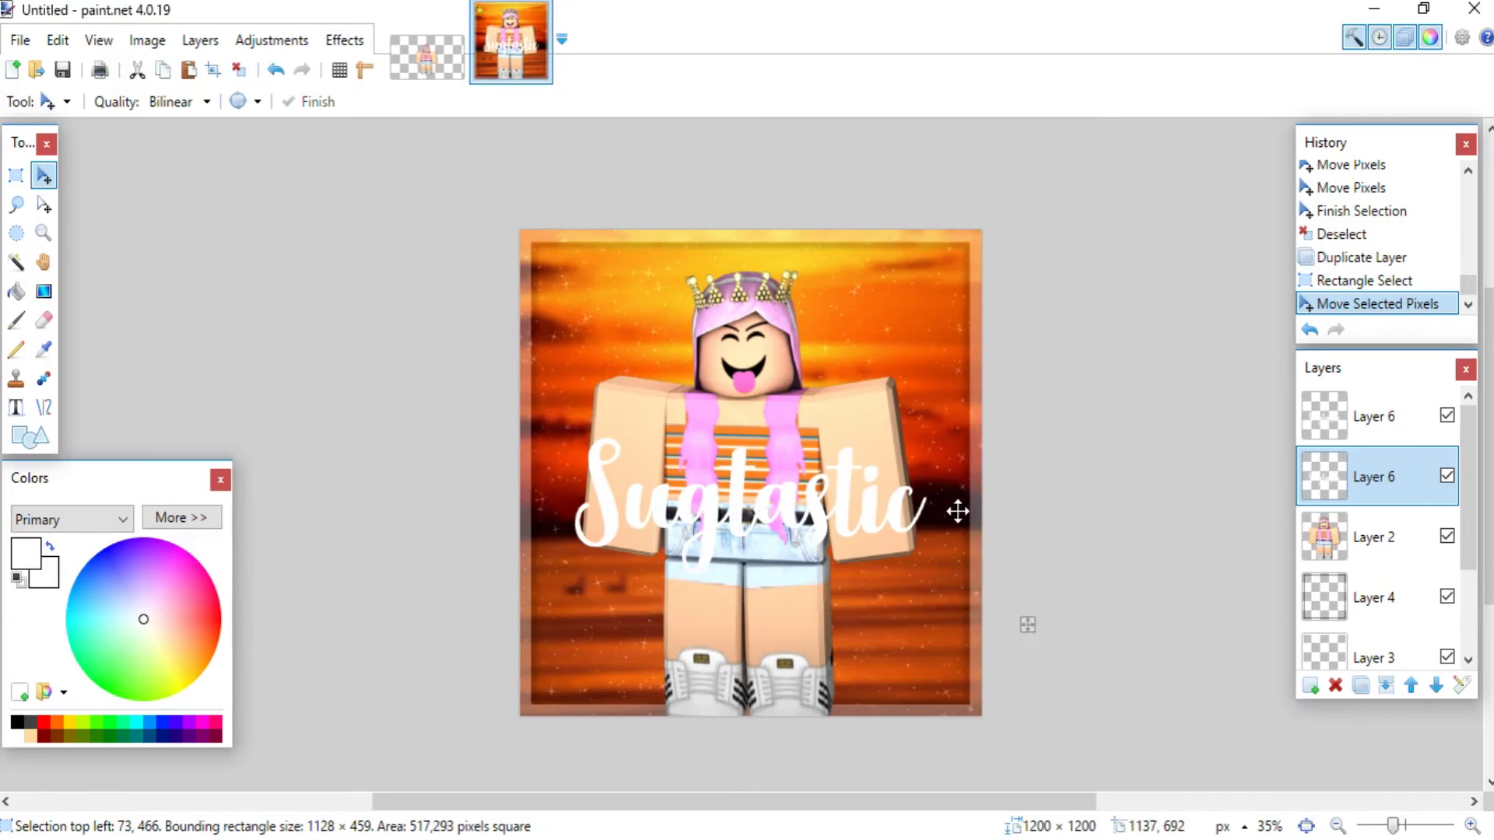
key("Down")
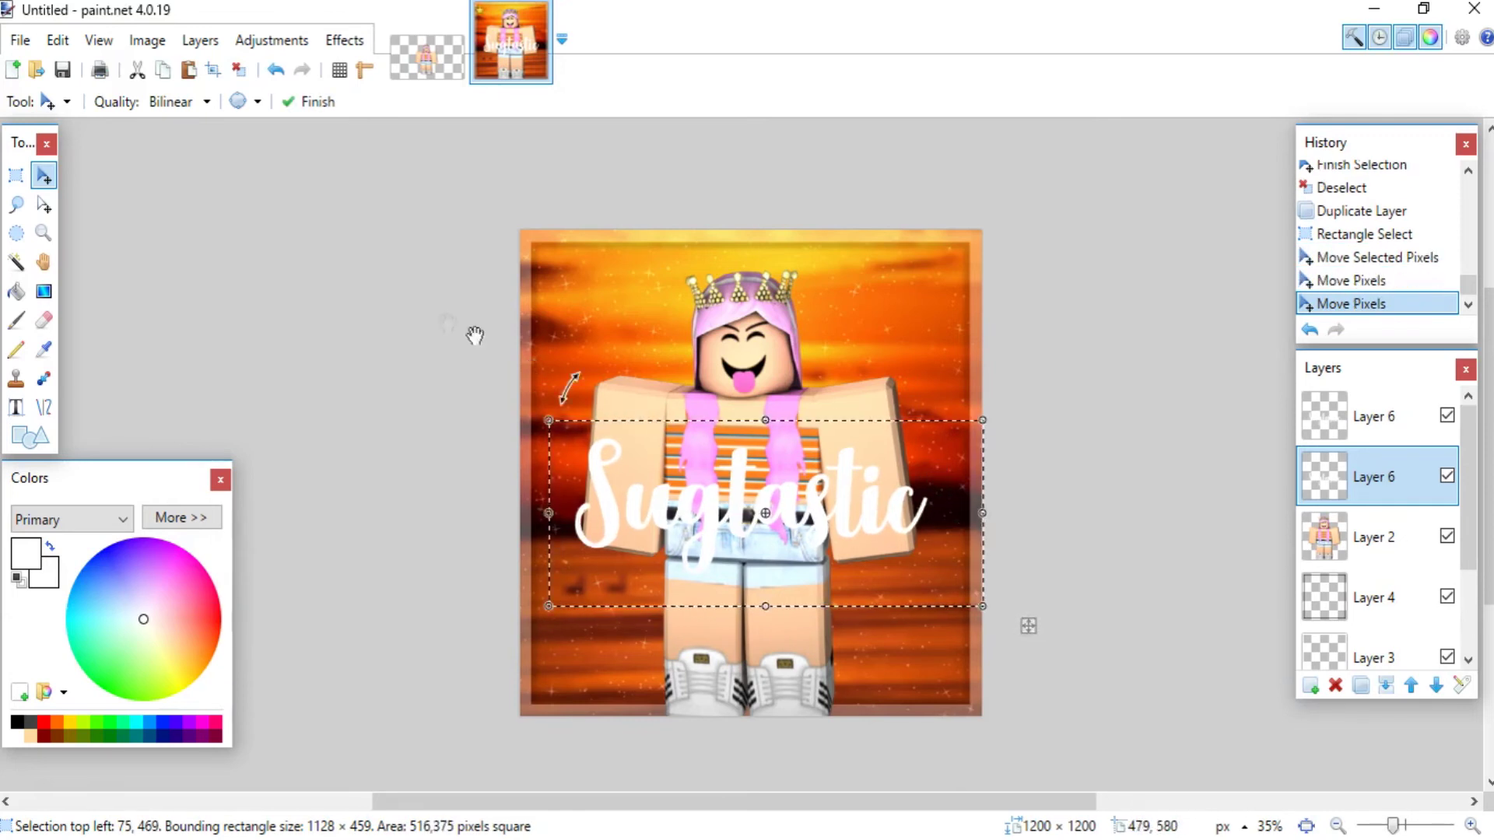
key("s")
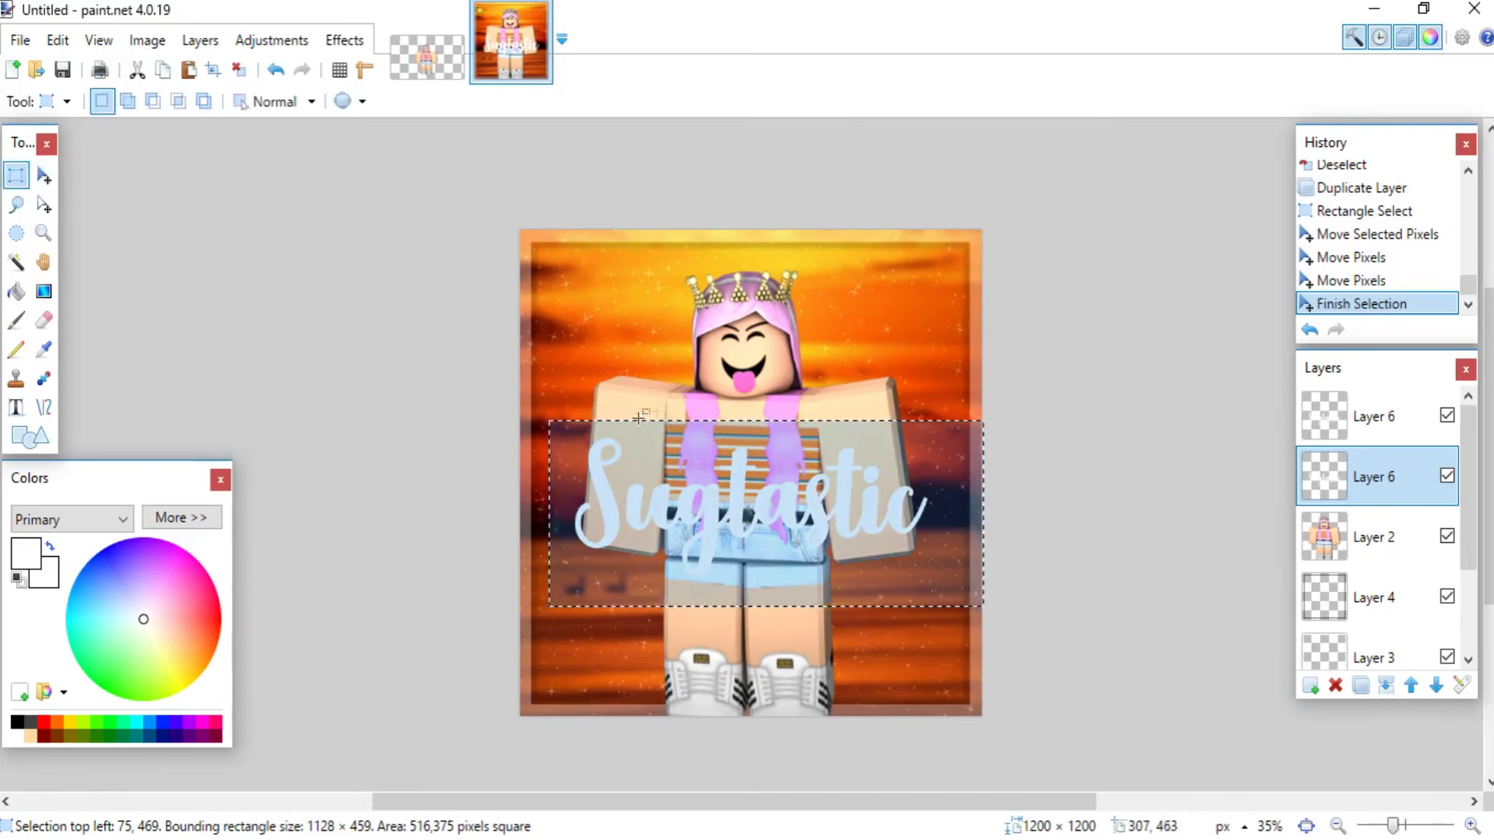
left_click(929, 378)
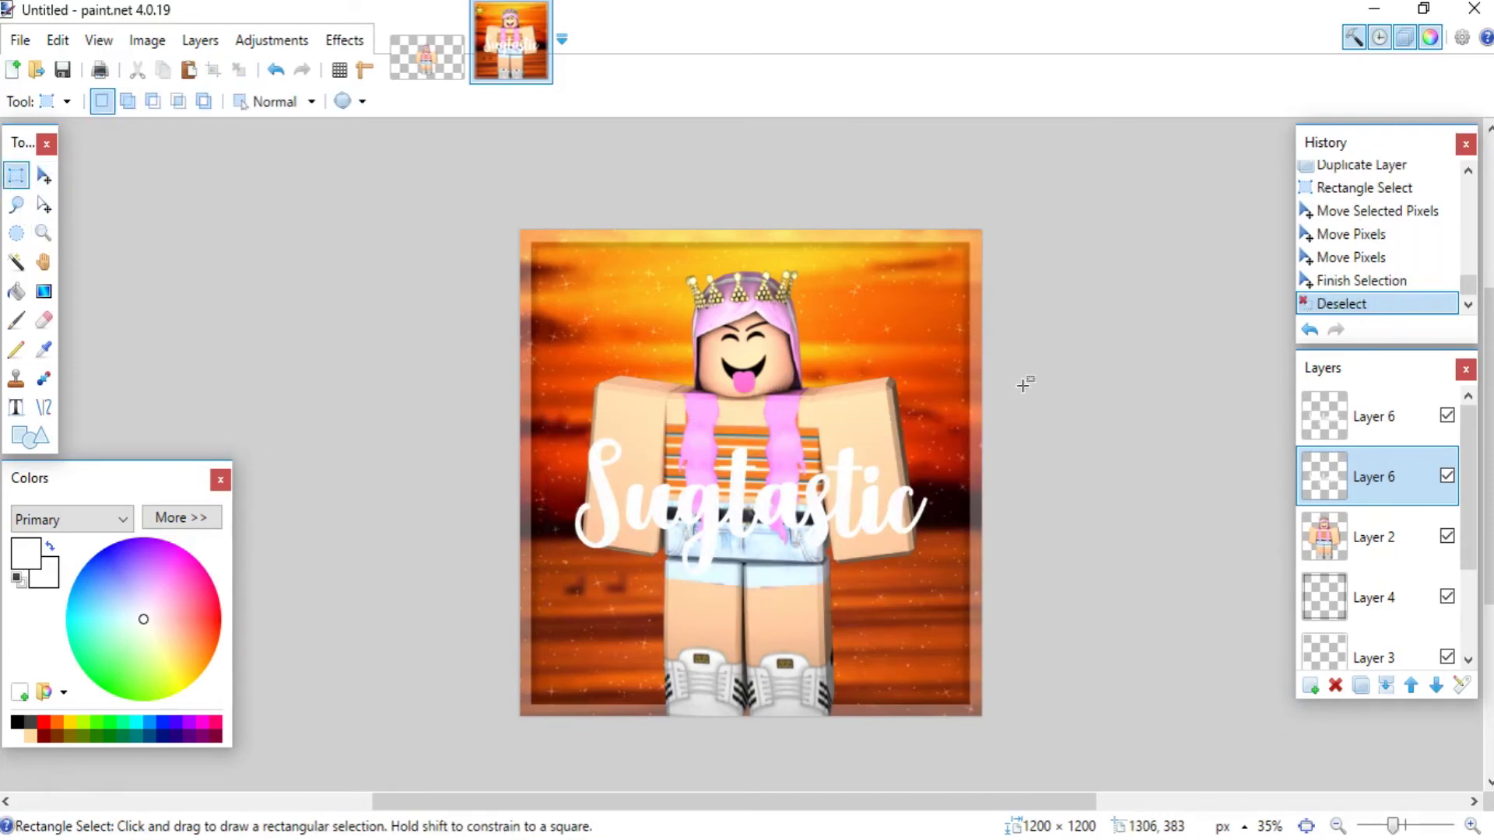
Lower the layer opacity of the offset Sugtastic copy beneath the main text
scroll(1022, 381, "down", 3)
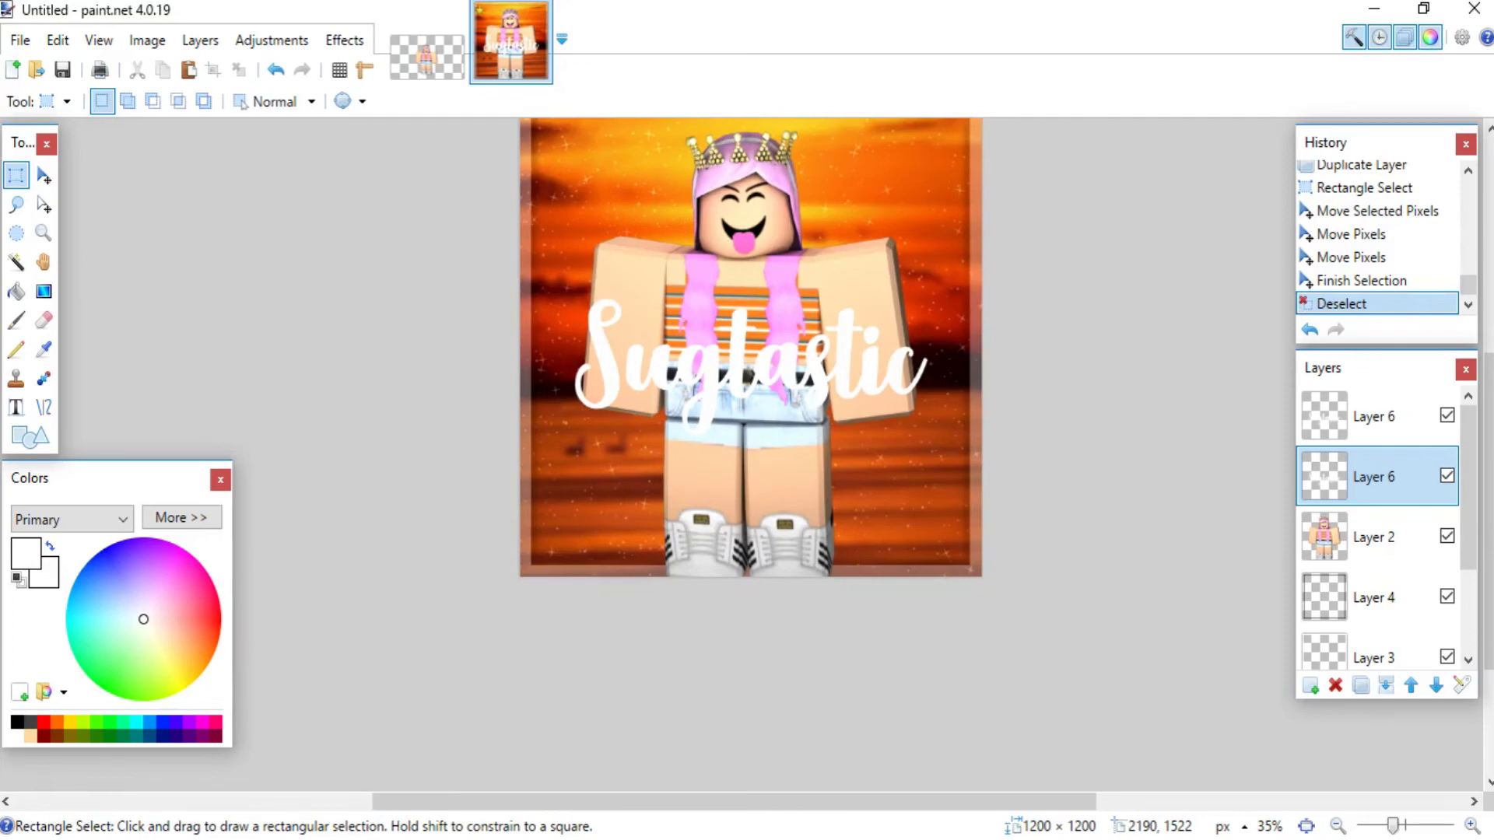
scroll(1480, 497, "up", 3)
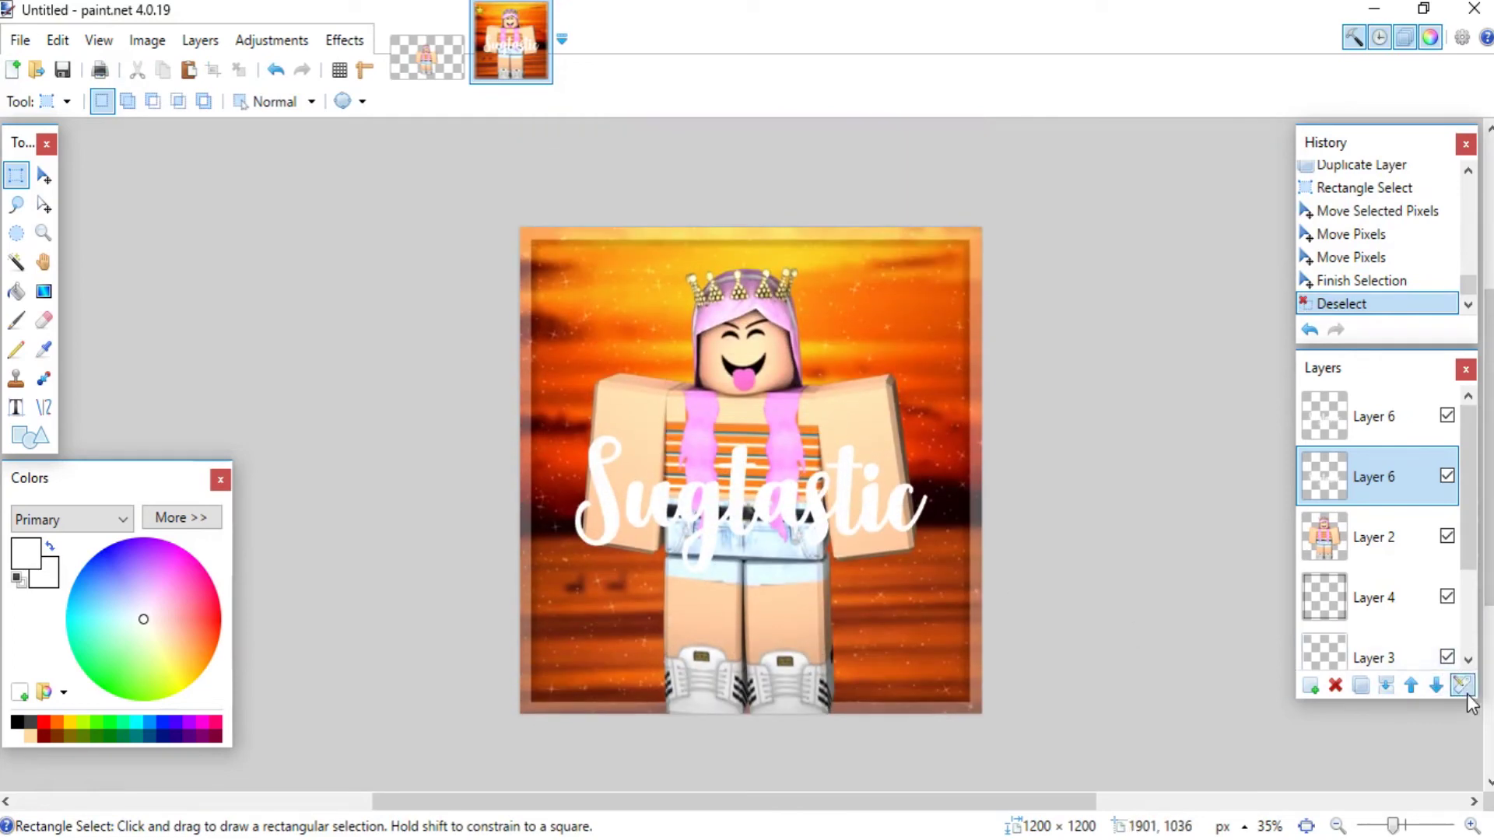
left_click(1460, 685)
left_click_drag(889, 478, 806, 479)
left_click(737, 523)
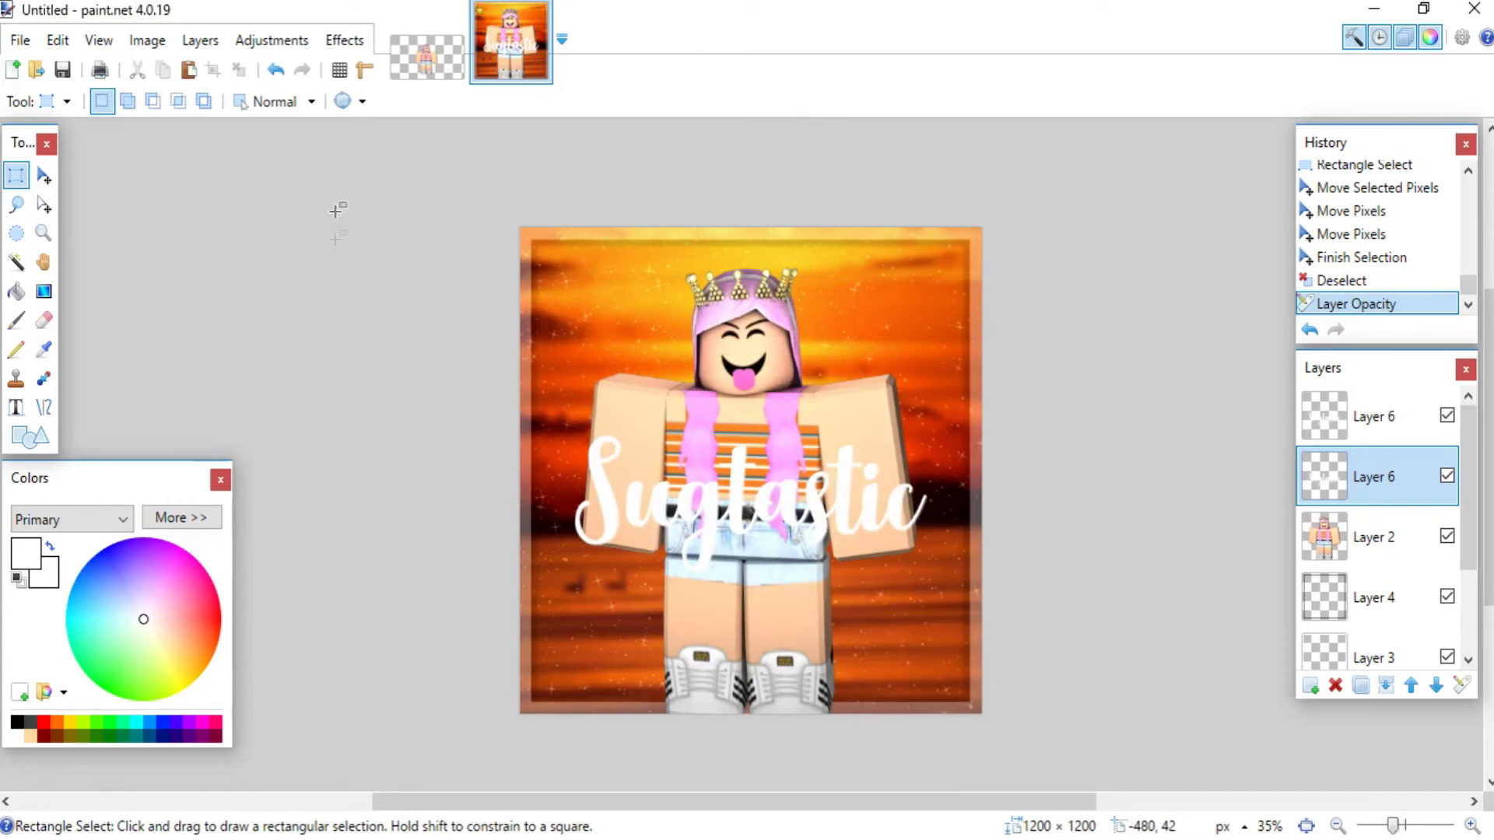
Apply a black drop shadow to the lower Sugtastic copy with zero offset, widening radius 4 and blur radius 5
left_click(344, 39)
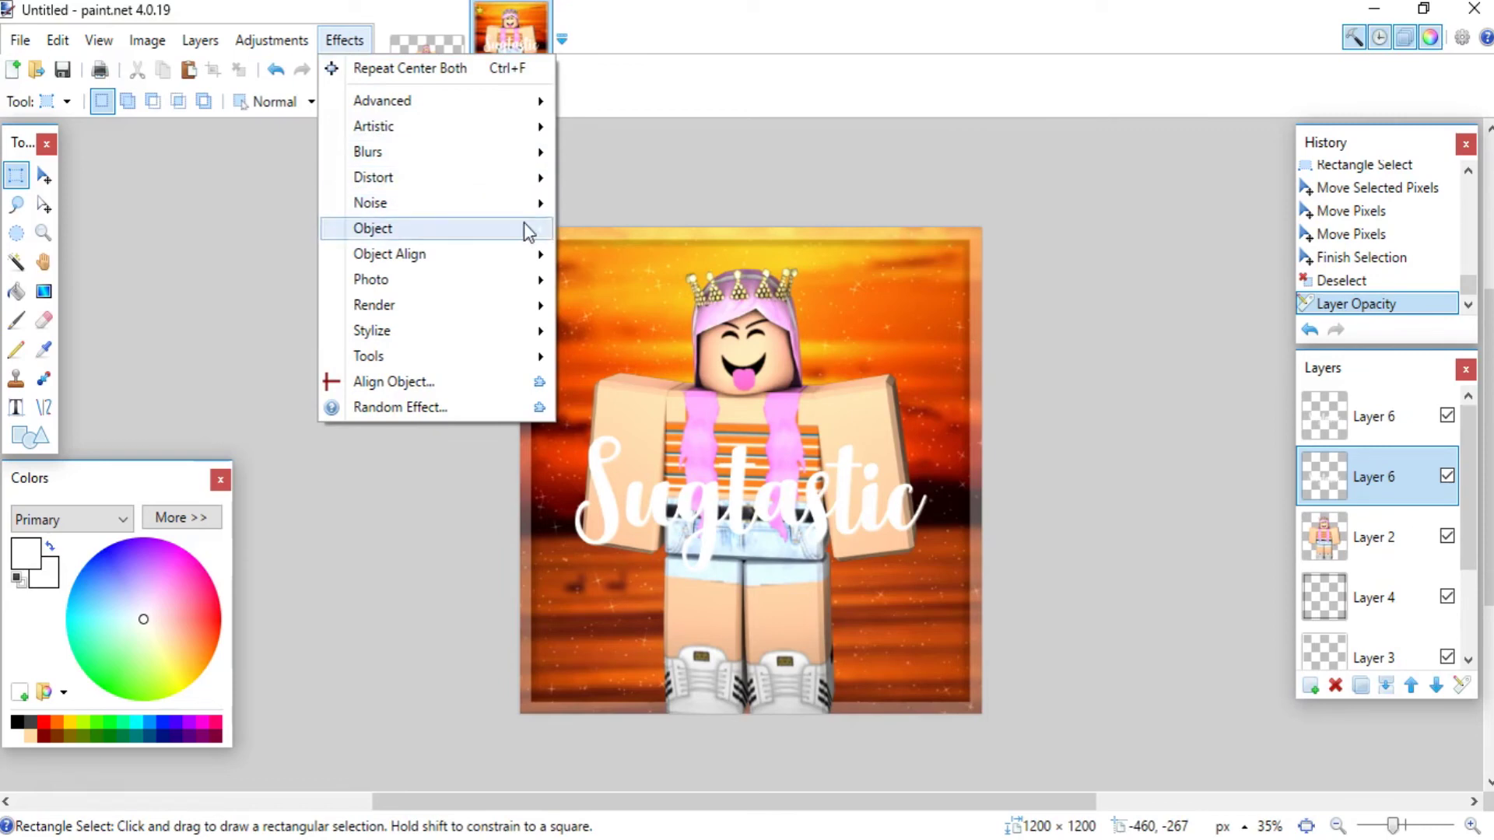
mouse_move(528, 230)
left_click(591, 232)
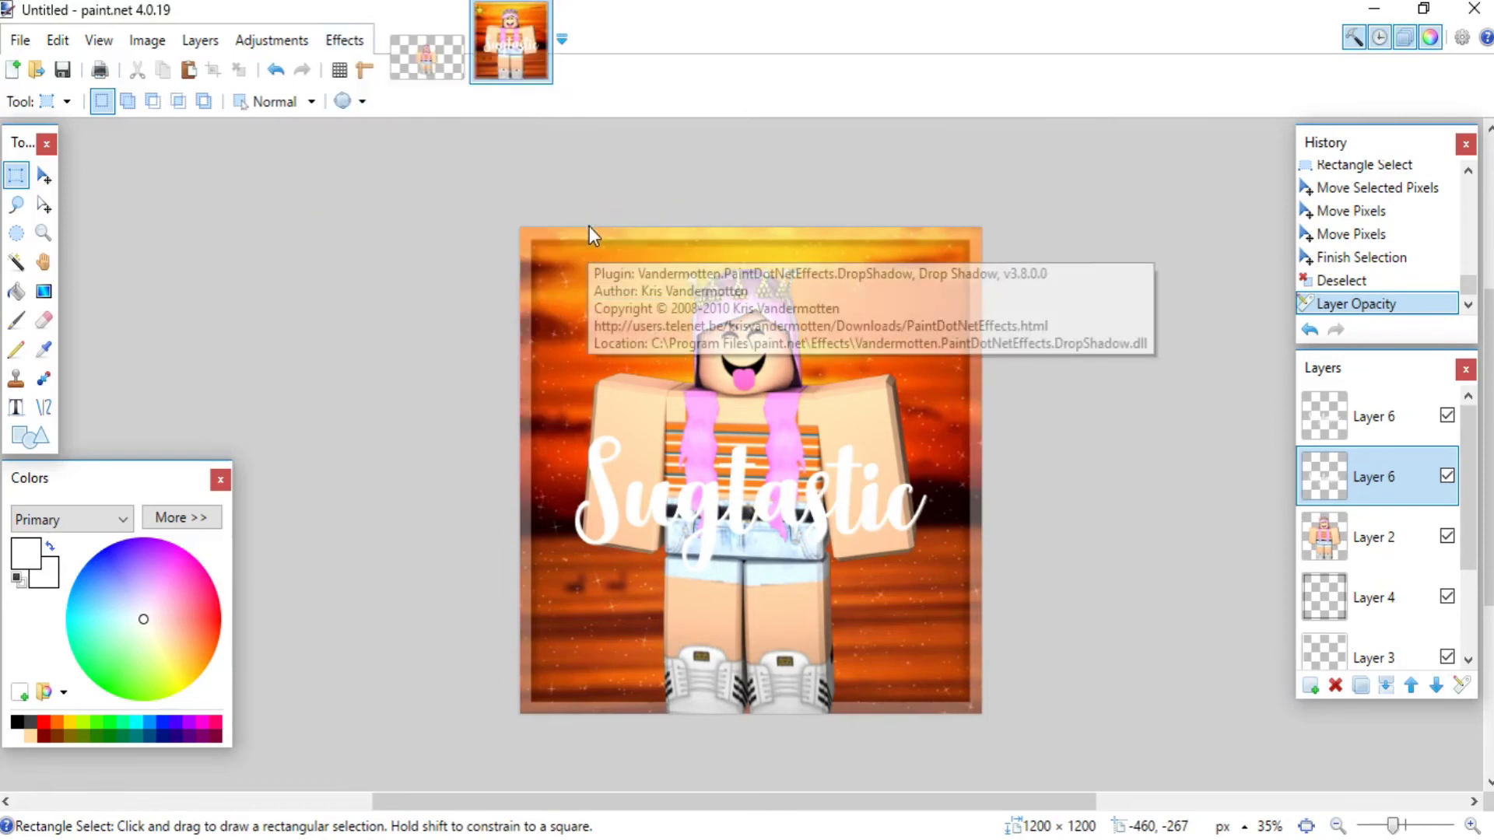
left_click_drag(711, 162, 274, 123)
left_click_drag(362, 440, 374, 579)
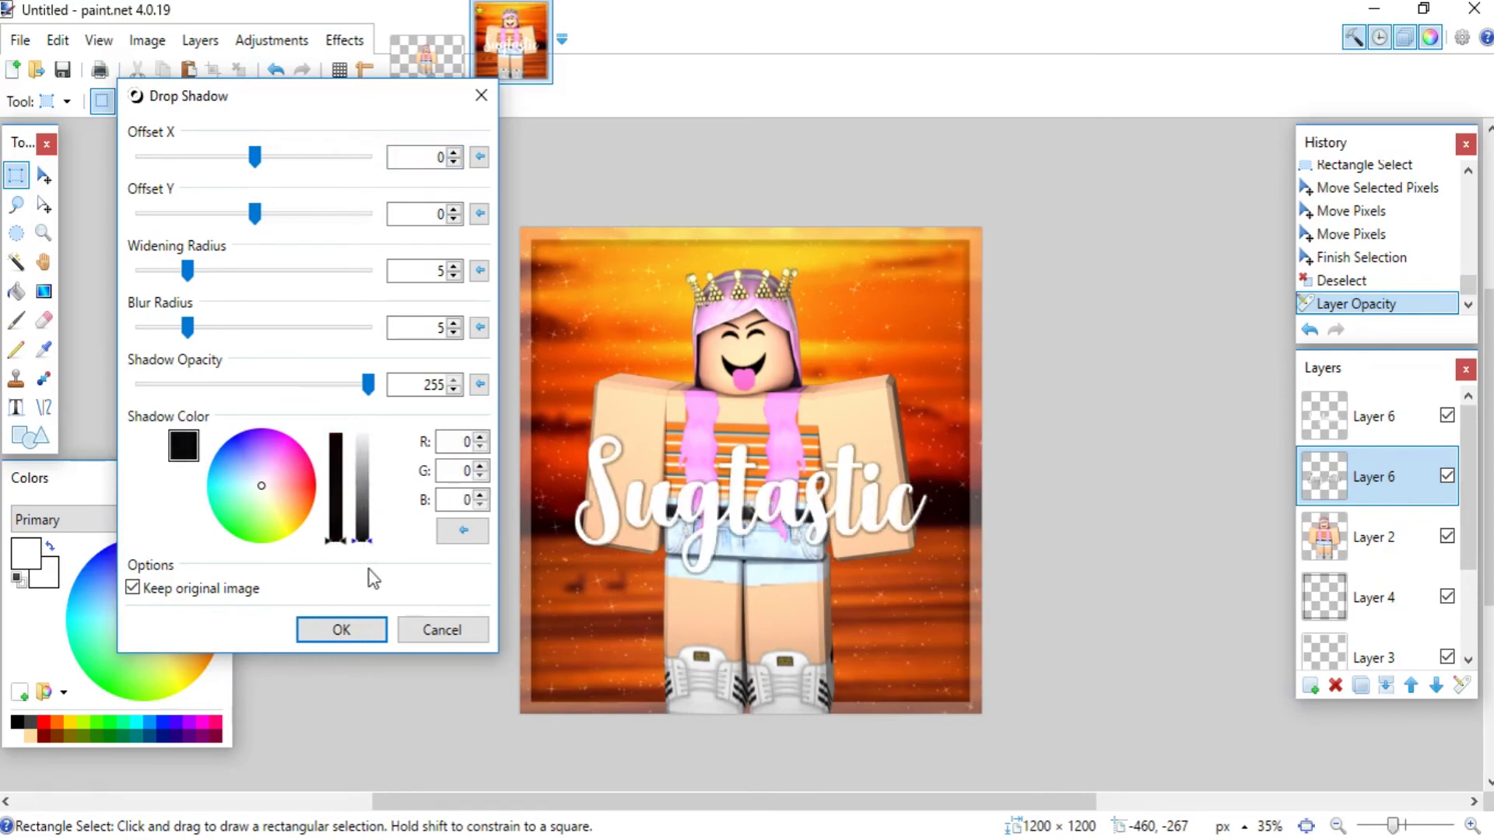
mouse_move(185, 330)
left_mouse_down()
mouse_move(215, 327)
mouse_move(220, 280)
mouse_move(177, 284)
mouse_move(194, 334)
left_mouse_up()
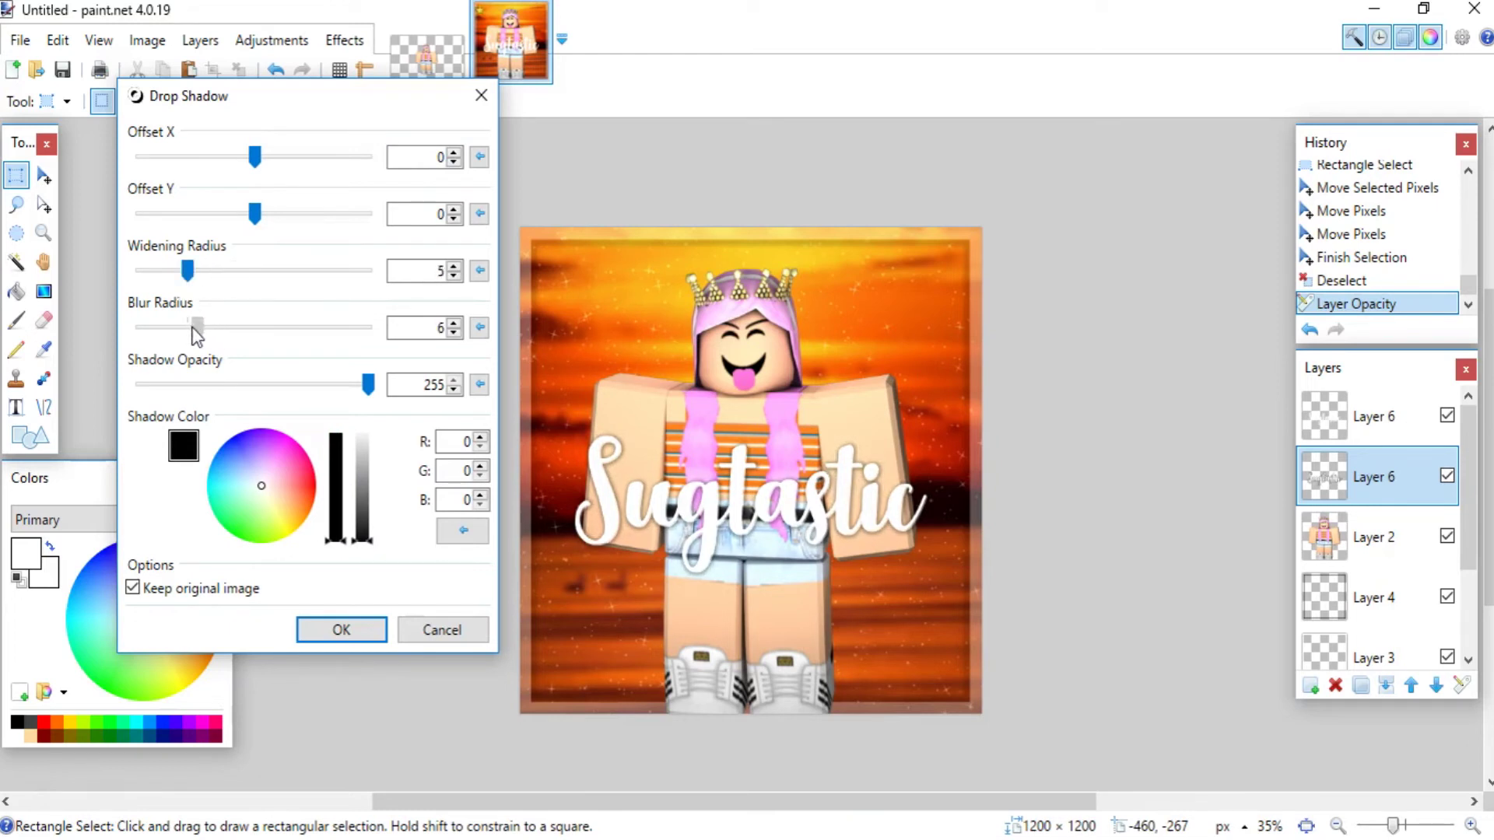
left_click_drag(187, 271, 180, 271)
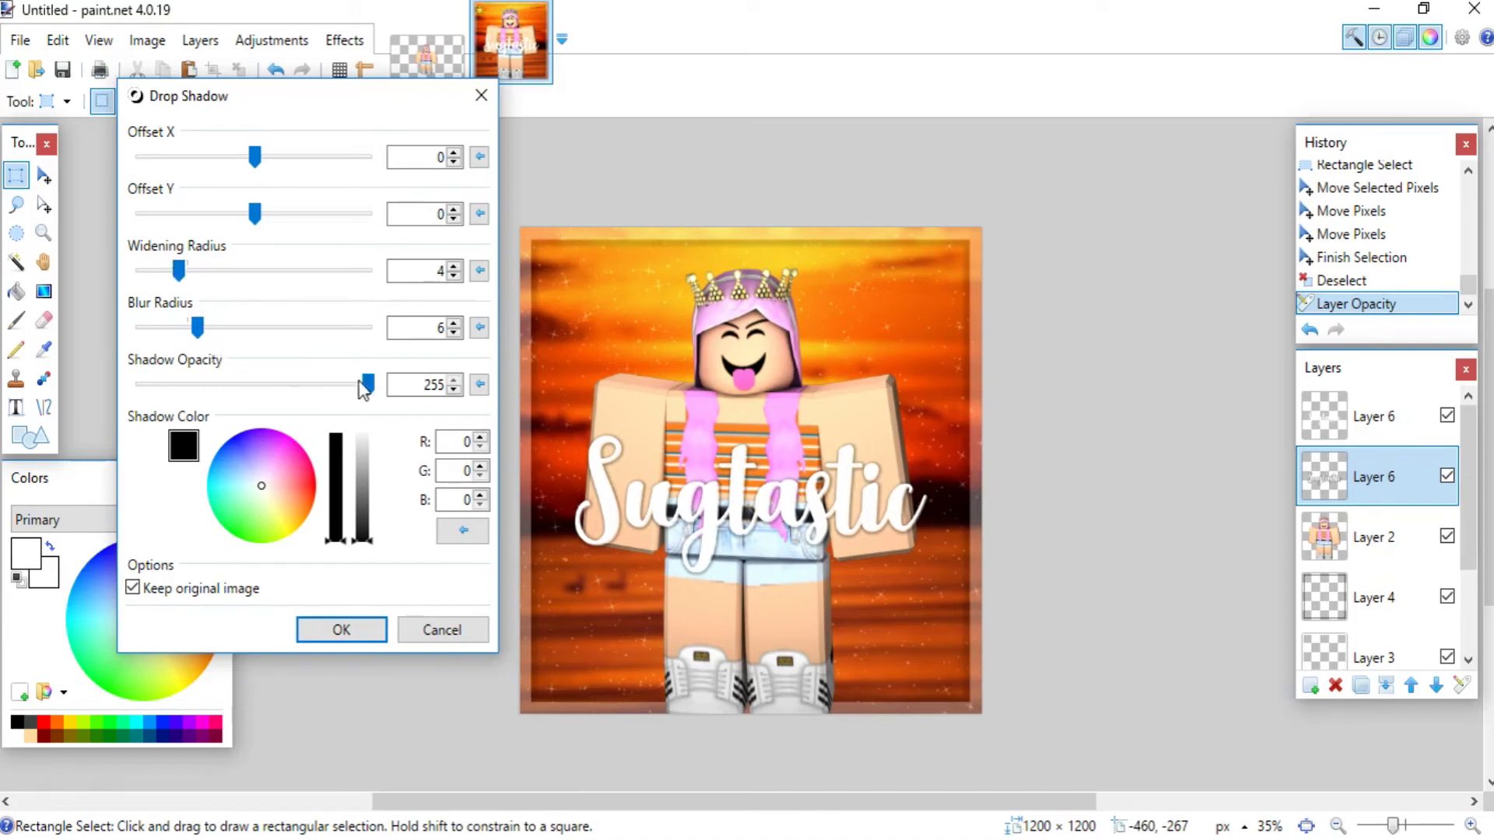
left_click_drag(196, 340, 187, 336)
left_click(336, 632)
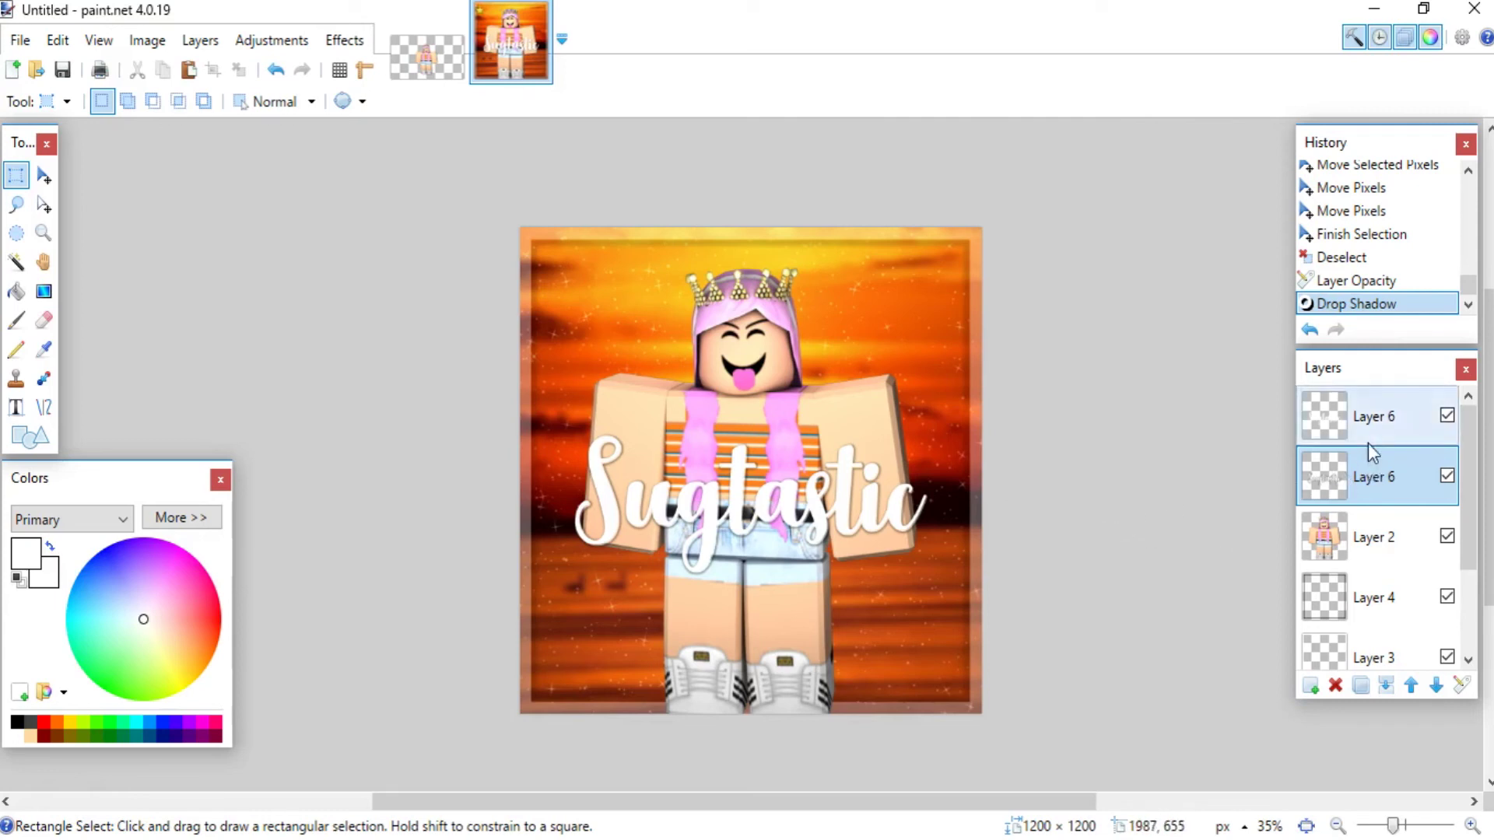
Add a new layer on top and place small white "sugtastic" text in the upper-left corner inside the border
left_click(1311, 685)
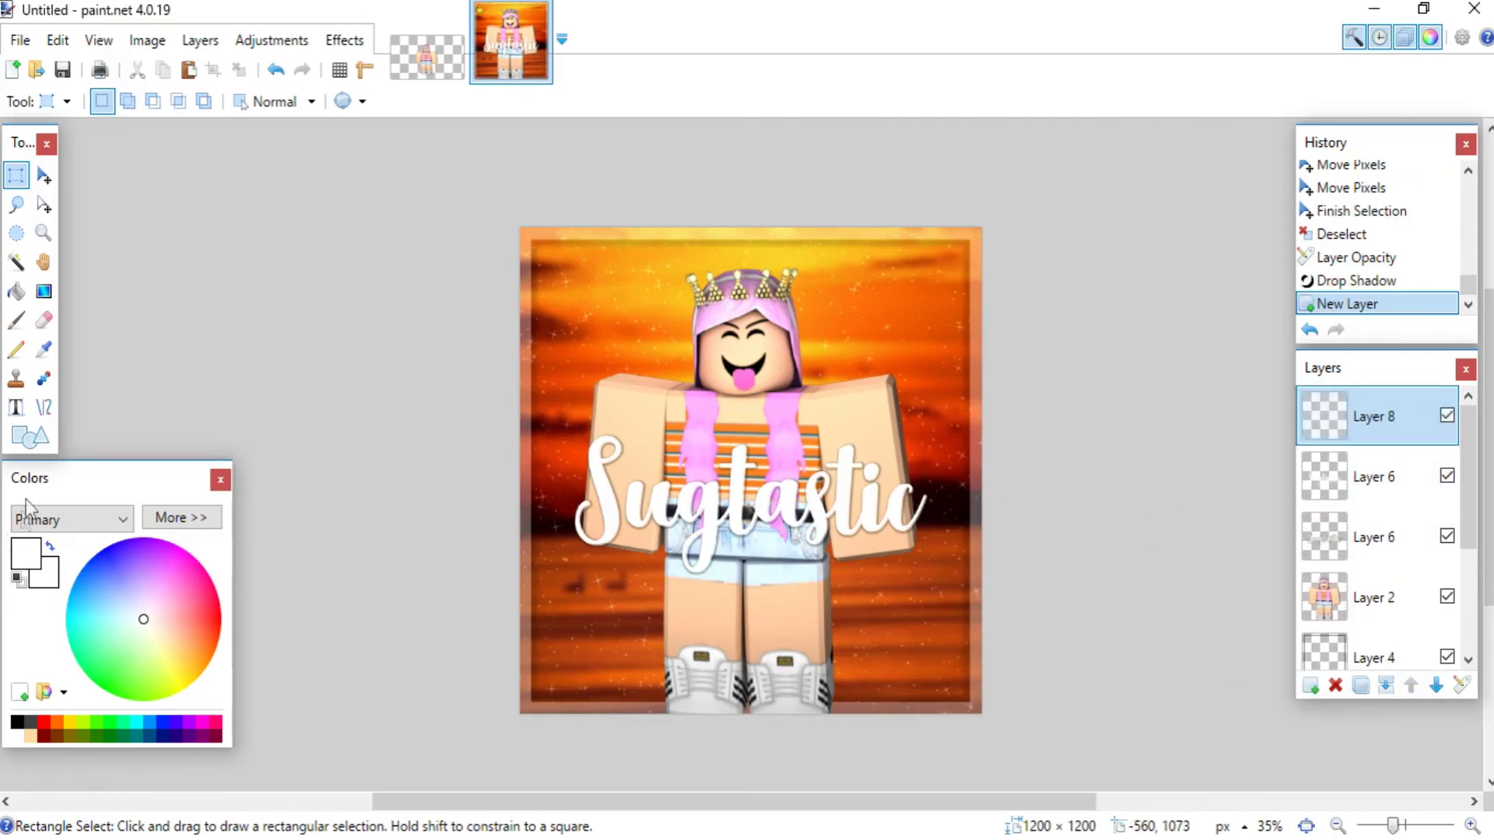
left_click(15, 406)
left_click(536, 250)
type("sugtasti")
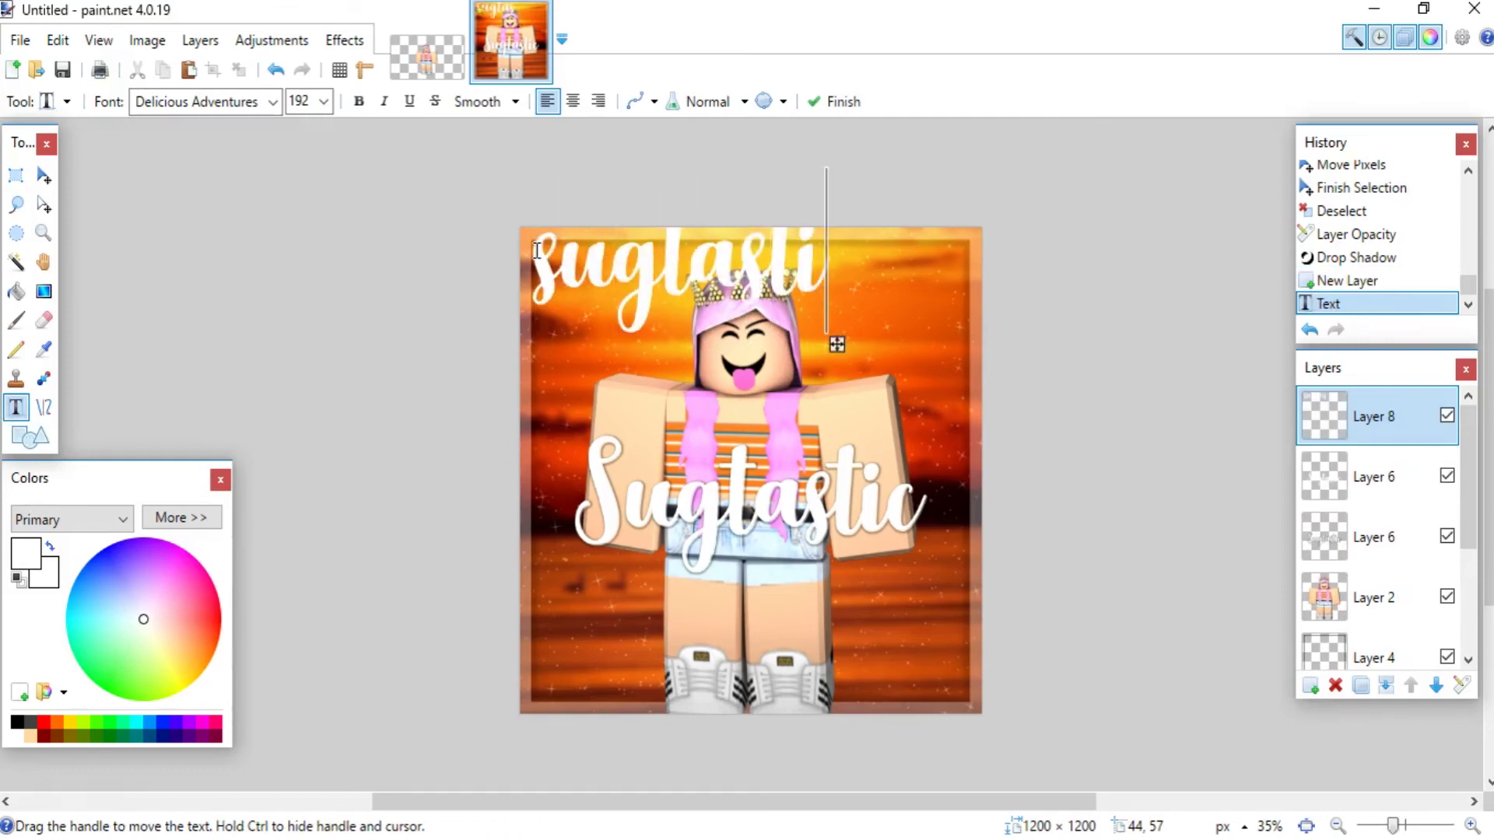
type("c")
double_click(298, 101)
type("48")
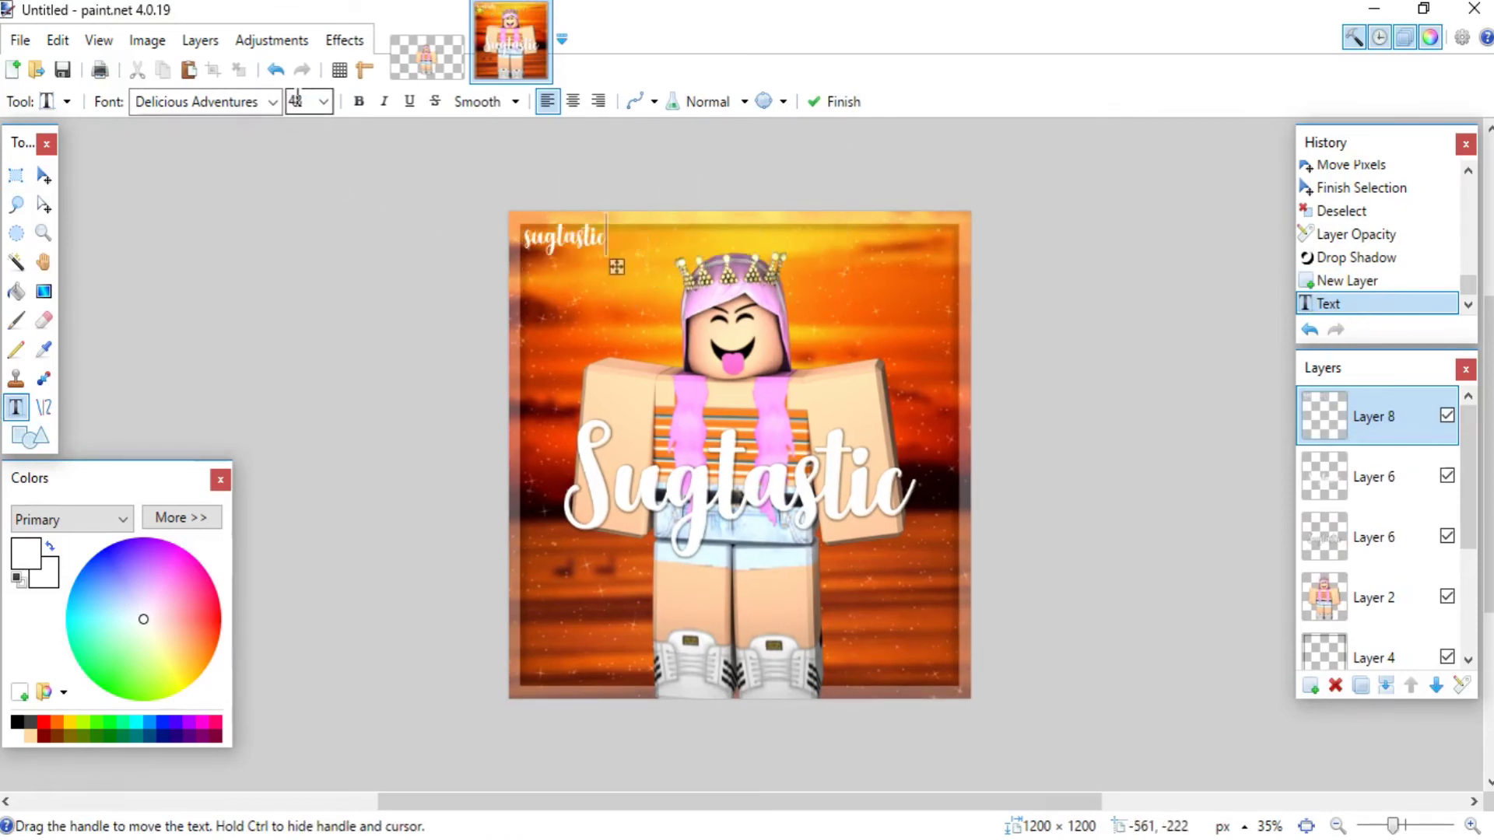
left_click(16, 174)
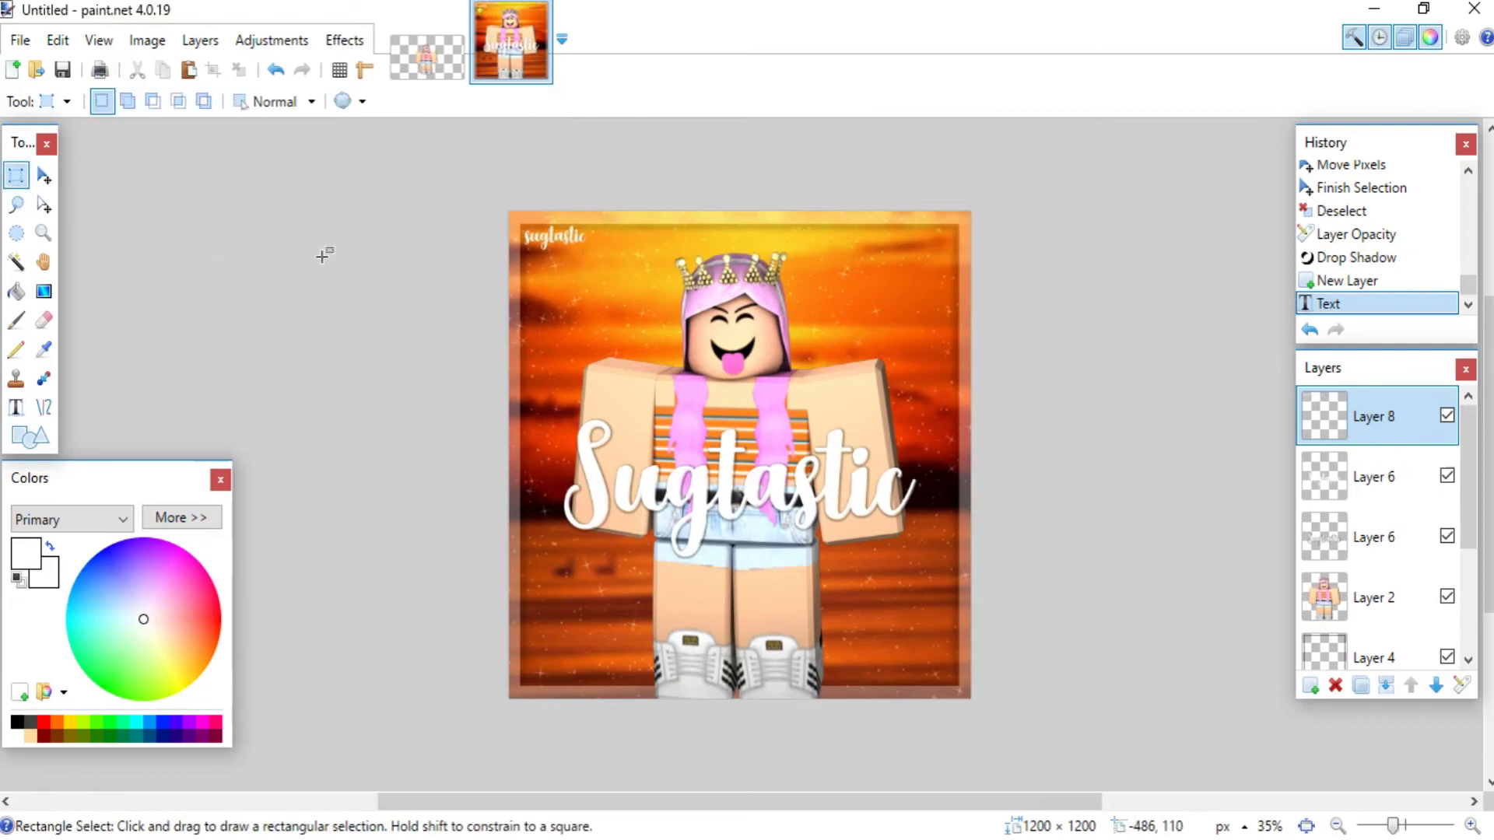
Set the opacity of the small corner text's layer to 66 and fit the image to the window
left_click(1470, 690)
left_click_drag(883, 476, 789, 480)
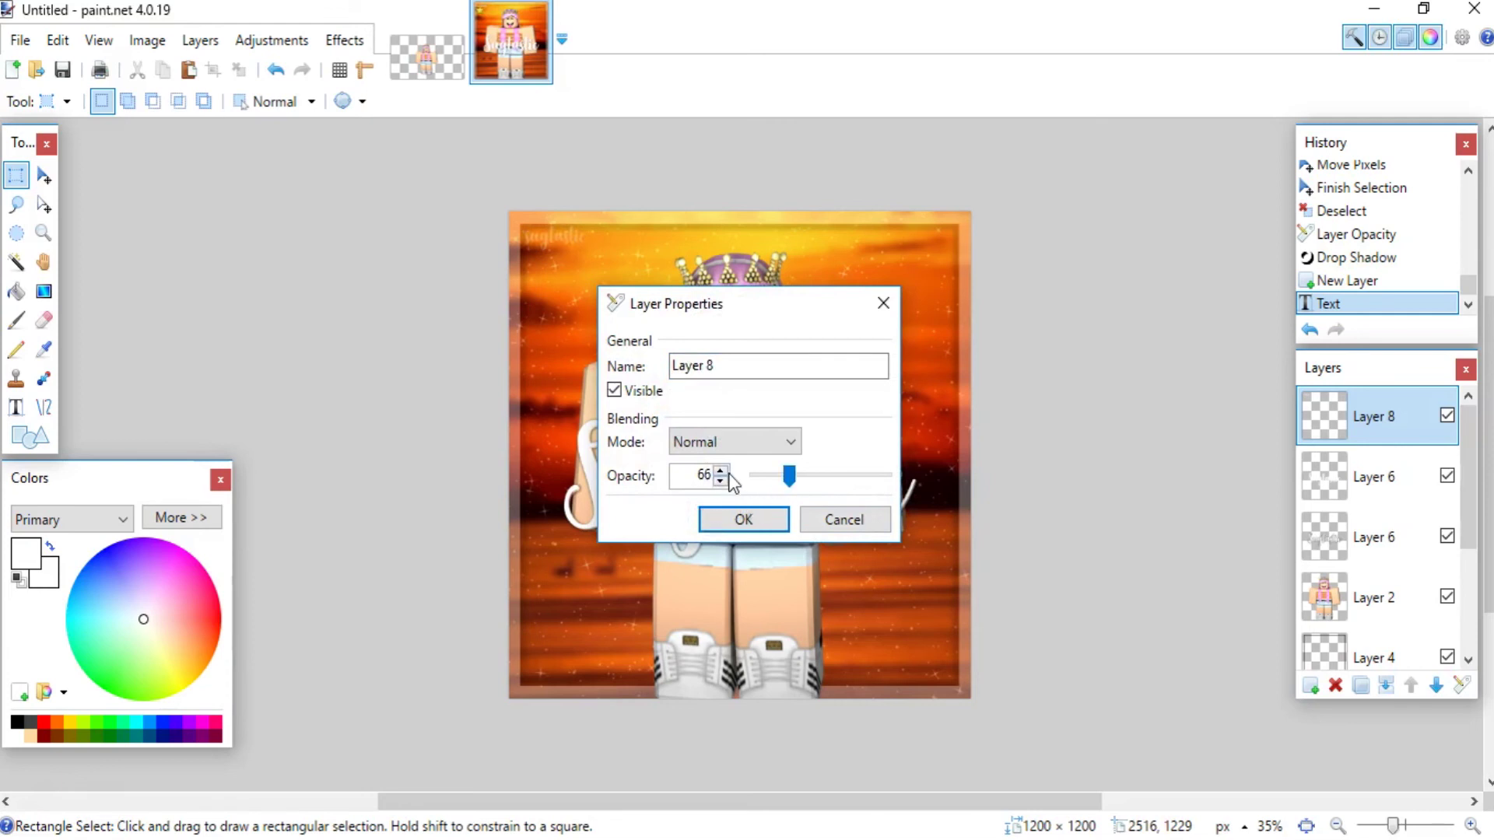
left_click(743, 519)
key("ctrl+b")
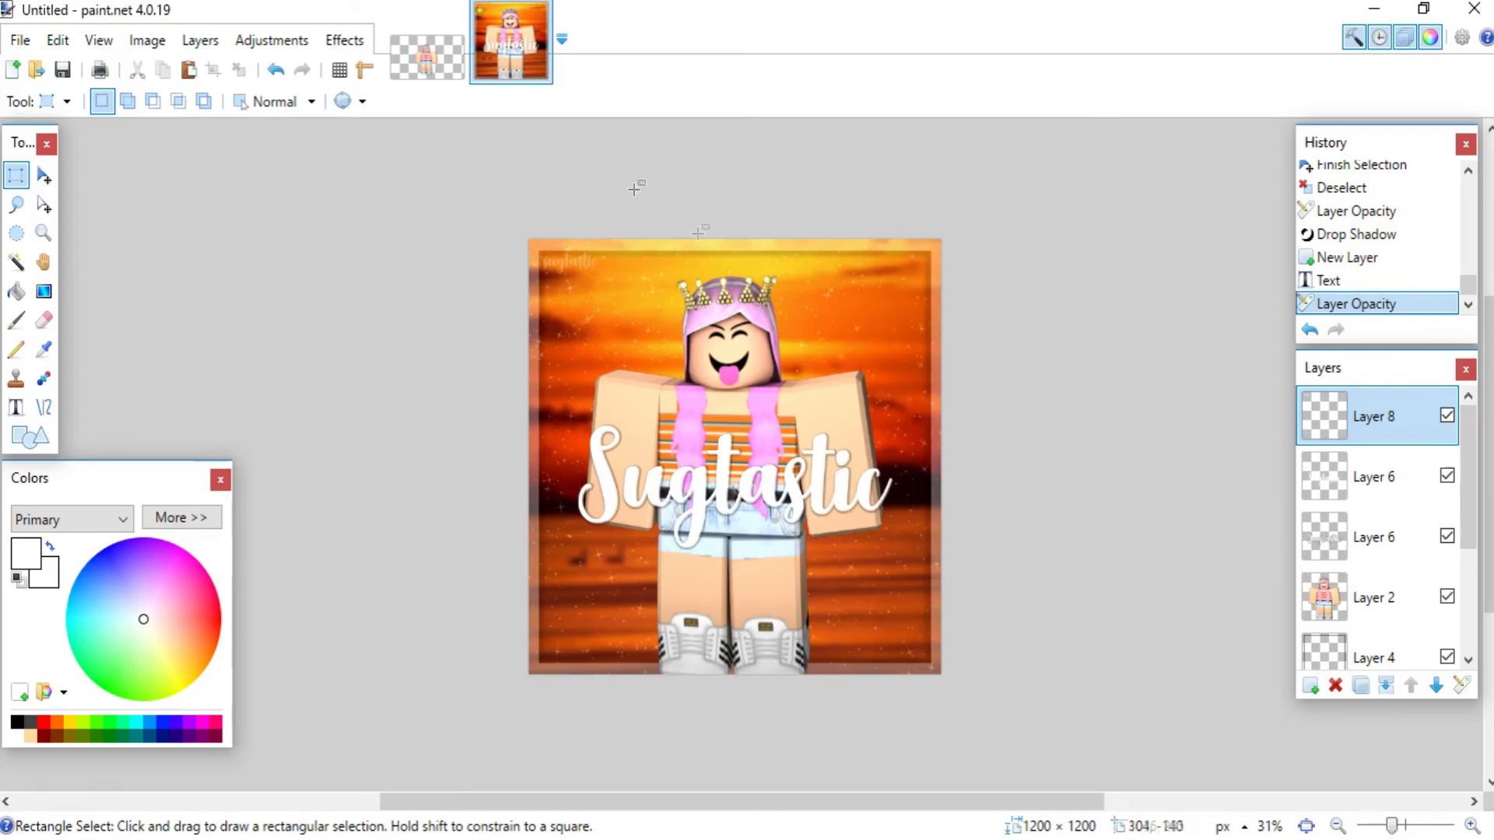
Start saving the image under a new name and browse to the gfx2 folder in Pictures
left_click(20, 40)
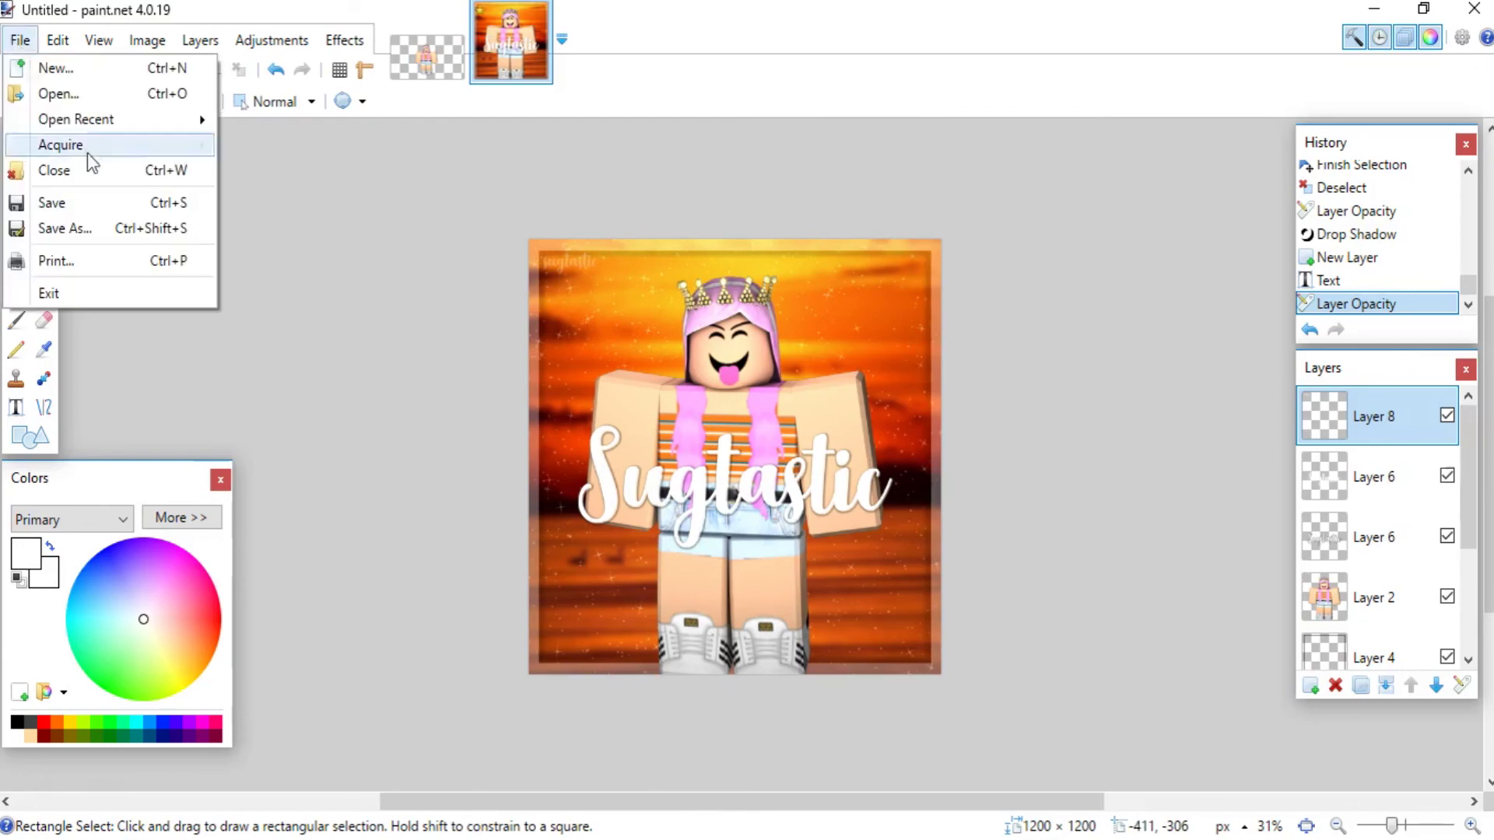
left_click(117, 226)
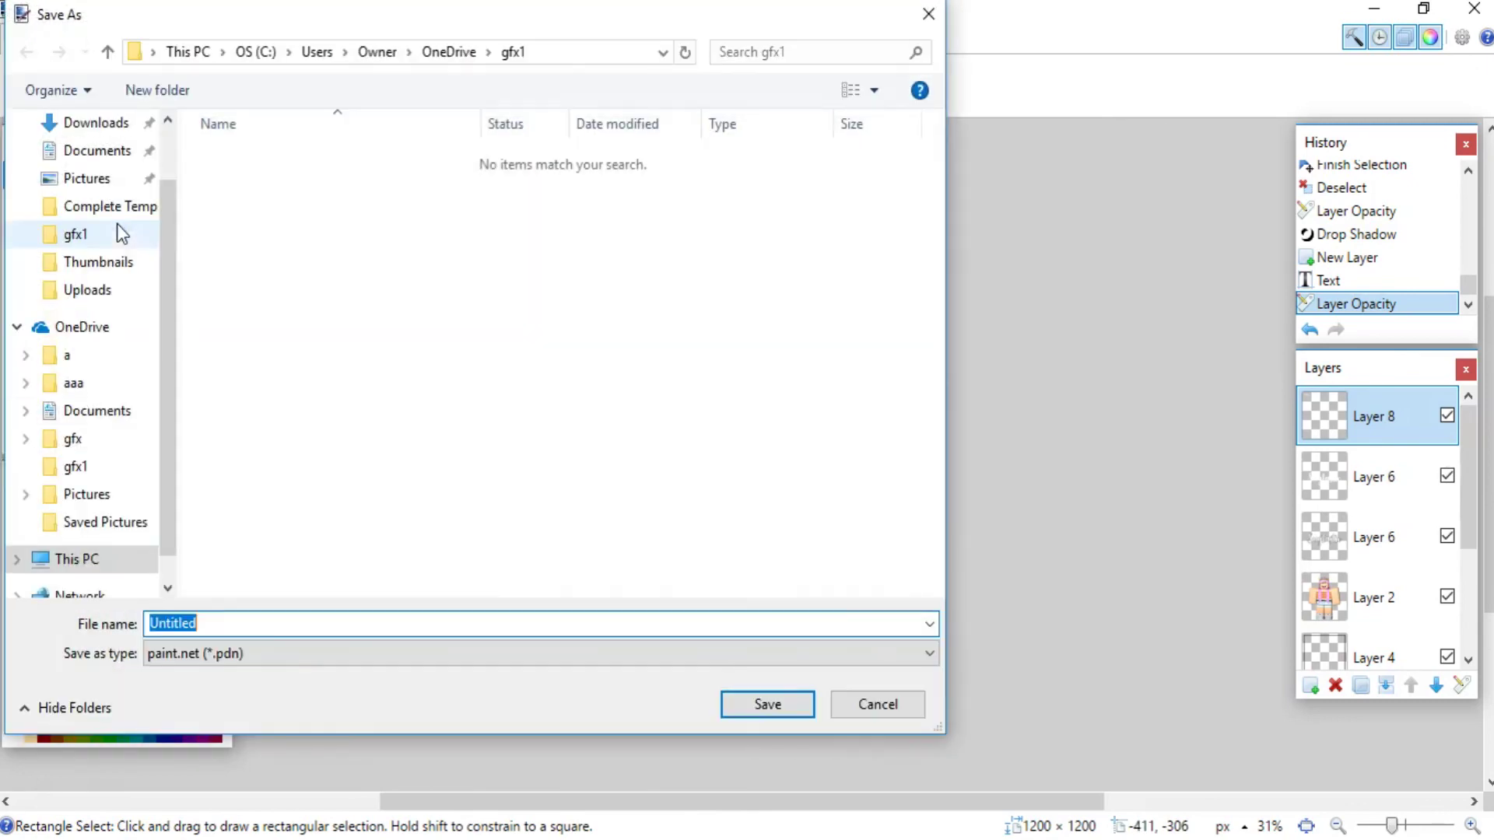
scroll(124, 428, "up", 1)
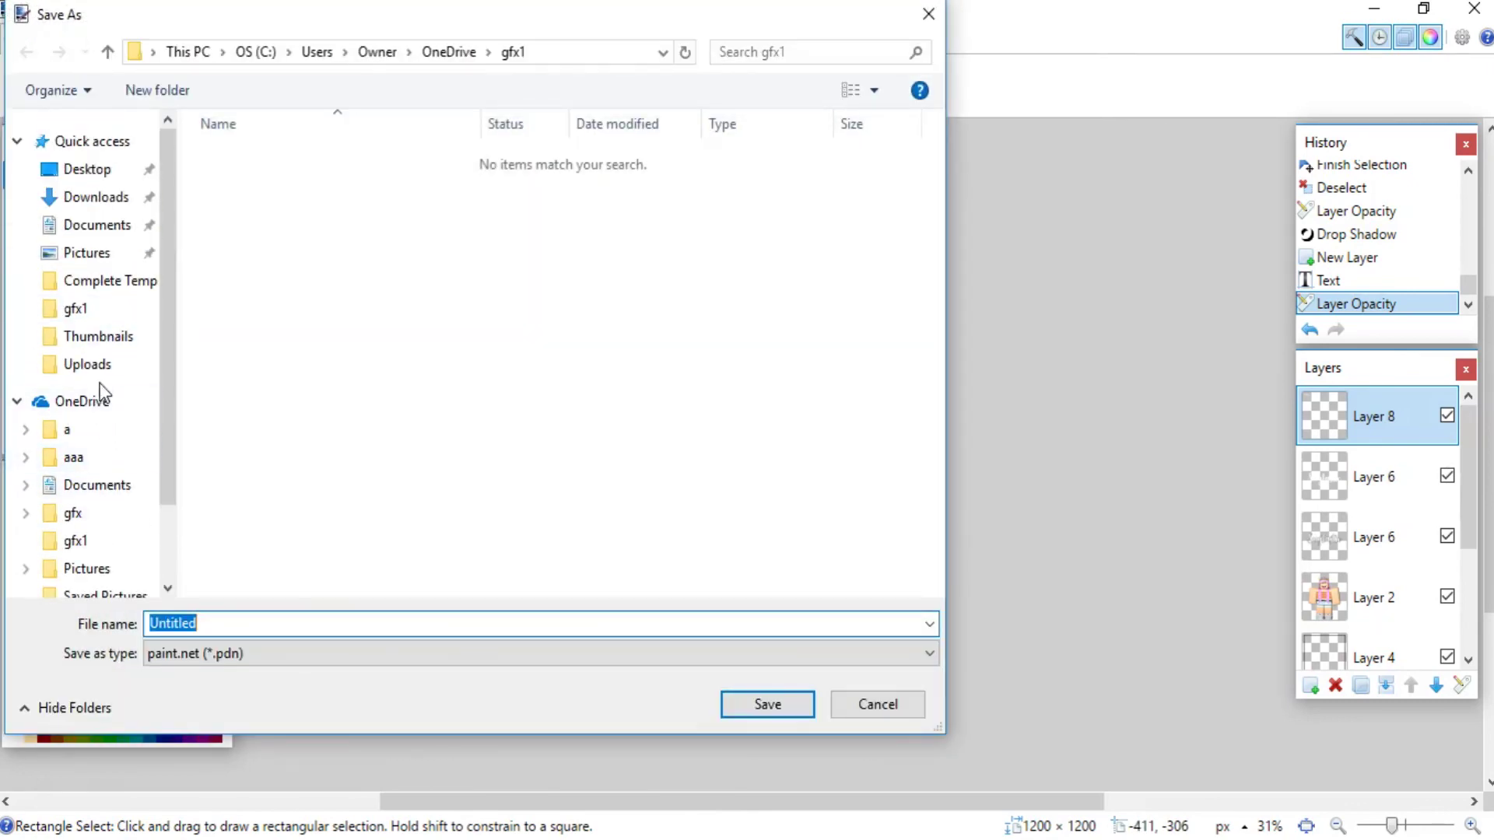
scroll(124, 529, "down", 1)
left_click(84, 522)
double_click(250, 212)
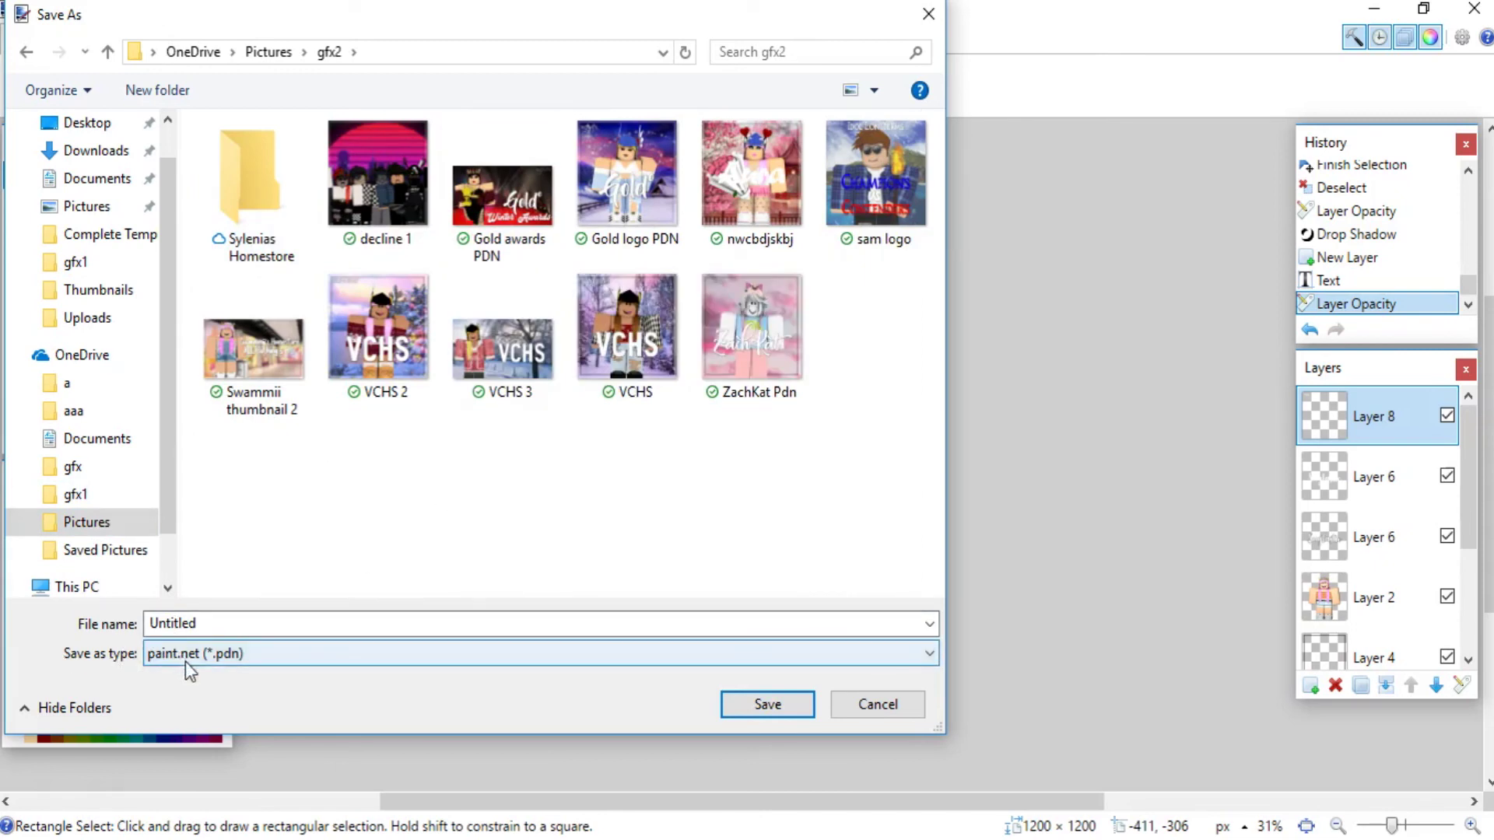
Save the image as a PNG named "Sugtastic tutorial" with auto-detected bit depth, flattening the layers
left_click(228, 660)
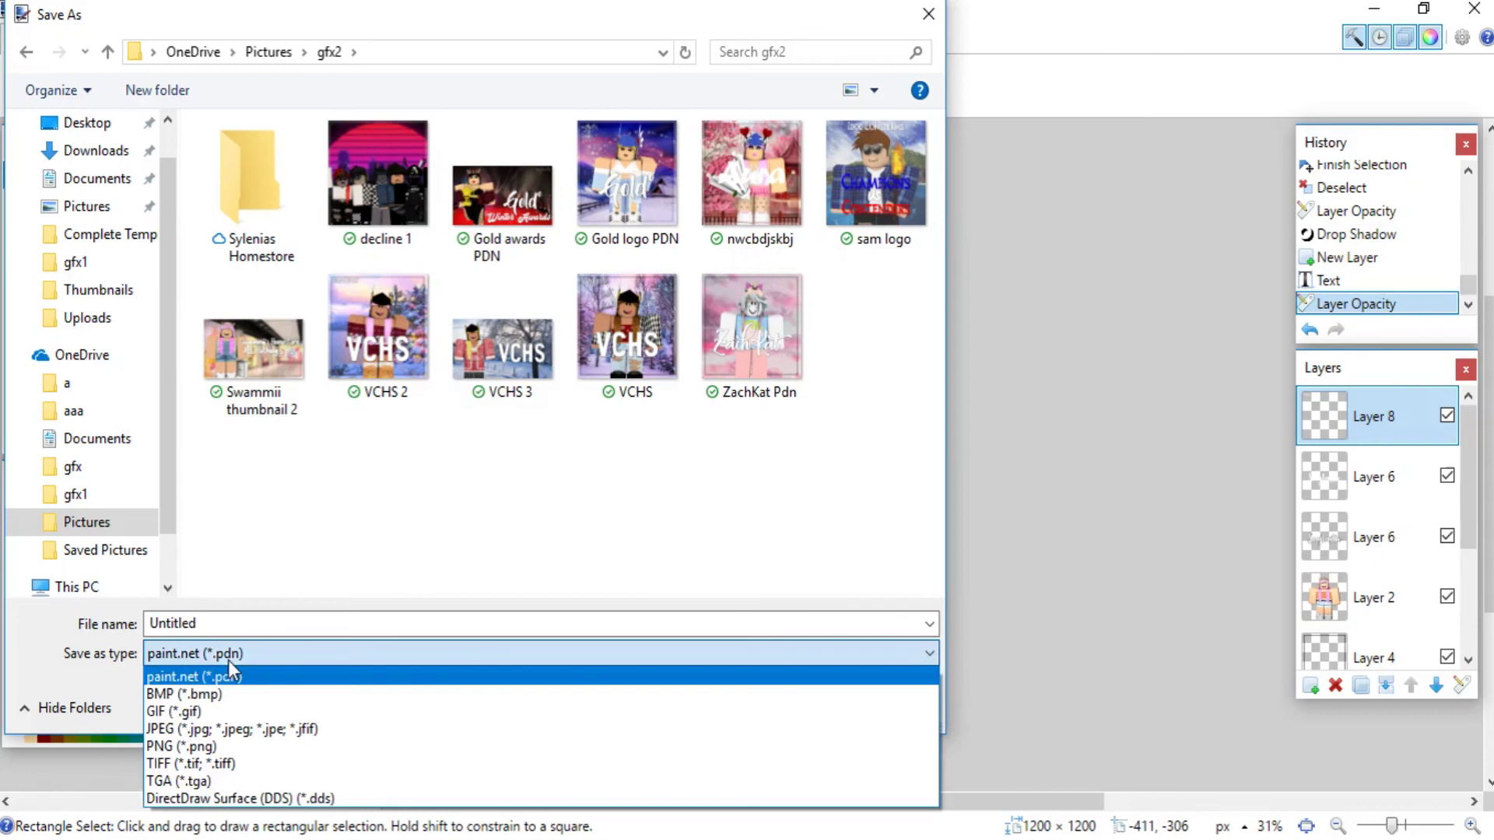
left_click(211, 747)
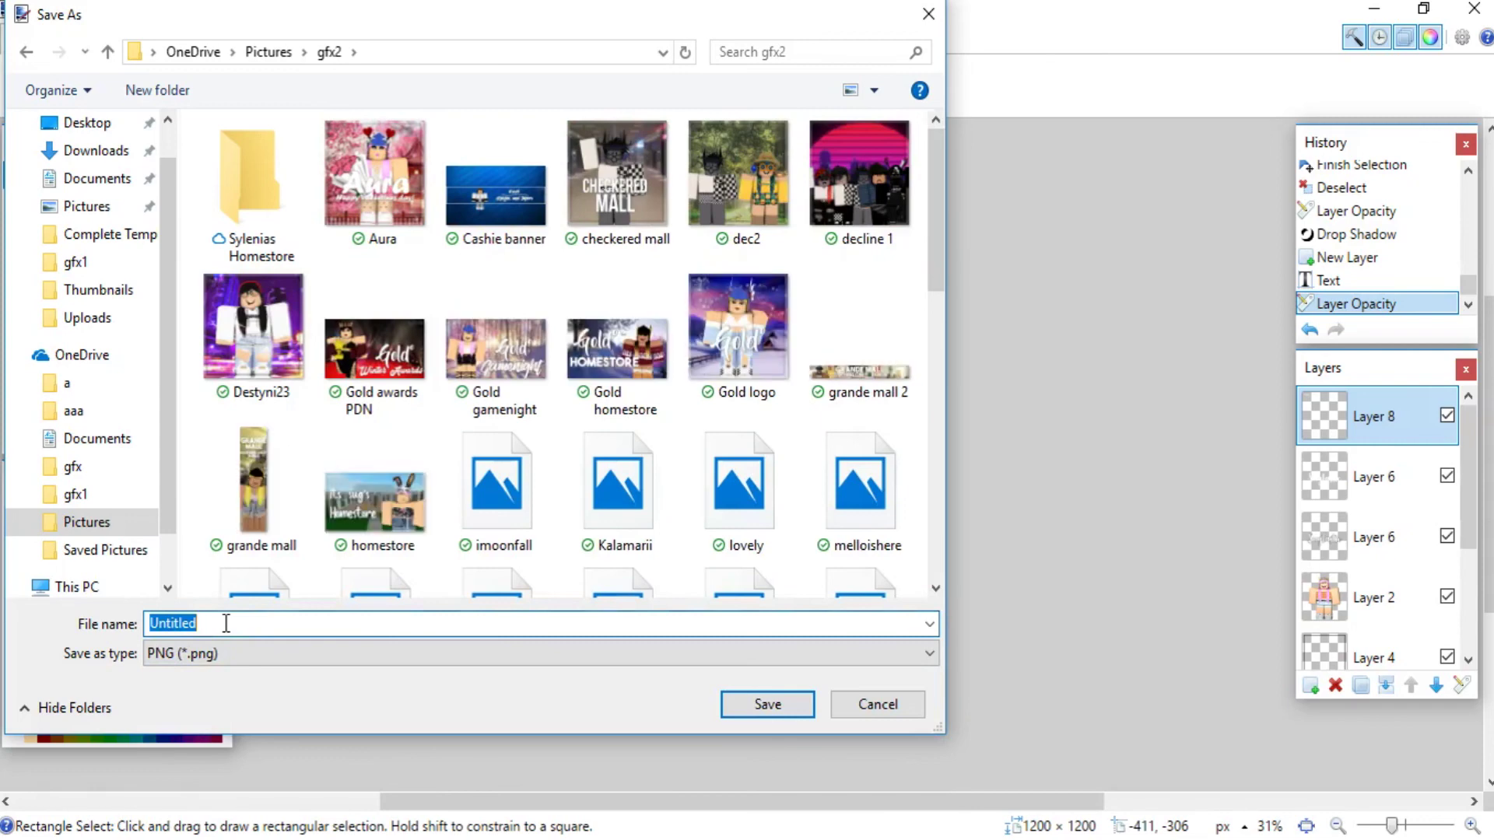
type("Sugtastic tutoria")
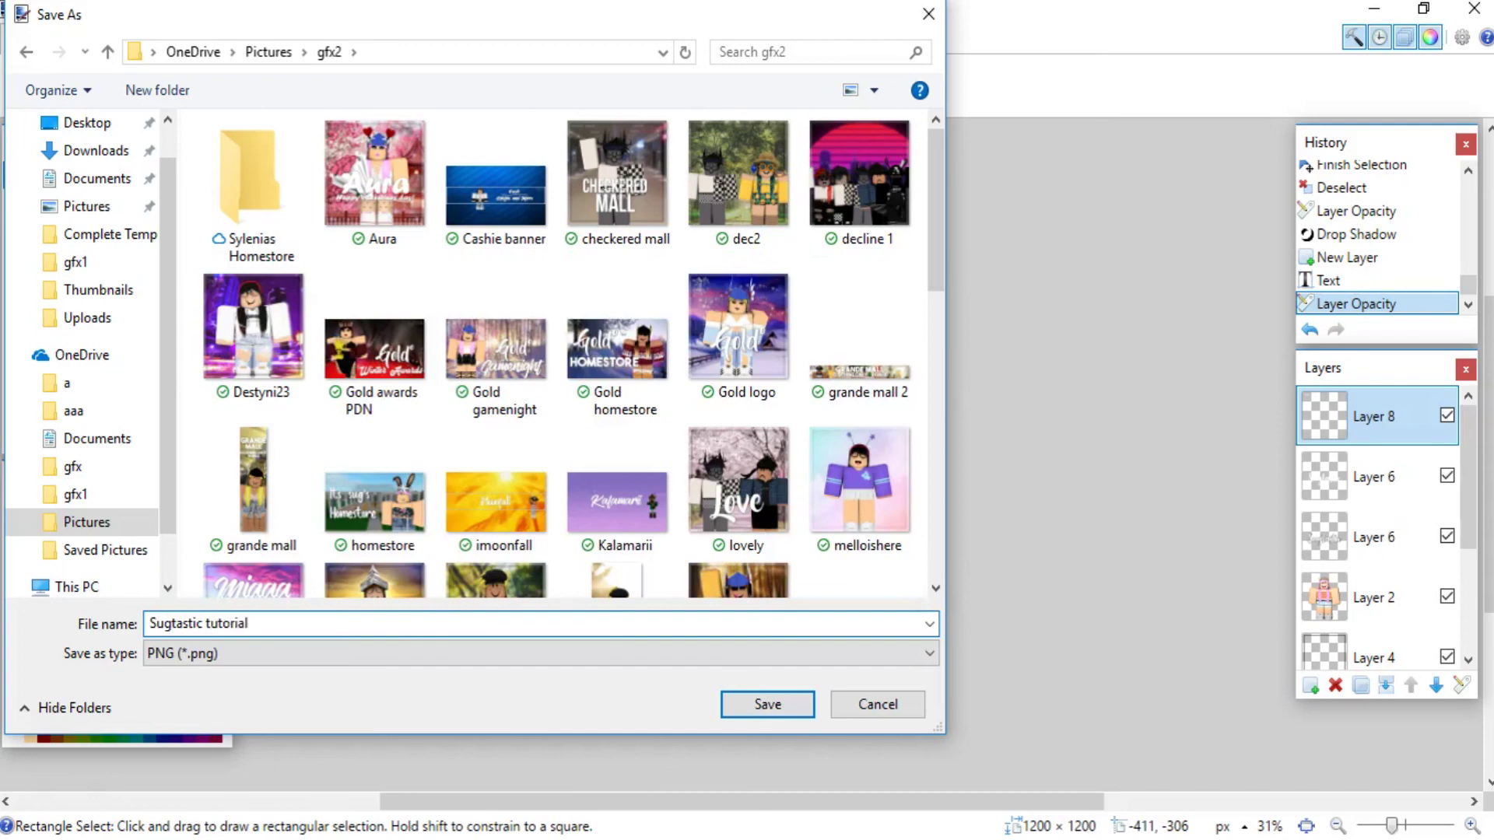
key("Return")
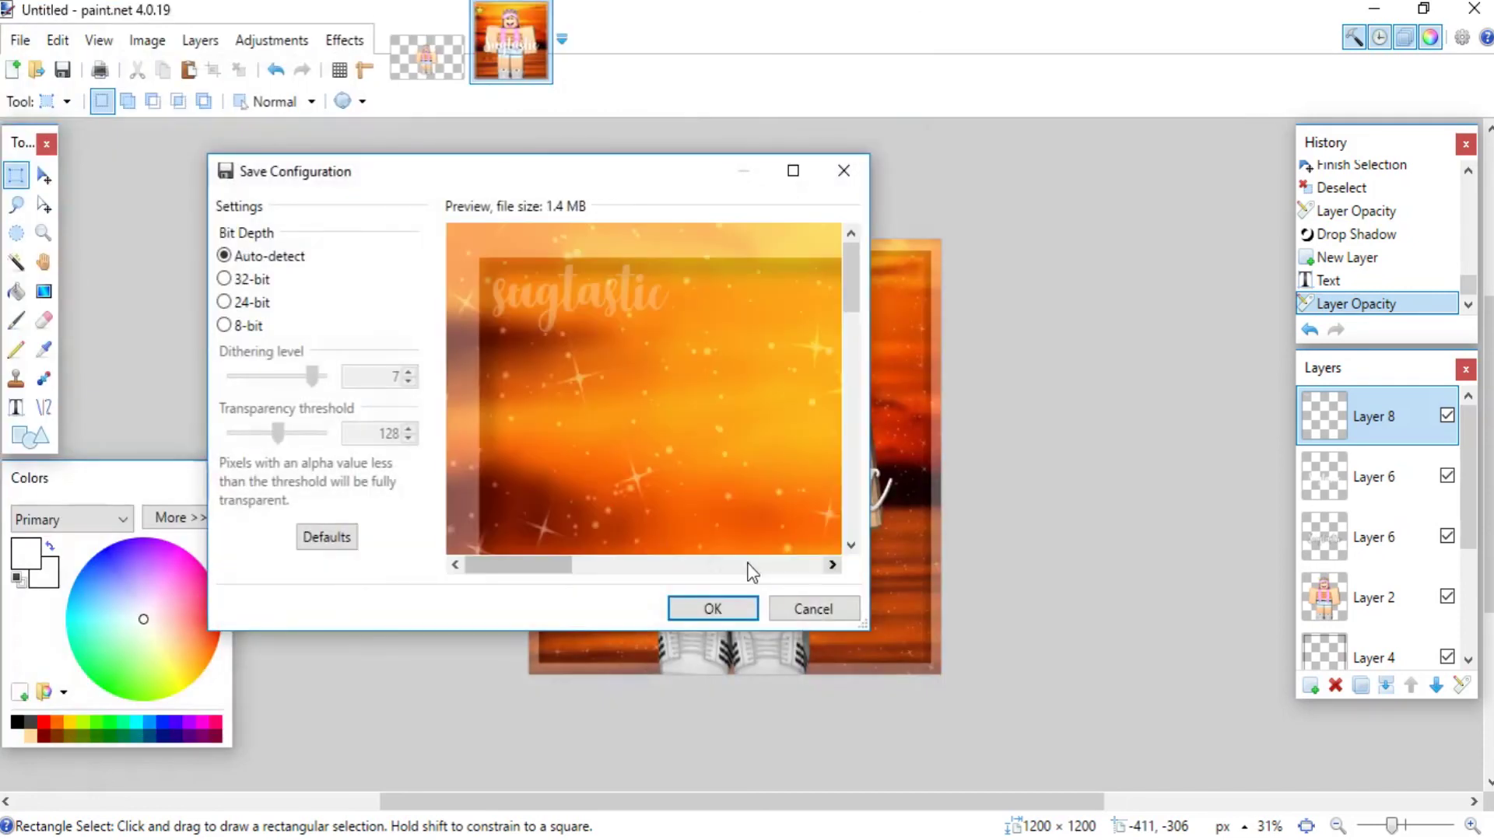
left_click(730, 615)
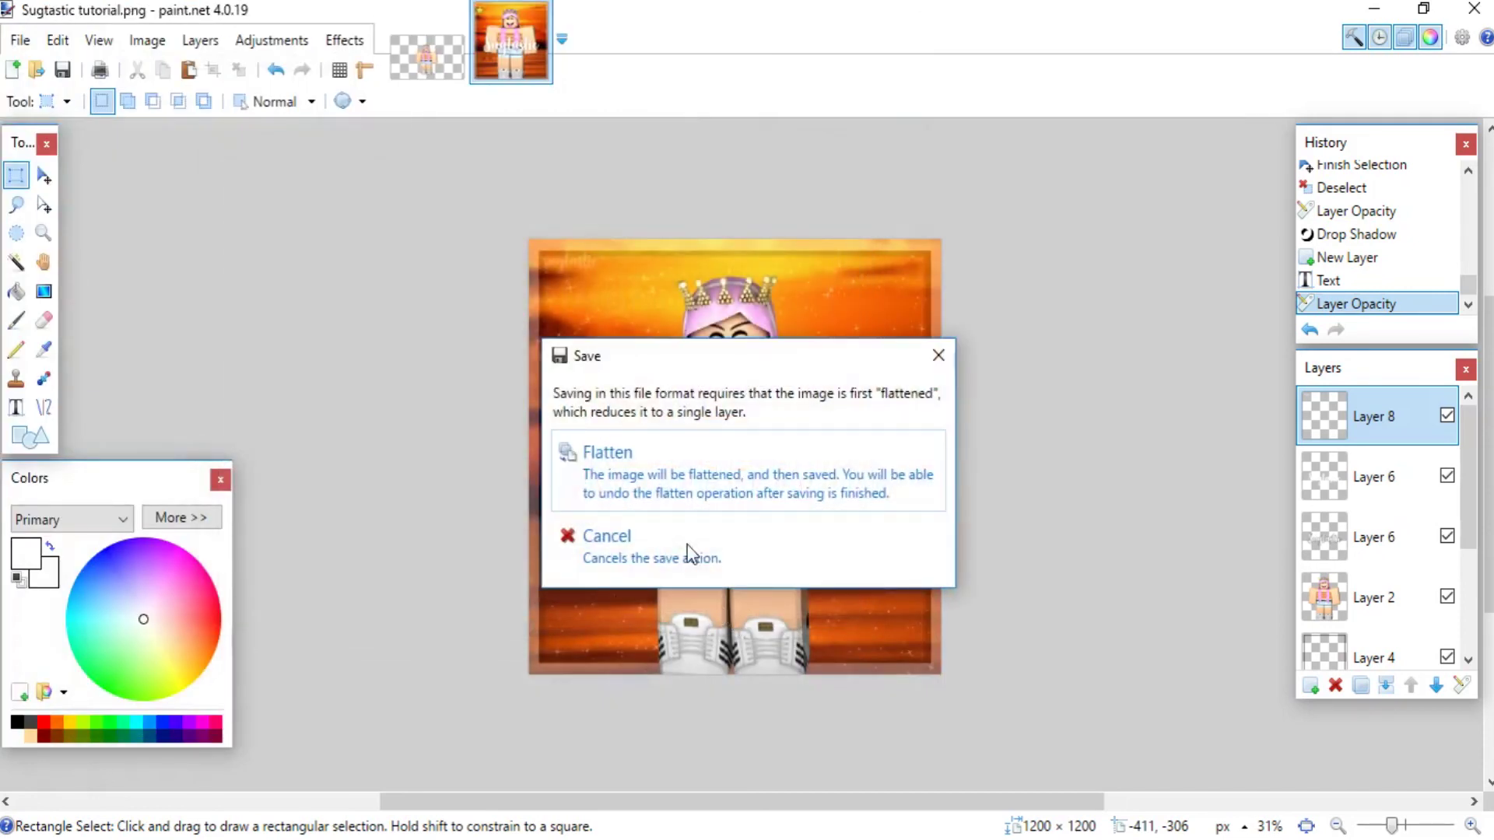
left_click(629, 482)
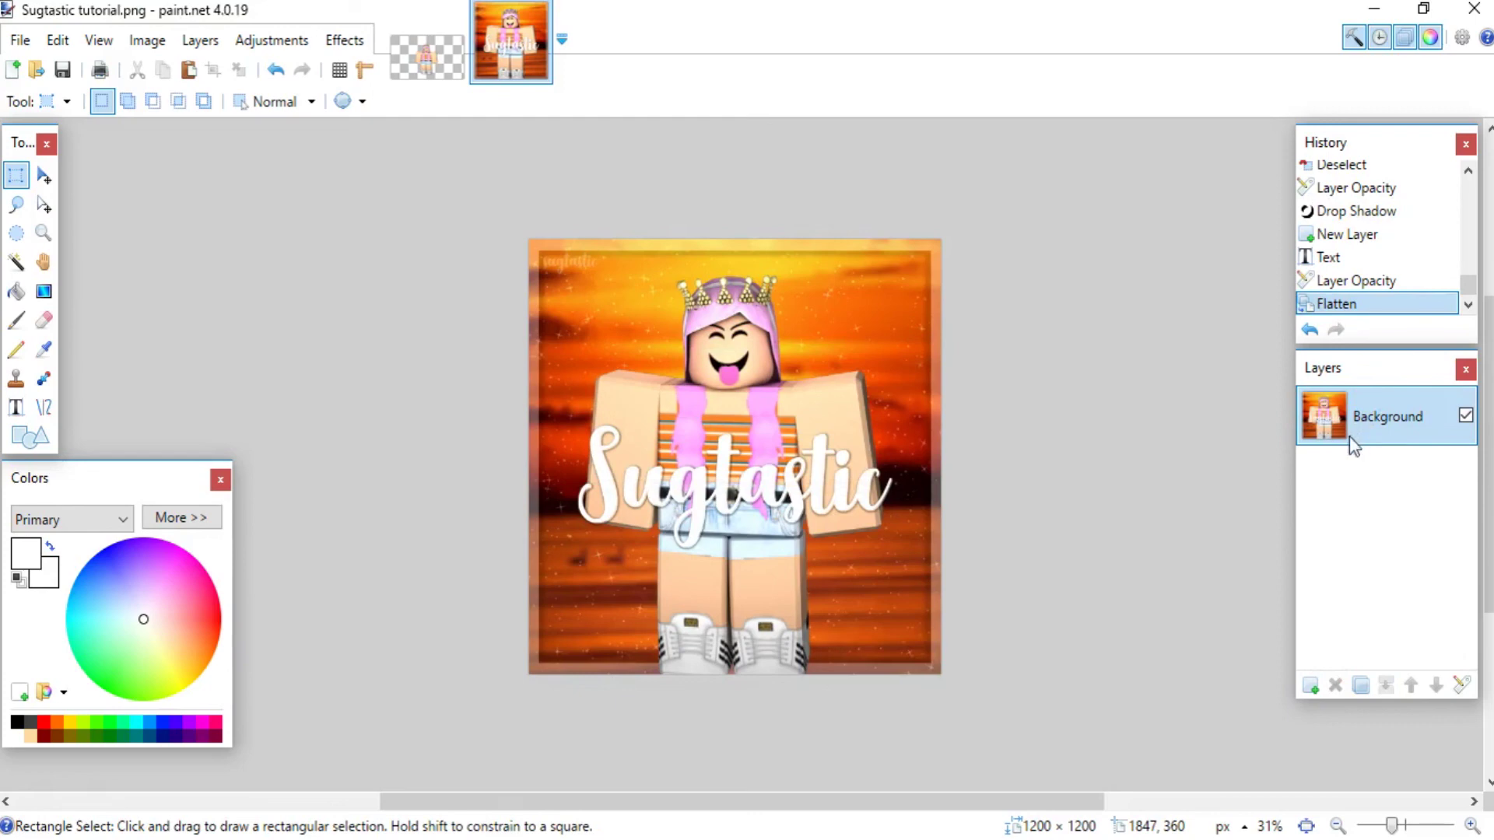
scroll(903, 467, "down", 1)
scroll(930, 417, "up", 2)
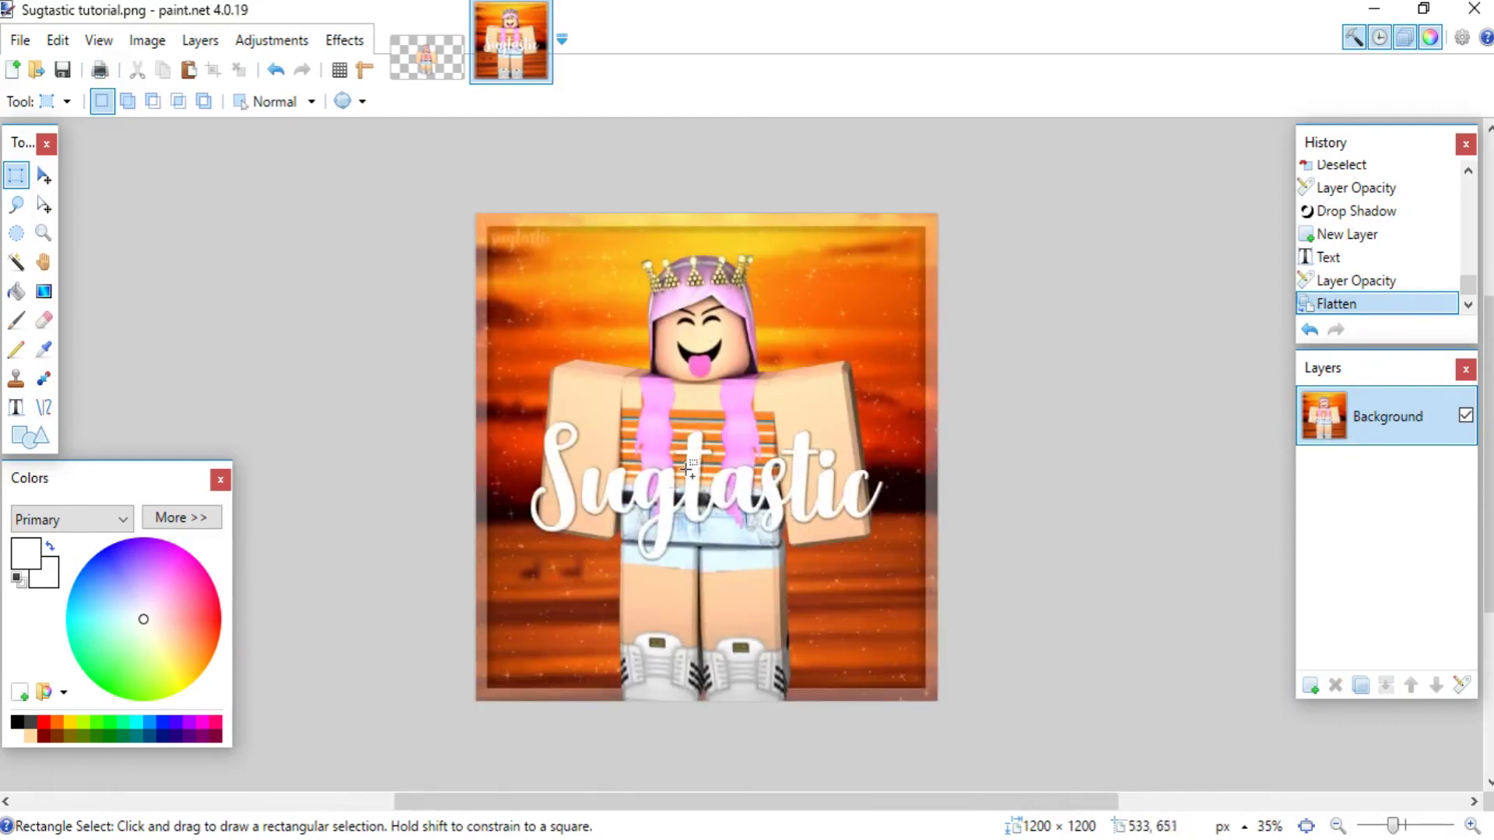